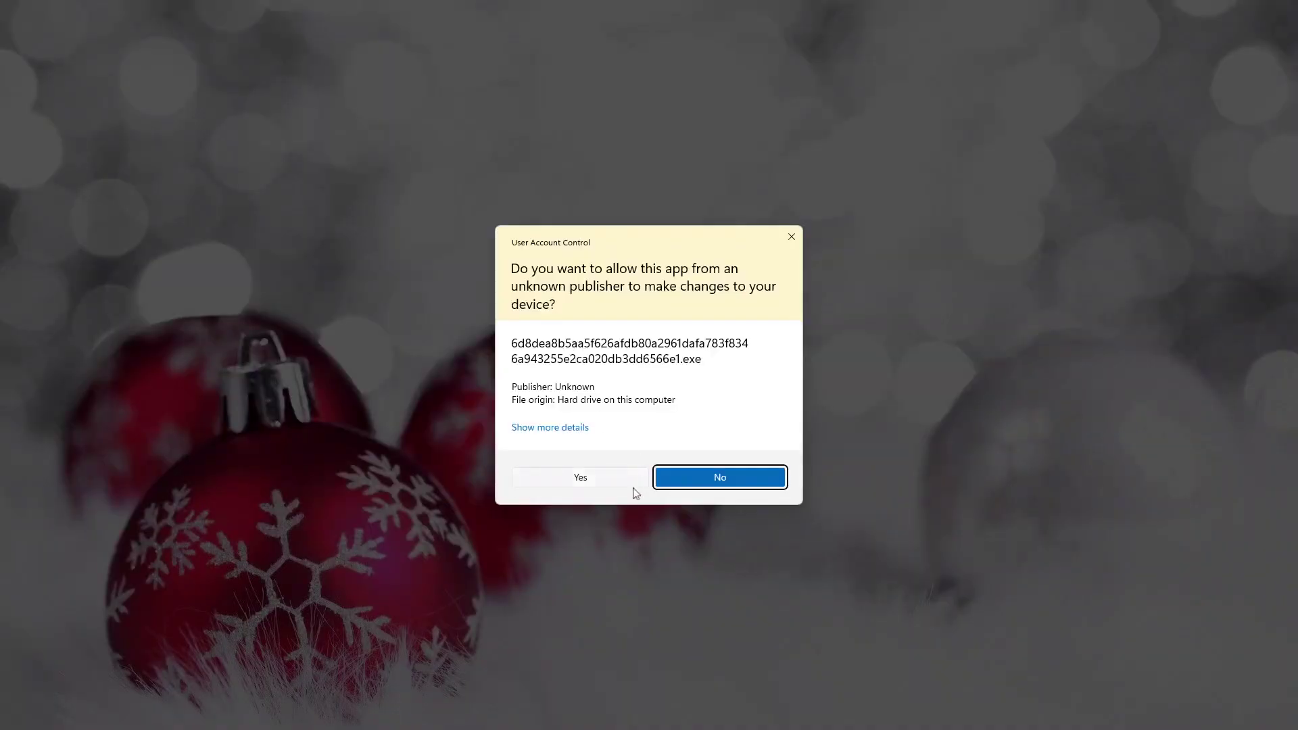
Launch aso3setup_systweak-default.exe from the Malware folder and allow it to run
left_click(457, 349)
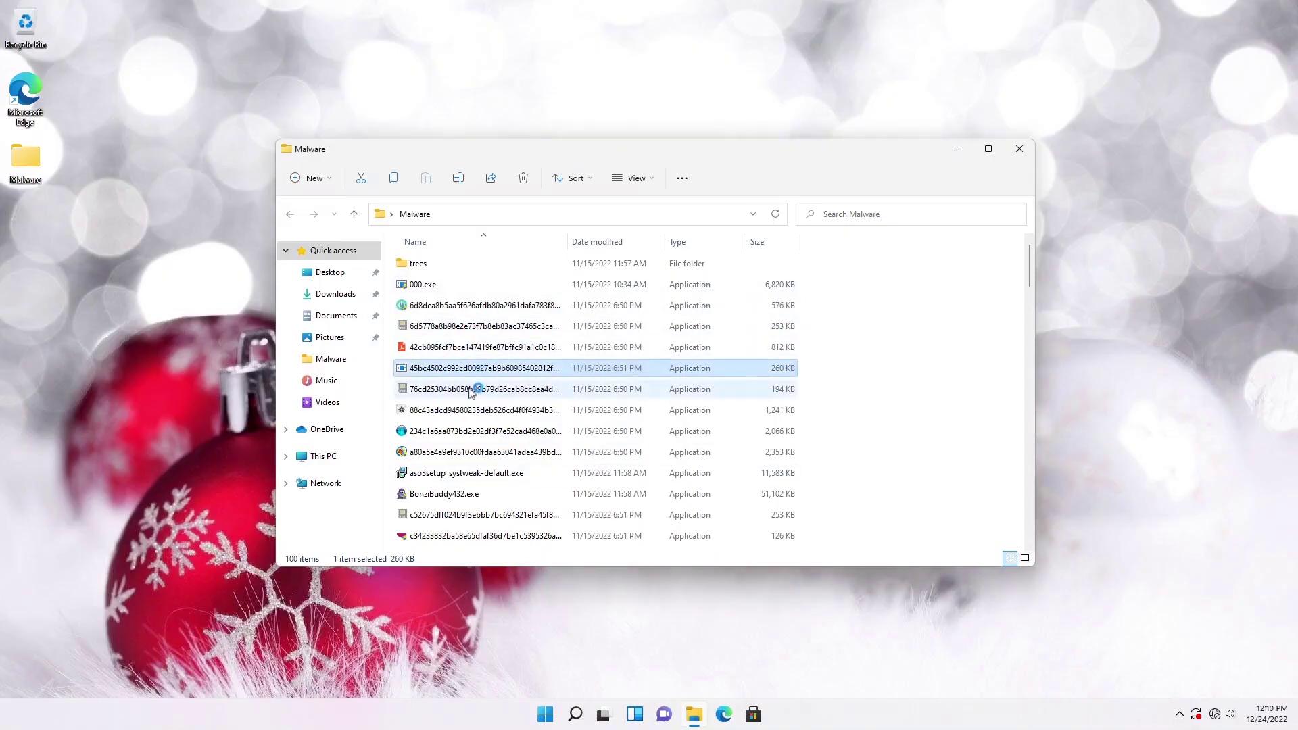
double_click(473, 451)
double_click(473, 451)
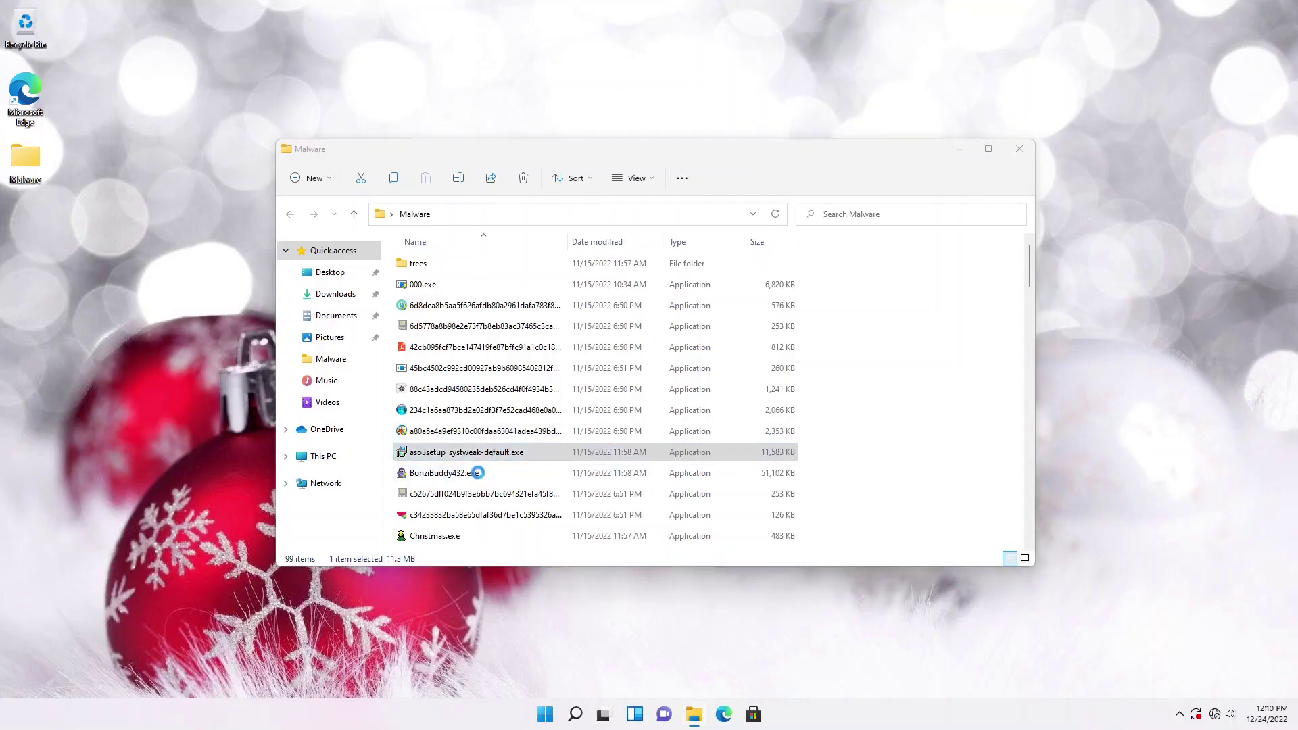
left_click(707, 454)
Launch BonziBuddy432.exe while the Advanced System Optimizer setup is running, and allow it to run despite the SmartScreen warning
double_click(530, 473)
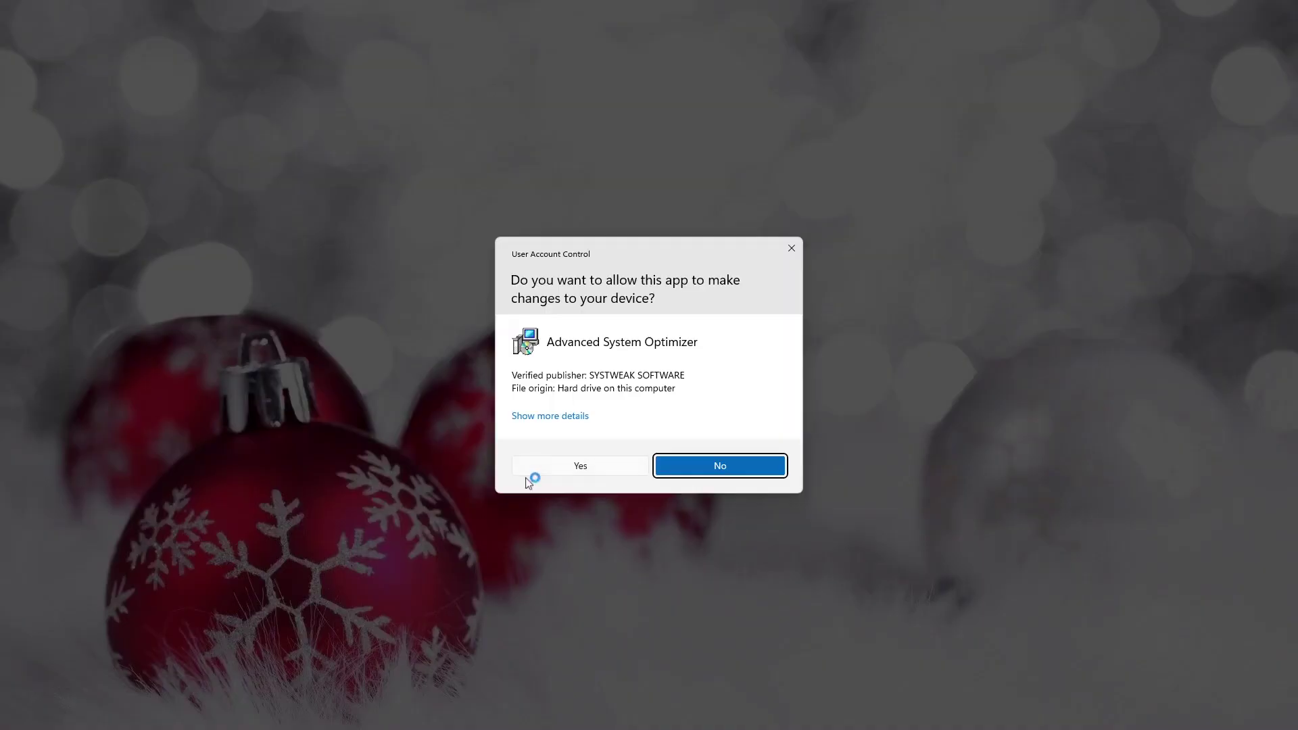
left_click(759, 463)
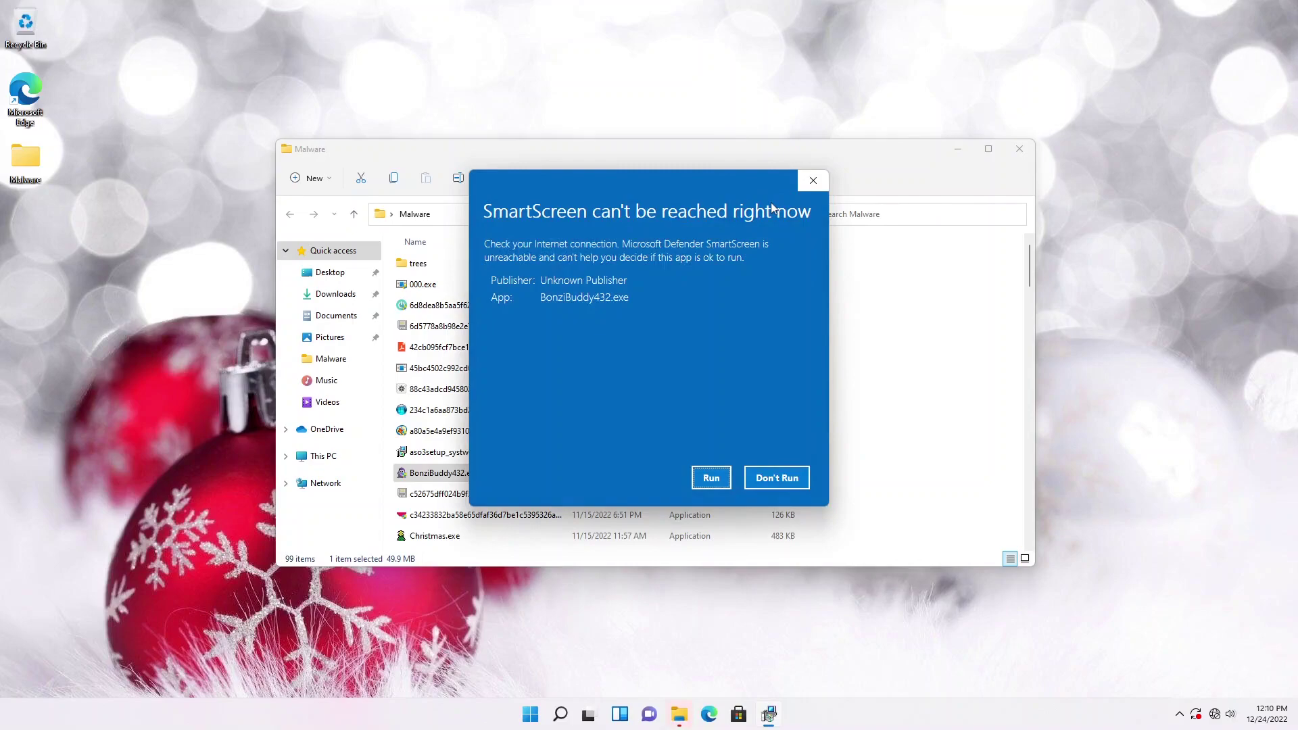
left_click(711, 478)
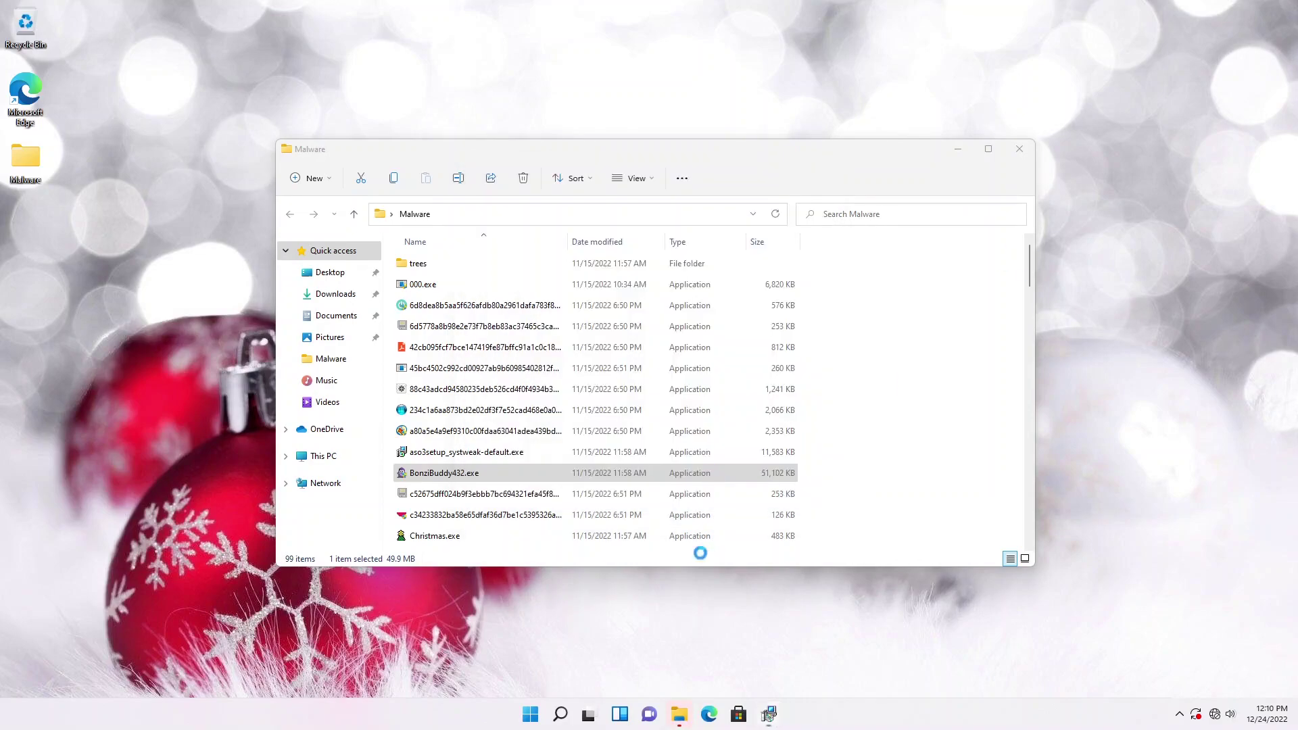
Proceed through the Advanced System Optimizer setup and install BonziBuddy432 in C:\Program Files (x86)\BonziBuddy432
left_click(758, 714)
left_click(772, 464)
left_click(622, 477)
left_click(624, 478)
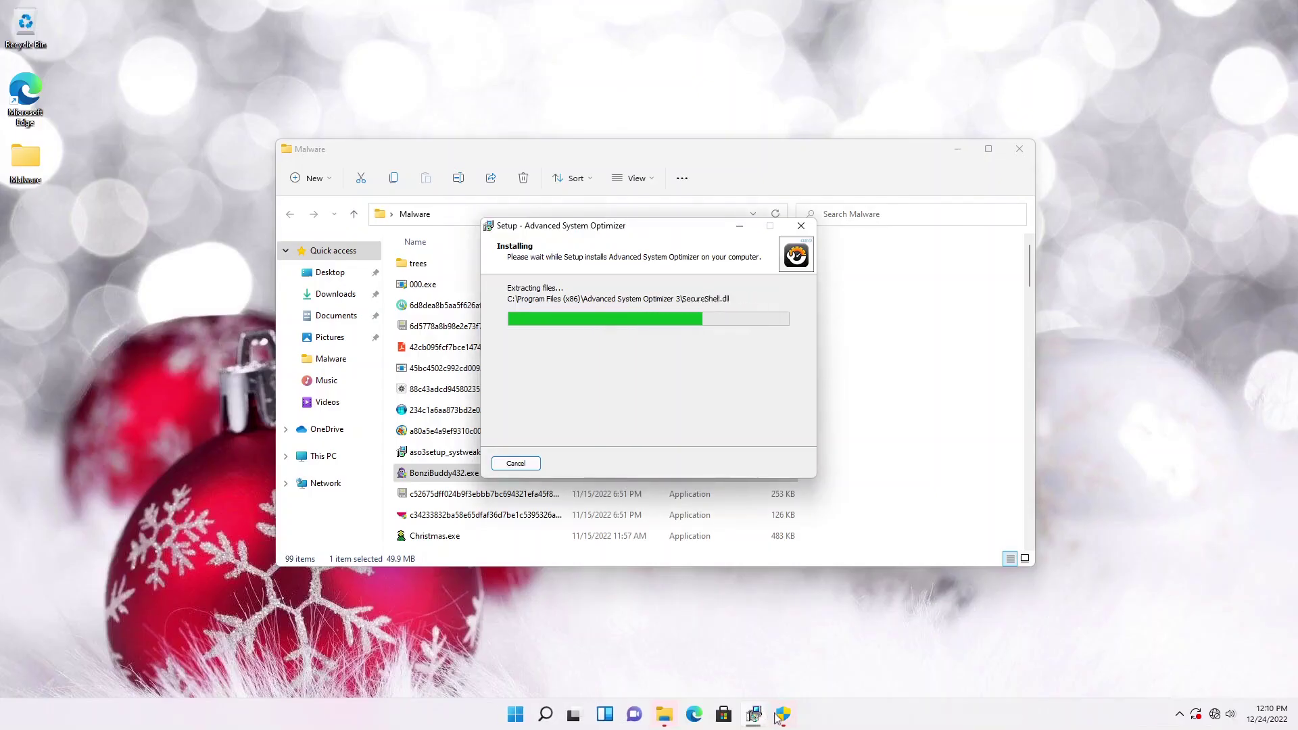
left_click(597, 478)
left_click(721, 480)
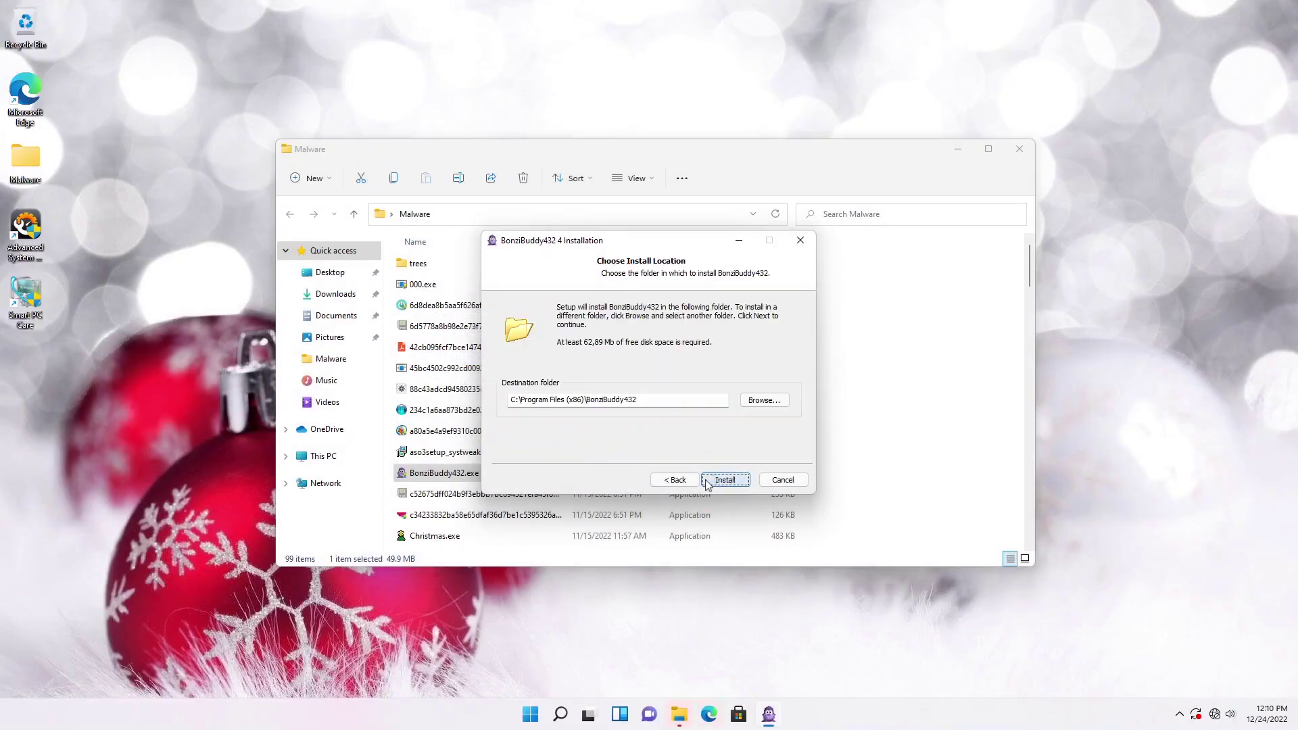
left_click(718, 480)
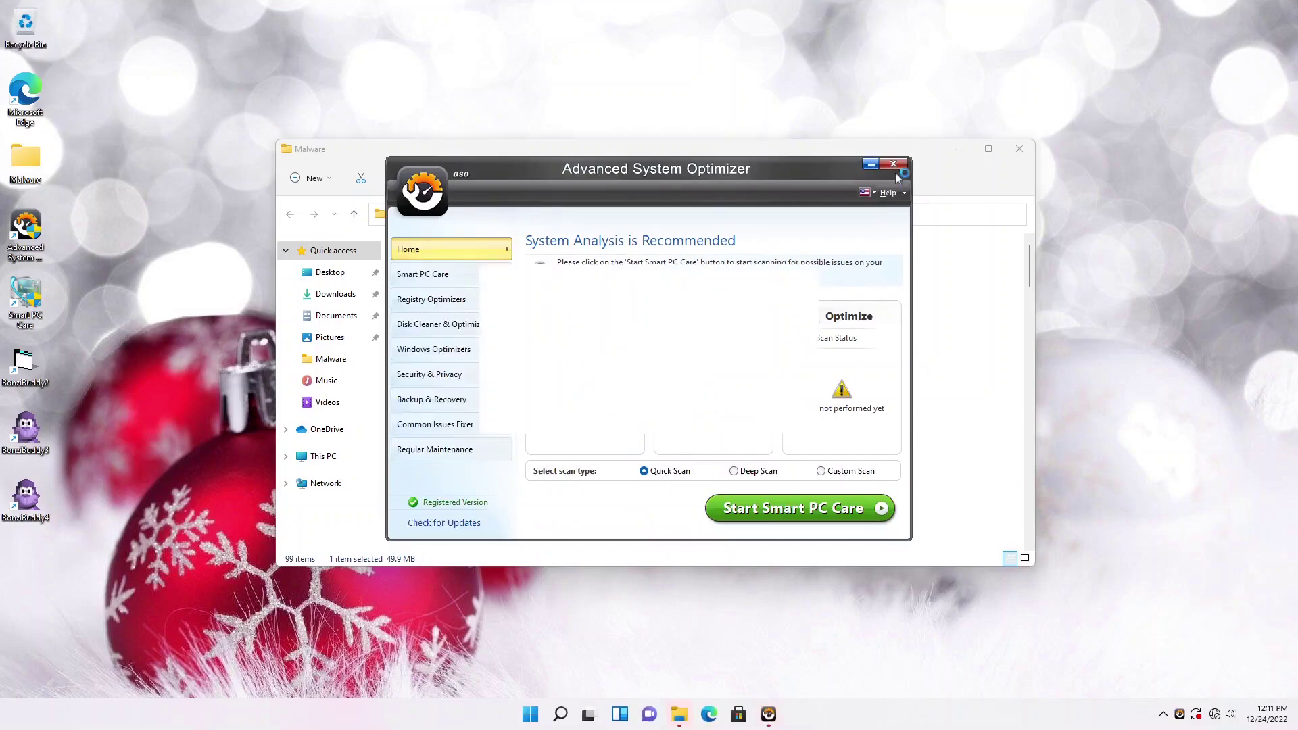
Run the c34233832ba58e65dfaf… executable from the Malware folder and allow it to make changes to the device
left_click(450, 494)
double_click(448, 515)
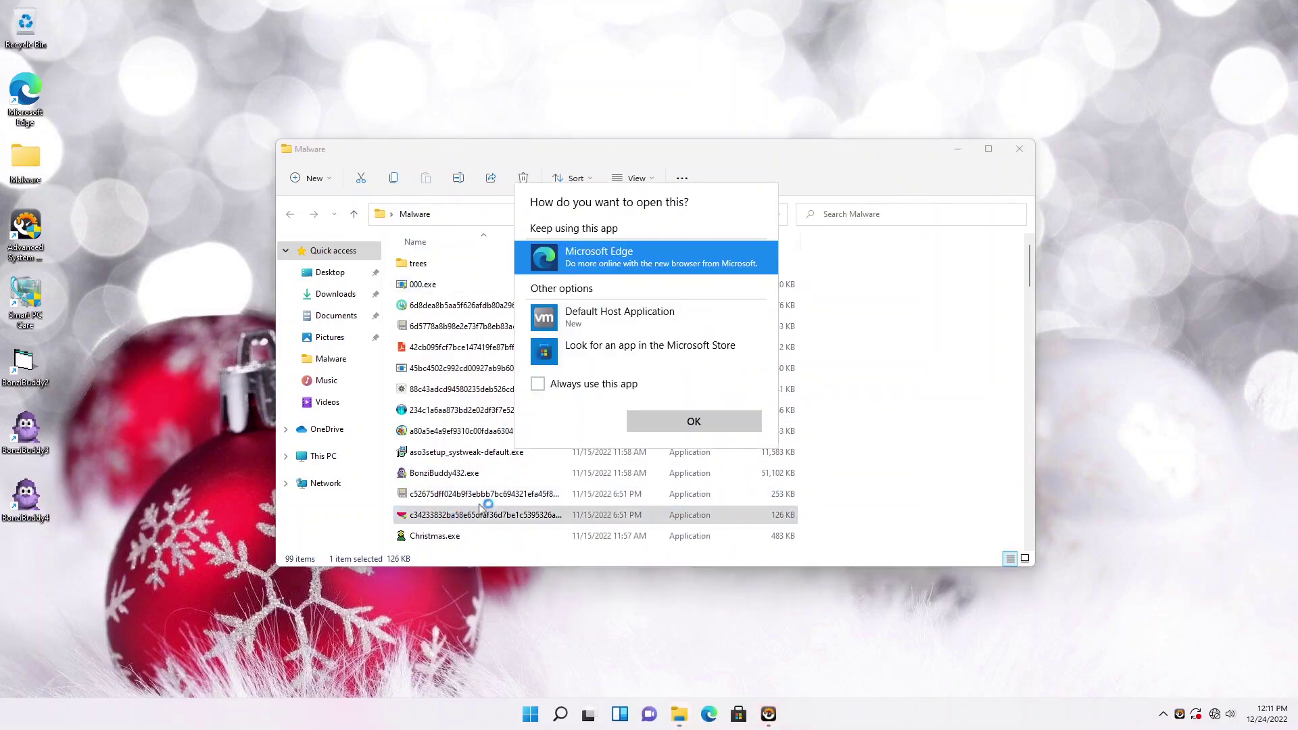
left_click(785, 713)
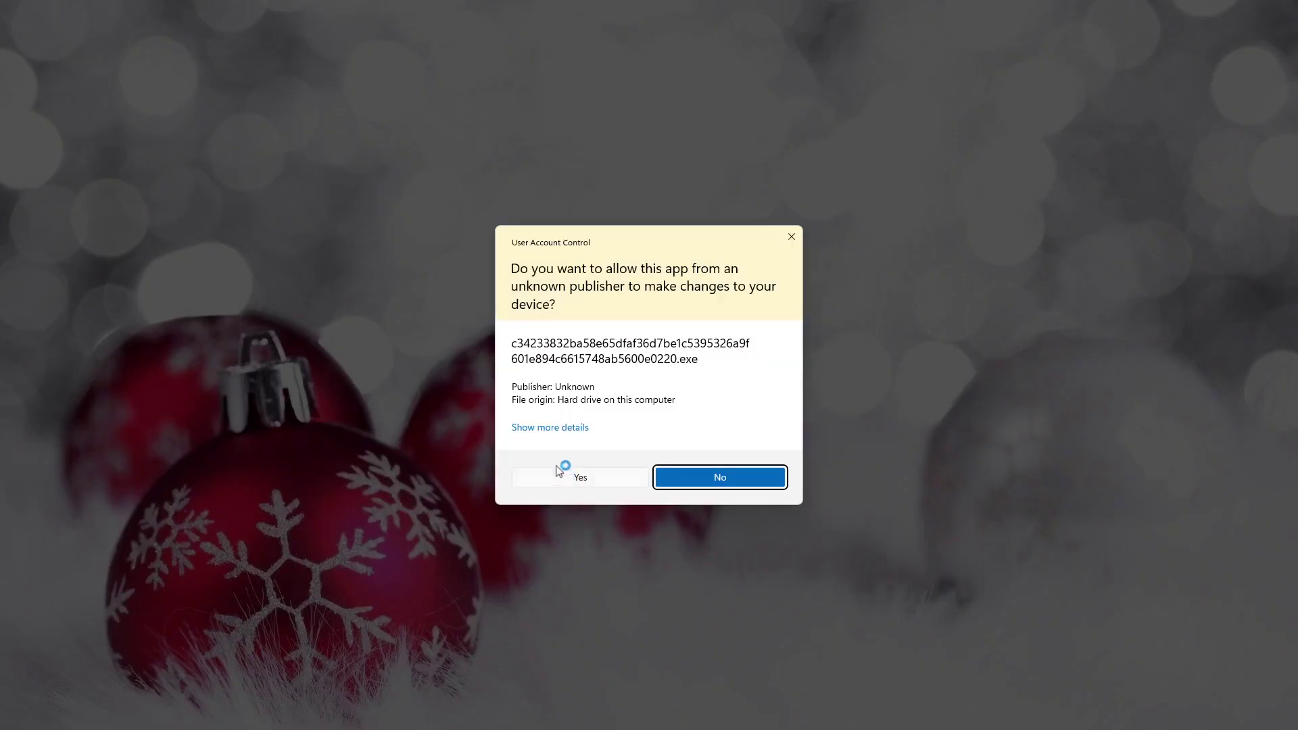
left_click(563, 470)
Run Christmas.exe from the Malware folder and approve its launch
left_click(629, 363)
double_click(500, 535)
left_click(703, 454)
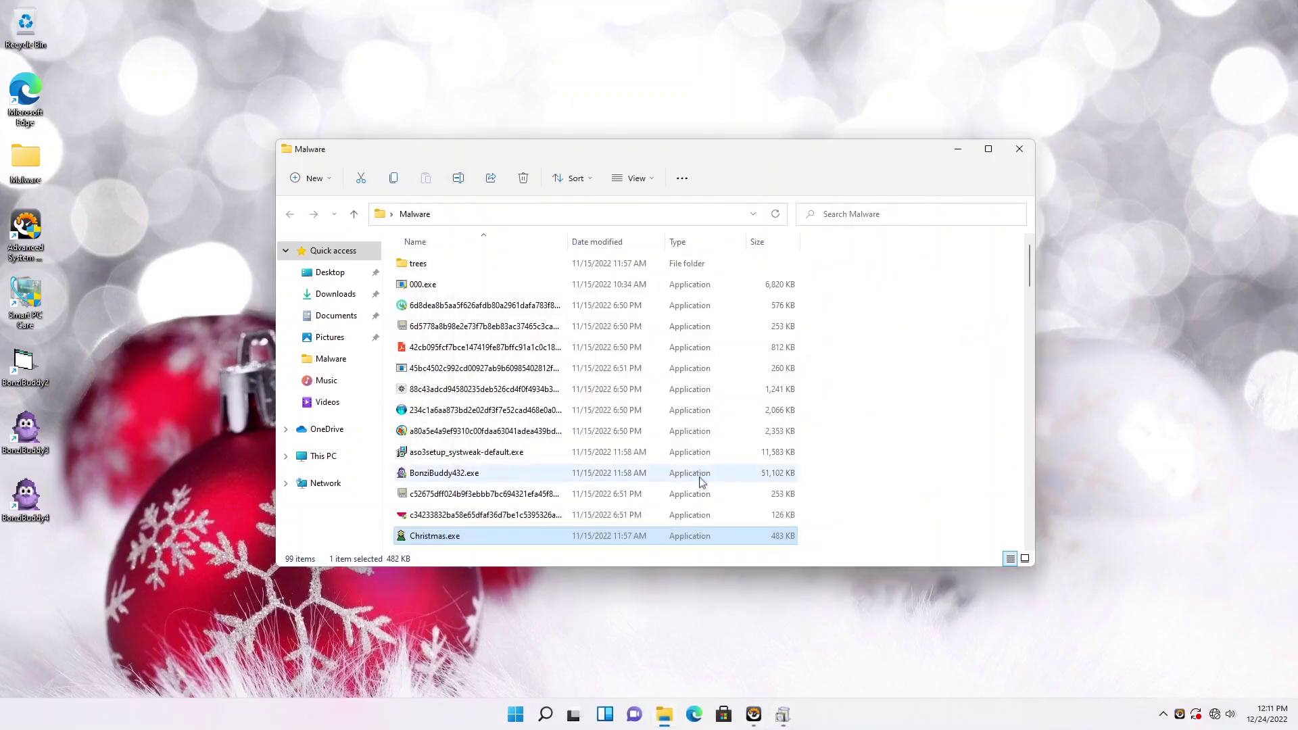
Launch clamwin-0.99.4-setup.exe with administrator permission and advance its setup wizard to the license agreement
scroll(696, 498, "down", 2)
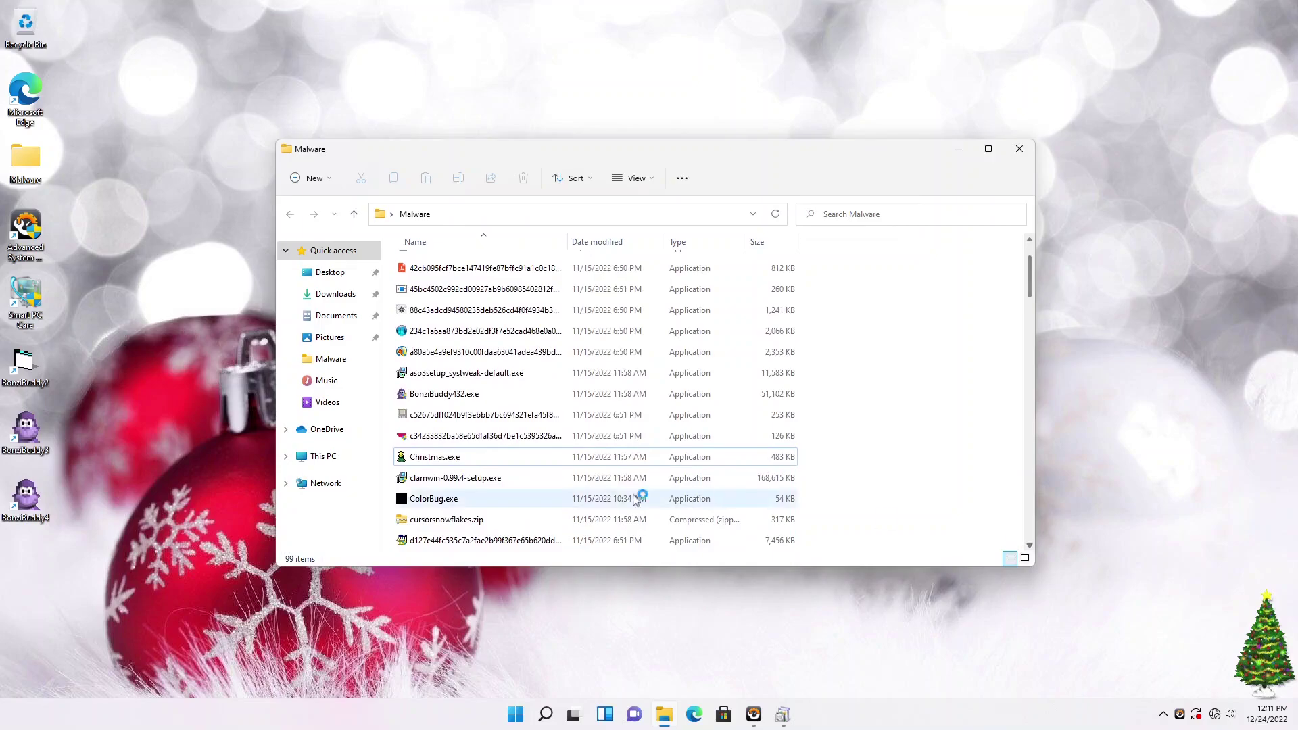
left_click(447, 477)
left_click(707, 455)
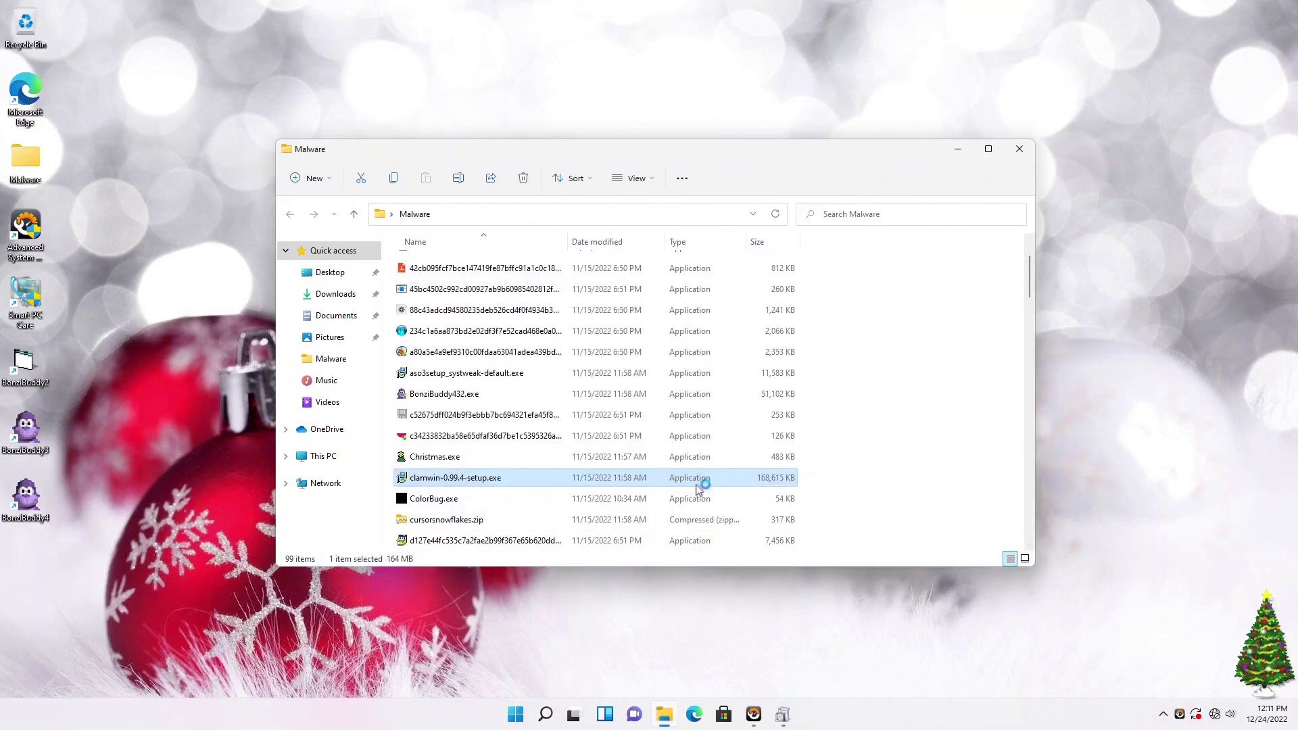
left_click(586, 468)
left_click(724, 464)
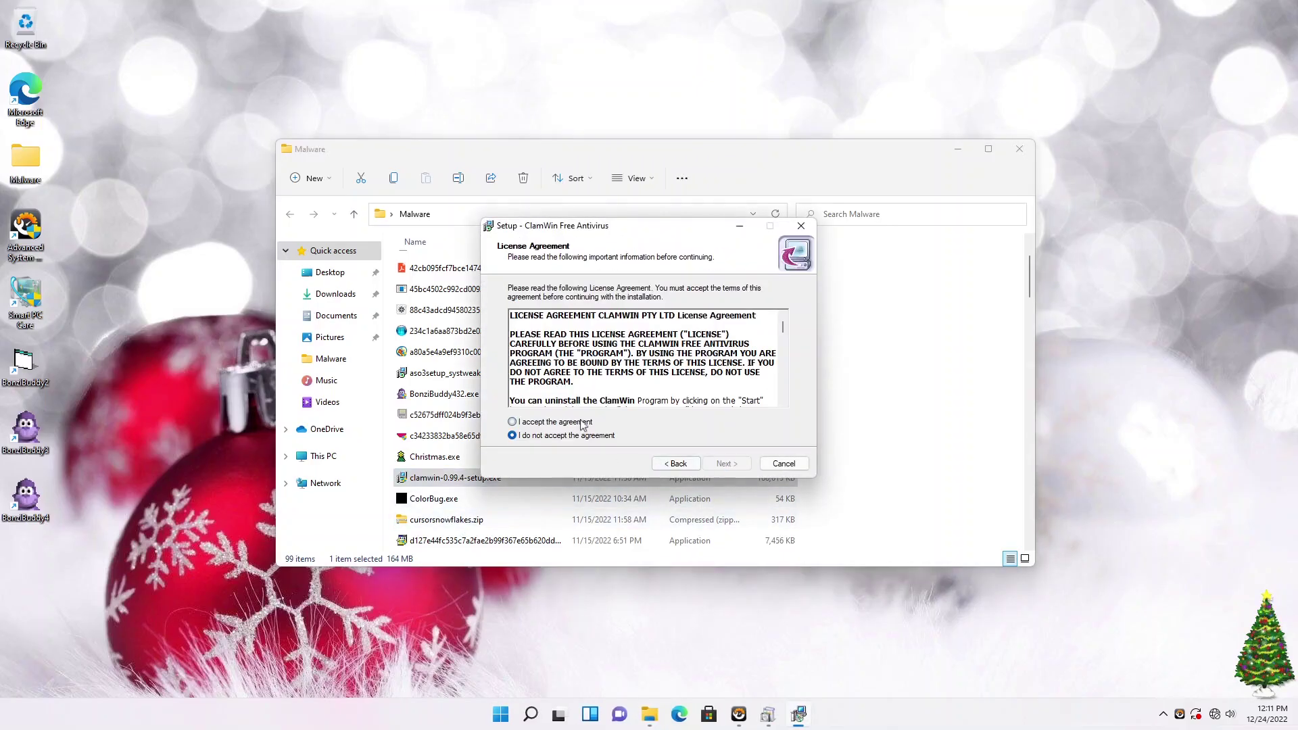
Accept the ClamWin Free Antivirus license agreement and proceed through the remaining setup pages
left_click(580, 422)
left_click(728, 464)
left_click(726, 464)
left_click(726, 464)
left_click(726, 464)
left_click(676, 464)
left_click(726, 464)
left_click(726, 464)
Open the cursorsnowflakes.zip archive and return to the Malware folder
left_click(459, 518)
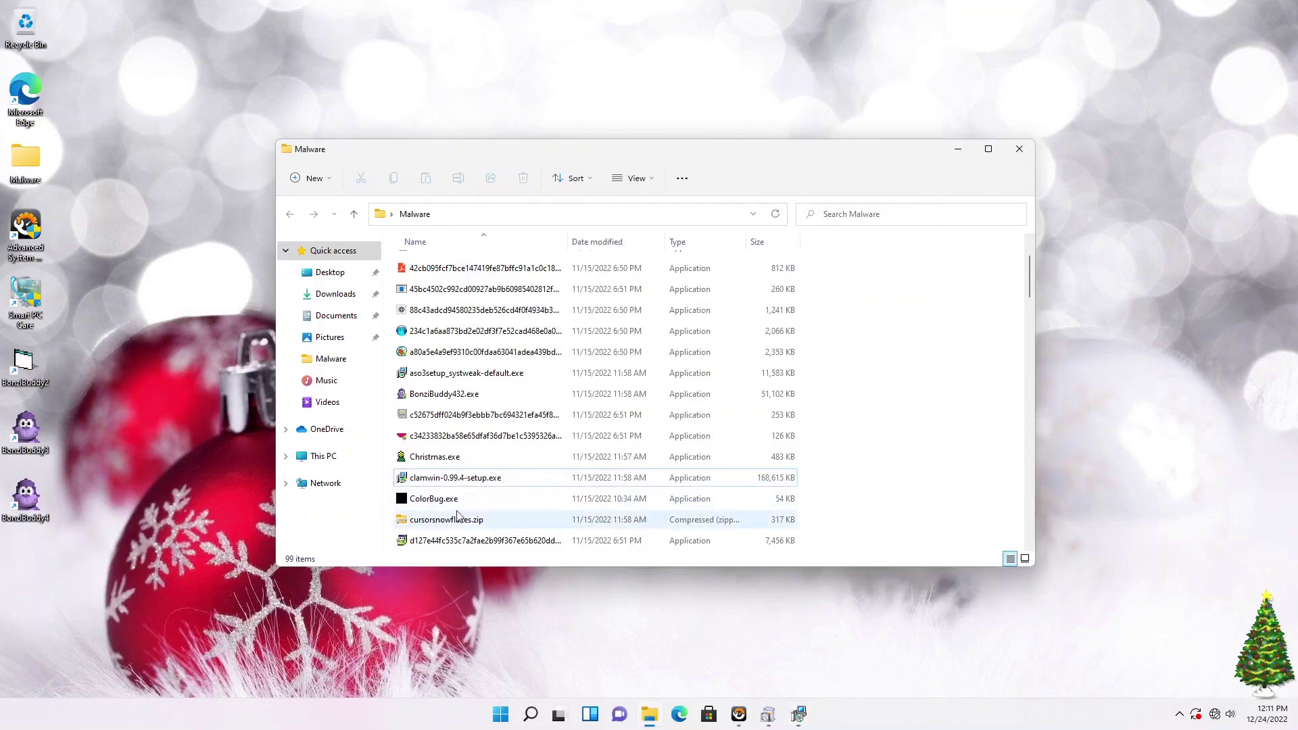
double_click(458, 518)
left_click(290, 214)
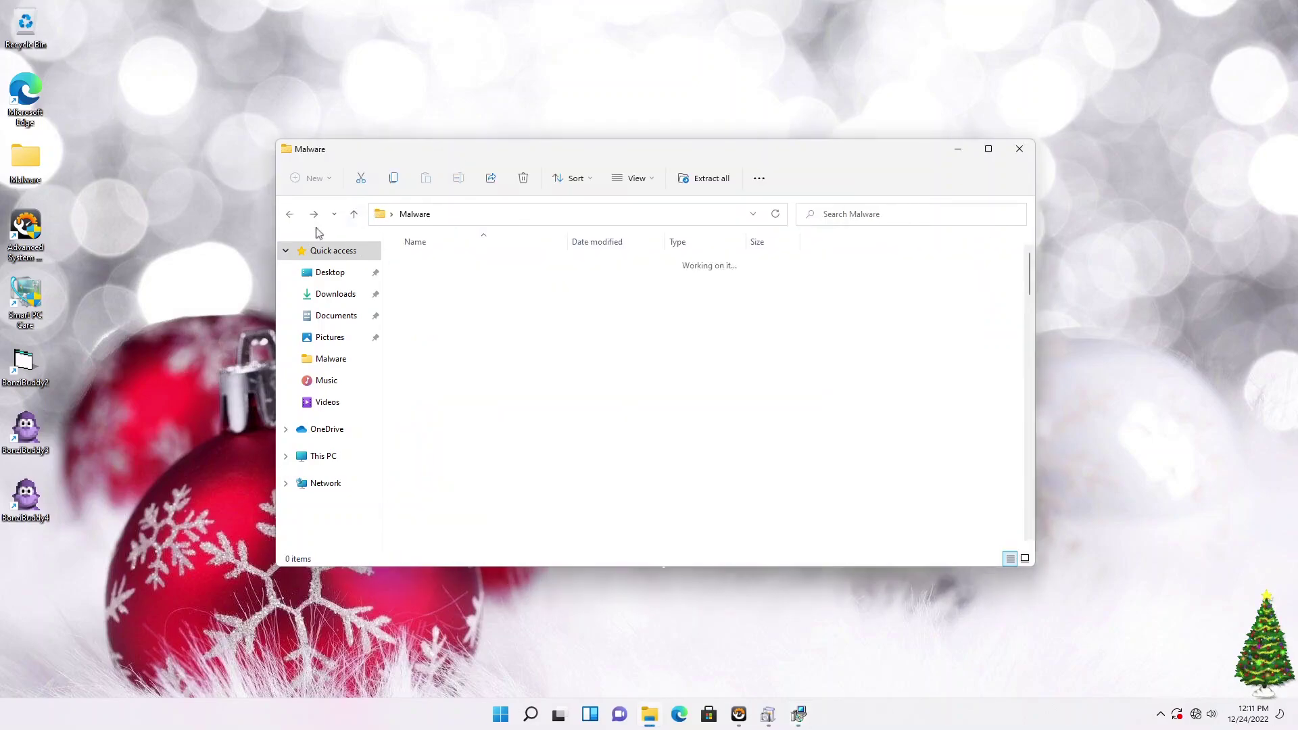
Run the d127e44fc535c7a2… executable and driver_booster_setup.exe, allowing both to make changes to the device
scroll(676, 440, "down", 3)
double_click(466, 415)
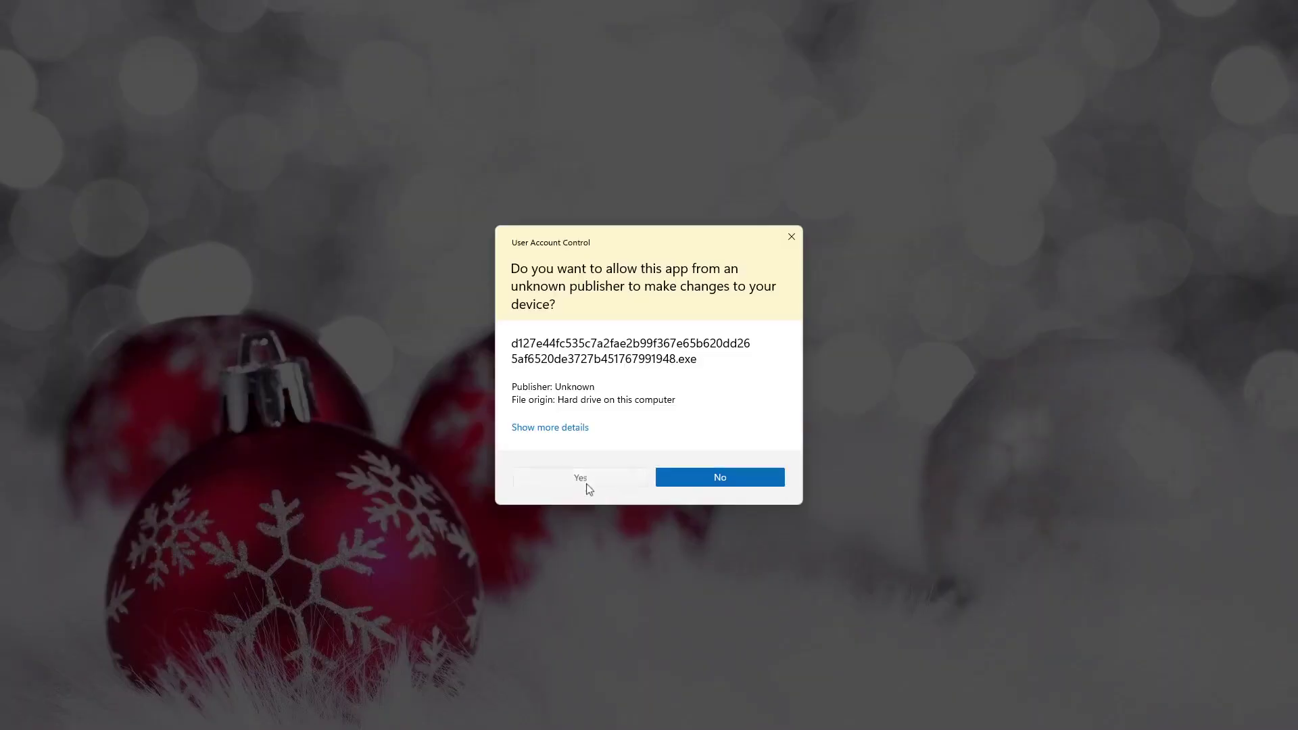
left_click(586, 476)
left_click(711, 477)
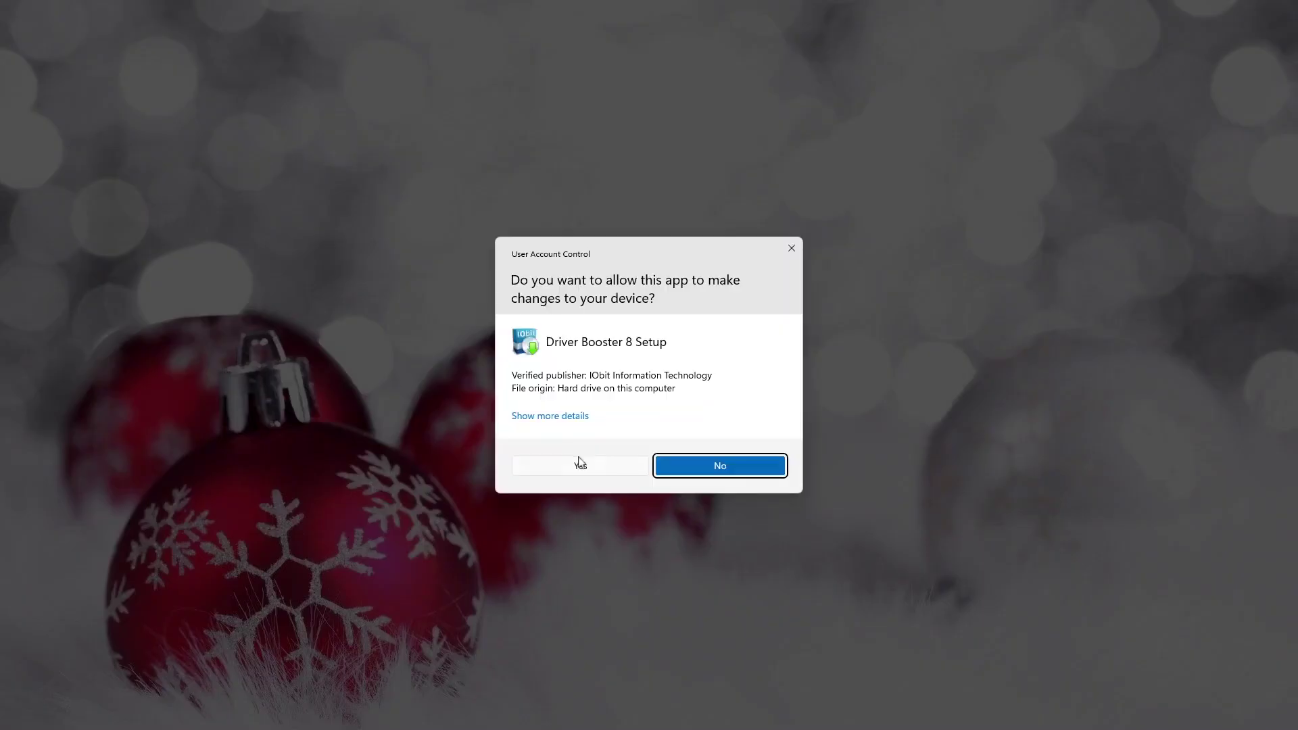
left_click(608, 473)
Run the ea8dfc9503437c3e… and f89ce8e86b4dda66… executables and grant the requested administrator permission
left_click(476, 457)
double_click(484, 478)
left_click(580, 475)
Run fastvd_bc.exe and the fc5fc1fff3e4ce077a… executable from the Malware folder
left_click(466, 500)
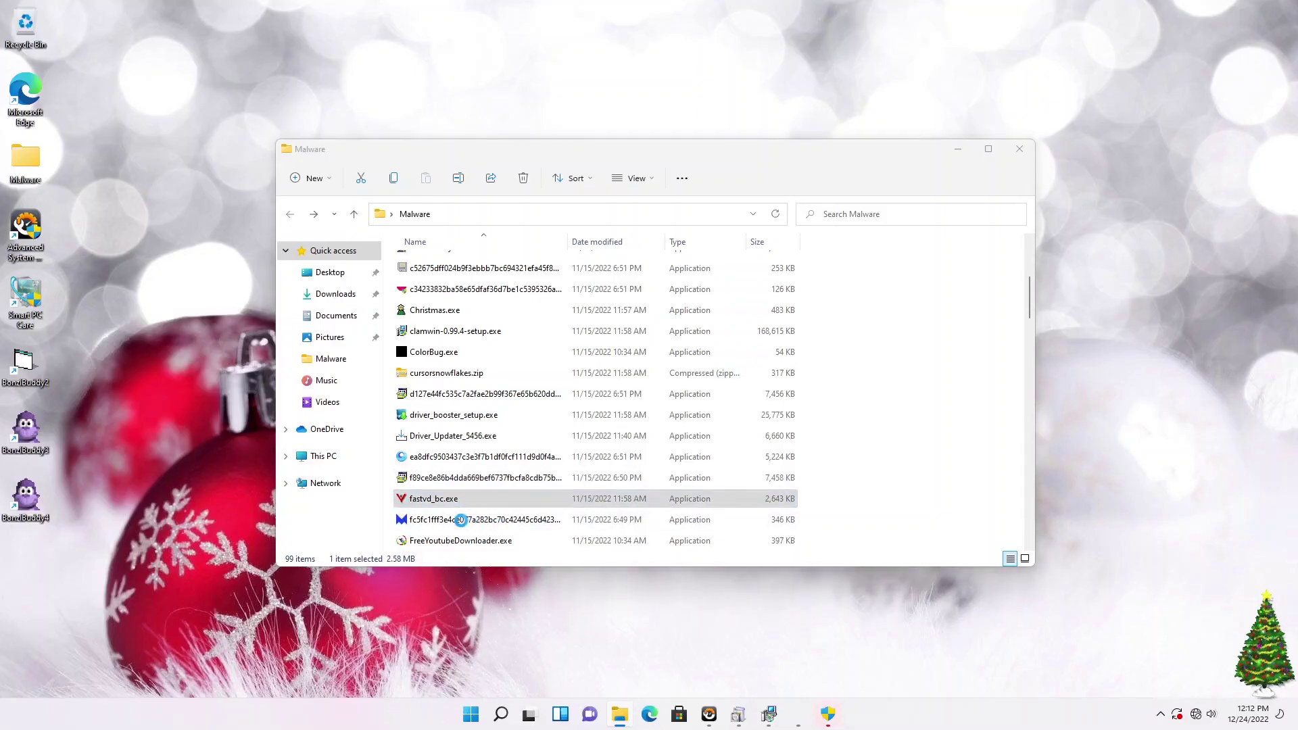
left_click(708, 456)
left_click(481, 520)
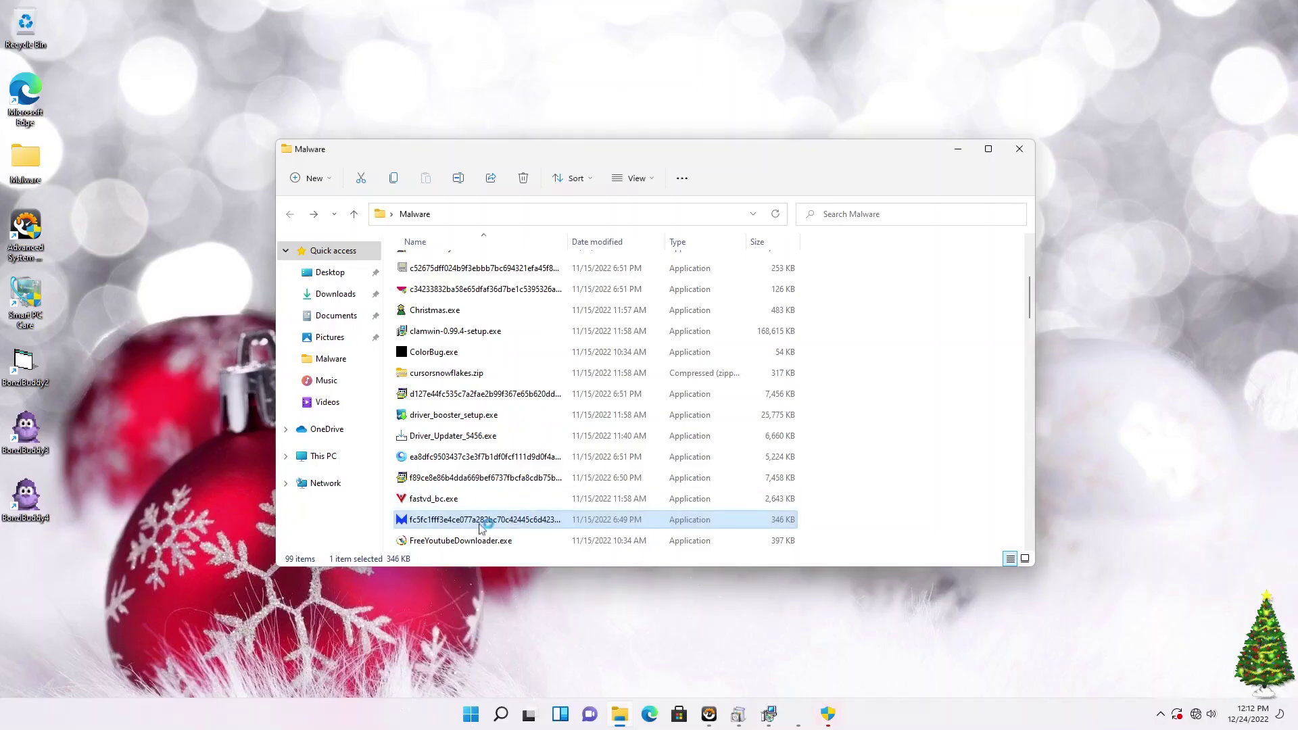
Launch FreeYoutubeDownloader.exe, allow it past the SmartScreen warning, and approve the pending administrator prompt
double_click(484, 540)
left_click(831, 717)
left_click(580, 466)
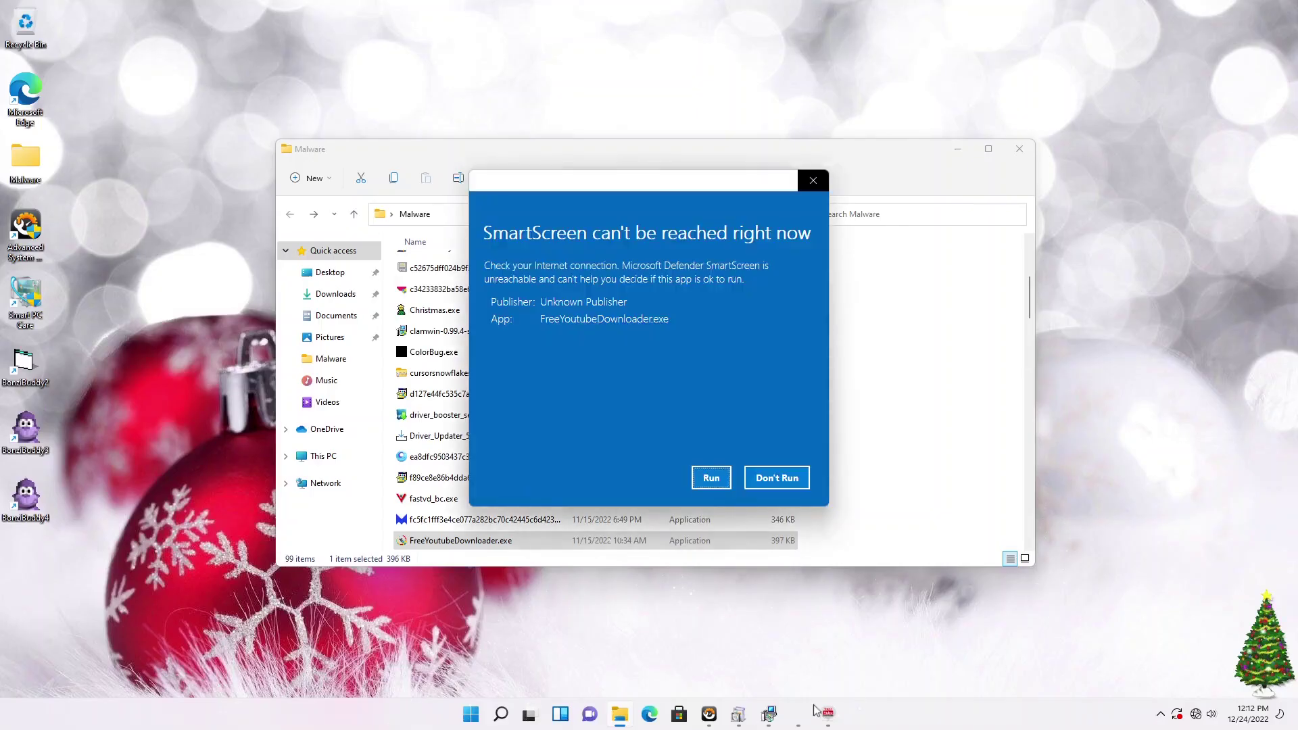
left_click(711, 477)
left_click(649, 472)
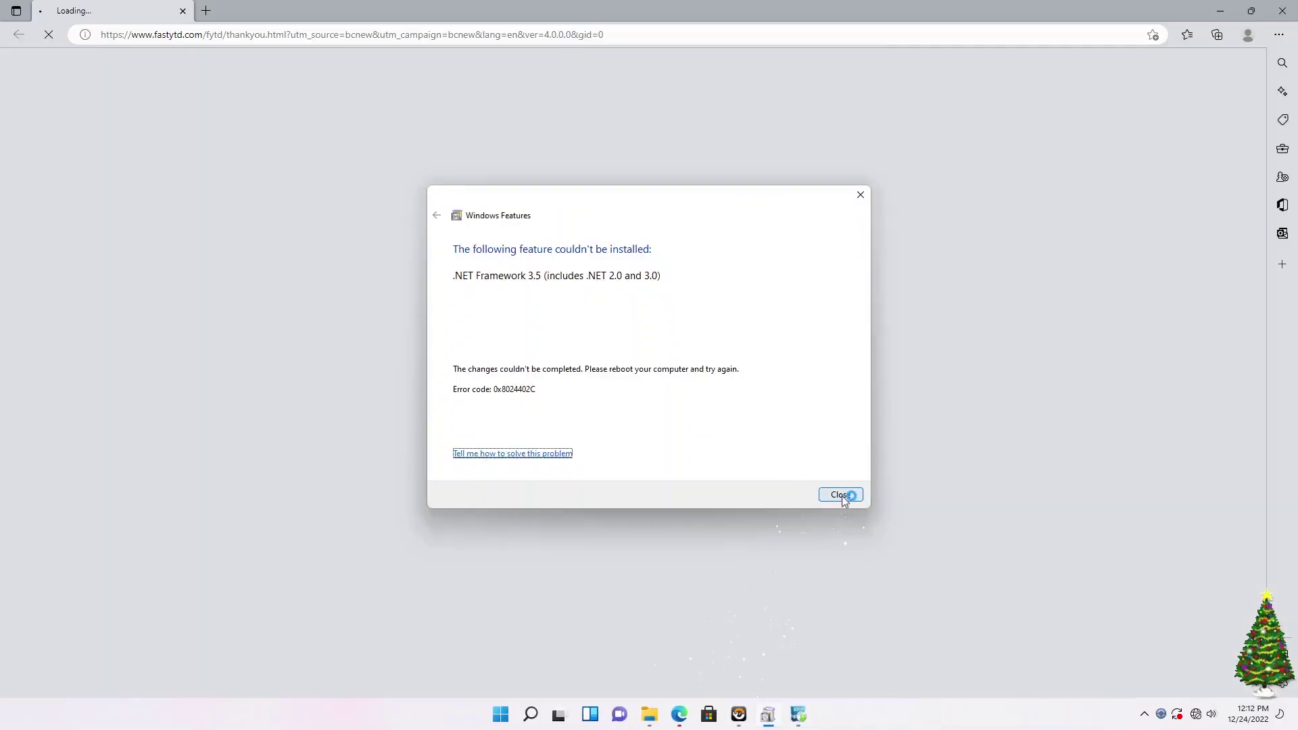
Dismiss the Windows Features error about .NET Framework 3.5 and start installing Driver Booster 8
left_click(843, 496)
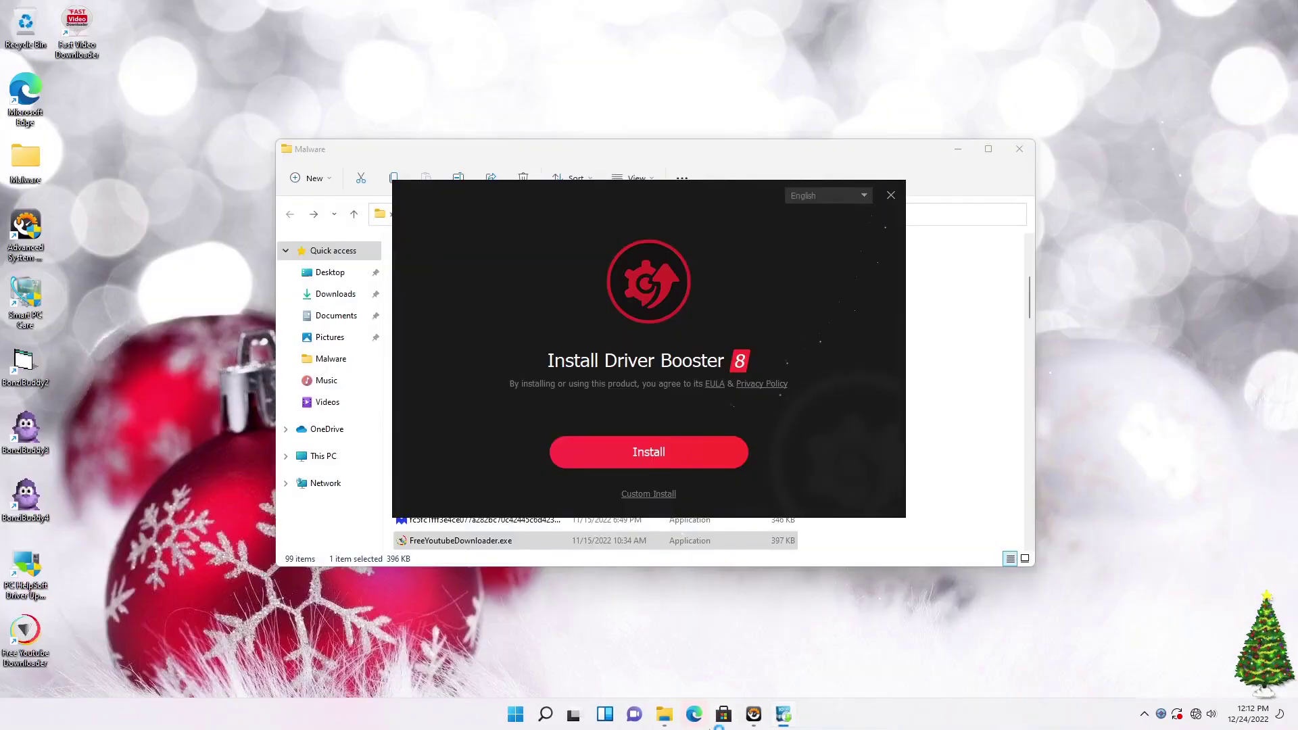
left_click(625, 462)
left_click(651, 513)
Close the Advanced System Optimizer and Fast Video Downloader windows covering the Malware folder
left_click(909, 158)
left_click(901, 182)
left_click(899, 174)
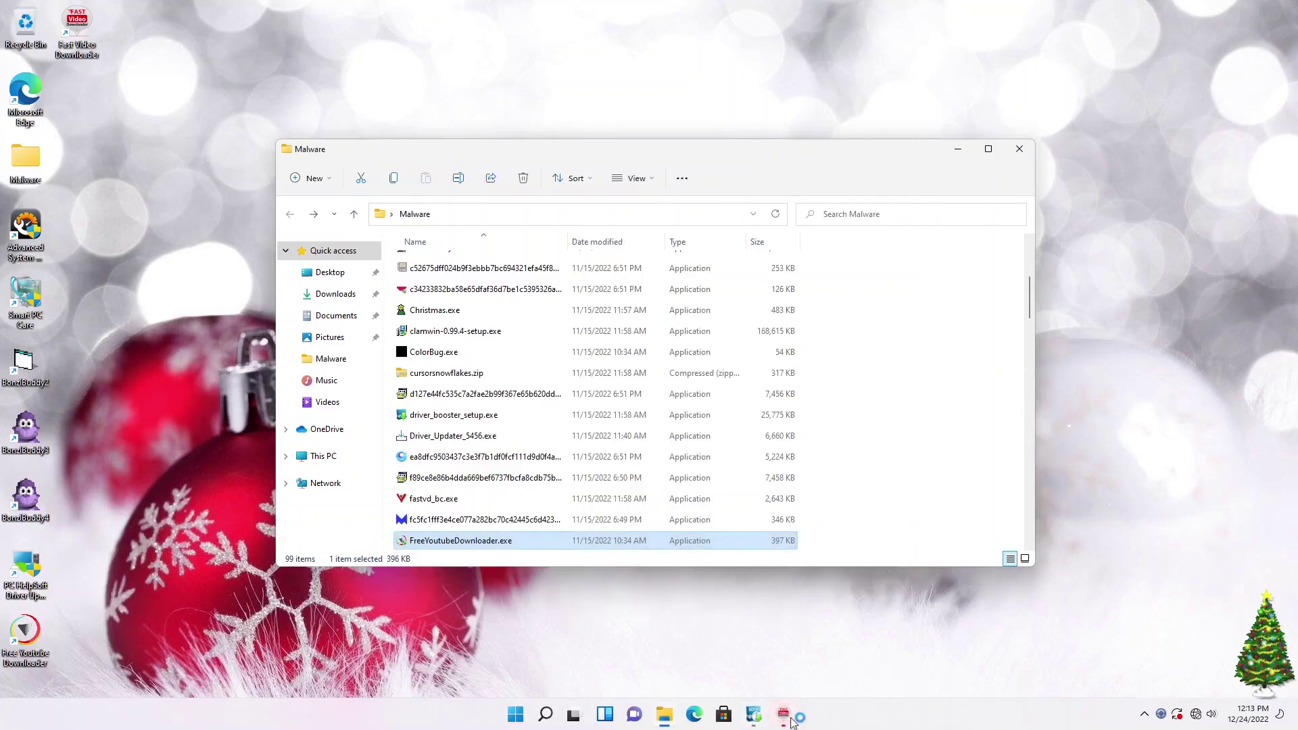
left_click(790, 720)
left_click(812, 248)
left_click(675, 394)
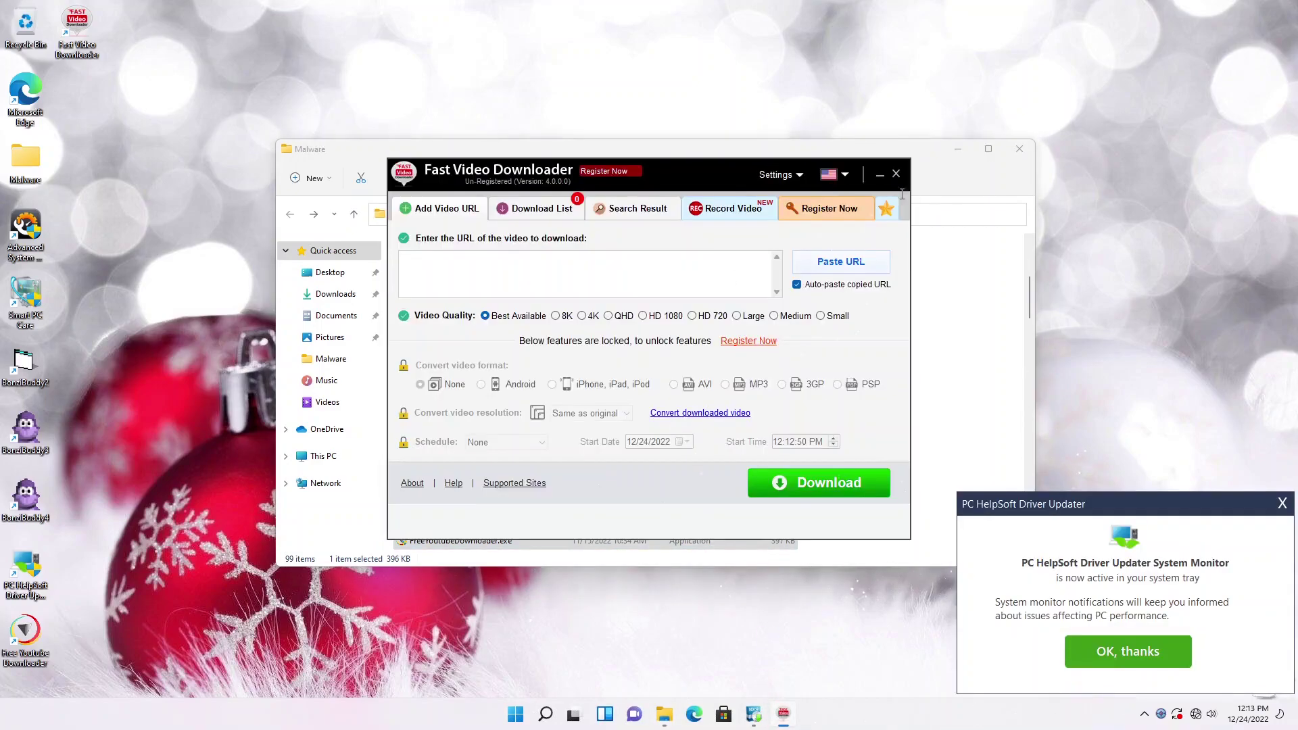
left_click(896, 173)
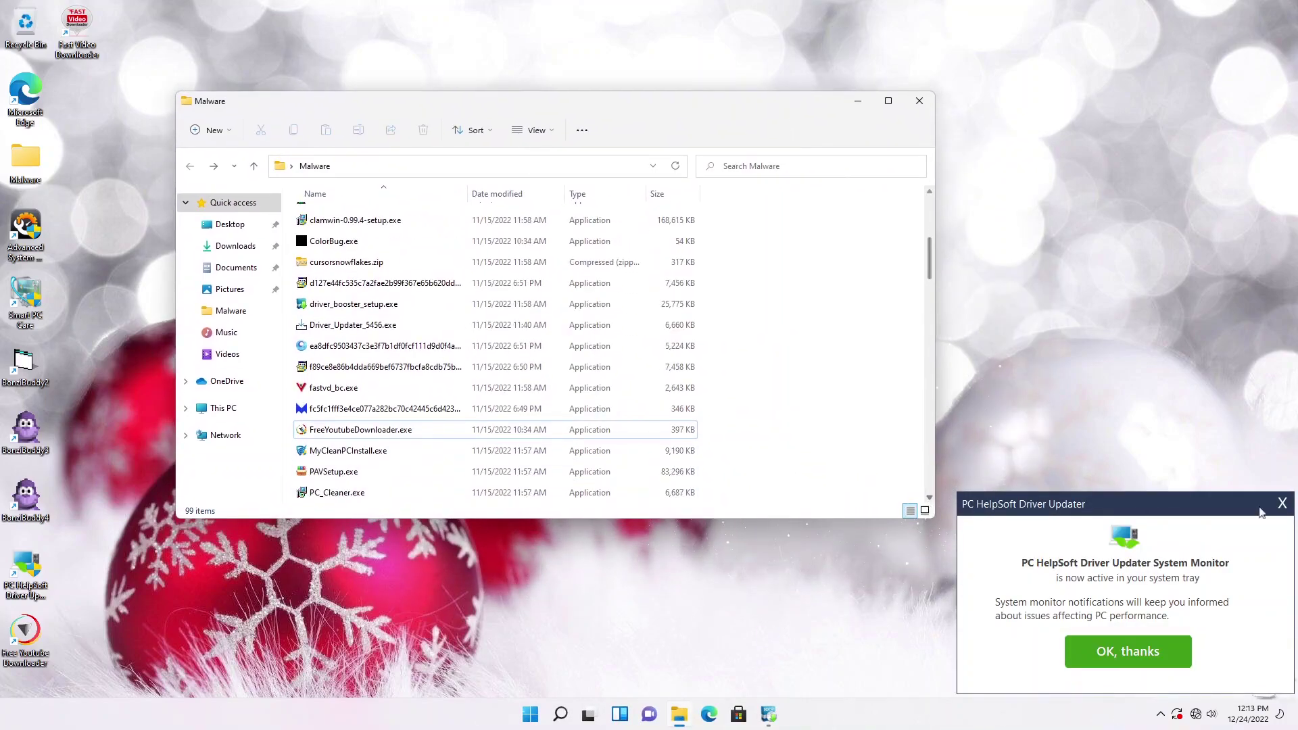
Launch MyCleanPCInstall.exe from the Malware folder and start installing MyCleanPC with administrator permission
double_click(379, 451)
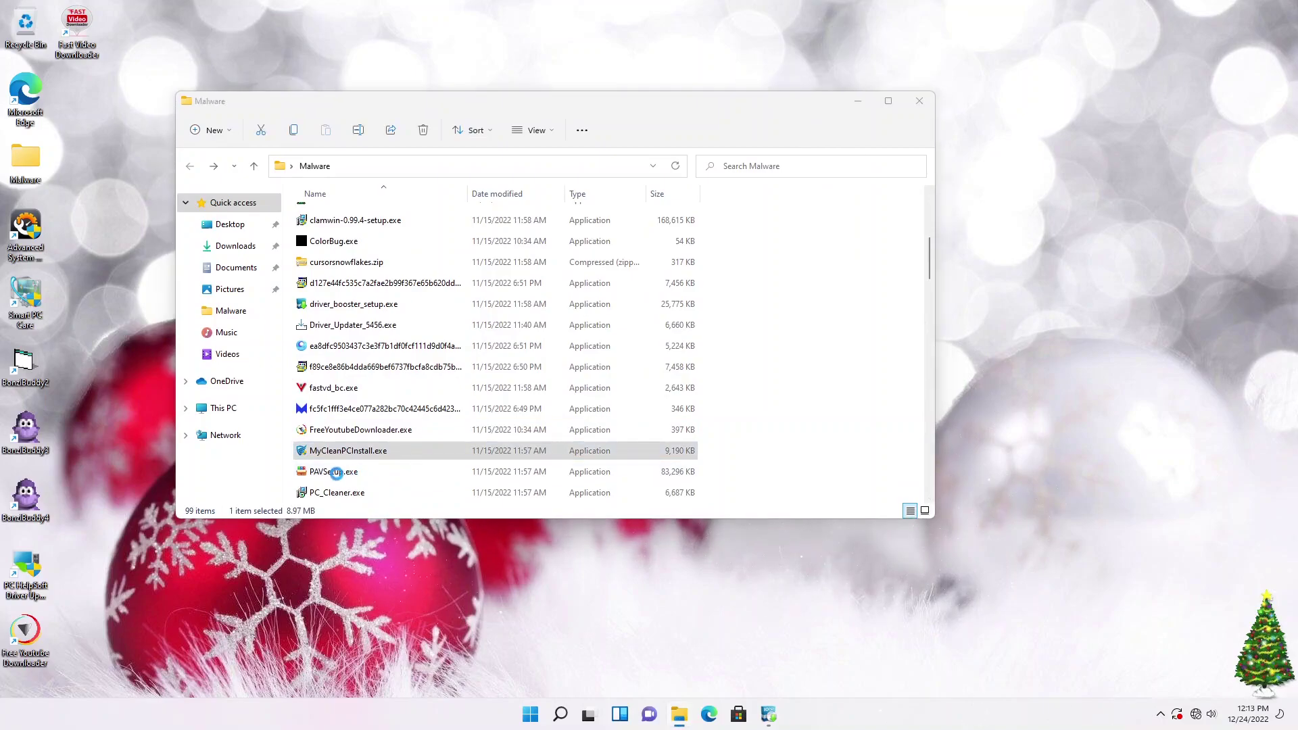
left_click(710, 472)
left_click(590, 468)
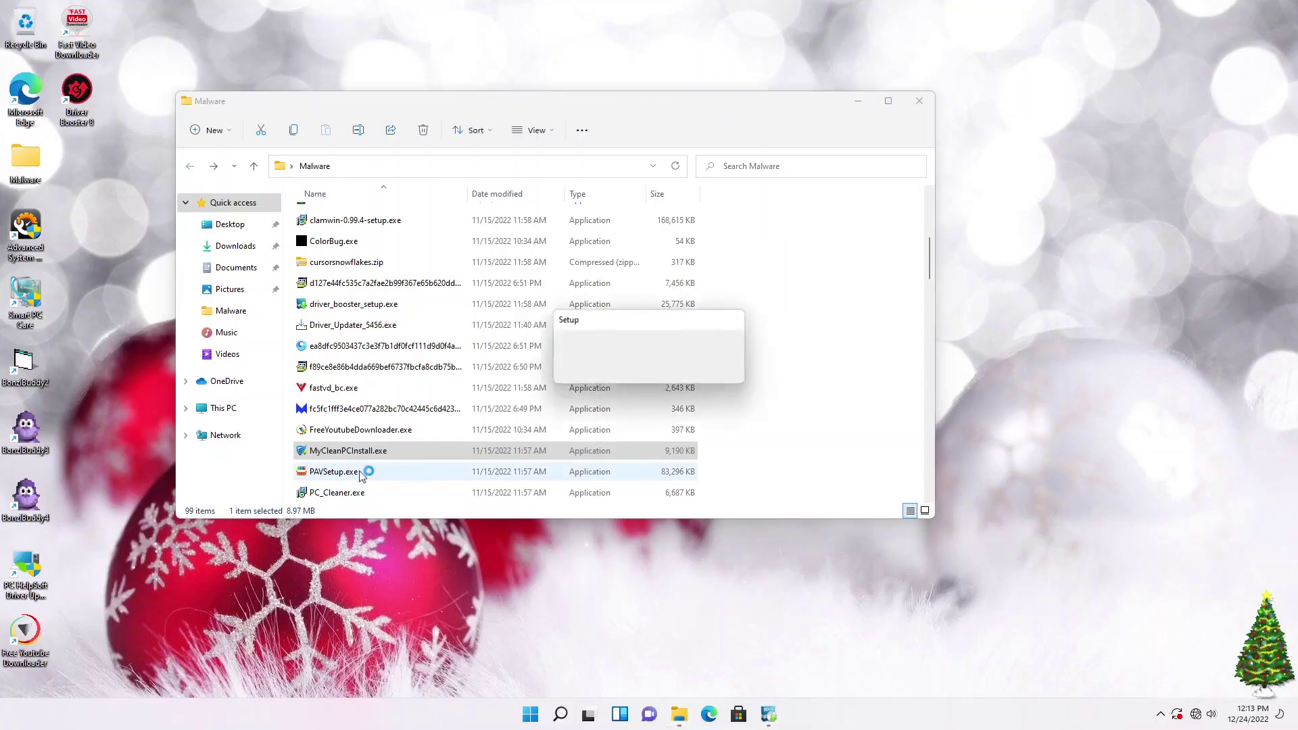
Run PAVSetup.exe and the c52675dff024b9f3… executable, allowing PAV to make changes to the device
double_click(378, 471)
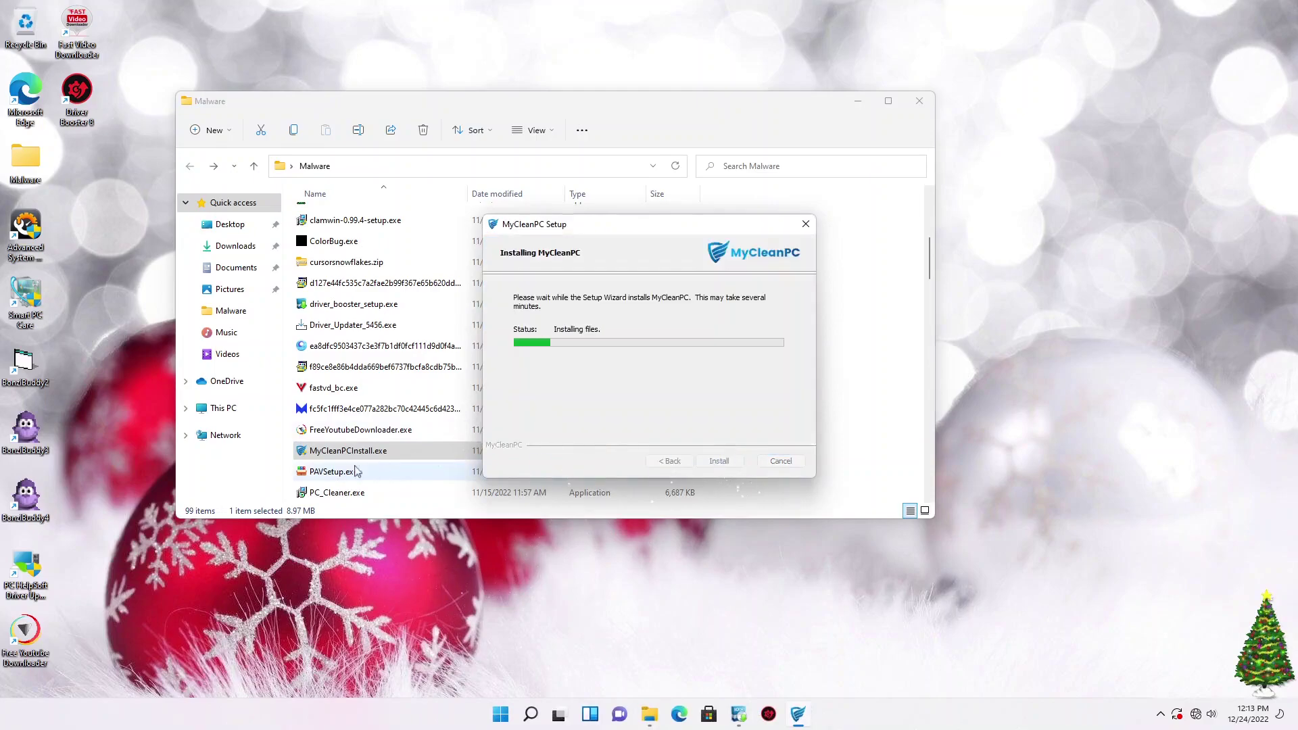
left_click(707, 477)
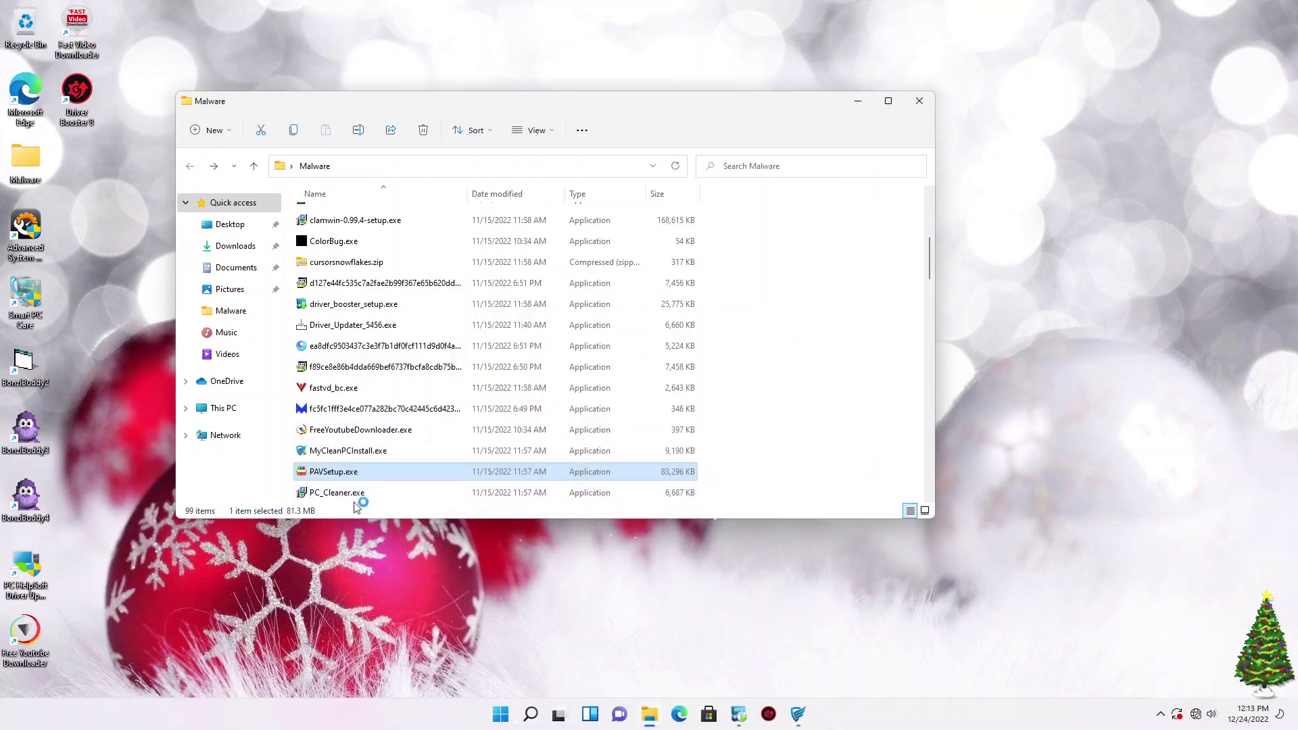
scroll(359, 497, "up", 4)
left_click(697, 468)
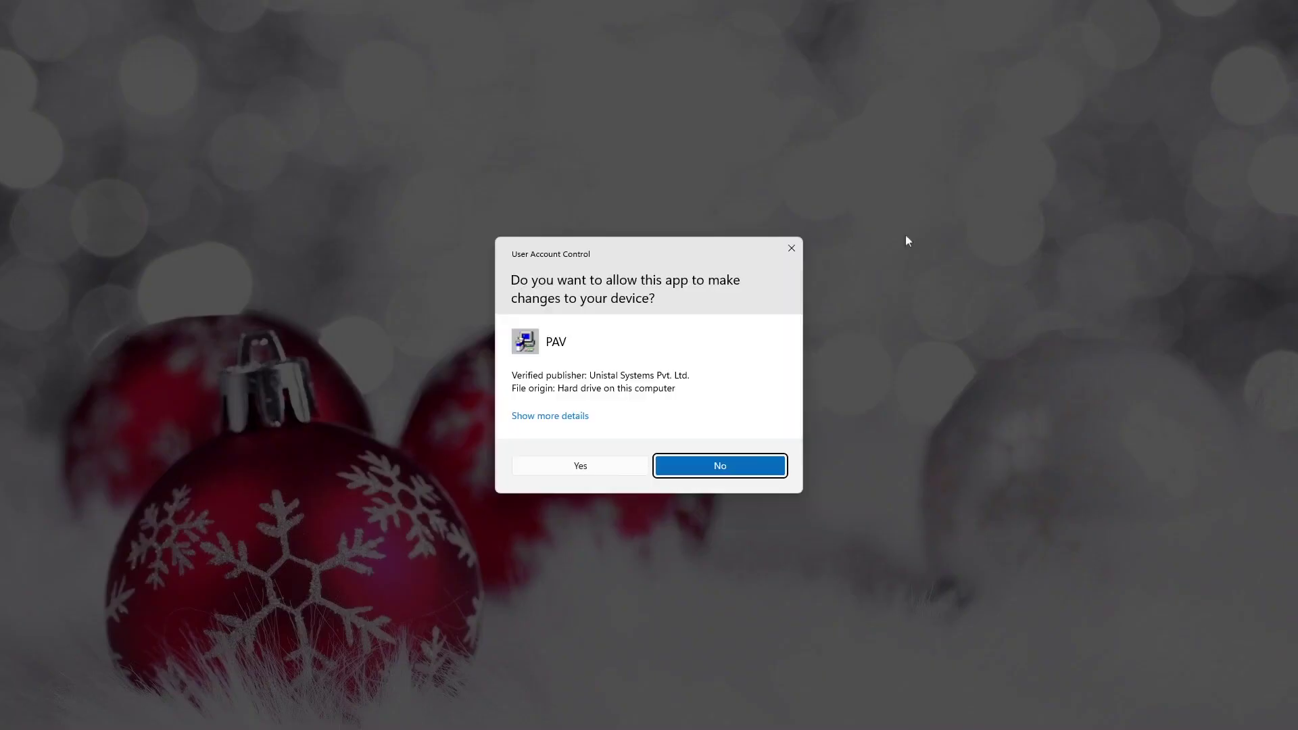
left_click(584, 474)
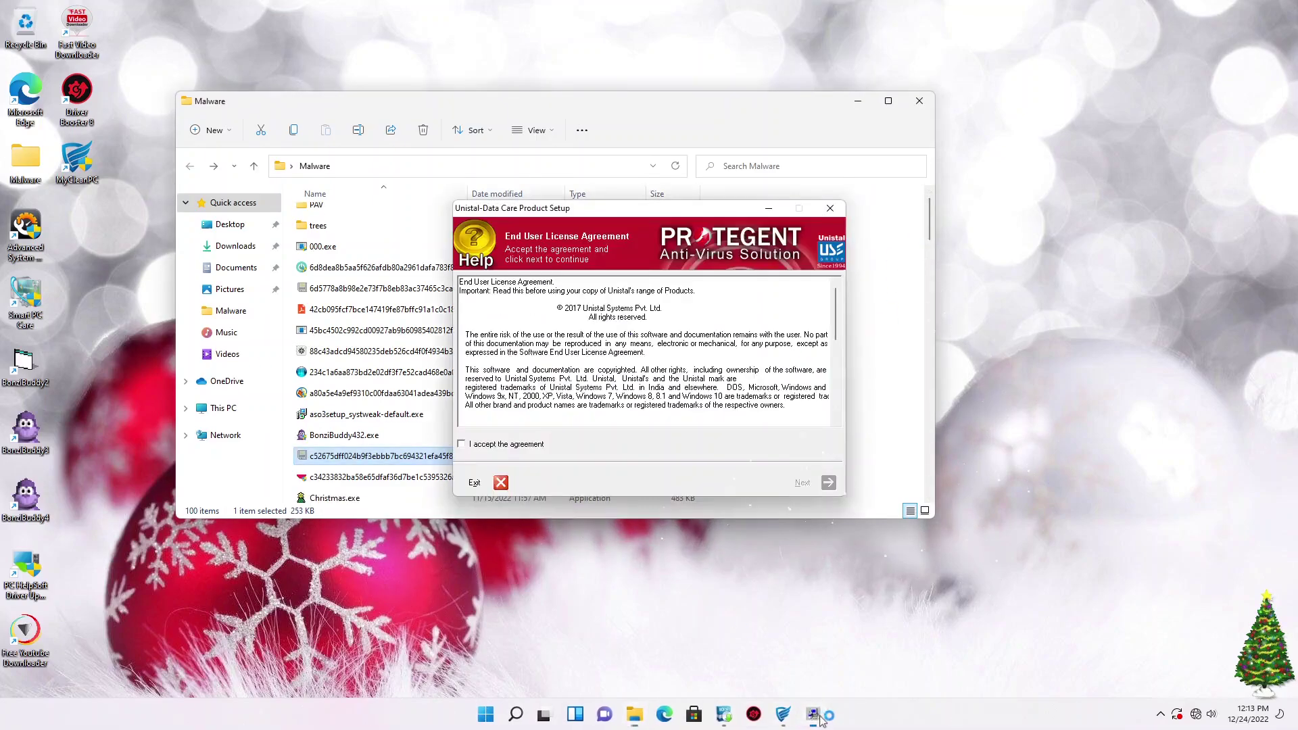
Continue past the Protegent Anti-Virus license agreement and install the product
left_click(804, 483)
left_click(712, 464)
left_click(890, 196)
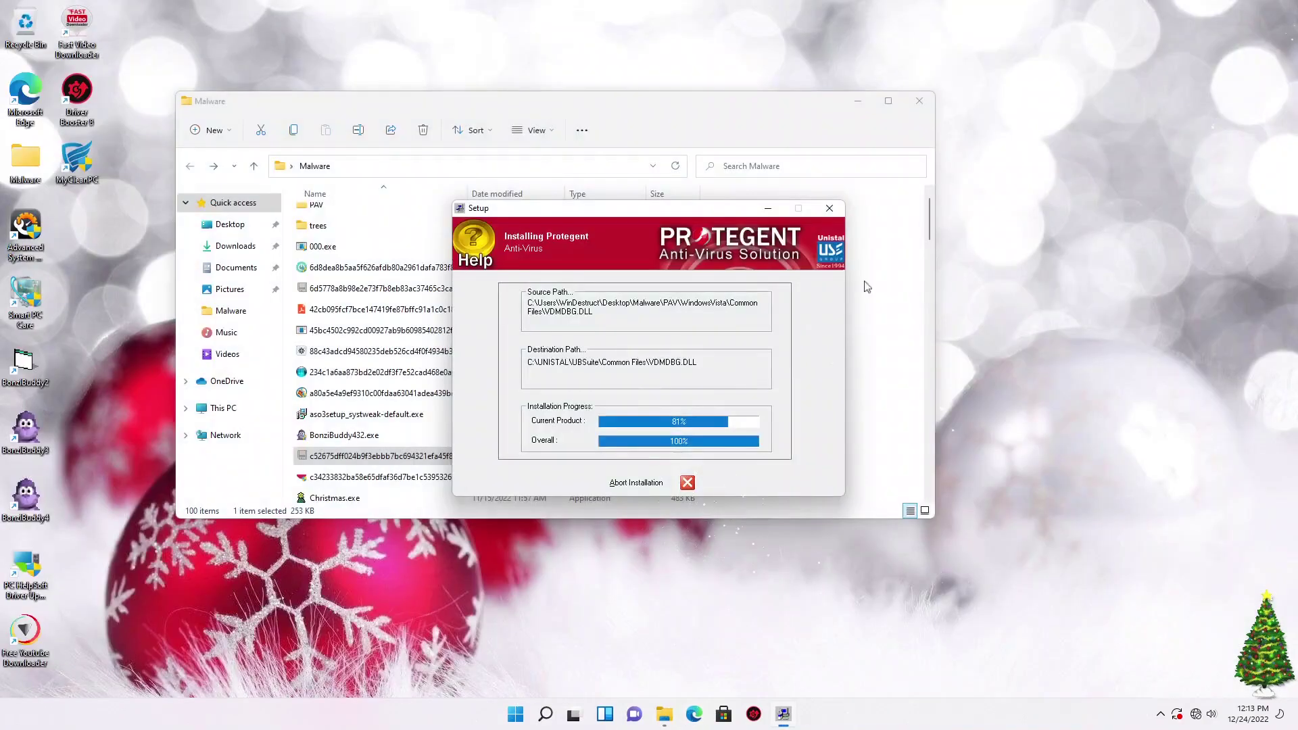
left_click(879, 365)
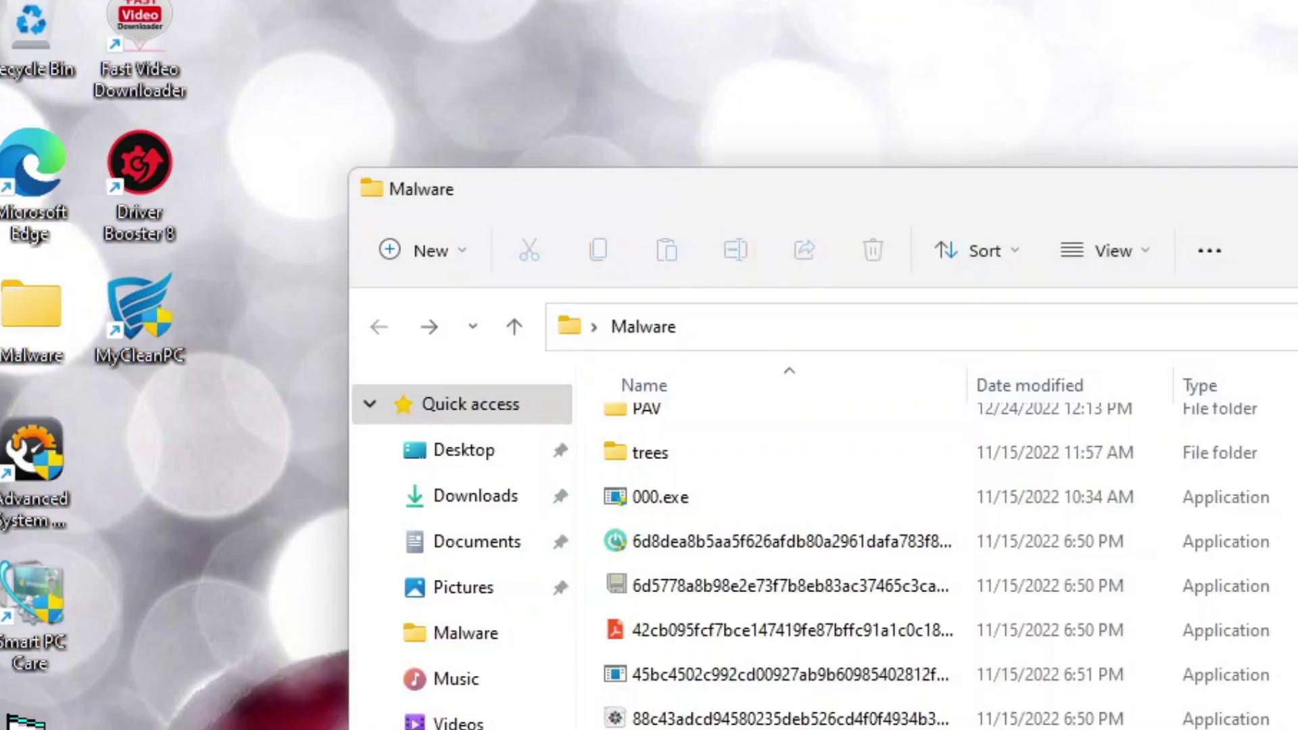
Accept the Protegent AV Cloud license agreement and start installing it, quitting the MyCleanPC trial window that opens over it
scroll(879, 365, "down", 5)
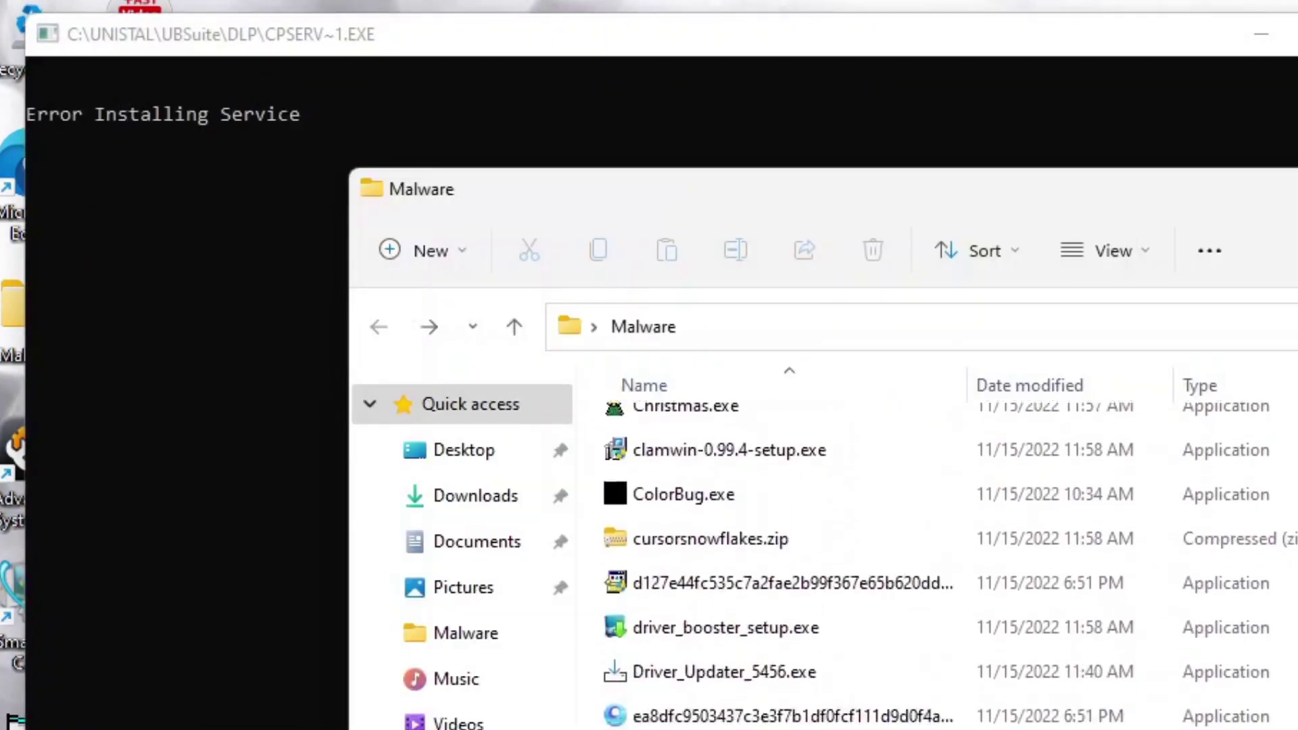
left_click_drag(930, 250, 930, 284)
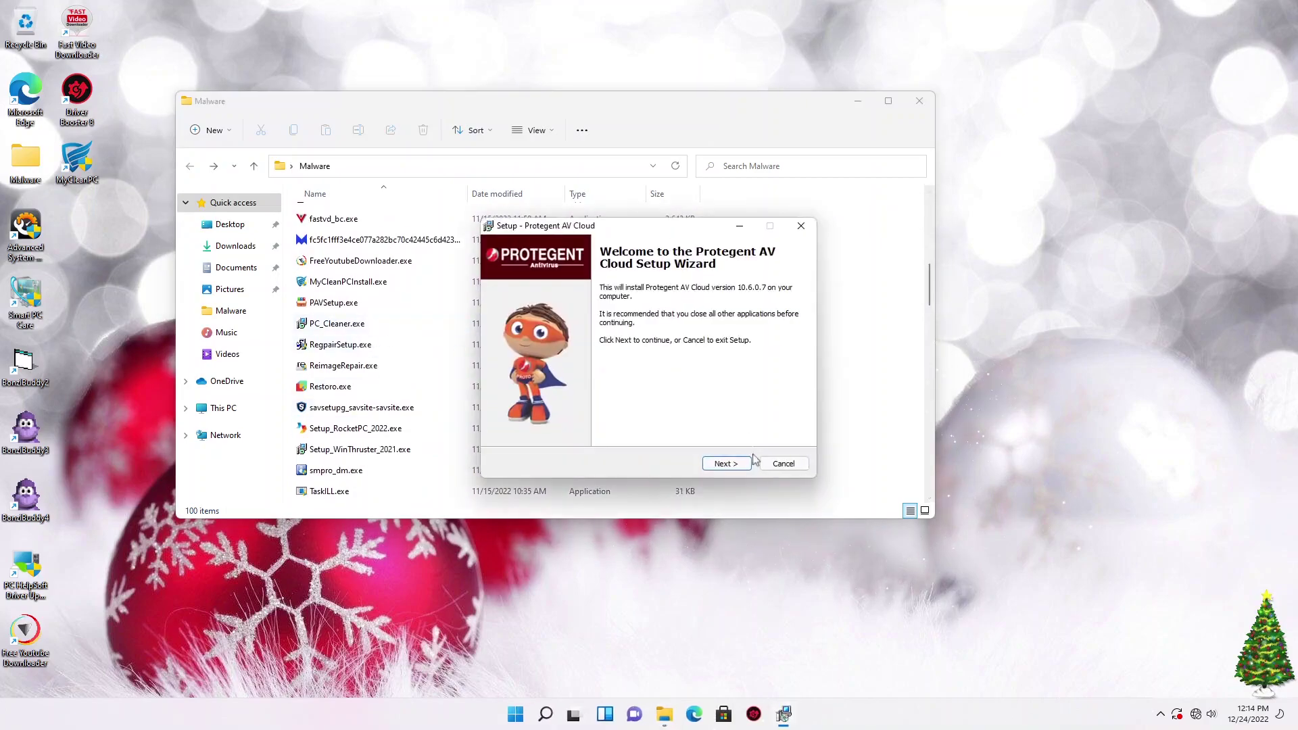
left_click(726, 463)
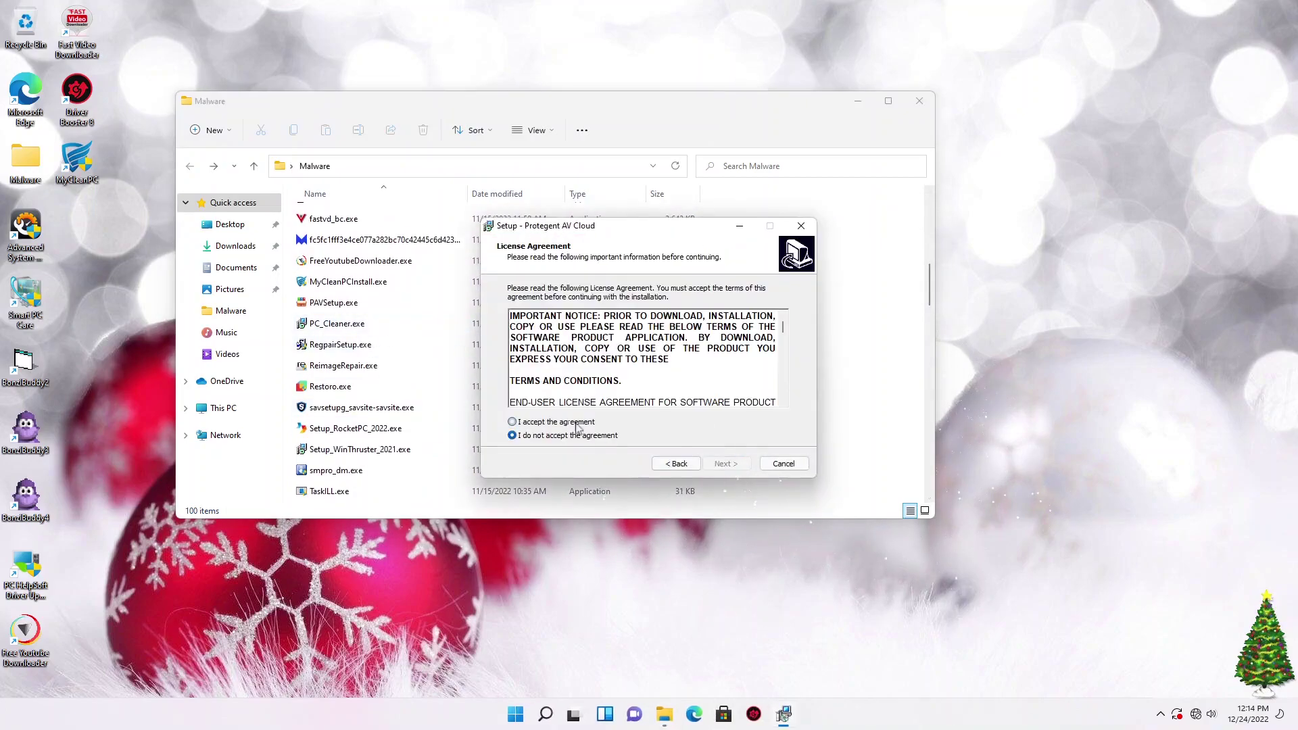
left_click(571, 422)
left_click(723, 463)
left_click(940, 169)
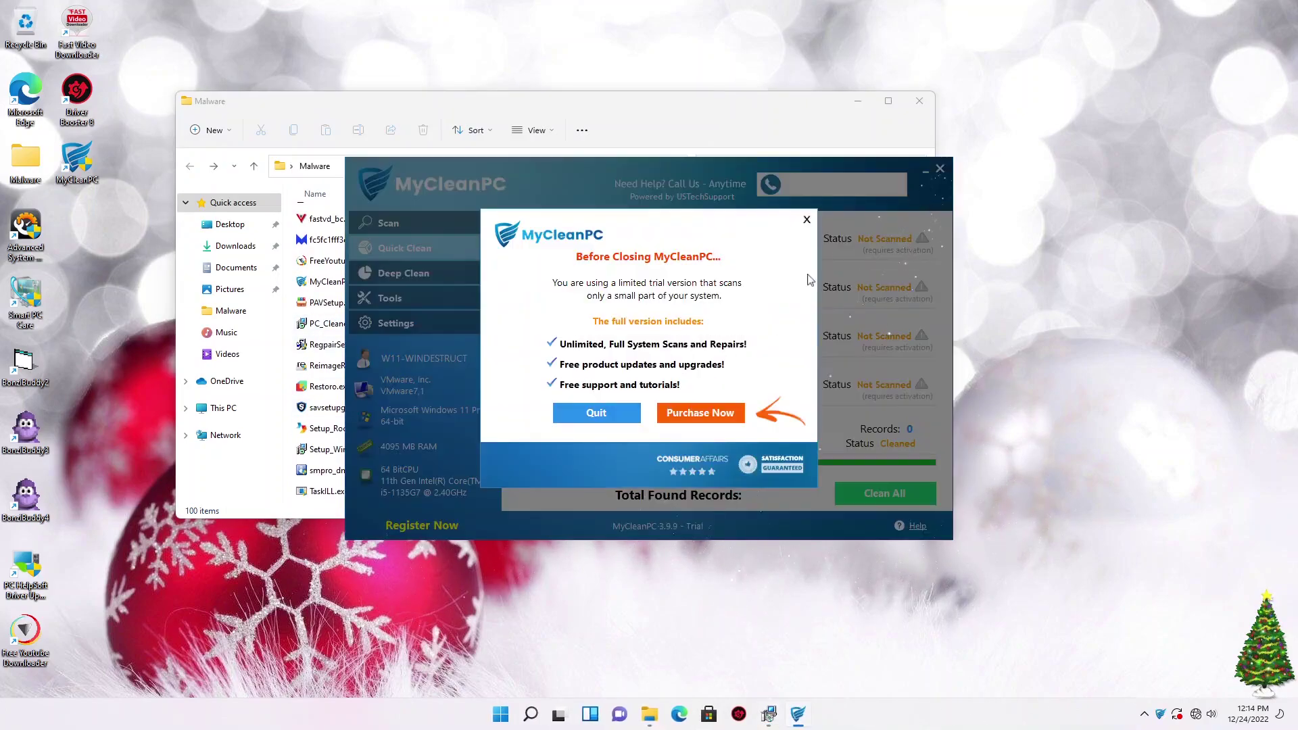
left_click(594, 411)
left_click(725, 467)
left_click(725, 468)
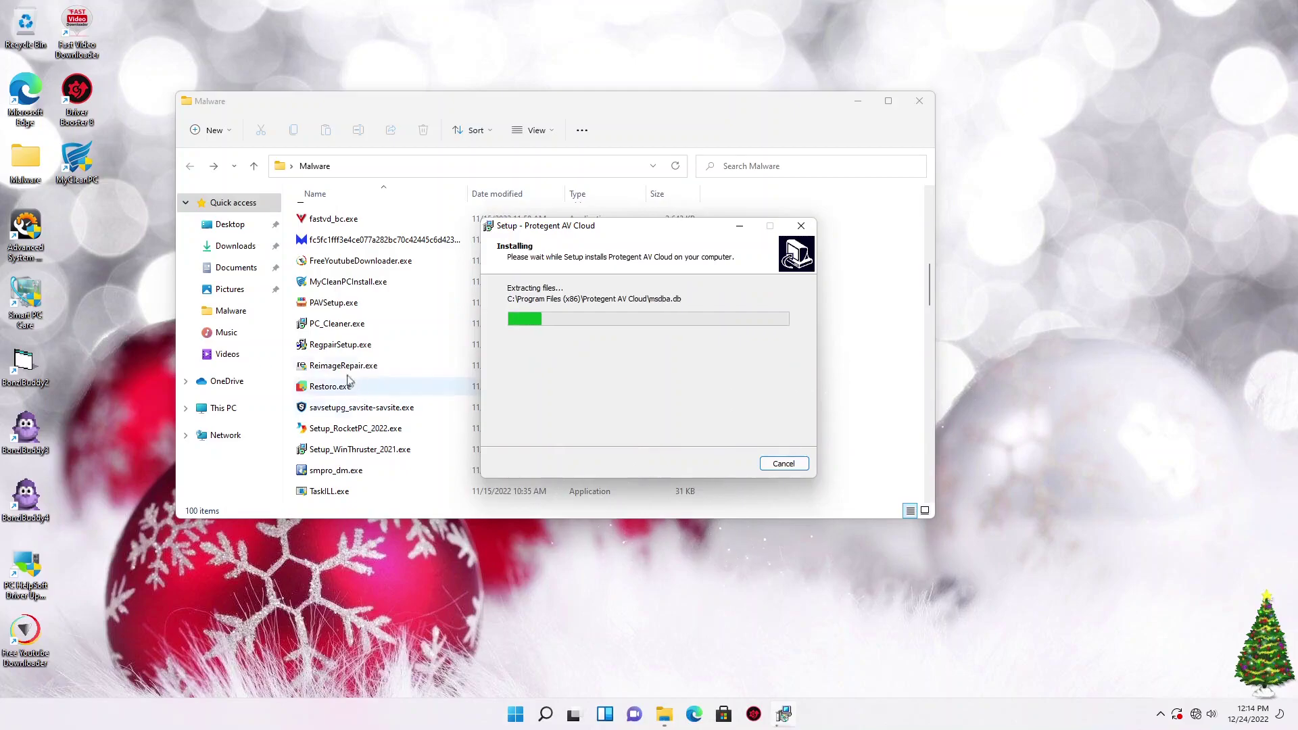
Run and install PC_Cleaner.exe with administrator permission, then close its program window and notification
double_click(359, 324)
left_click(710, 476)
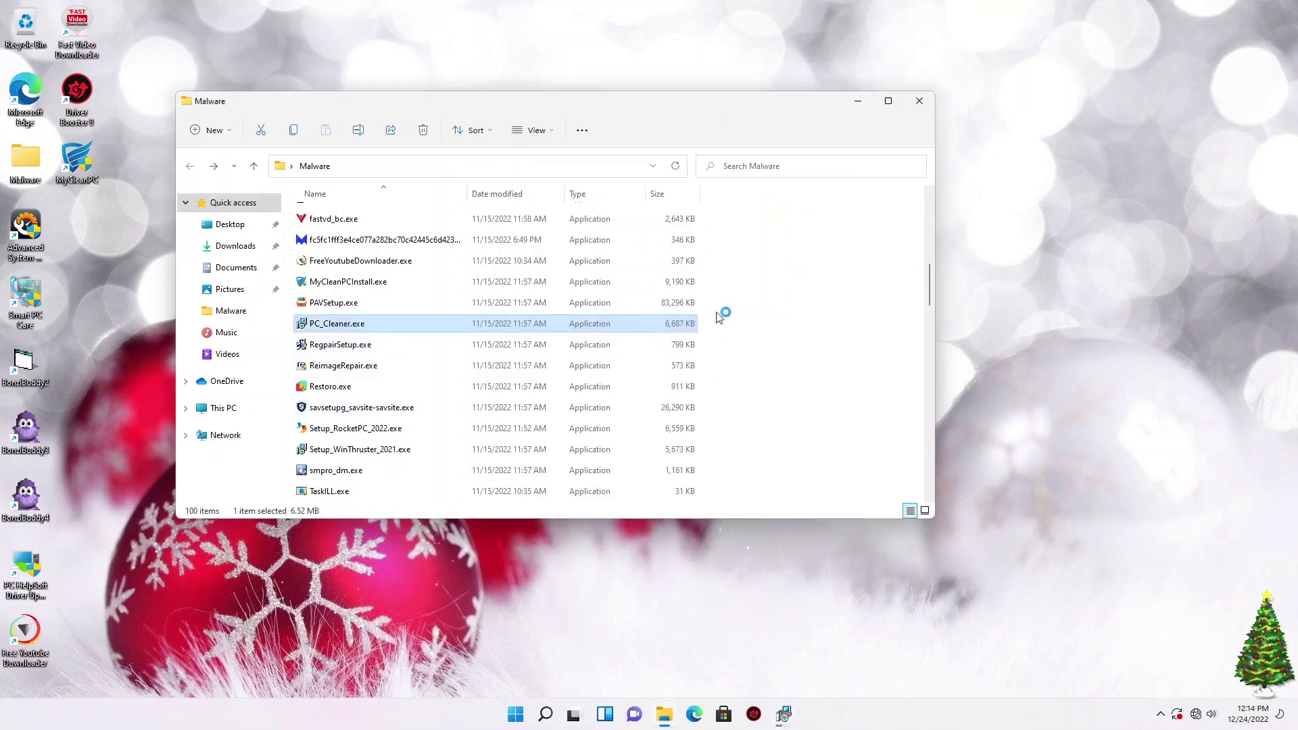
left_click(604, 462)
left_click(649, 469)
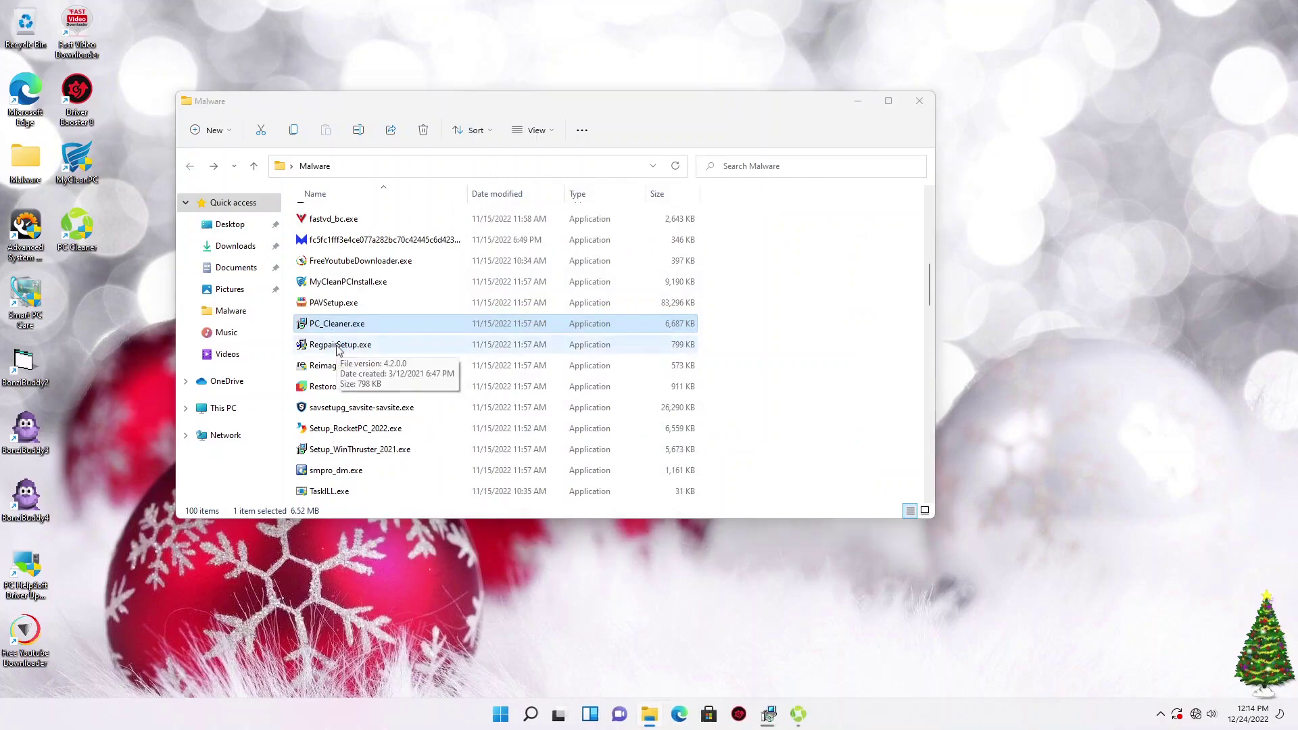
left_click(926, 143)
left_click(1283, 492)
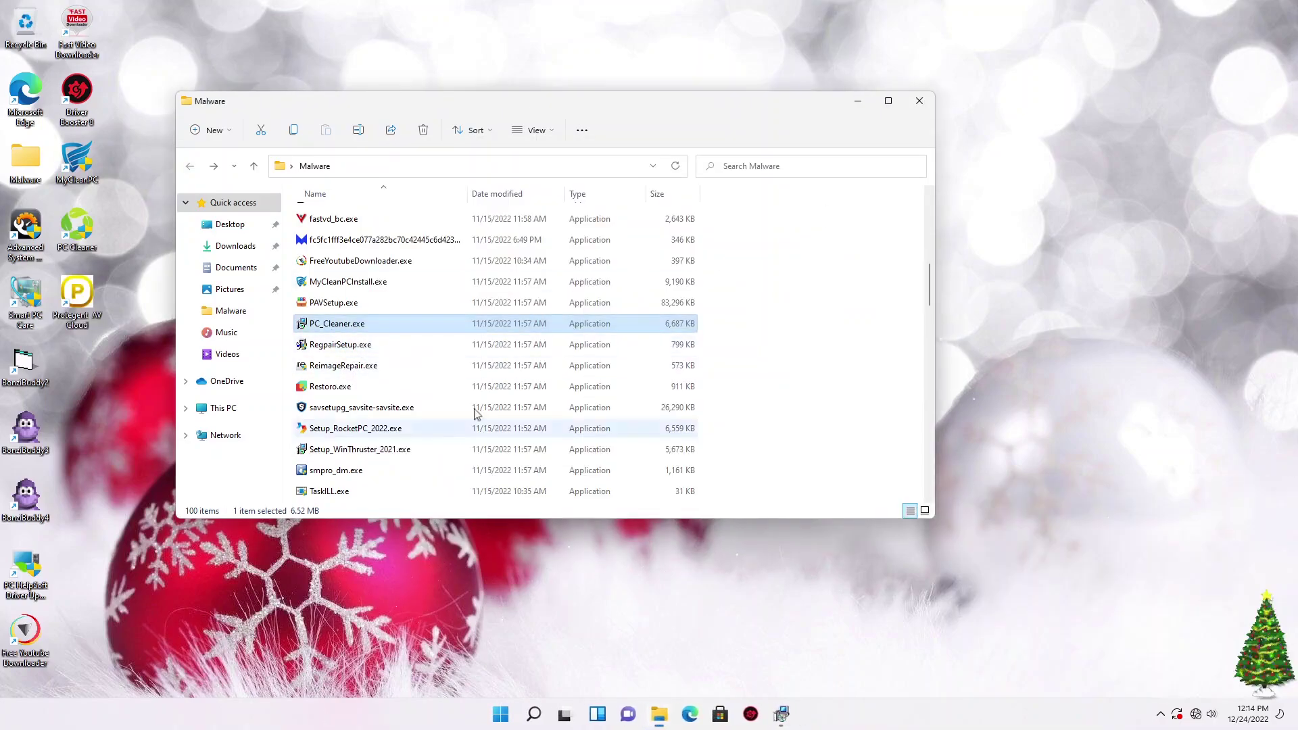
Run RegpairSetup.exe with administrator permission, moving the Windows Activation window aside
double_click(383, 346)
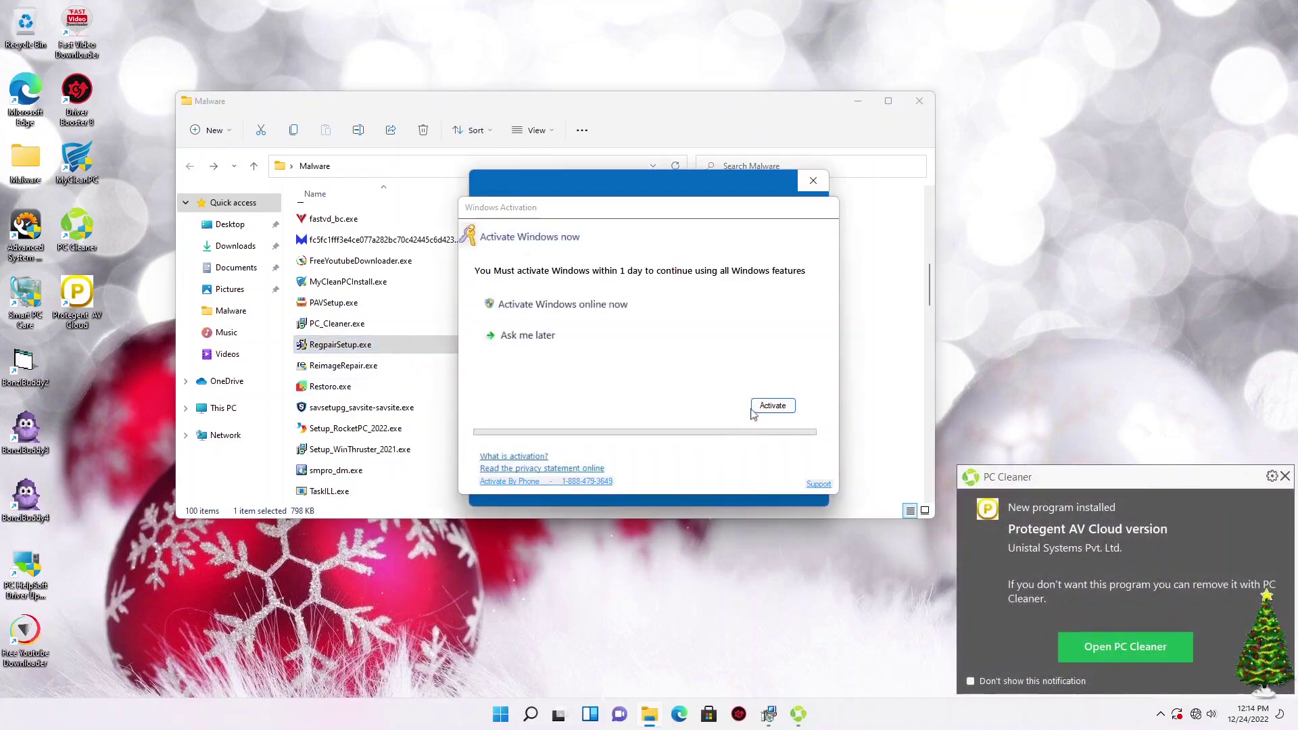
left_click_drag(585, 213, 995, 184)
left_click(708, 479)
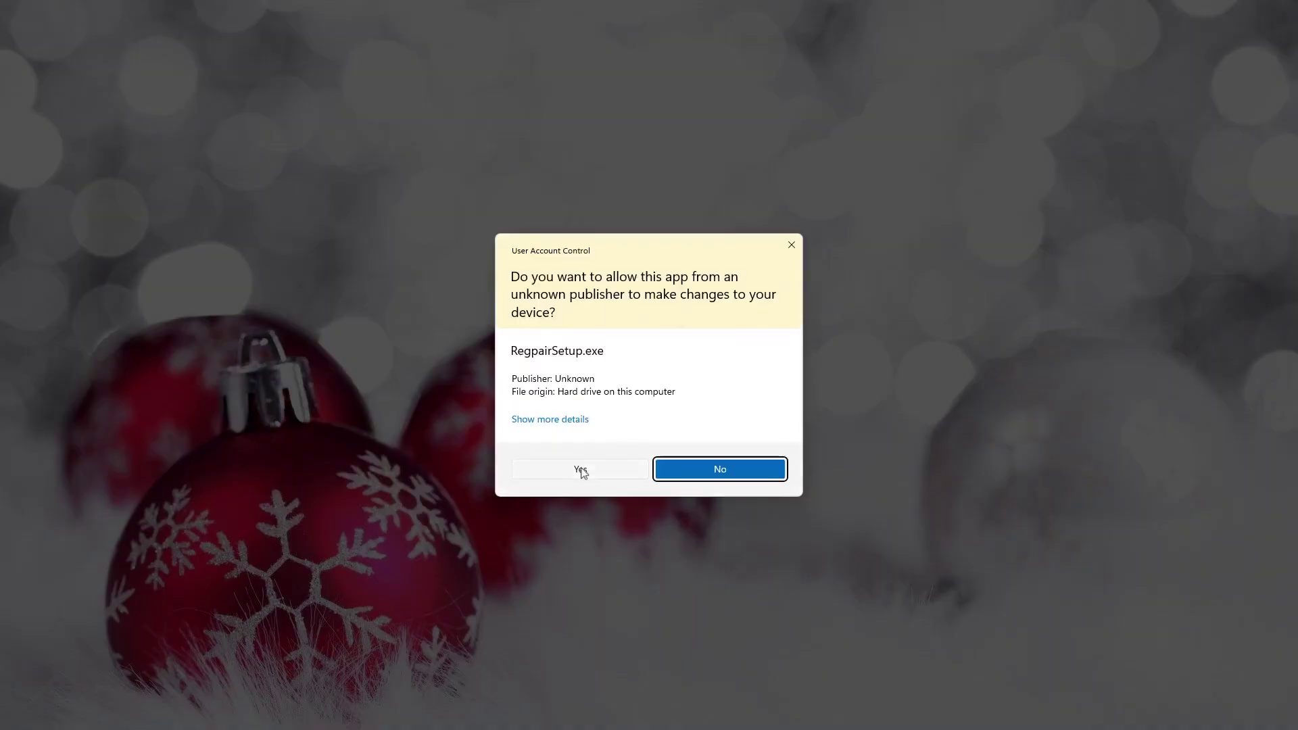
left_click(579, 470)
Run ReimageRepair.exe from the Malware folder, allow it to make changes, and start the Reimage installation
double_click(473, 366)
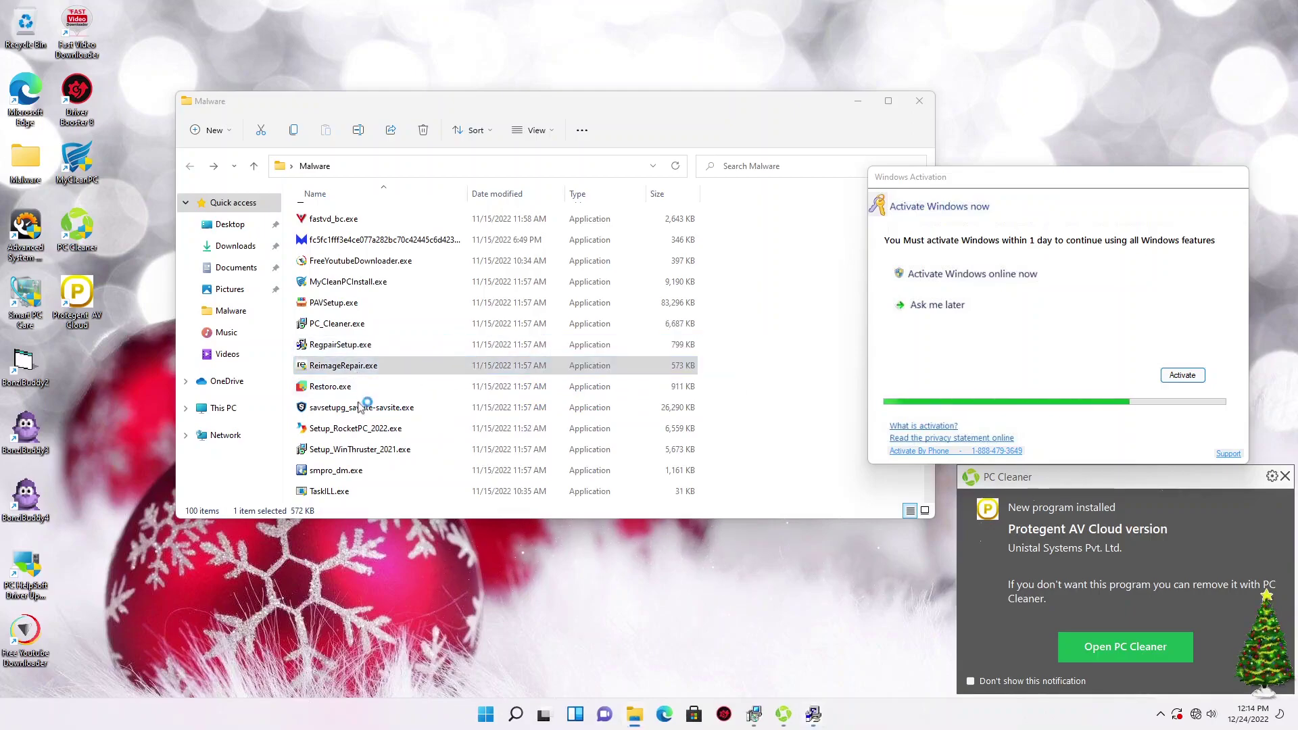
left_click(710, 477)
left_click(615, 465)
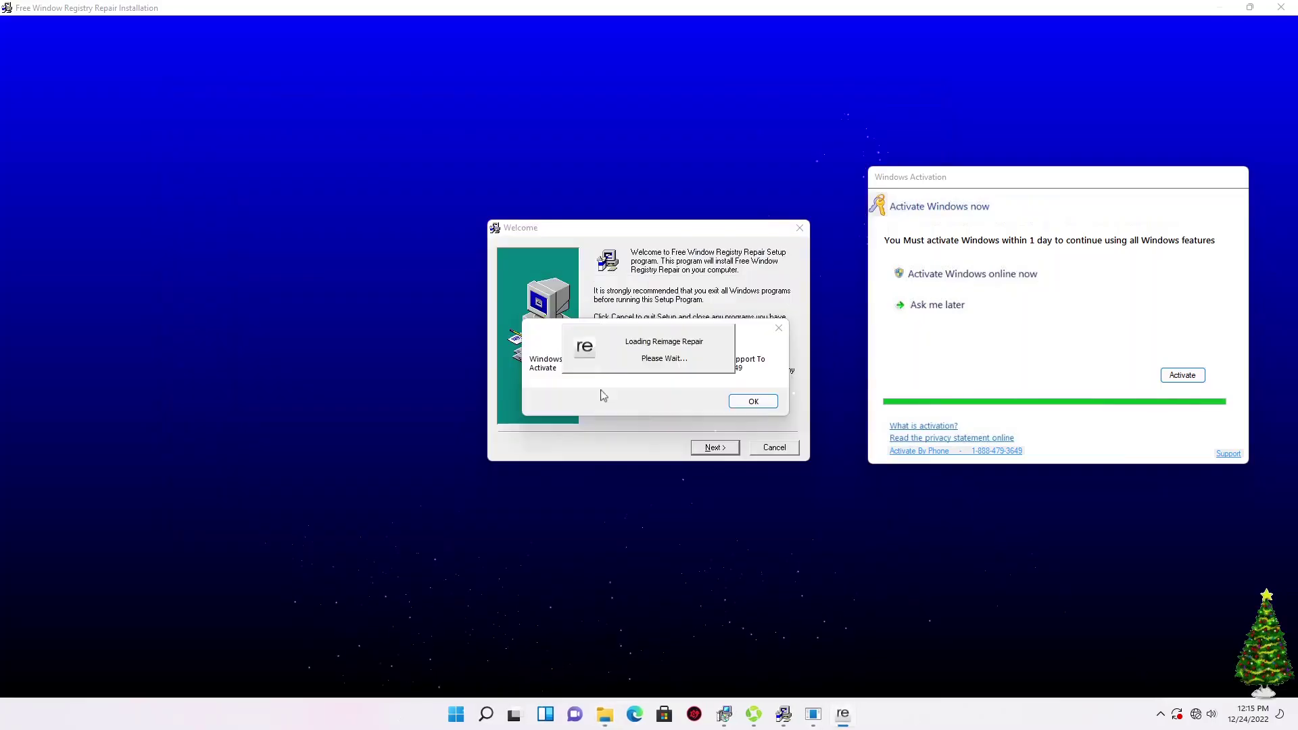
left_click(774, 464)
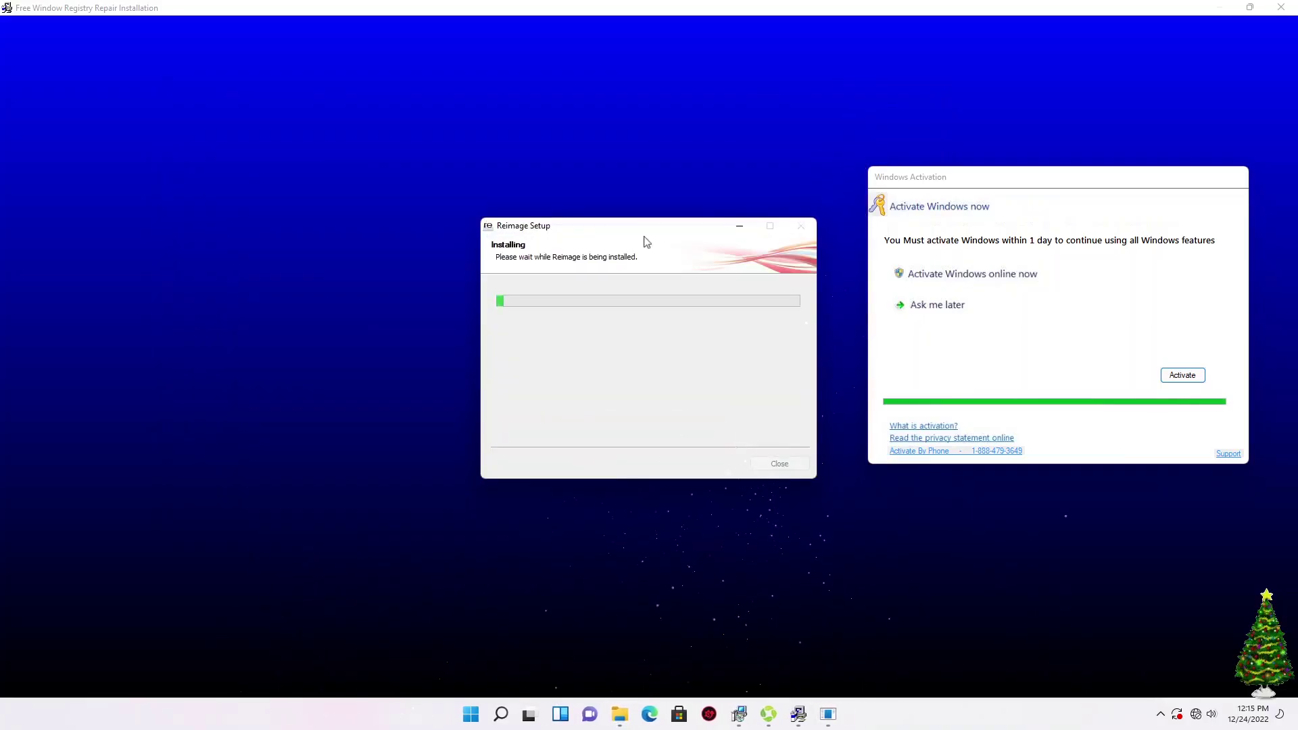
Dismiss the Windows activation message and install Free Window Registry Repair, finishing with its launch option enabled
left_click(753, 401)
left_click(715, 447)
left_click(715, 448)
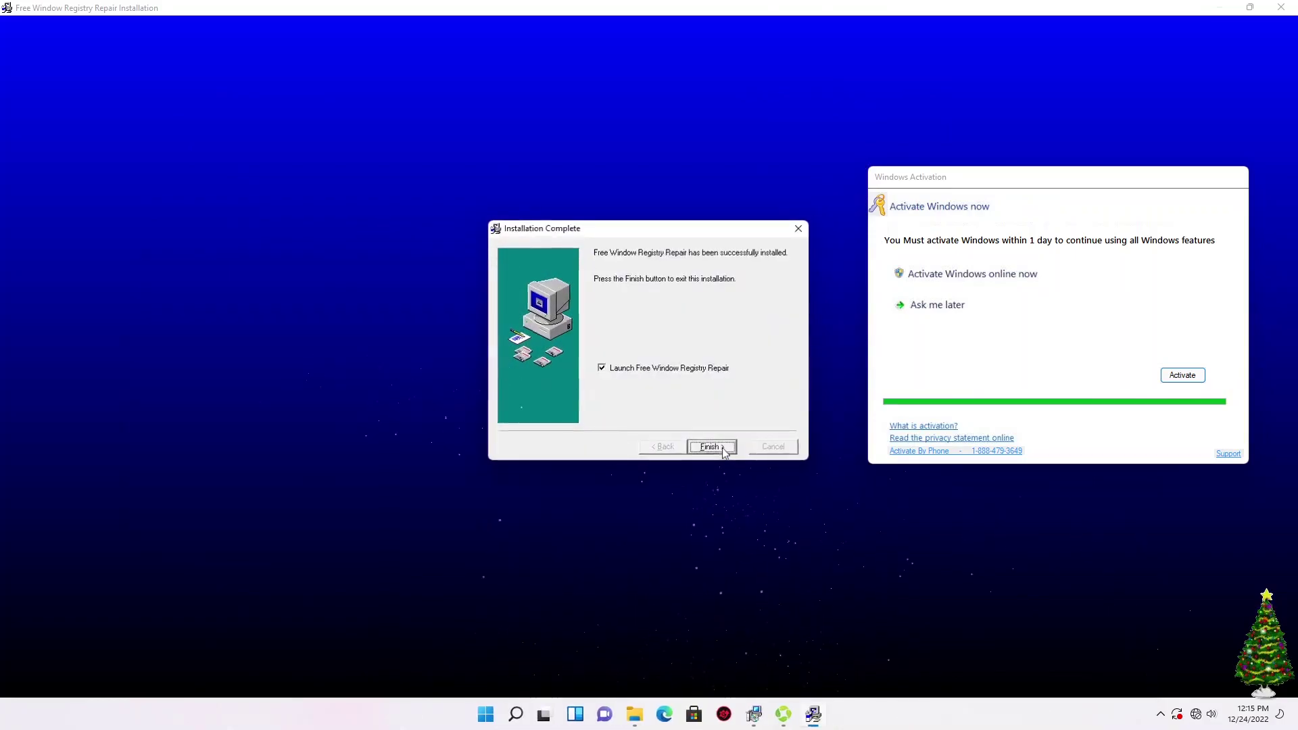
left_click(715, 446)
left_click(840, 226)
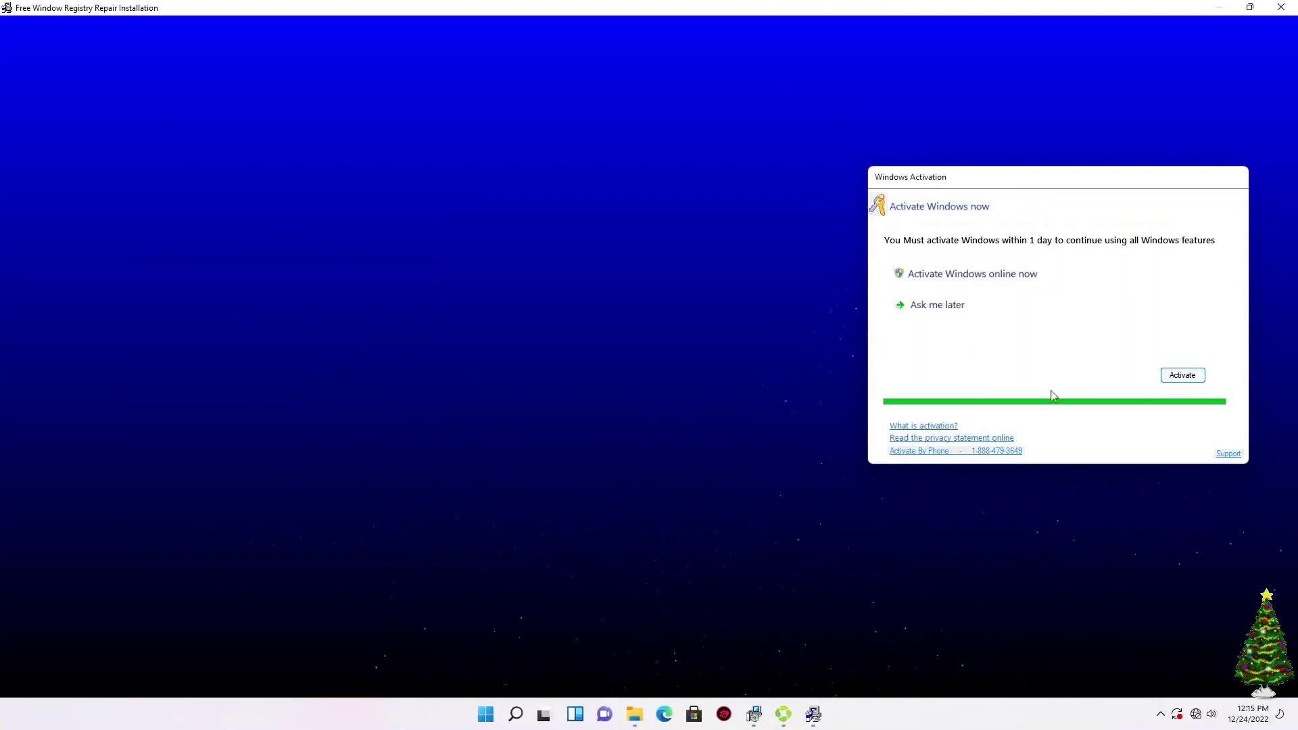
Bring the Protegent AV Cloud setup forward and exit its completed wizard
left_click(756, 717)
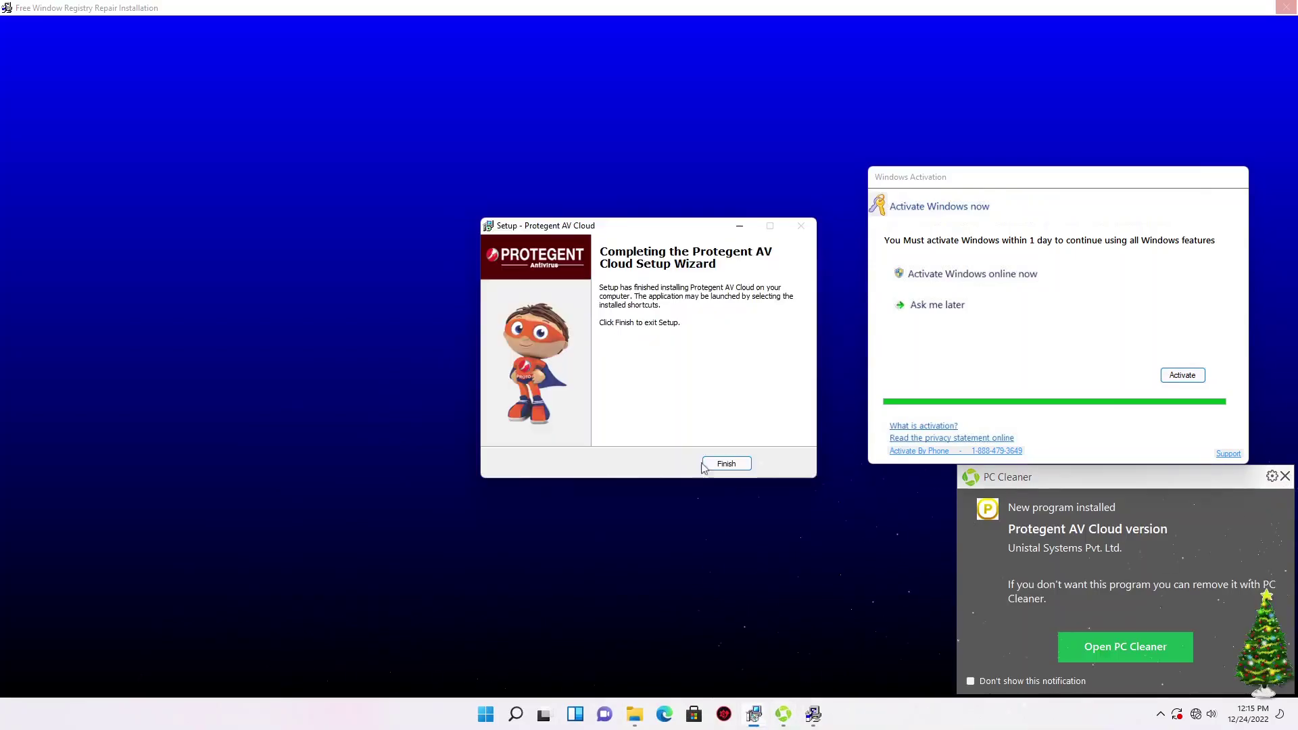
left_click(704, 466)
left_click(798, 483)
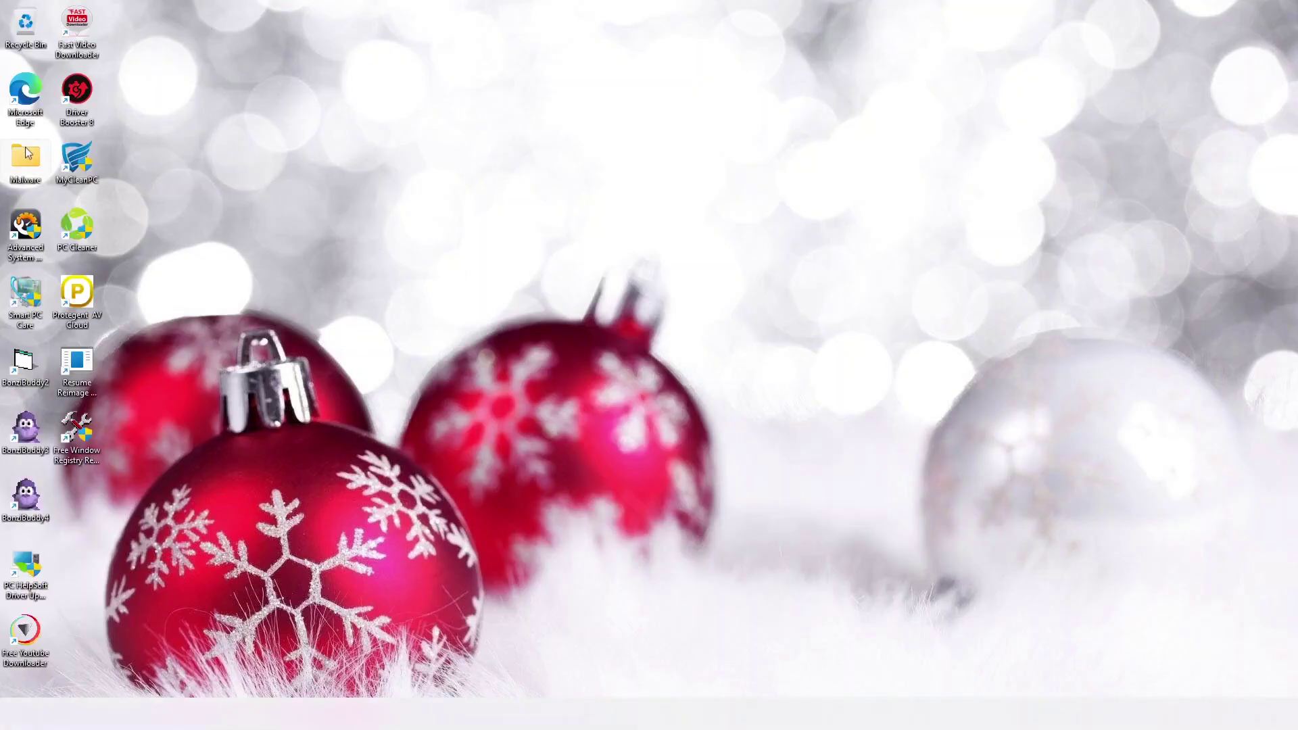
Try to run ReimageRepair.exe from the Malware folder again and dismiss the error message
left_click_drag(930, 209, 934, 292)
left_click(347, 305)
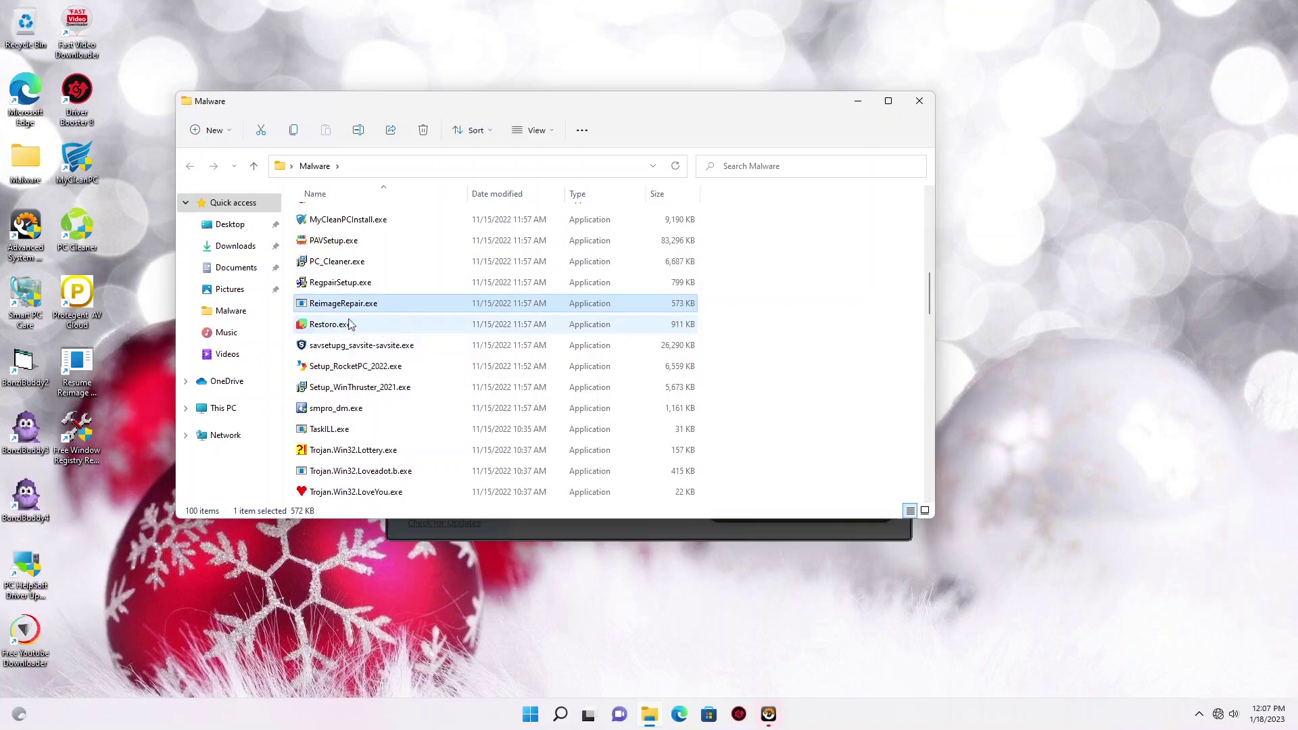
double_click(363, 304)
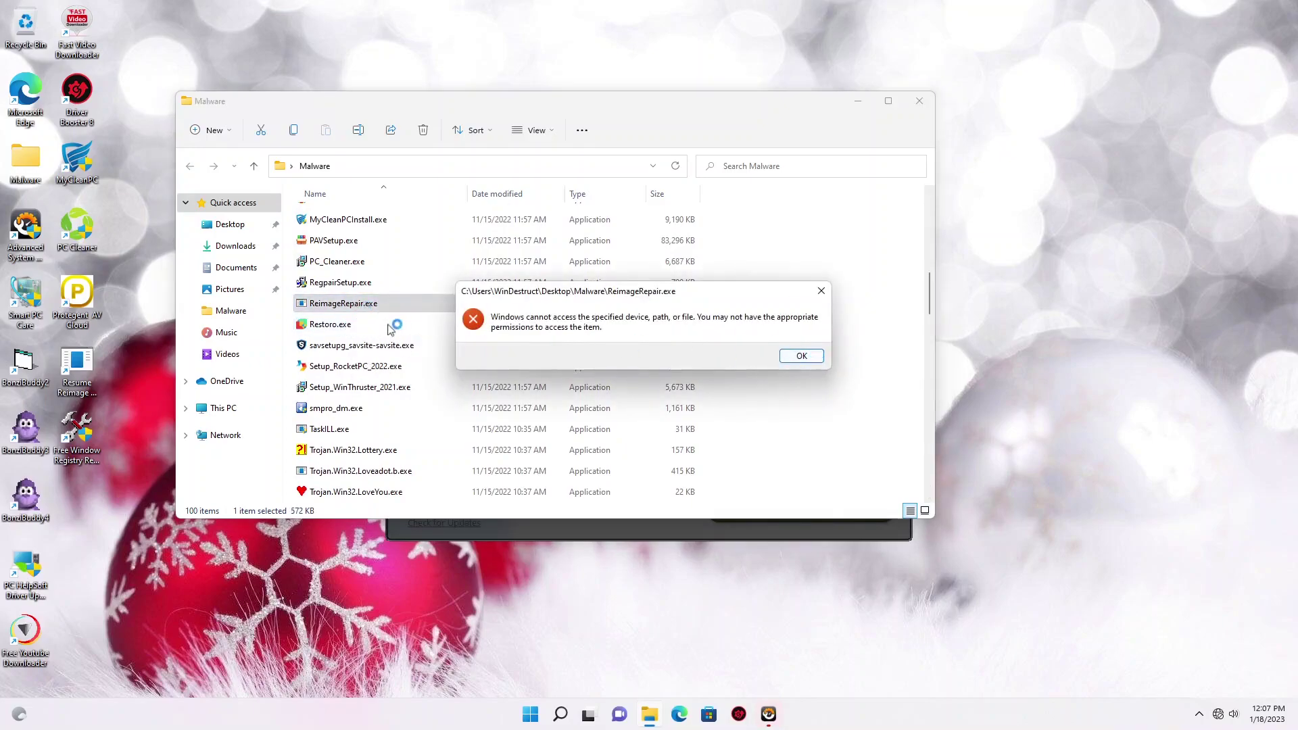
left_click(788, 358)
Run Restoro.exe despite the SmartScreen warning and allow it to make changes to the device
double_click(436, 325)
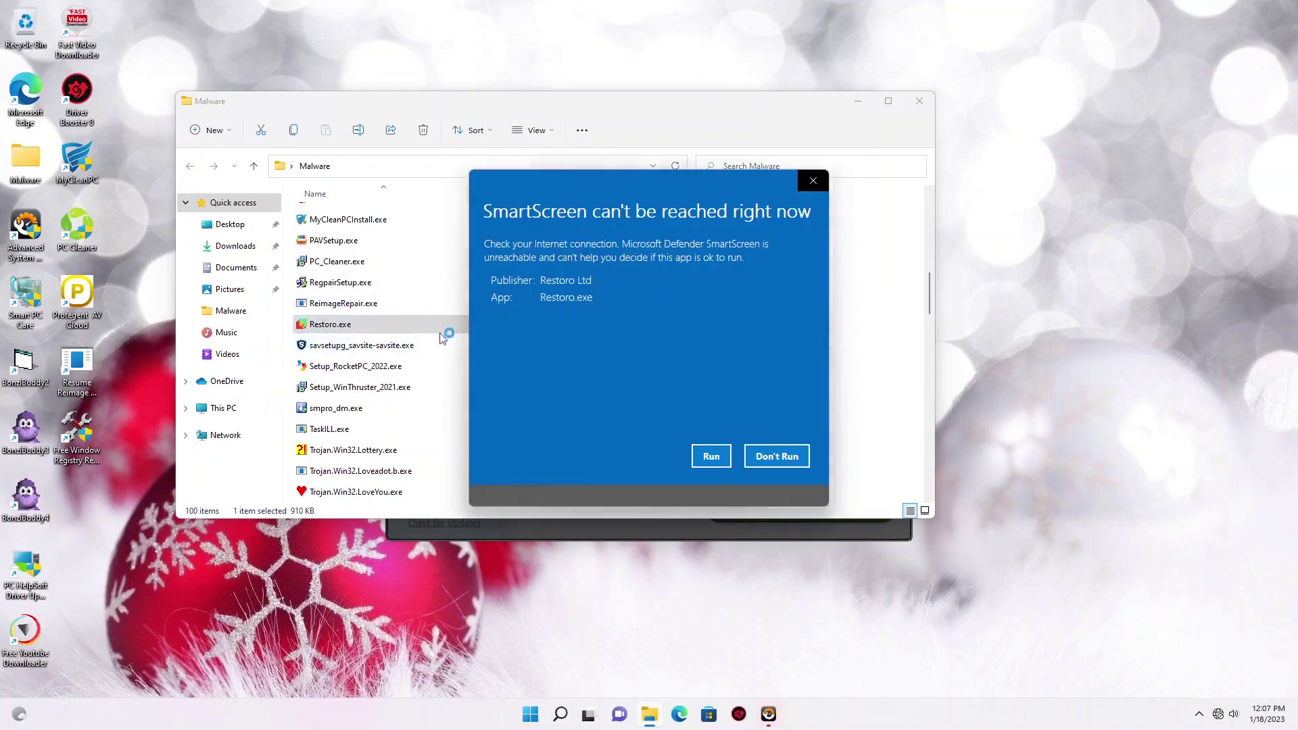
left_click(724, 483)
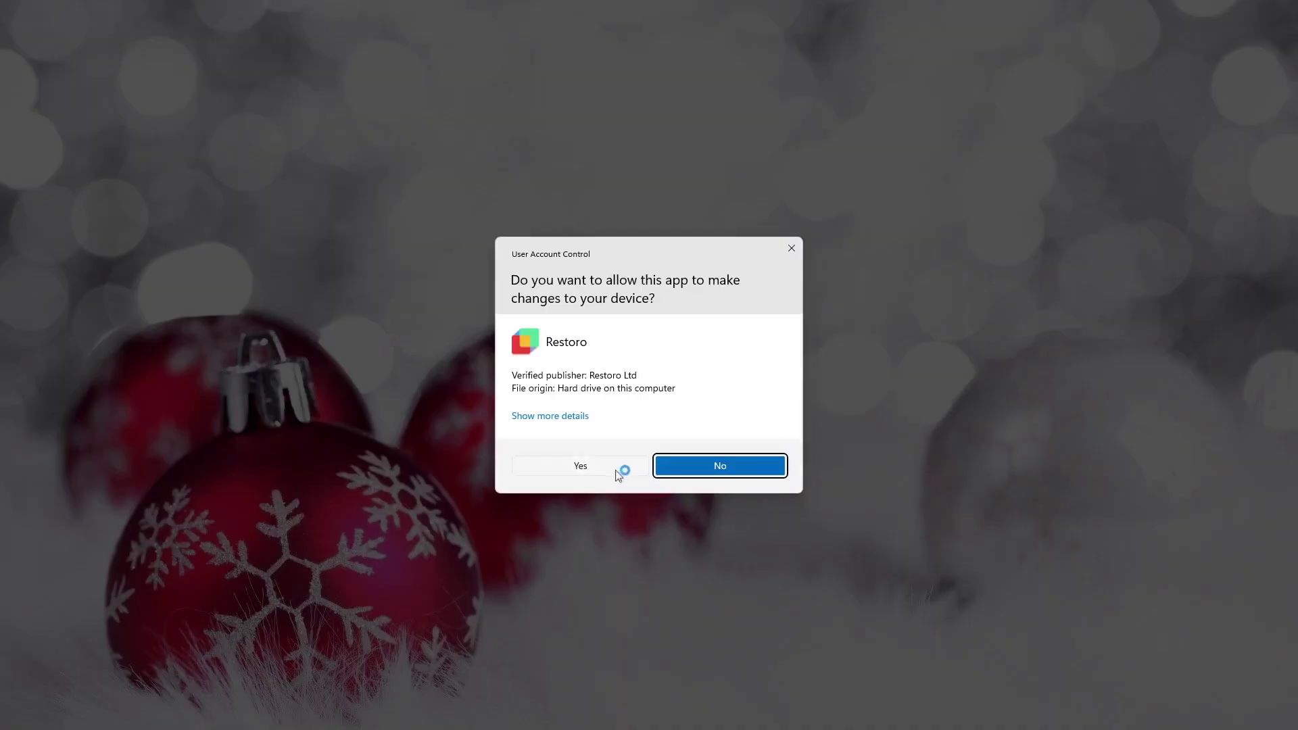
left_click(619, 469)
Launch savsetupg_savsite-savsite.exe, Setup_RocketPC_2022.exe and Setup_WinThruster_2021.exe, allowing Systweak Antivirus to make changes to the device
left_click(353, 348)
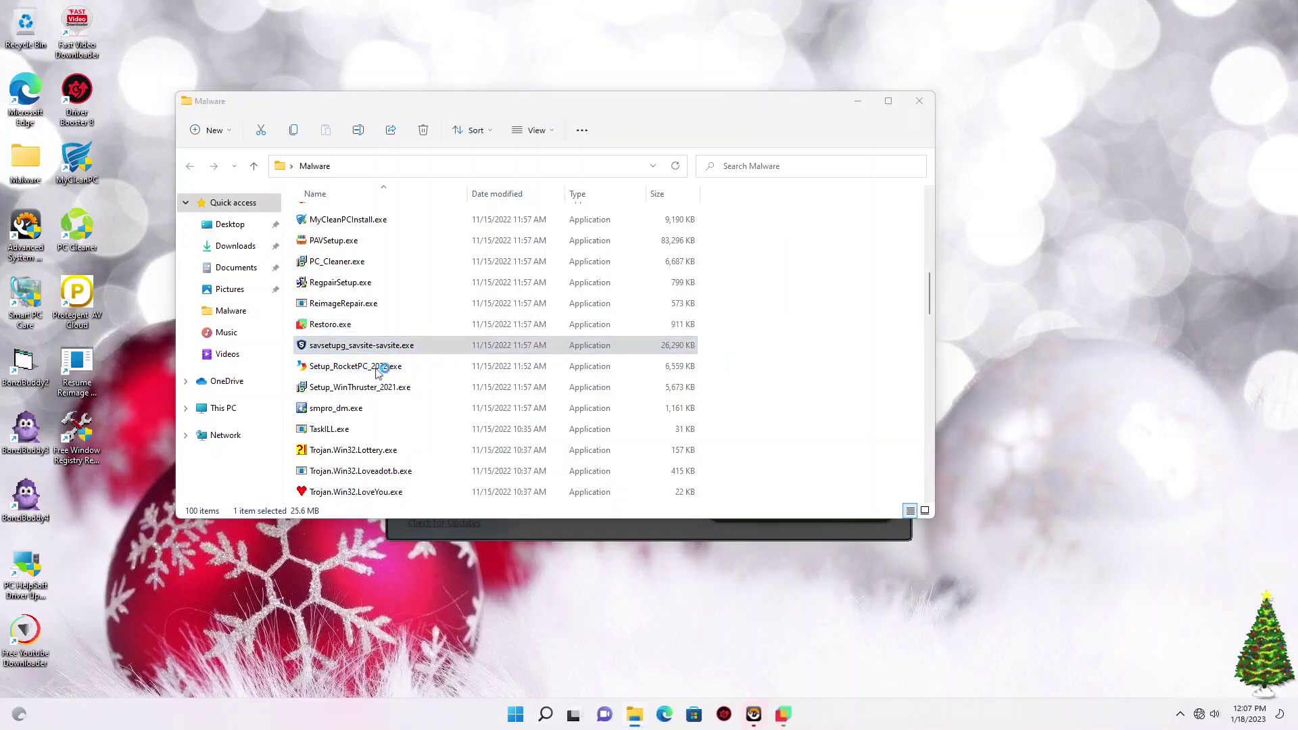
left_click(711, 476)
left_click(363, 367)
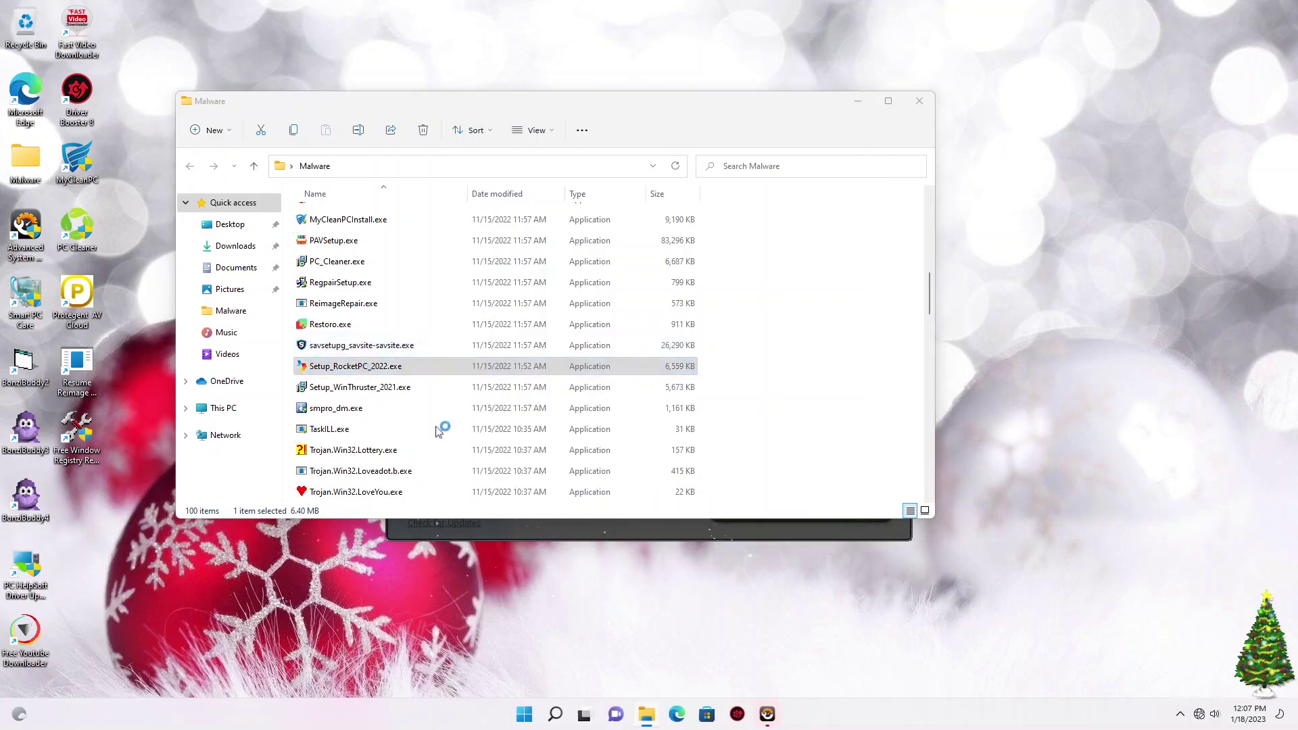
double_click(379, 392)
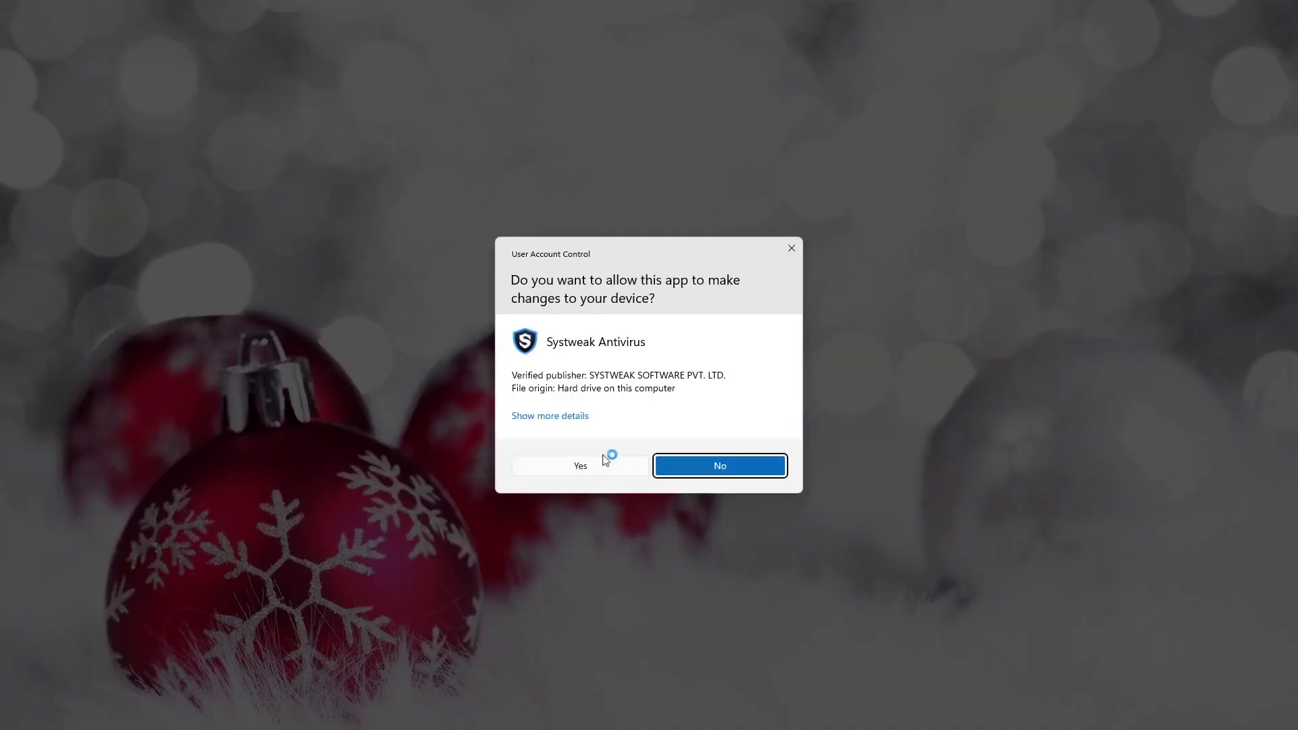
left_click(602, 460)
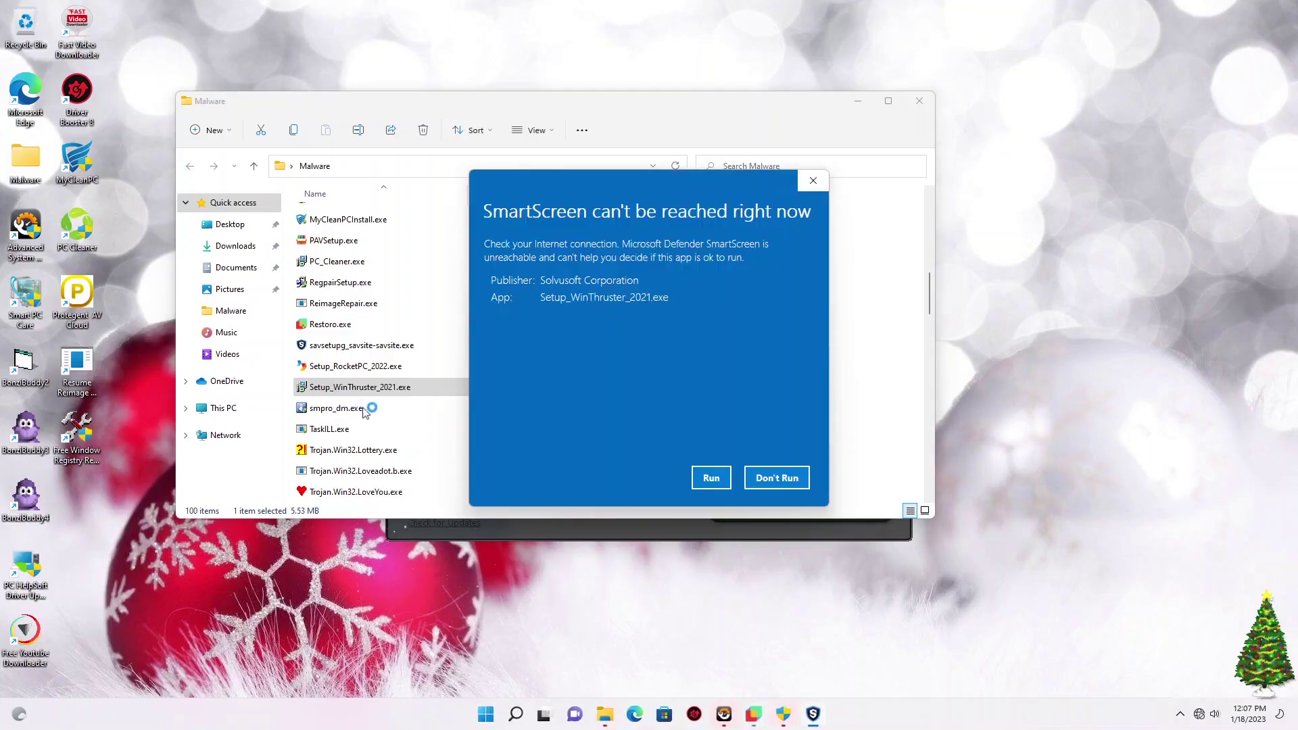
Run Setup_WinThruster_2021.exe and smpro_dm.exe past the SmartScreen warnings, allowing WinThruster to make changes to the device
left_click(717, 477)
double_click(362, 411)
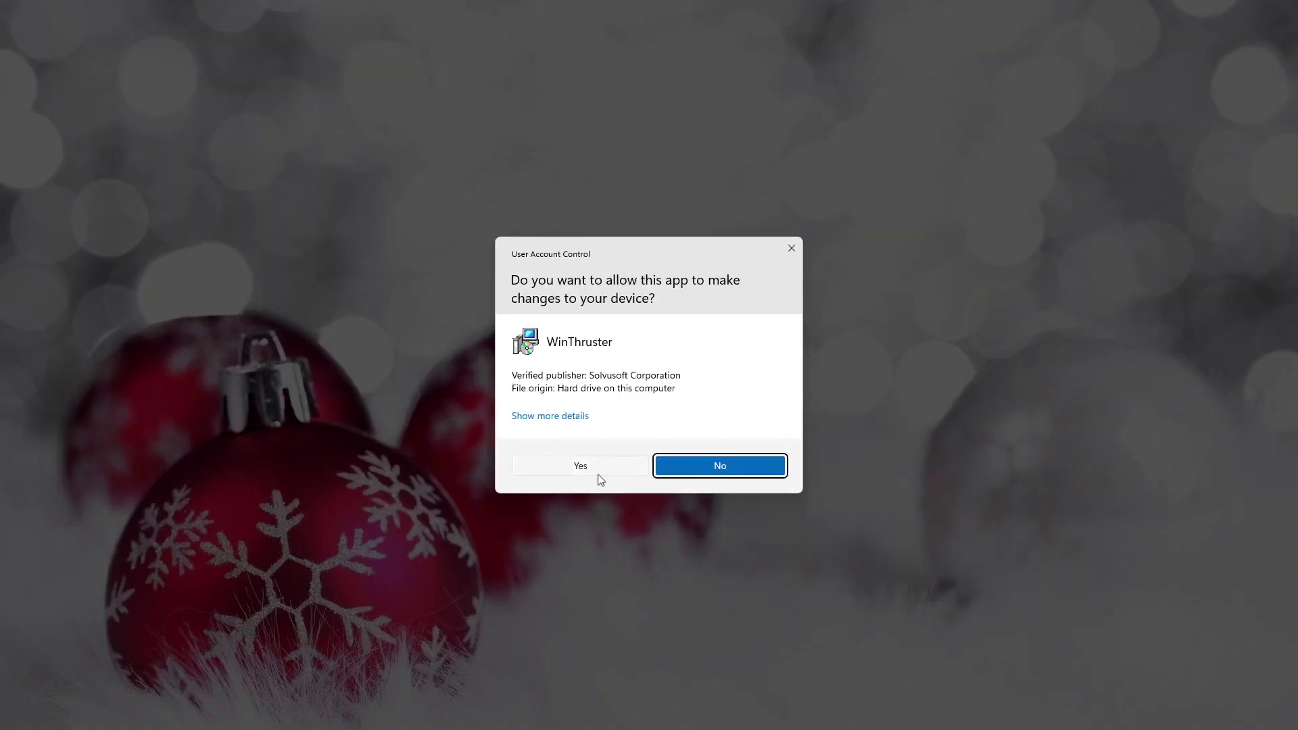
left_click(596, 473)
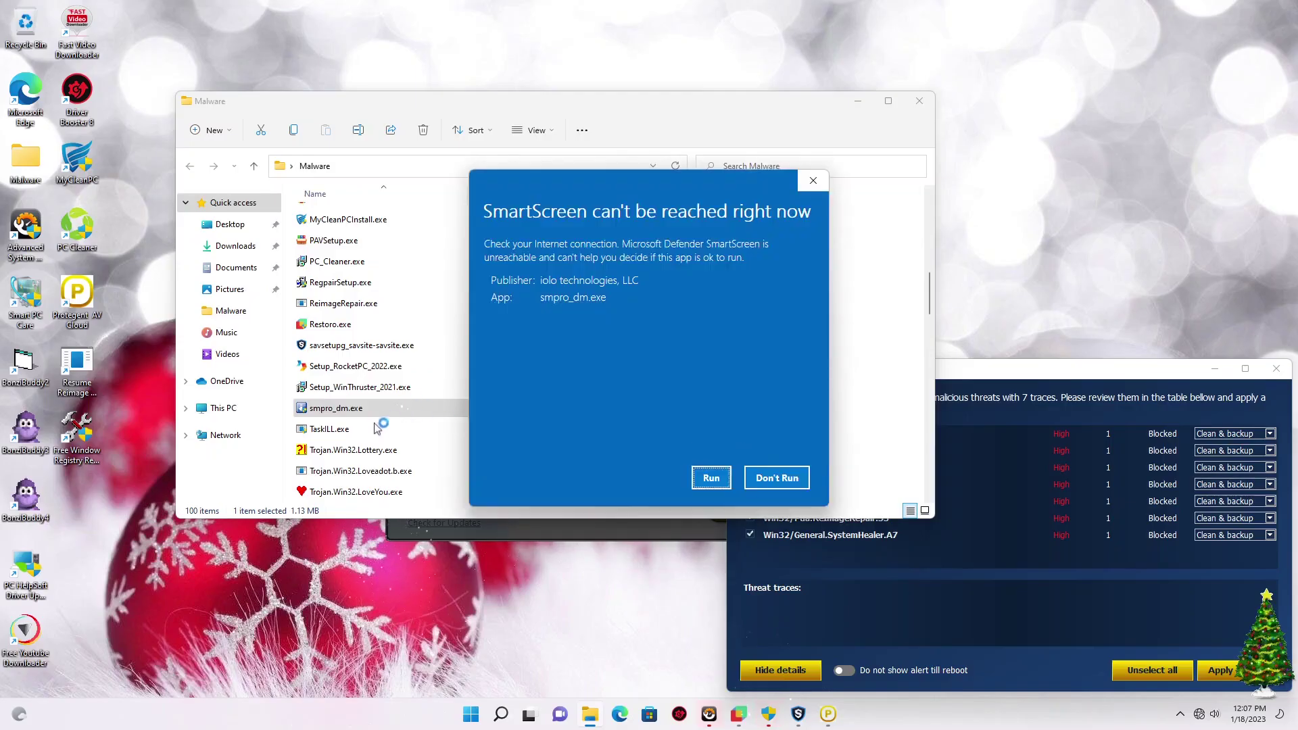
left_click(726, 478)
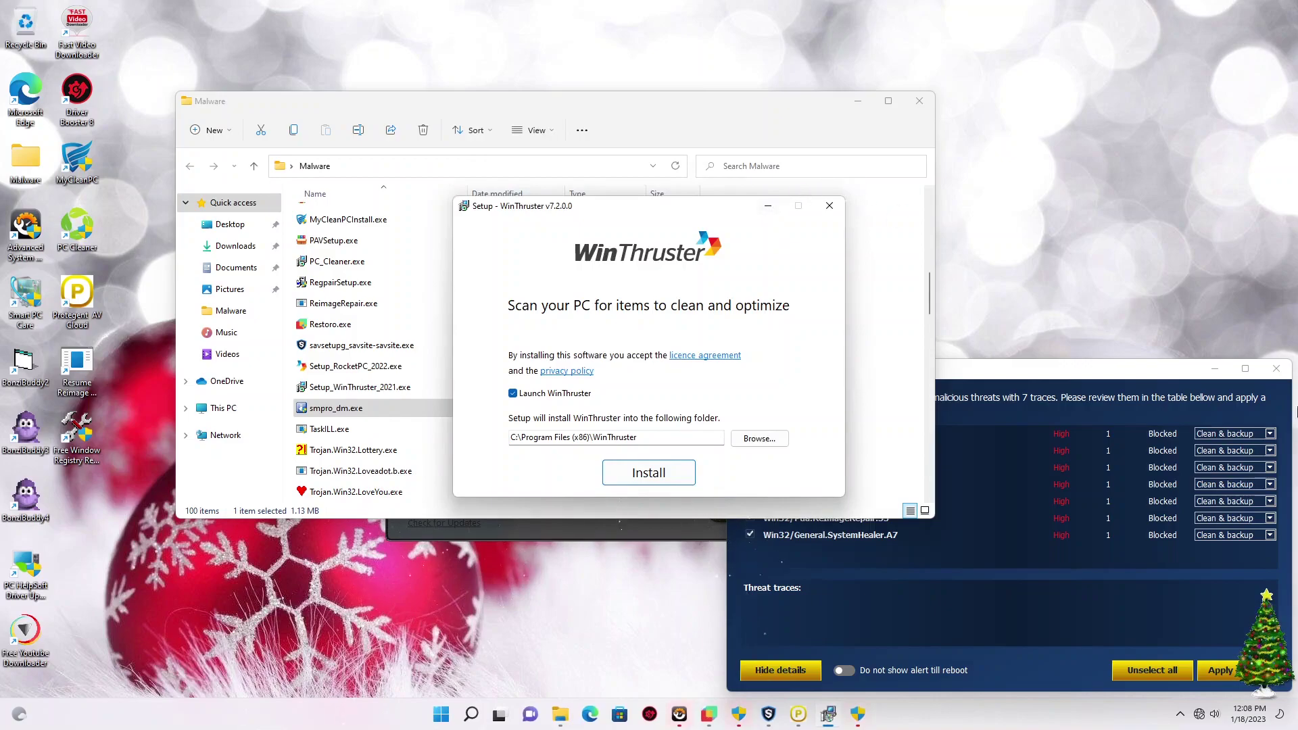
Clear away the Protegent Realtime Detections window, then cancel the WinThruster setup and dismiss its runtime error
left_click(1276, 369)
left_click(765, 416)
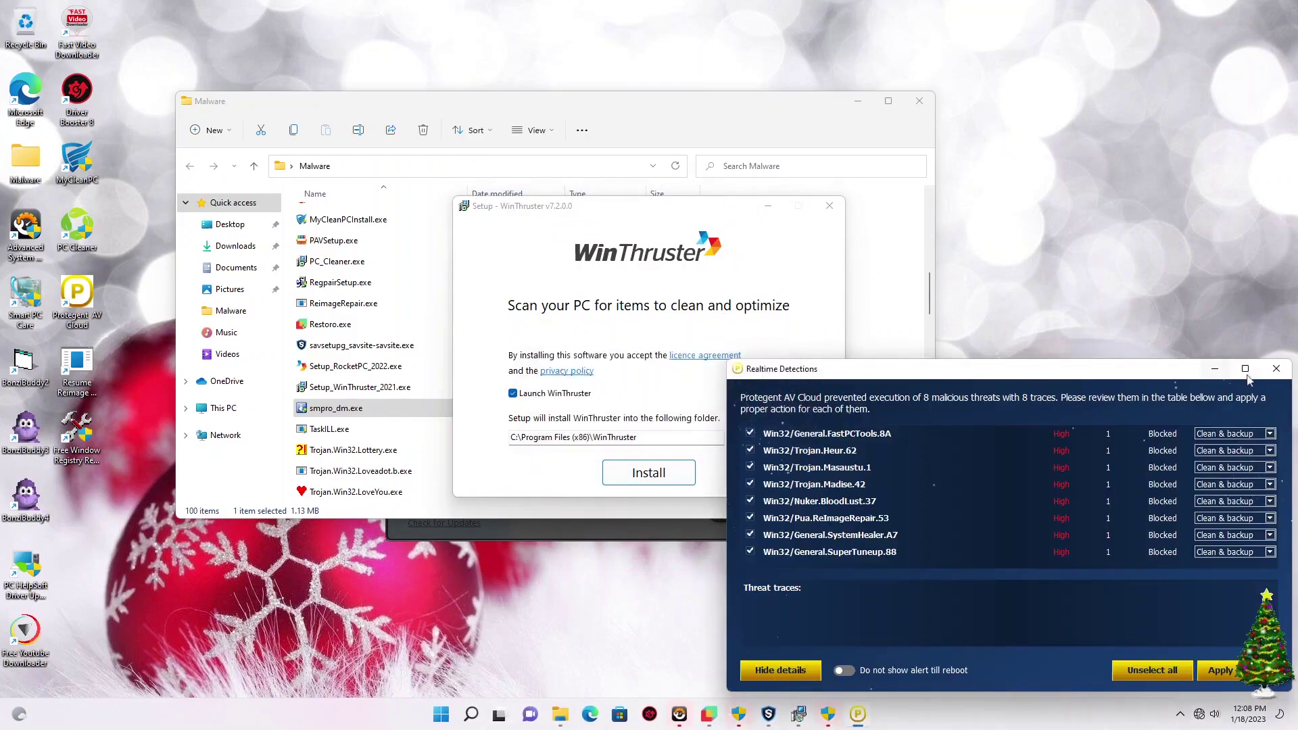
left_click(1214, 368)
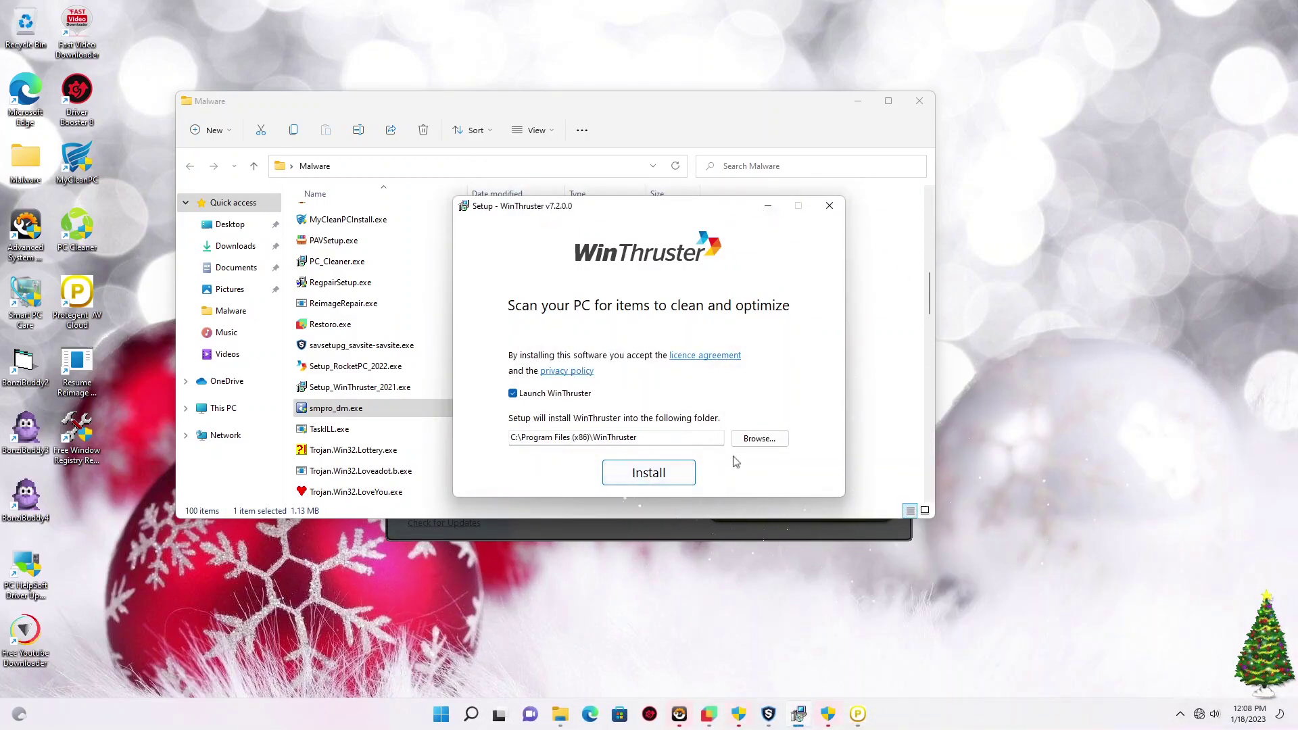
left_click(829, 206)
left_click(711, 438)
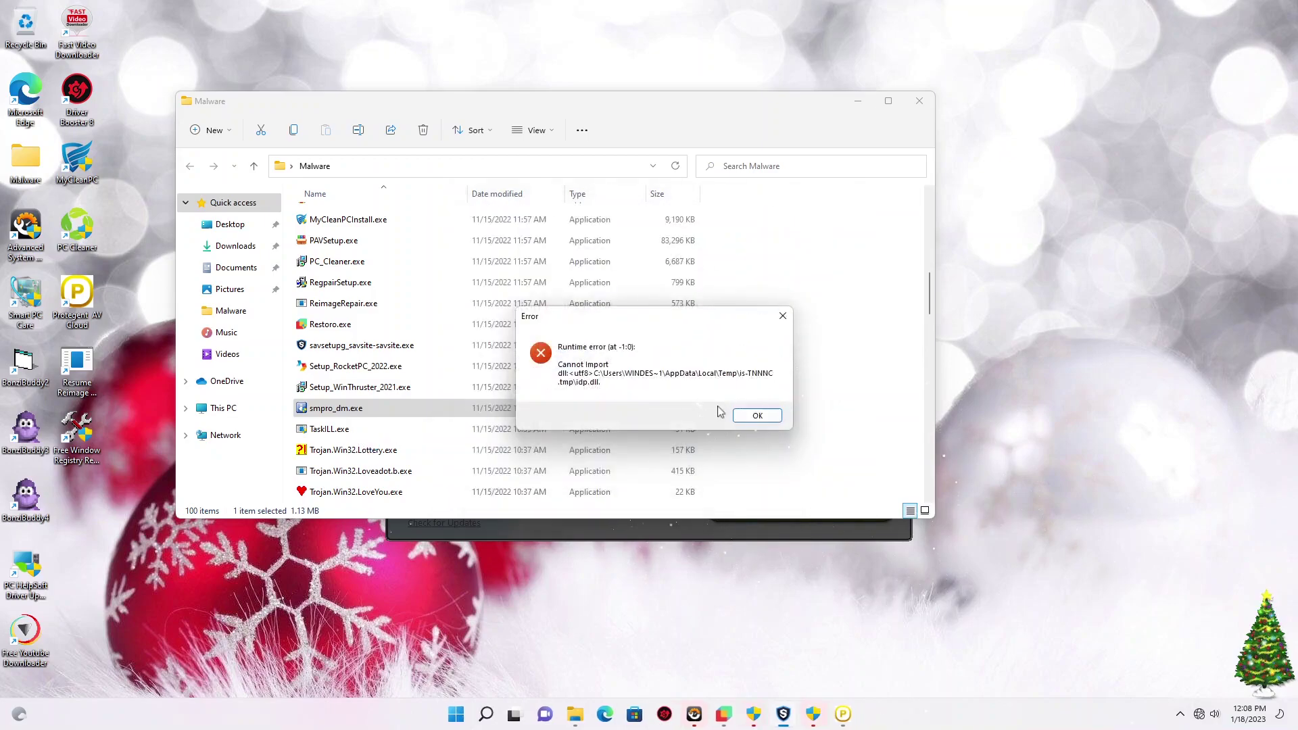
left_click(756, 415)
Start the Restoro installation and close the Realtime Detections and Advanced System Optimizer windows
left_click(775, 464)
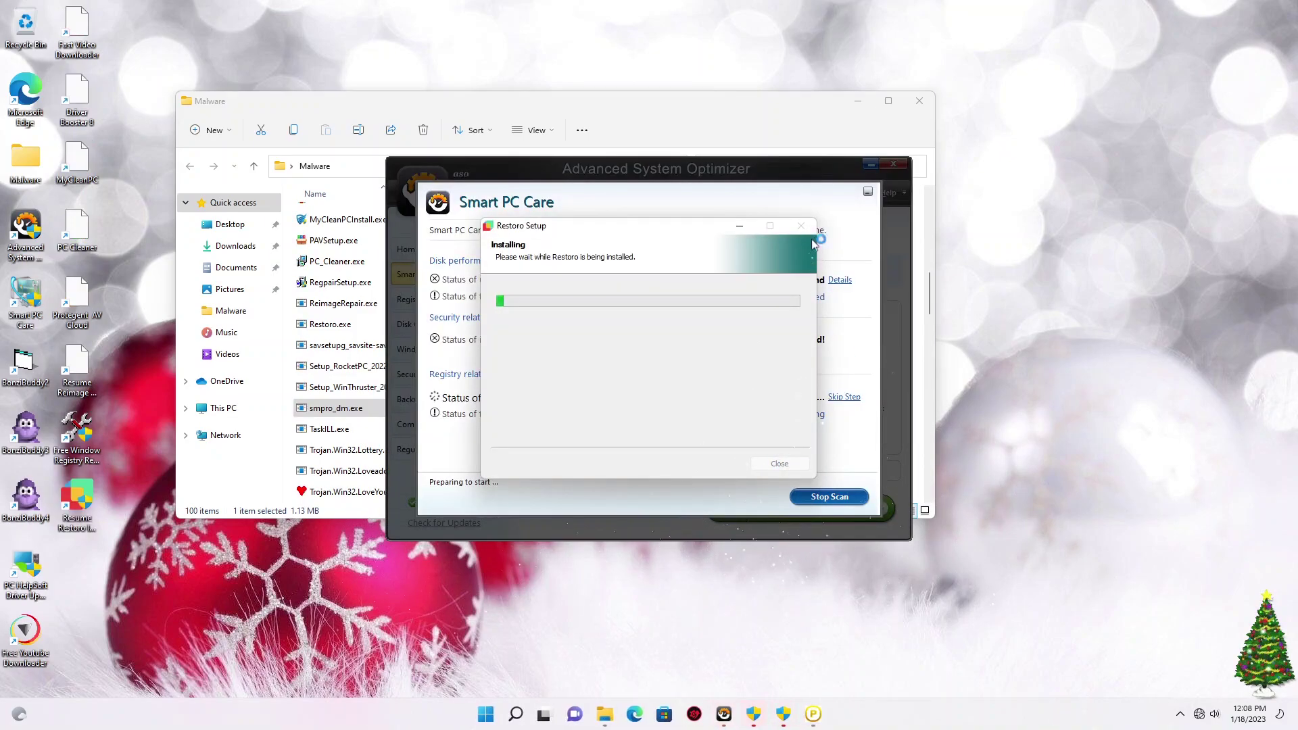
left_click(1275, 369)
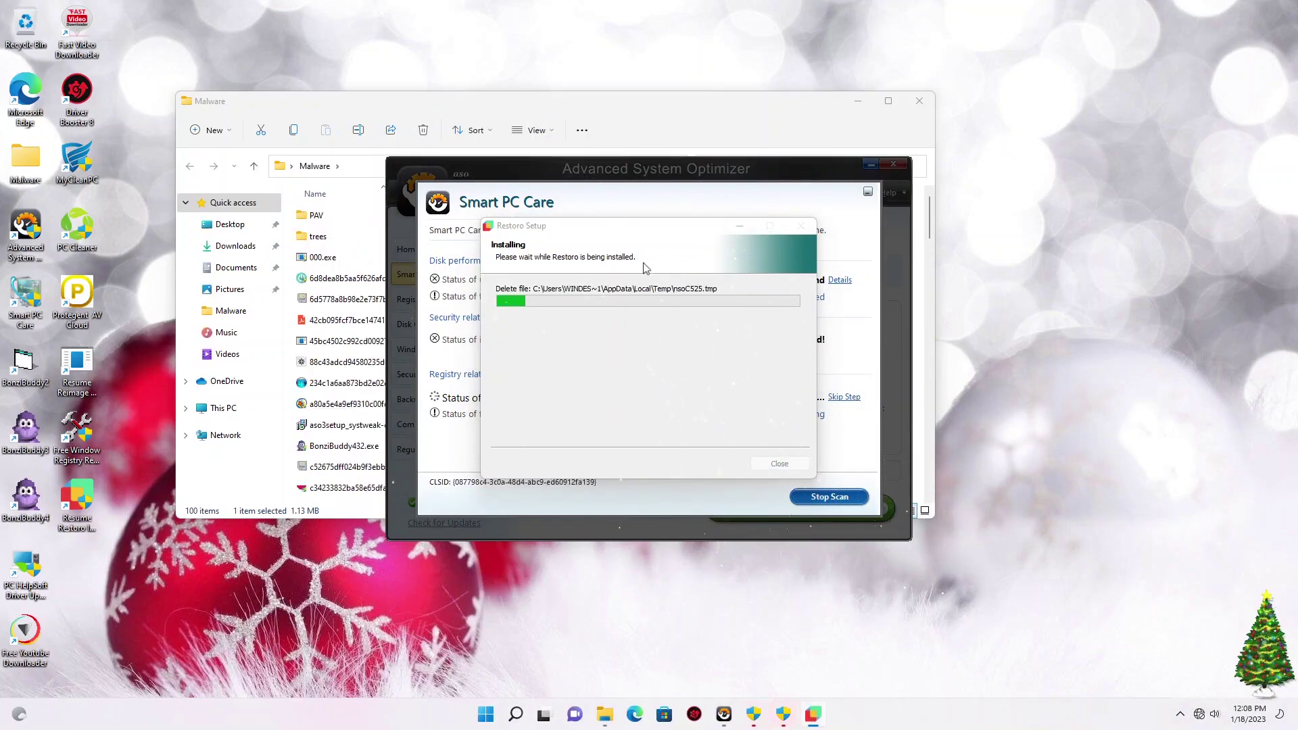
left_click(738, 416)
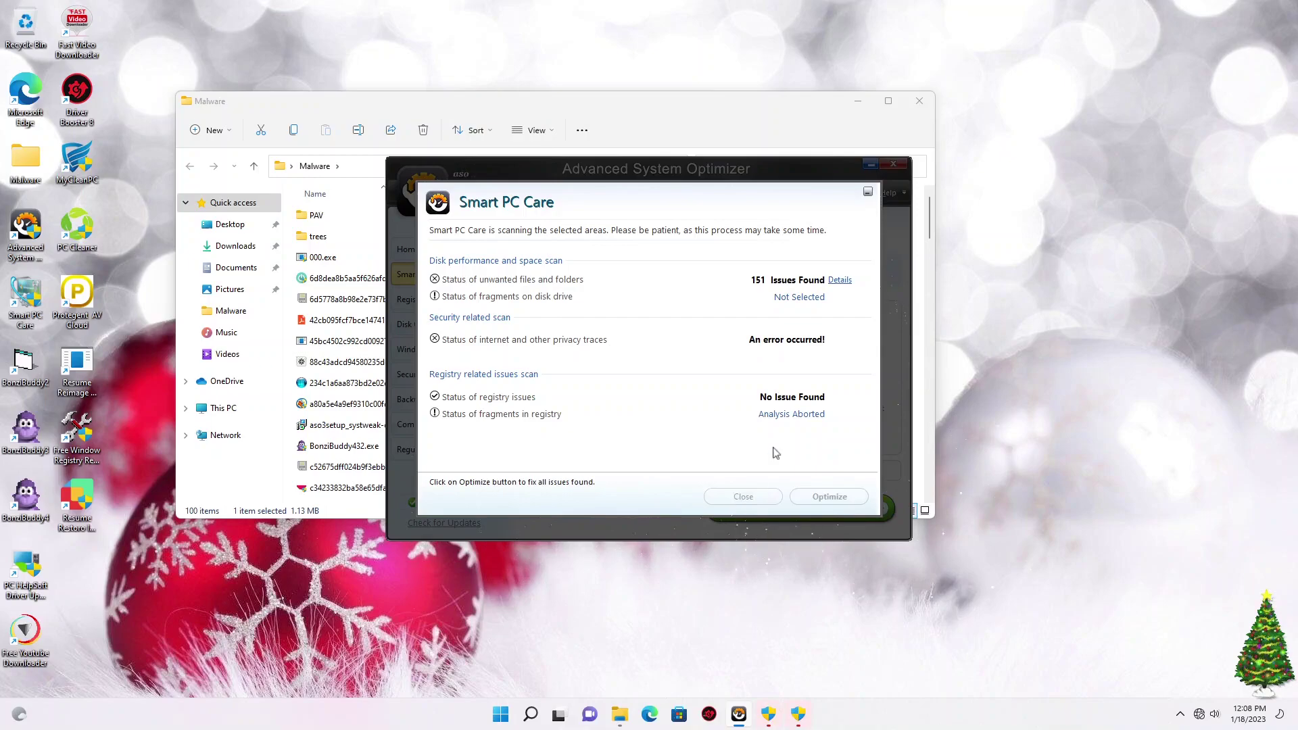
left_click(891, 164)
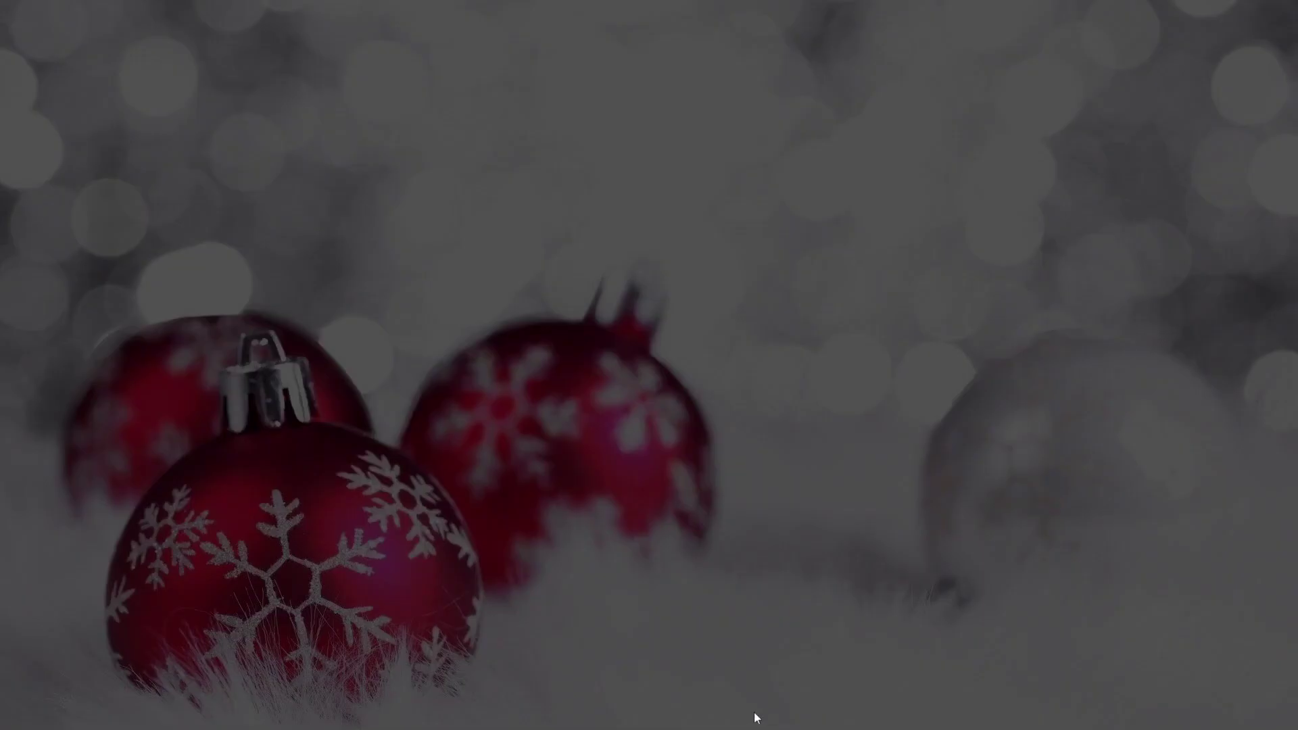
Allow the pending installers to make changes to the device and bring up the RocketPC setup
left_click(572, 461)
left_click(749, 716)
left_click(608, 463)
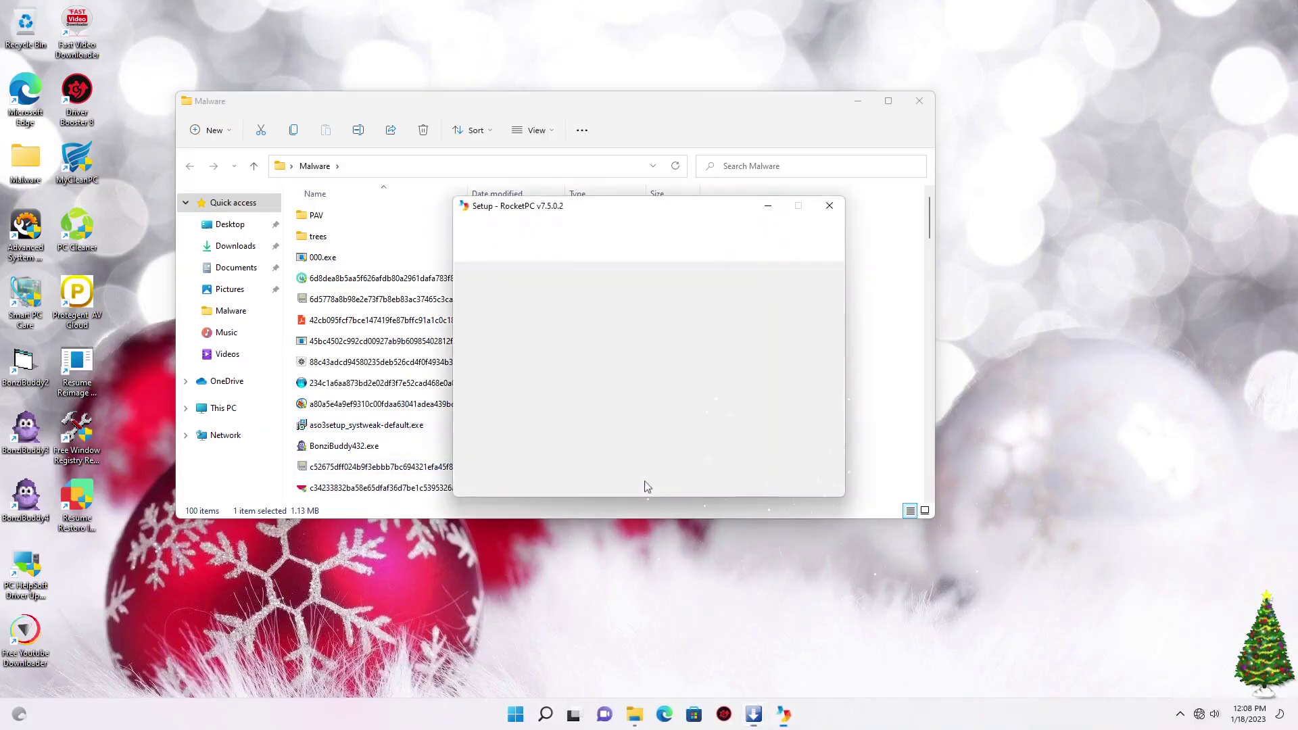
Run TaskILL.exe from the Malware folder past the SmartScreen warning and allow it to make changes to the device
scroll(931, 236, "down", 2)
left_click_drag(934, 239, 927, 304)
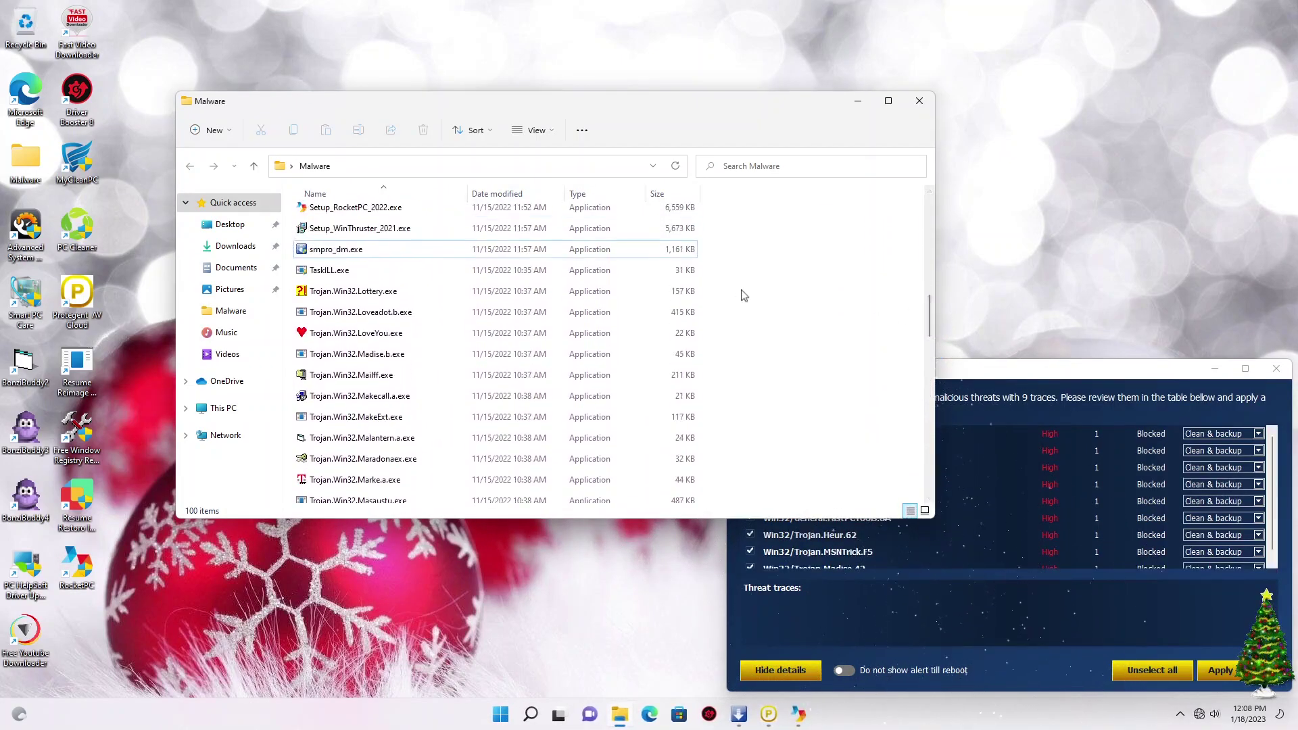
double_click(671, 273)
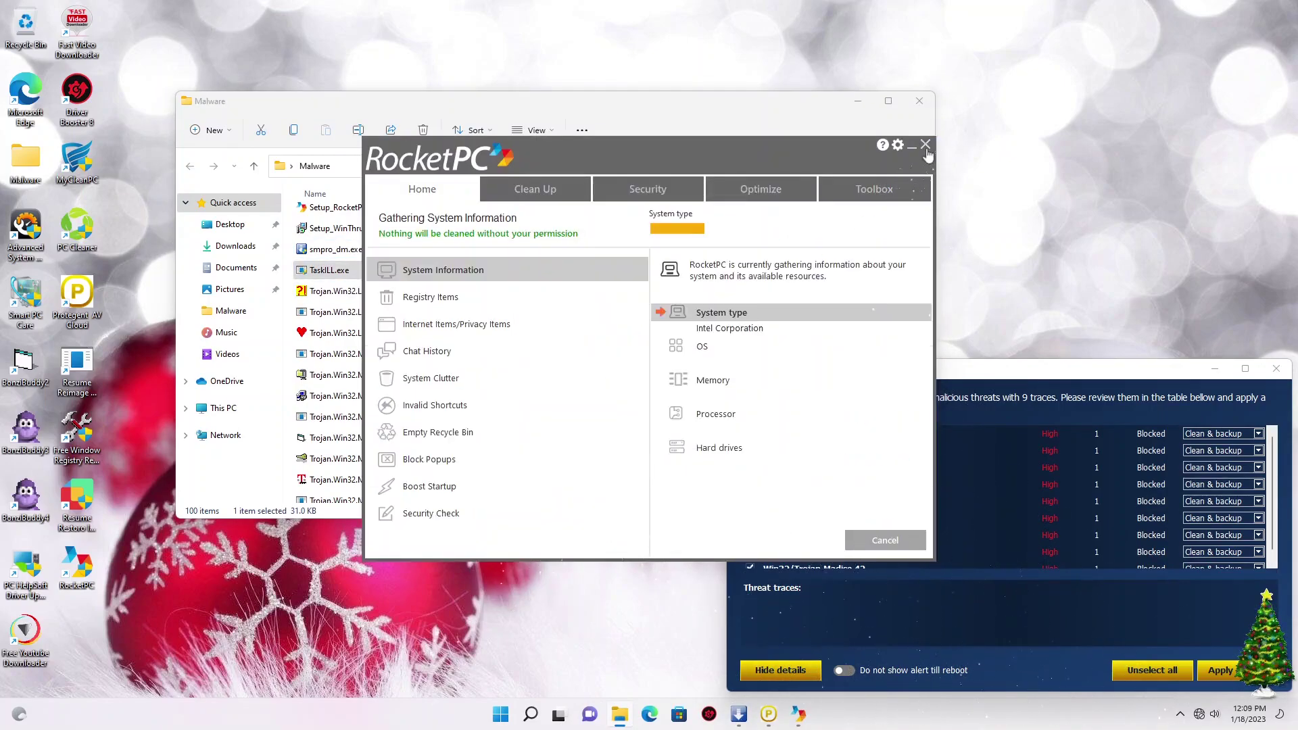
left_click(710, 473)
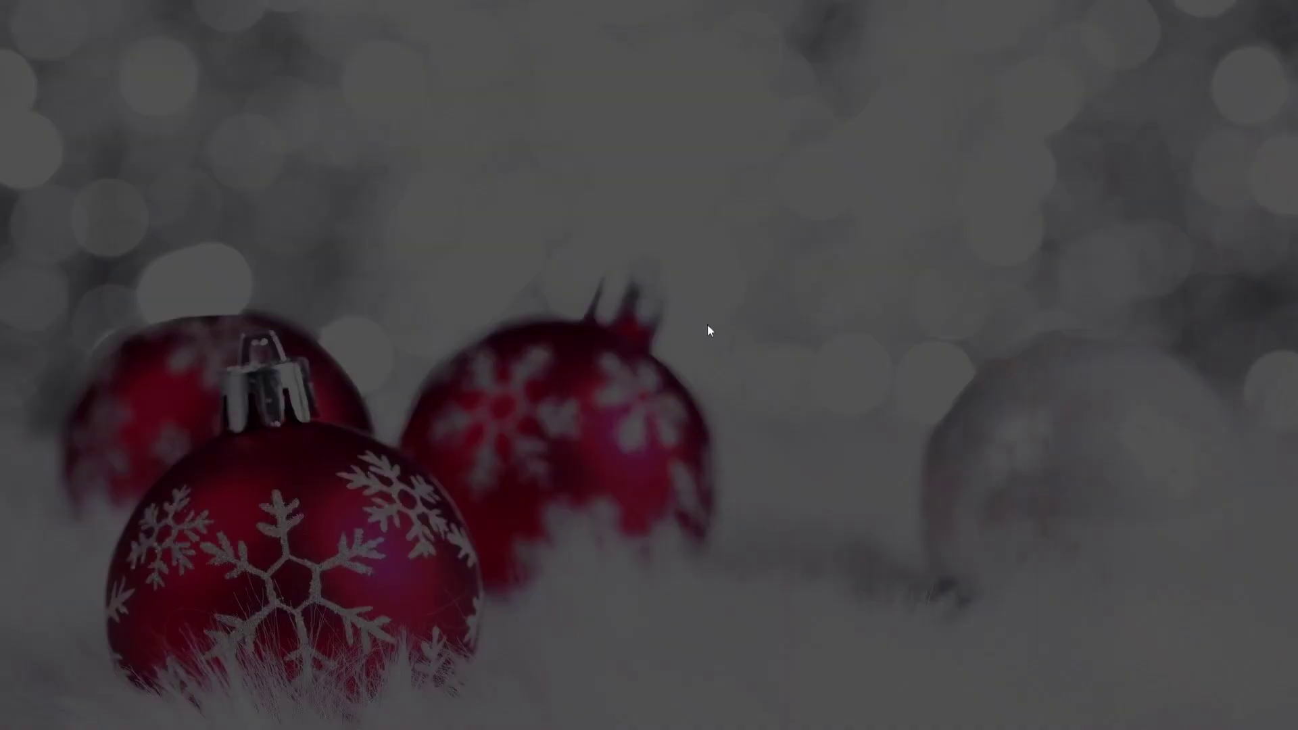
left_click(612, 471)
Run Virus.Win32.Ramm.a.exe and Virus.Win32.Orez.6279.exe from the Malware folder past the SmartScreen warnings
left_click_drag(739, 277, 323, 592)
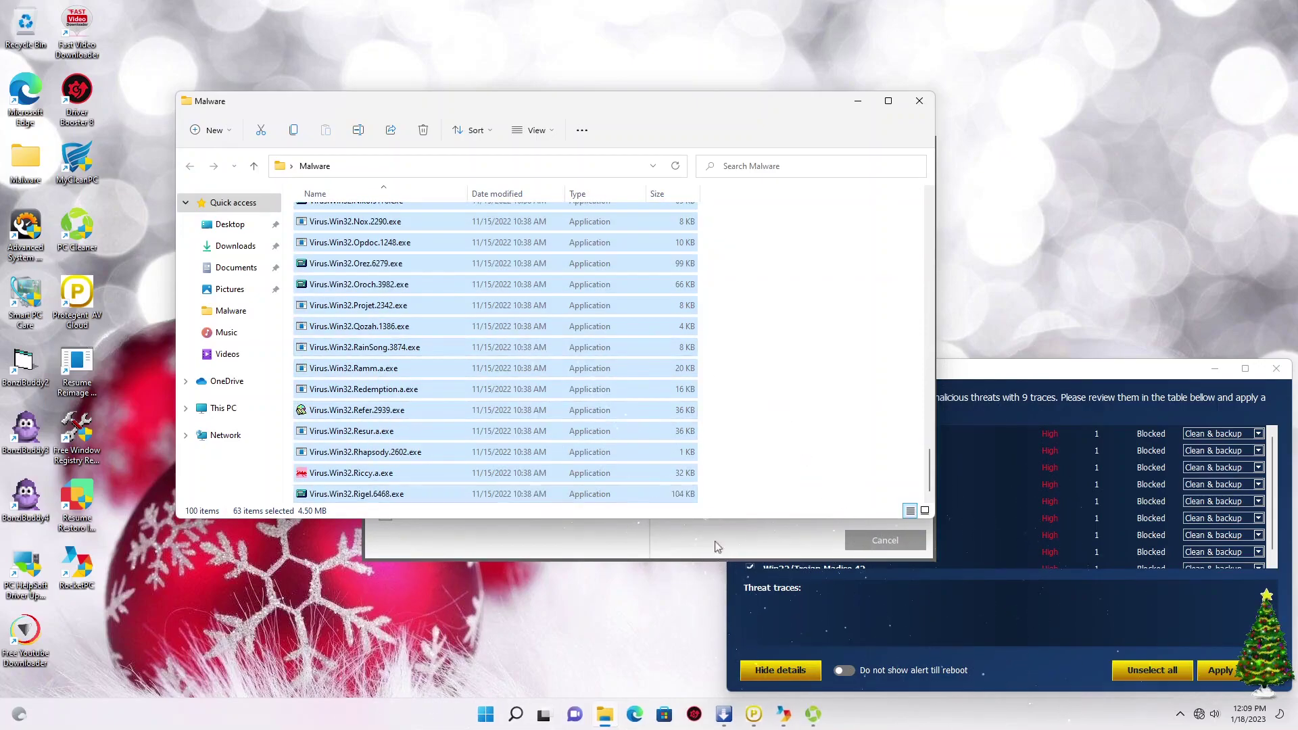
right_click(540, 396)
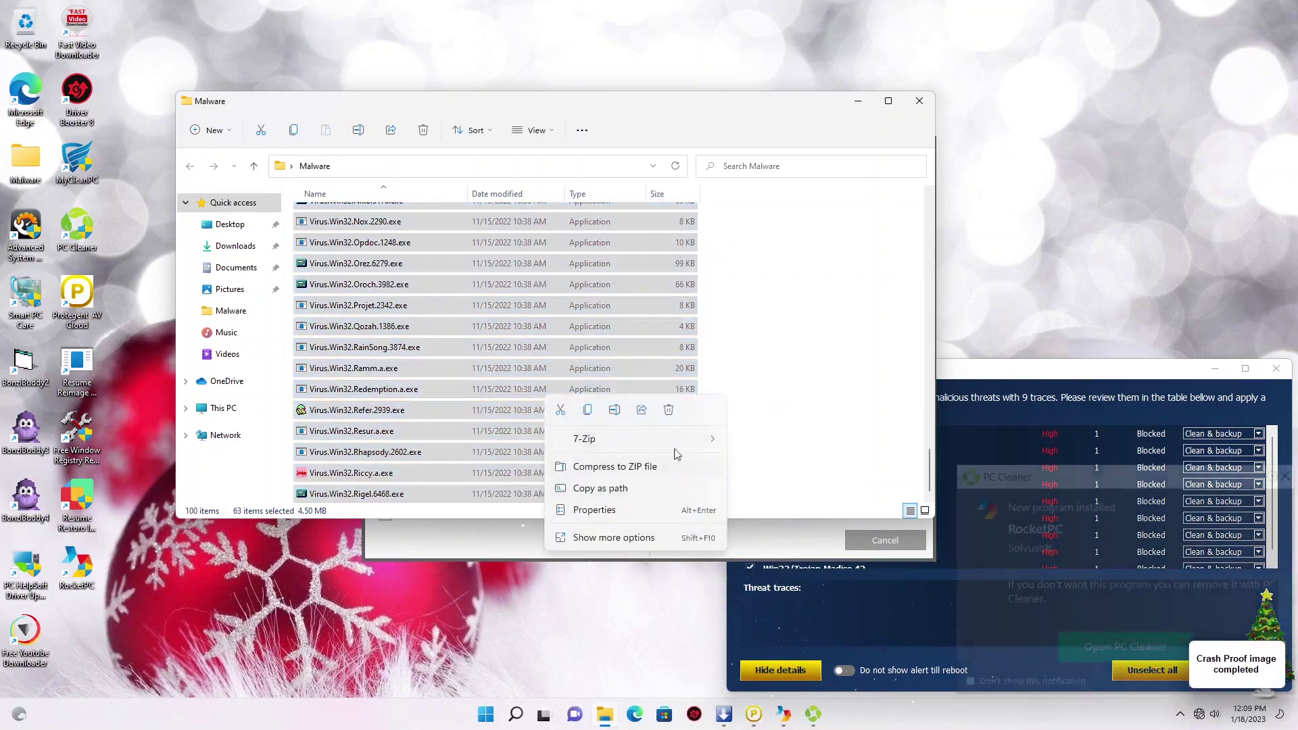
left_click(373, 376)
double_click(374, 378)
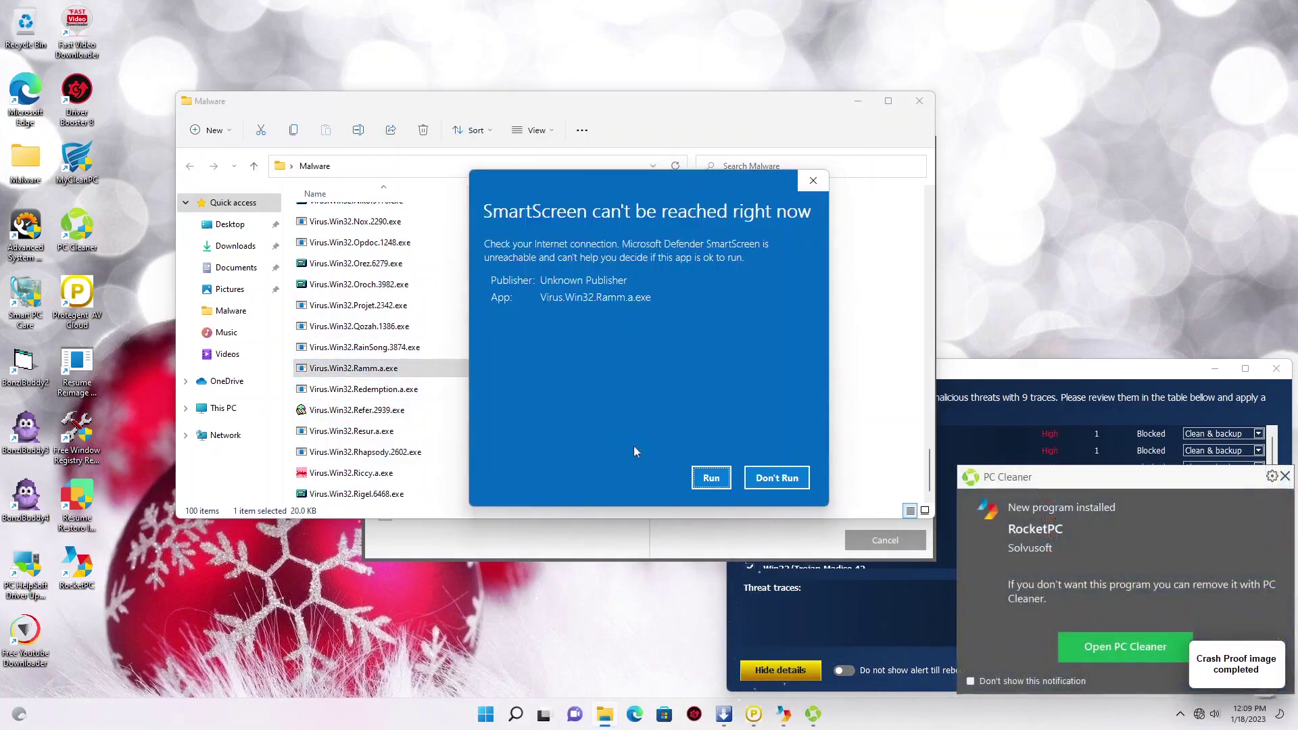
left_click(696, 478)
double_click(576, 265)
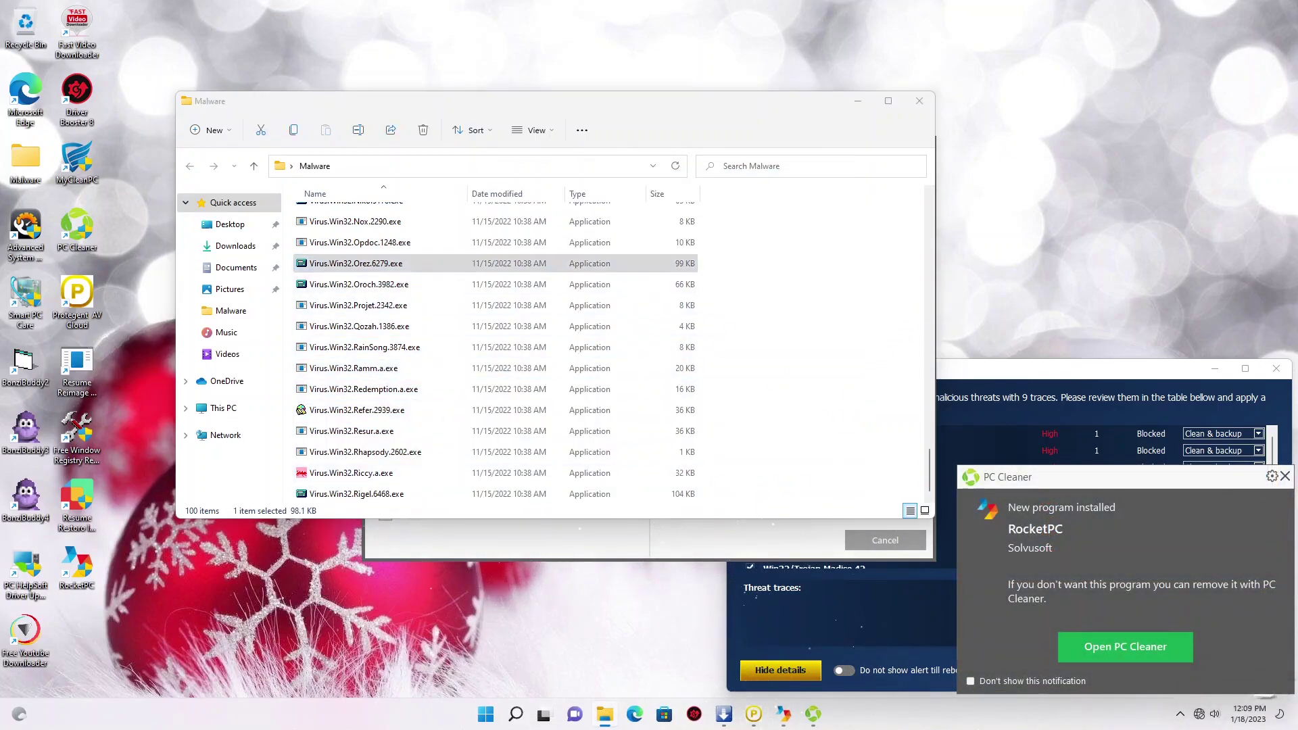
left_click(709, 478)
Run Trojan.Win32.Ouper.exe and Trojan.Win32.MSNCookier.25.exe past the SmartScreen warnings and dismiss the MSN Cookie Checker error
left_click(831, 379)
left_click_drag(930, 461, 929, 369)
double_click(484, 347)
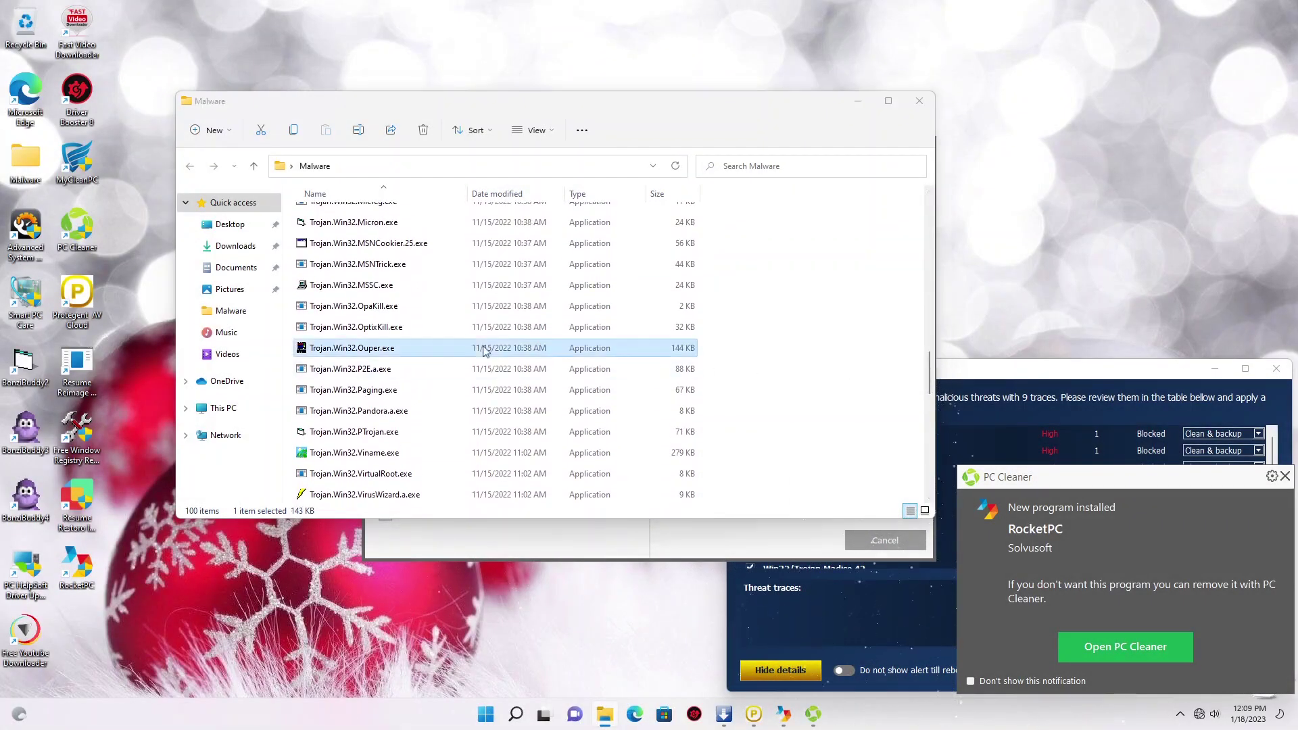
left_click(711, 477)
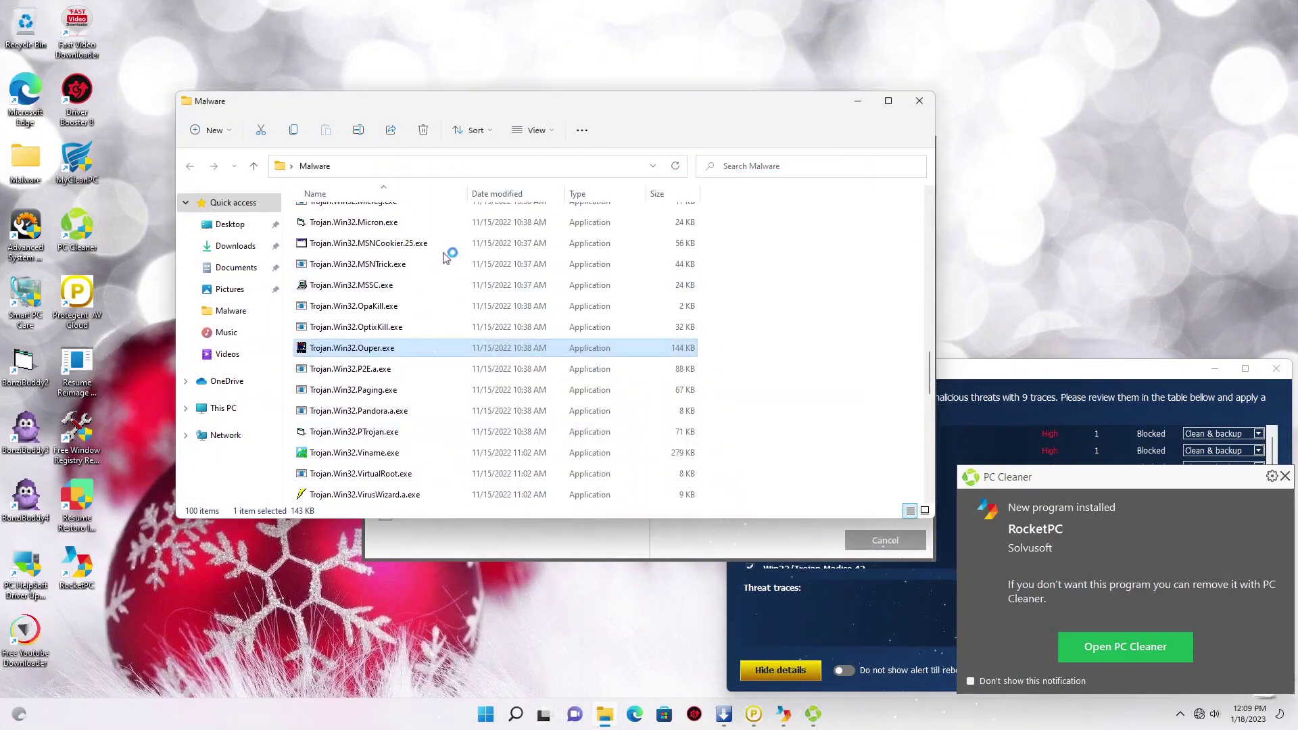
left_click(448, 249)
left_click(711, 473)
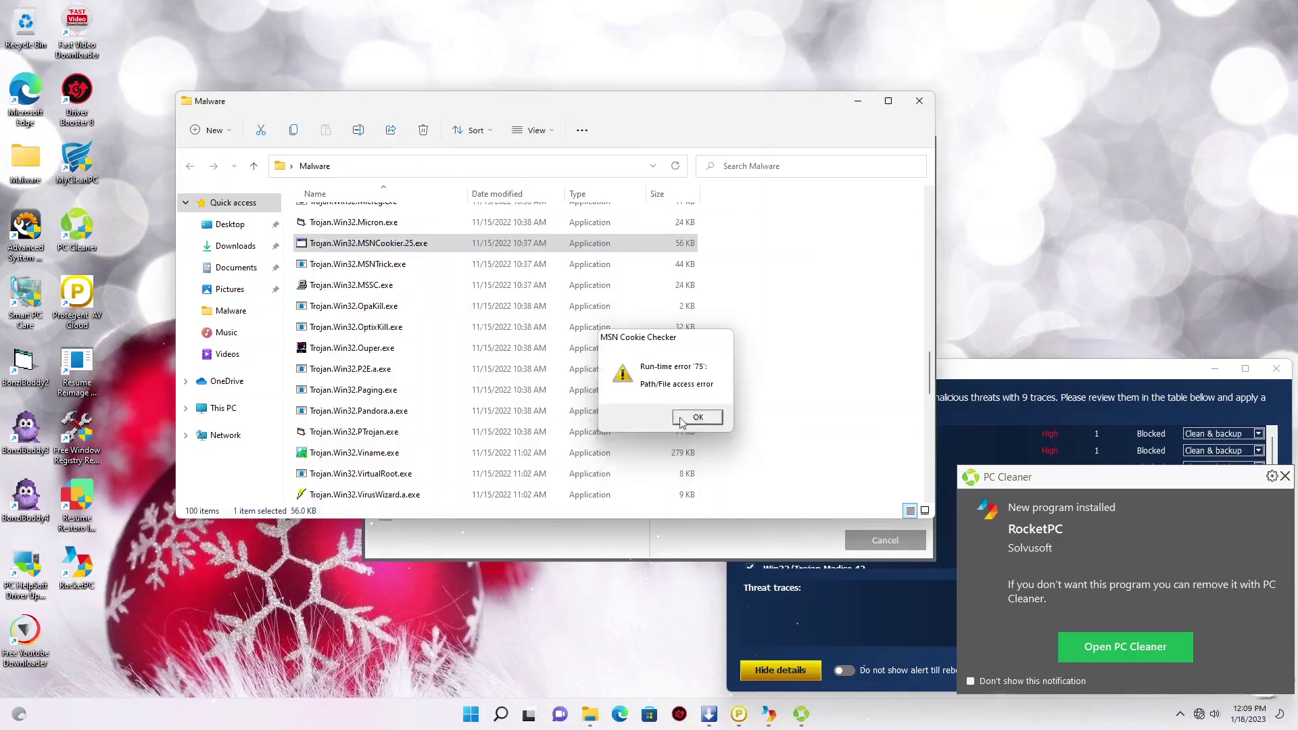
left_click(679, 419)
Run Trojan.Win32.Micron.exe and Trojan.Win32.VirusWizard.a.exe past the SmartScreen warnings
double_click(397, 223)
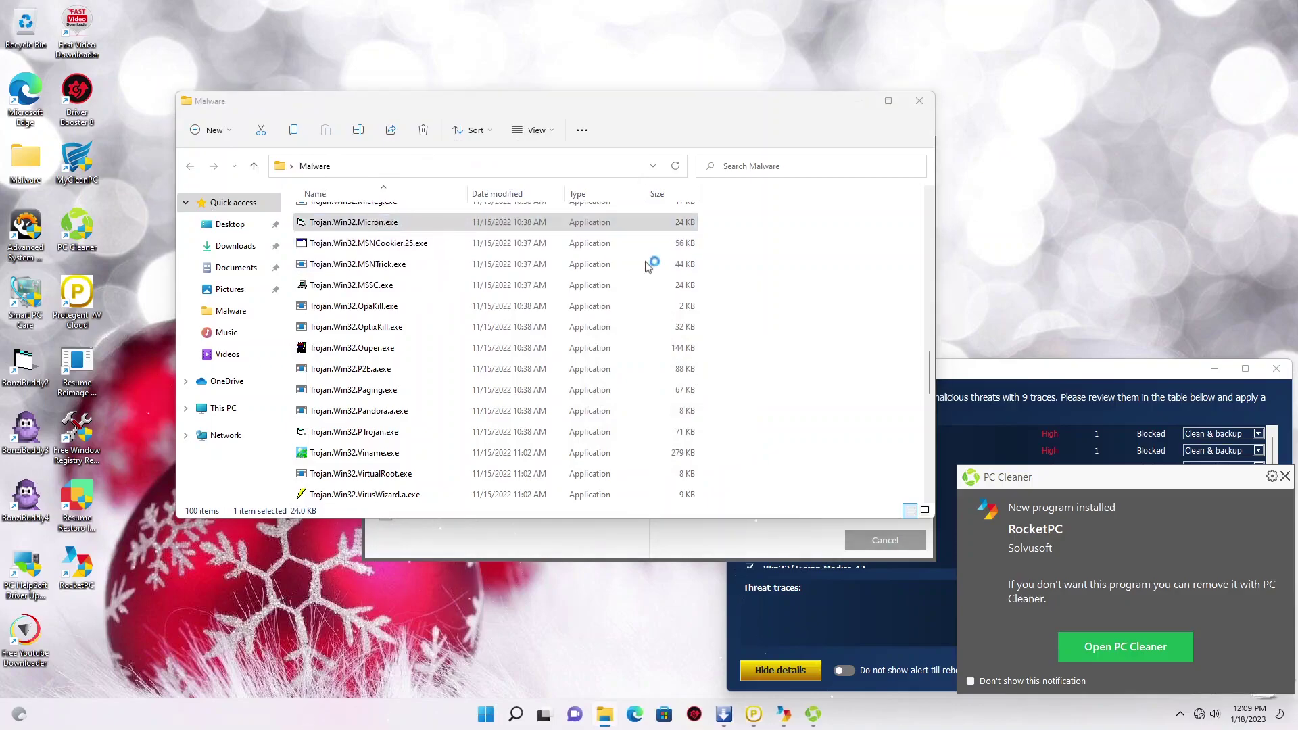
left_click(713, 477)
left_click_drag(706, 205, 454, 568)
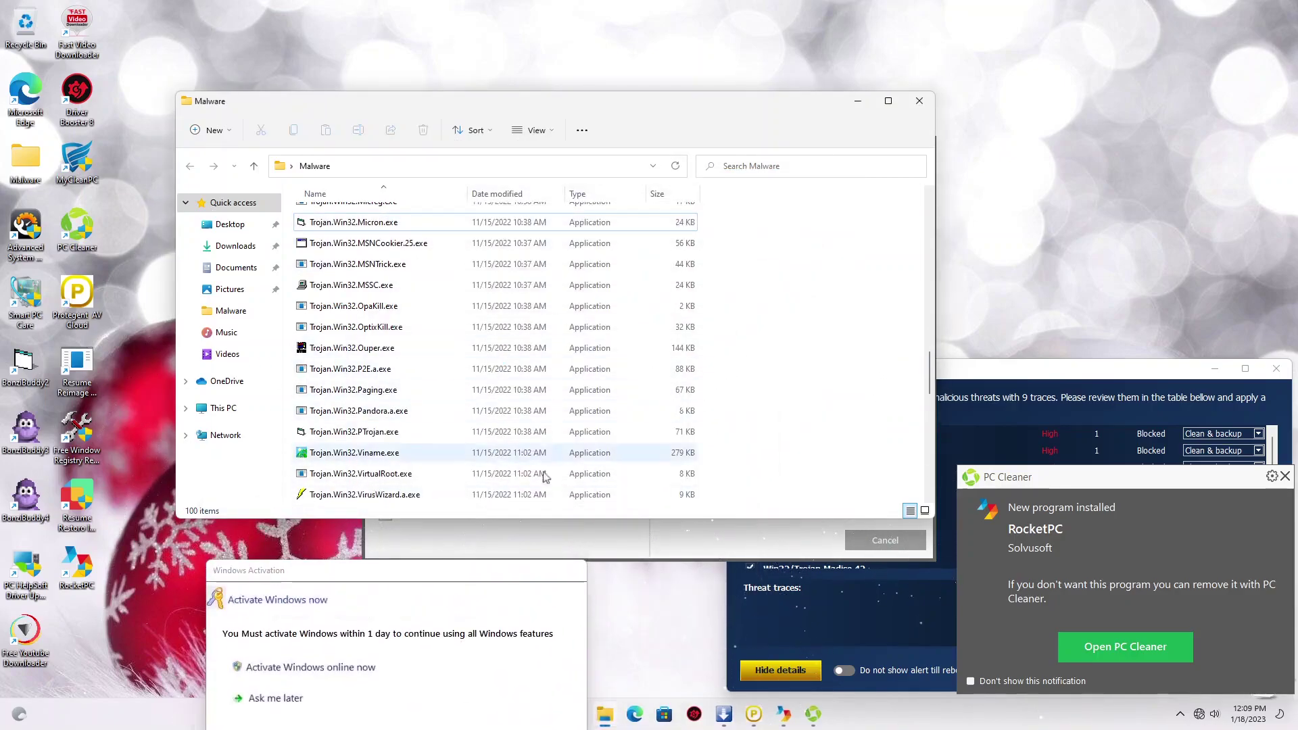
left_click(399, 494)
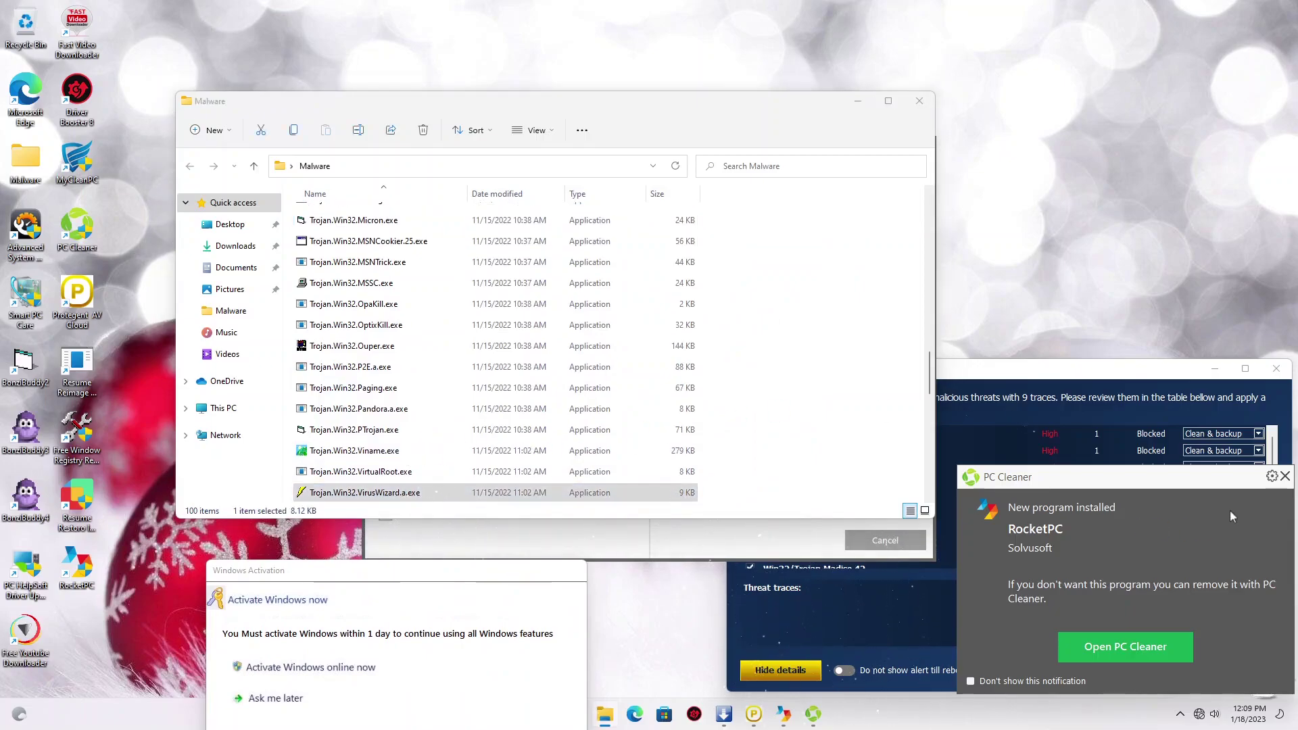
left_click(712, 476)
Mark Trojan.Win32.MSNCookier.25.exe as installed correctly and close the compatibility notice for Trojan.Win32.VirusWizard.a.exe
left_click(771, 417)
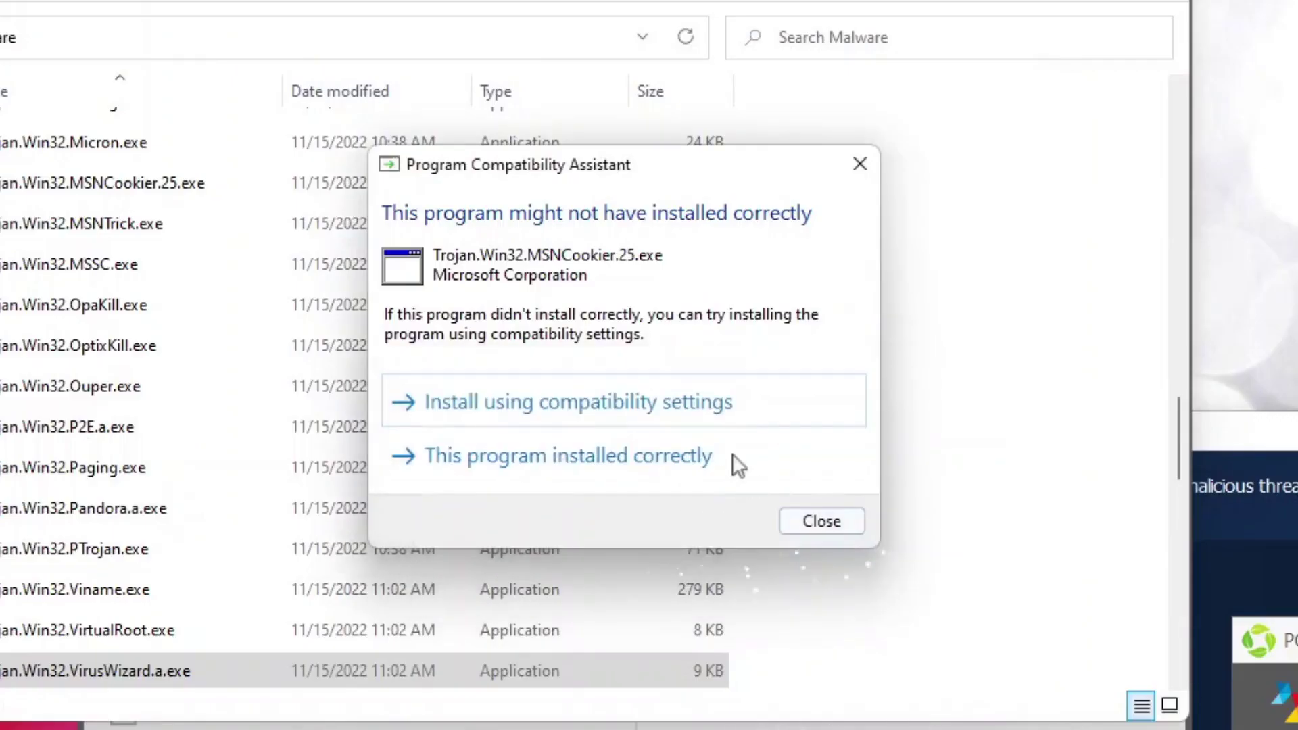
left_click(732, 455)
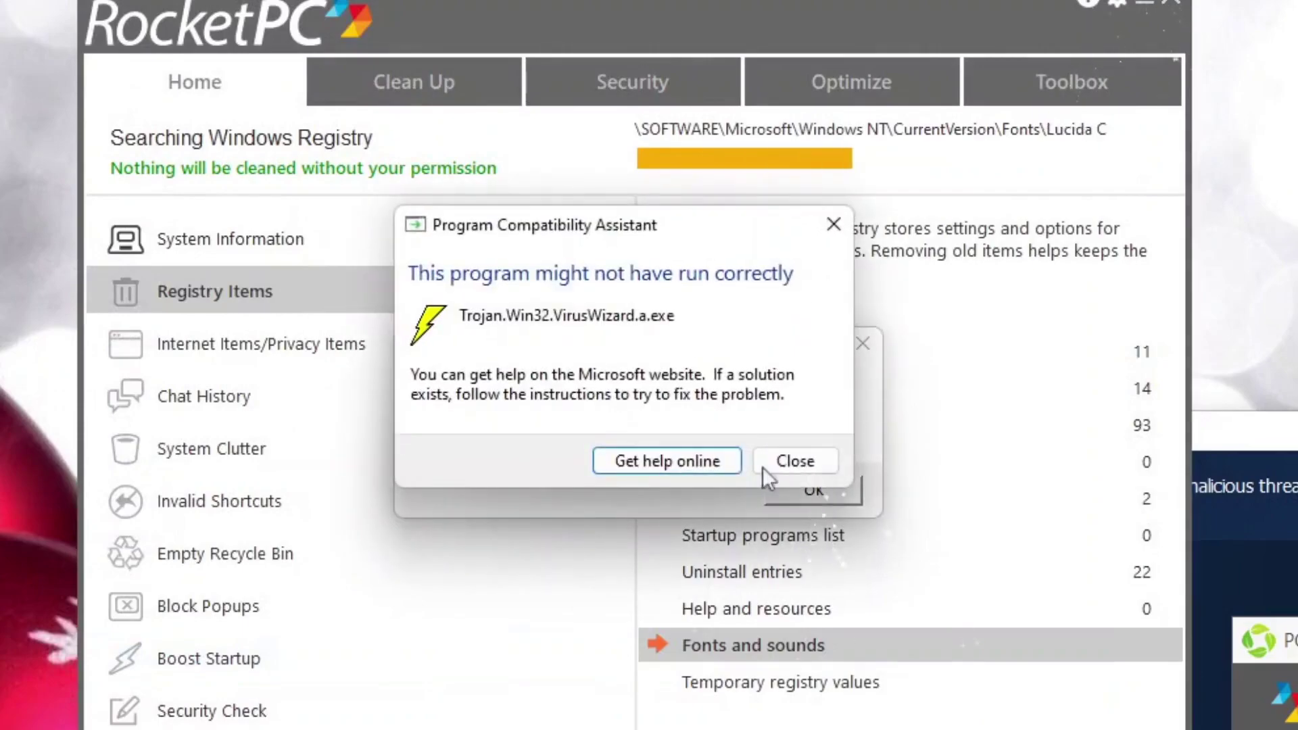
left_click(792, 465)
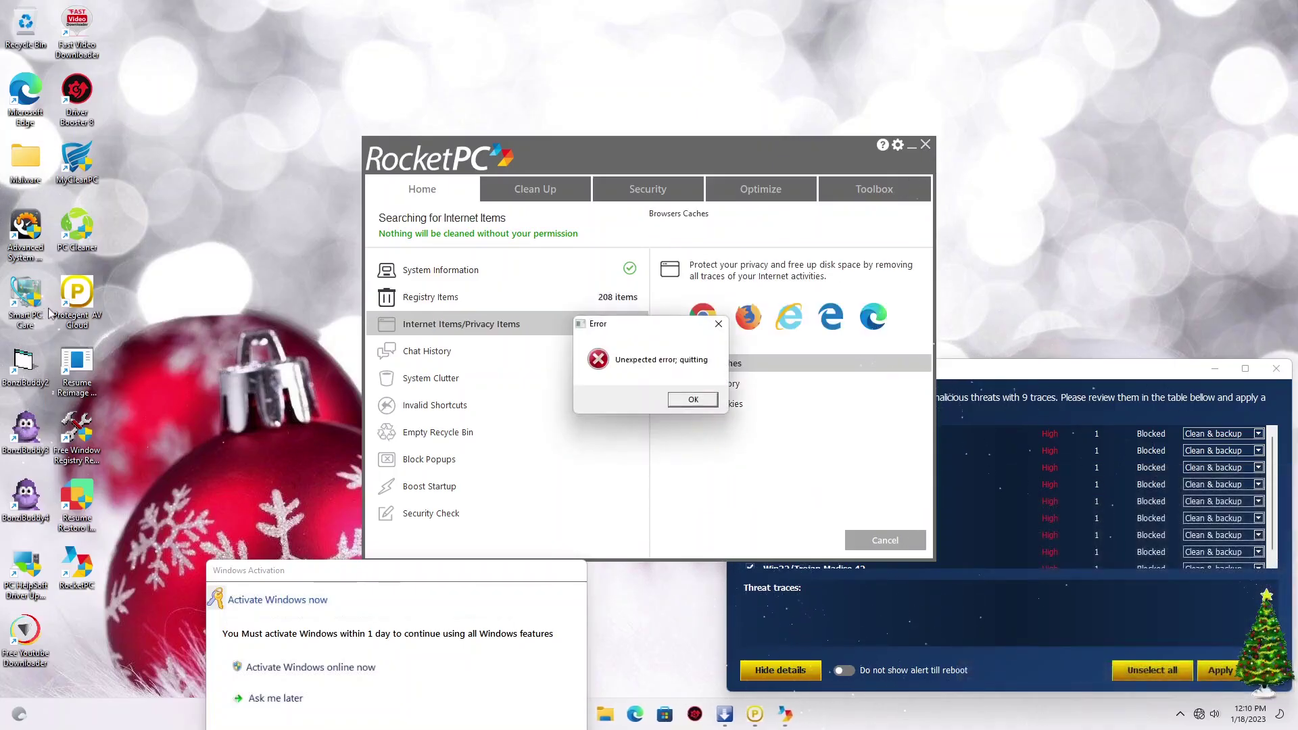
Dismiss the unexpected-error dialogs and launch BonziBuddy4 from the desktop with administrator rights
left_click(692, 400)
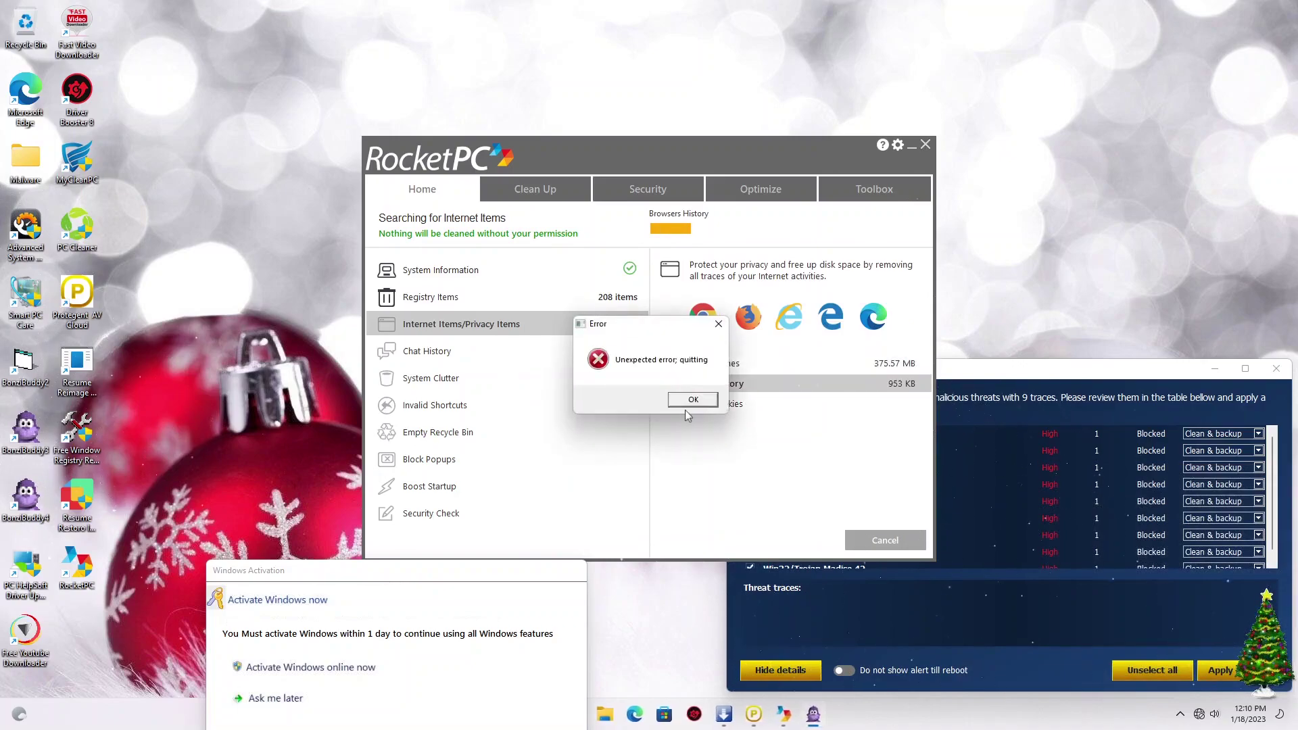
left_click(692, 400)
right_click(49, 508)
left_click(98, 337)
left_click(578, 469)
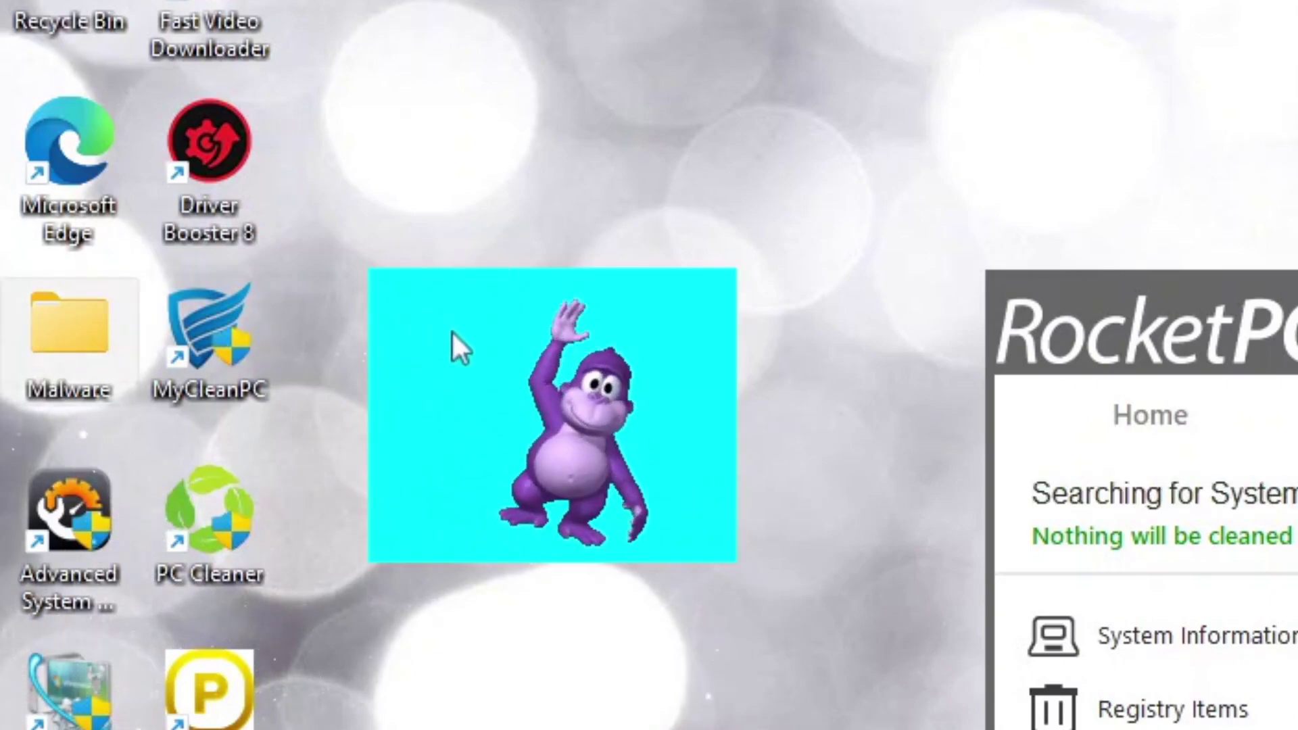
Give up on the blocked iolo download and confirm the name in BonziBUDDY's name prompt
mouse_move(88, 331)
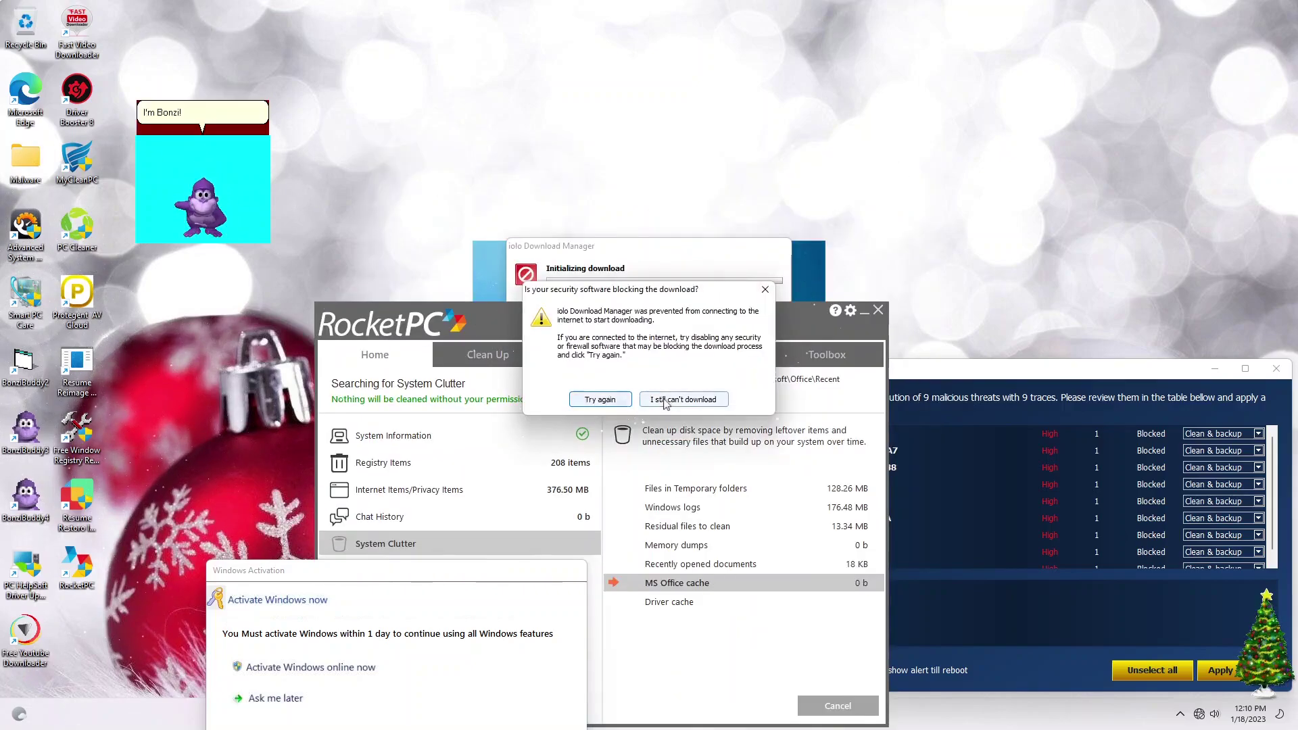
left_click(662, 402)
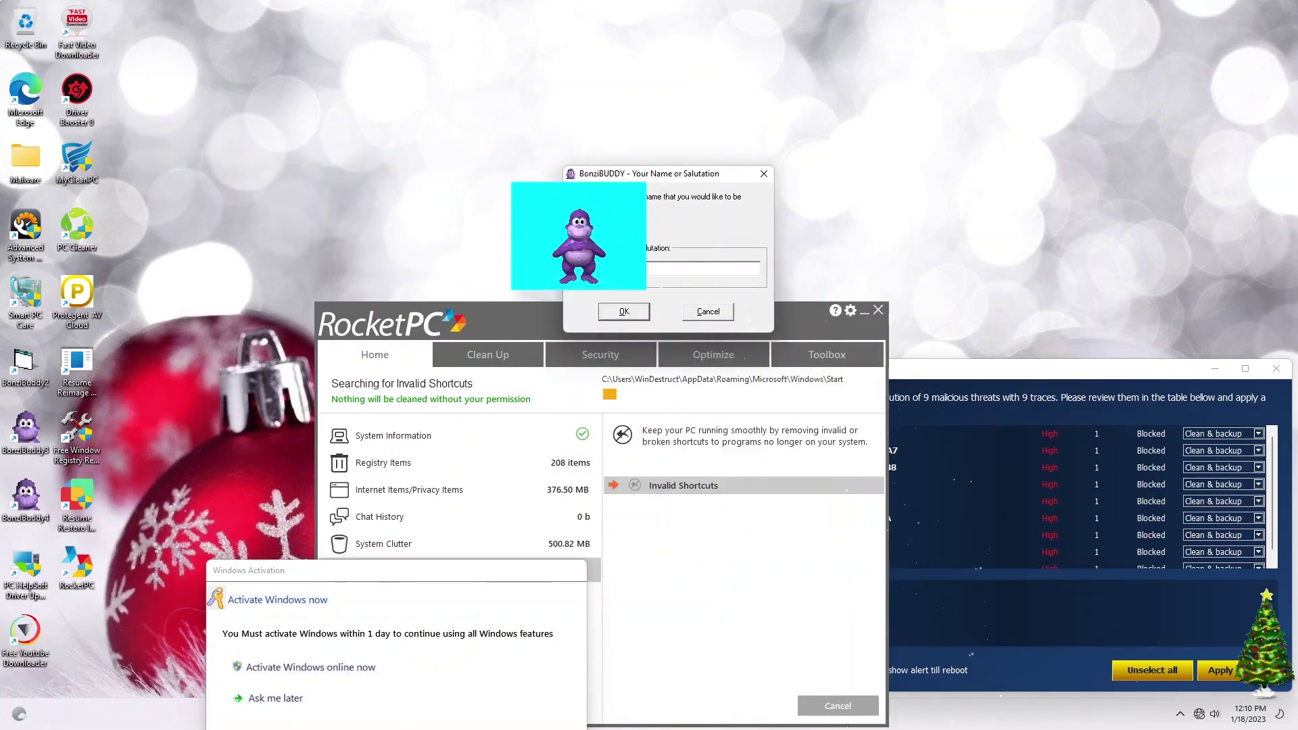
key("Return")
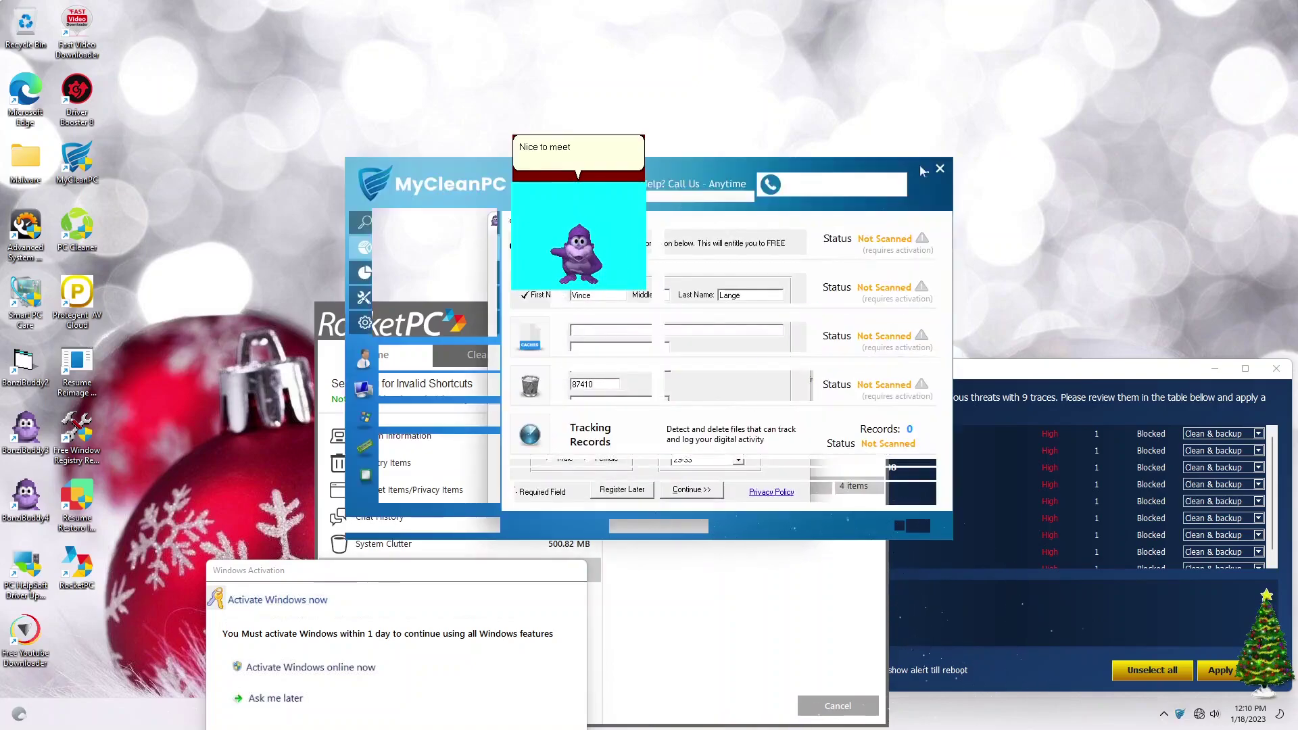
Close the MyCleanPC window, then continue past and close the BonziBUDDY registration form
left_click(940, 170)
left_click(597, 412)
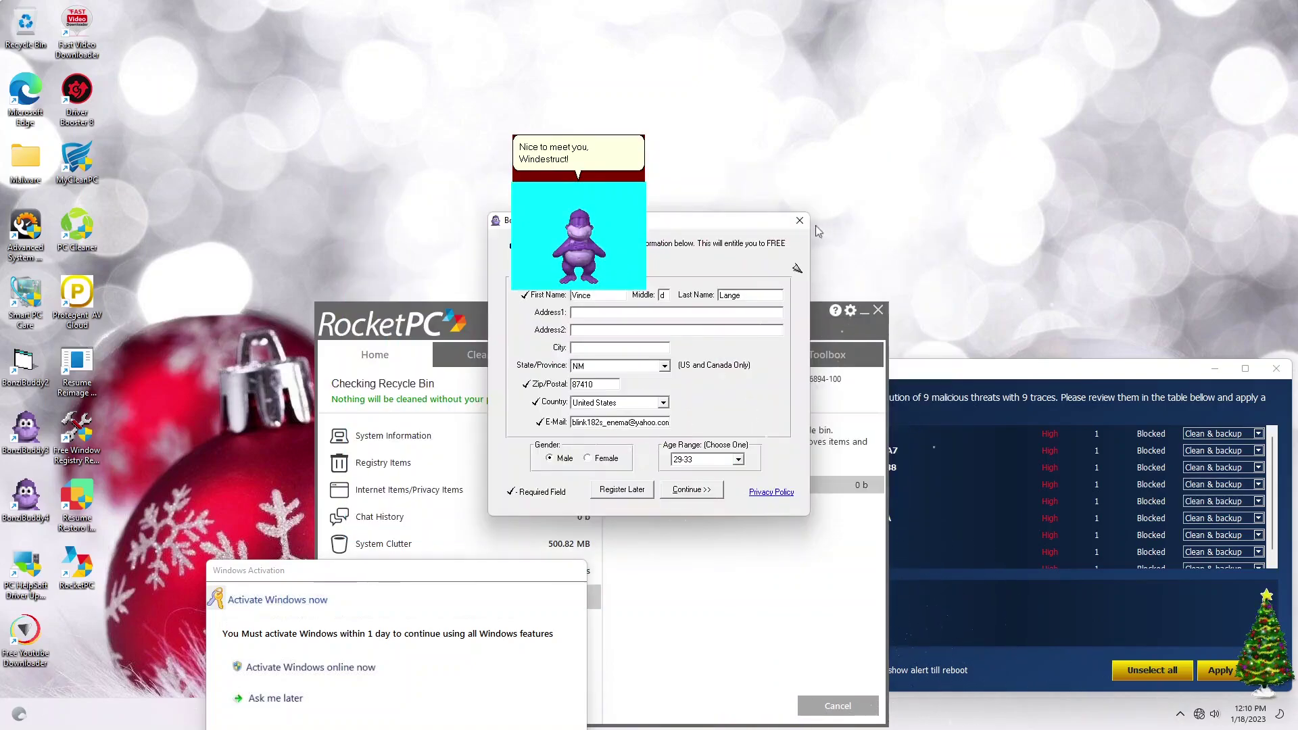
left_click(690, 493)
left_click(799, 220)
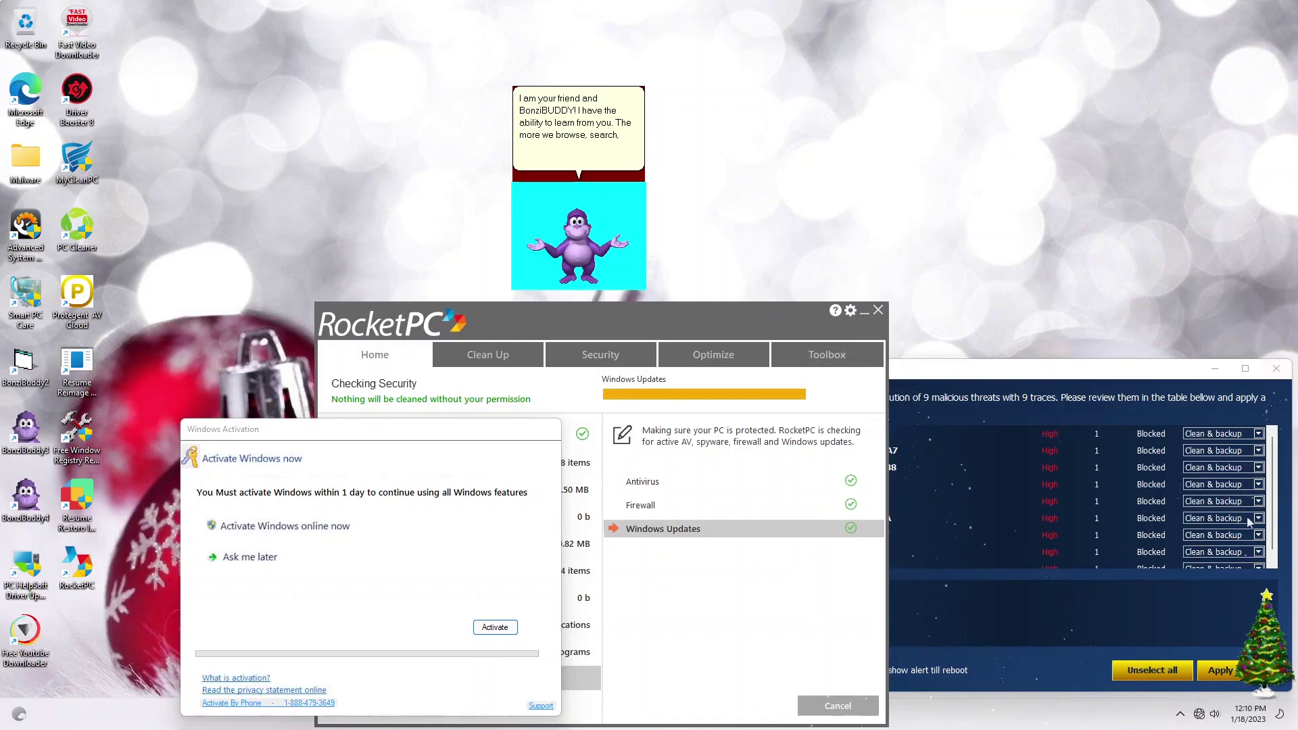
Apply the Clean & backup action to the threats in Realtime Detections and clear away that window and RocketPC
left_click(1219, 669)
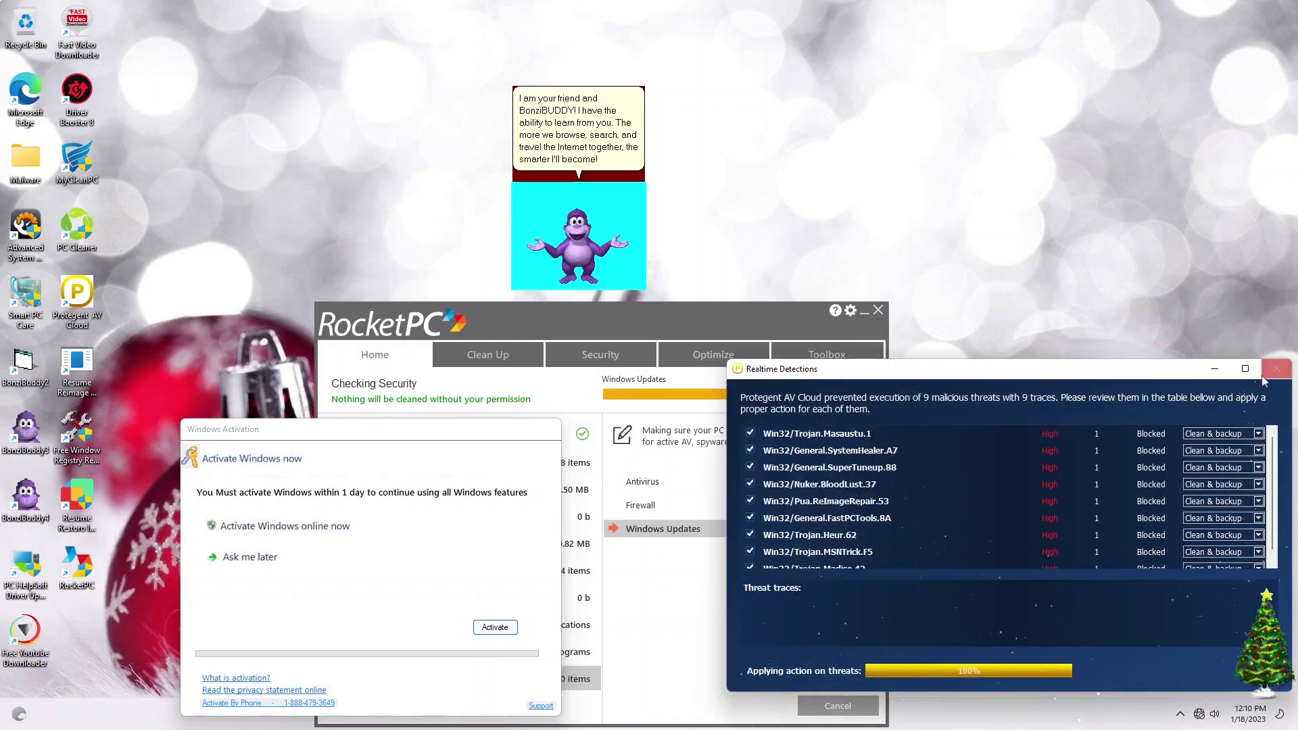
left_click(1269, 372)
left_click(865, 314)
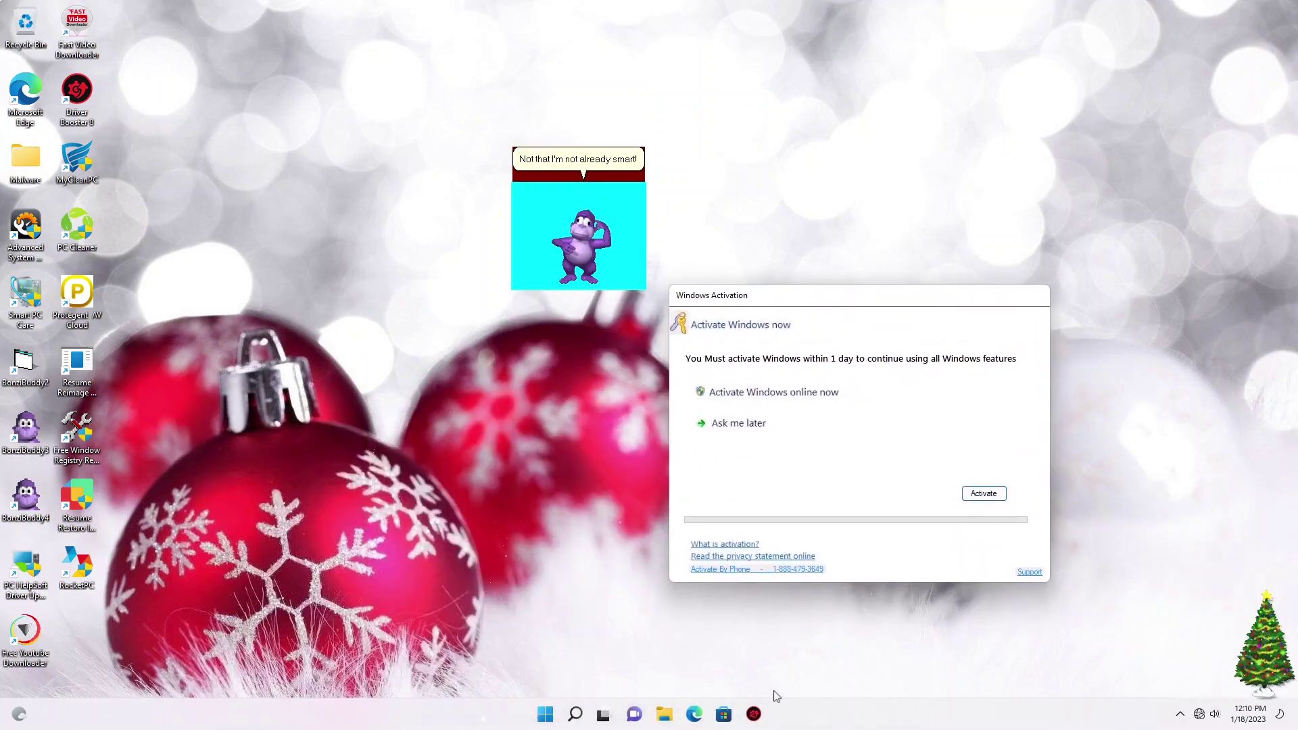
Reopen the Malware folder in File Explorer and shift its window towards the desktop icons
double_click(42, 164)
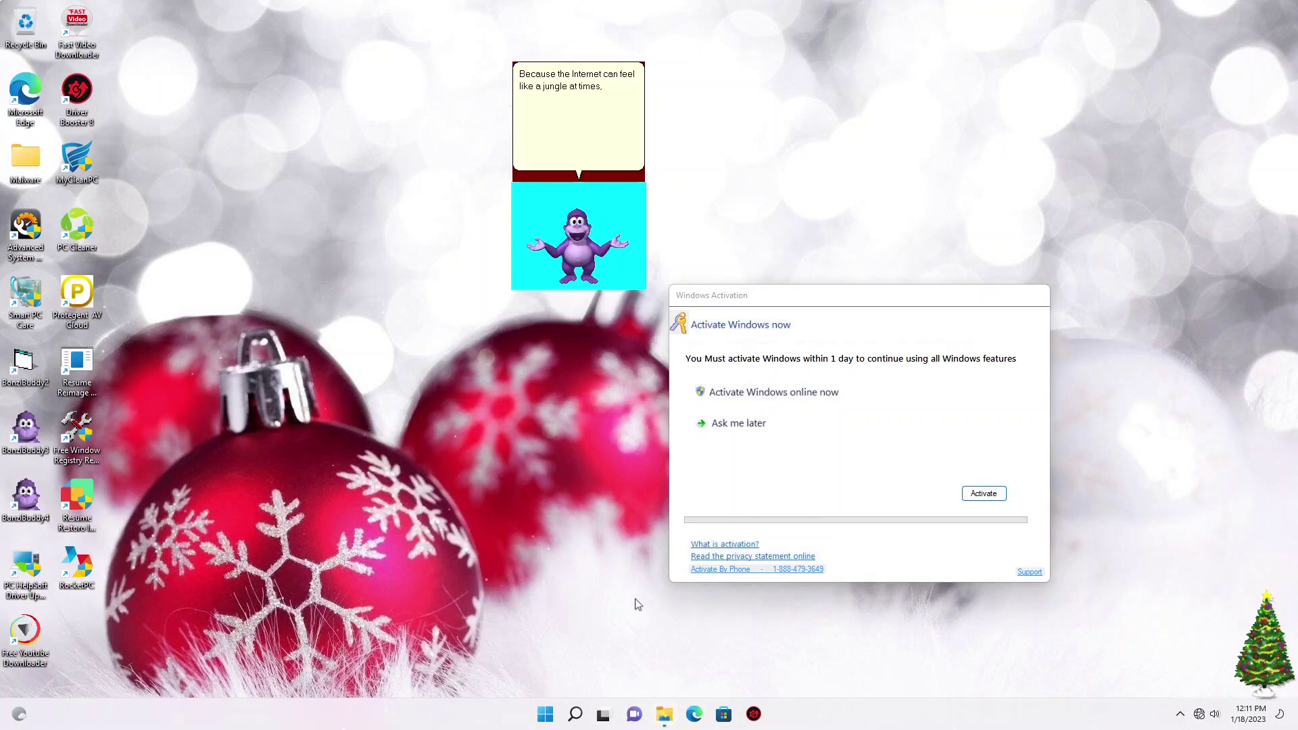
key("super+e")
left_click(230, 310)
left_click_drag(365, 108, 281, 104)
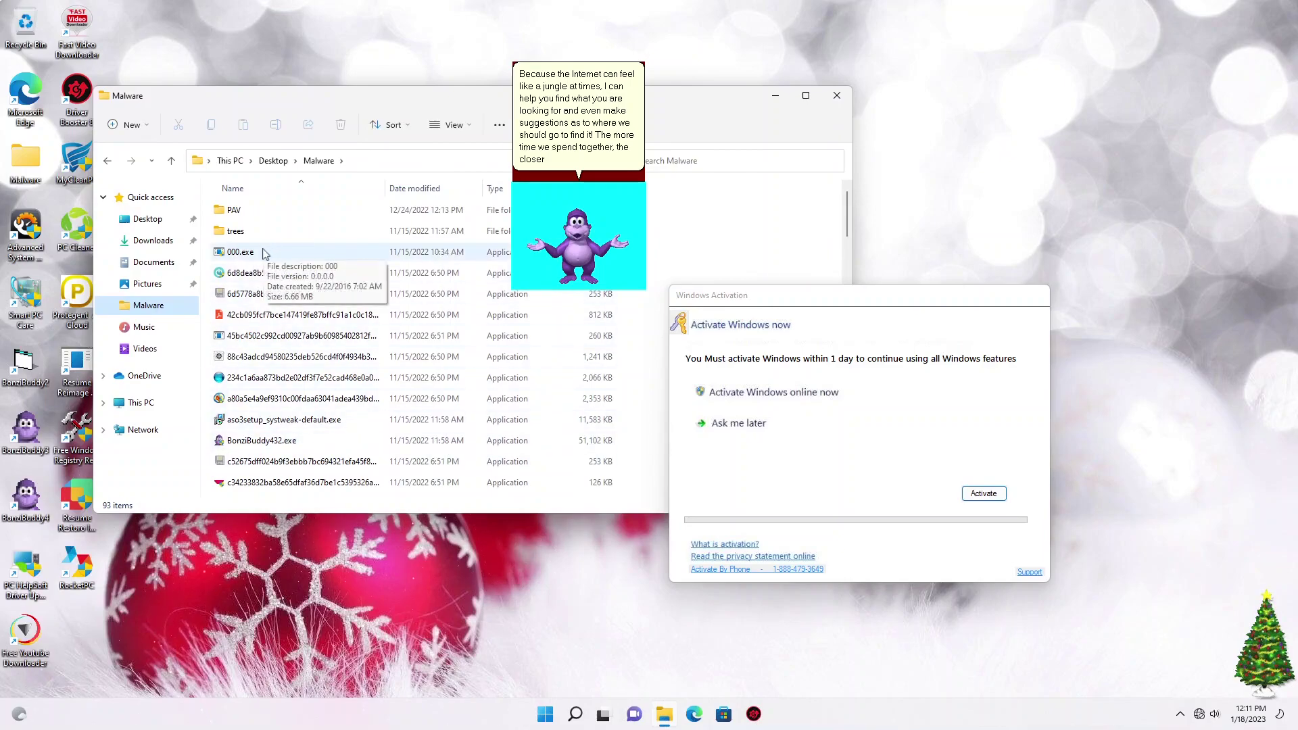
Run ColorBug.exe from the Malware folder past the SmartScreen warning
scroll(850, 257, "down", 5)
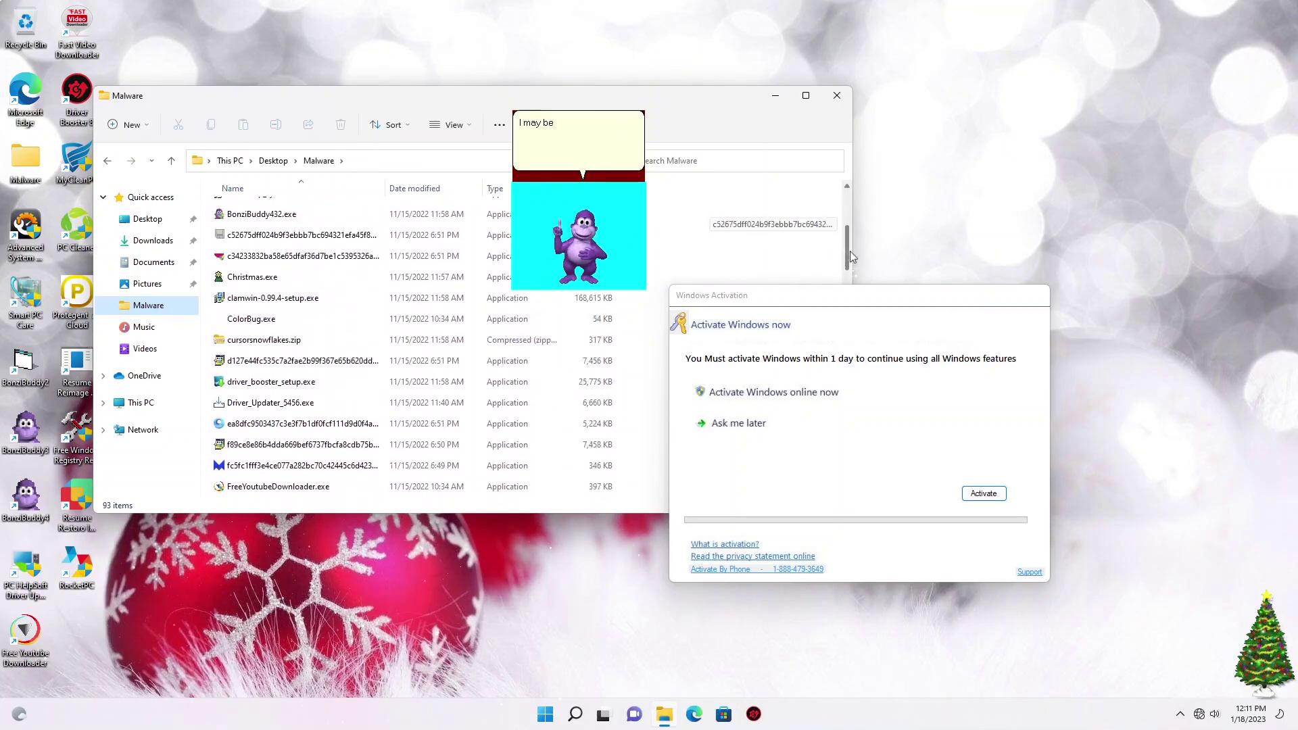
double_click(251, 320)
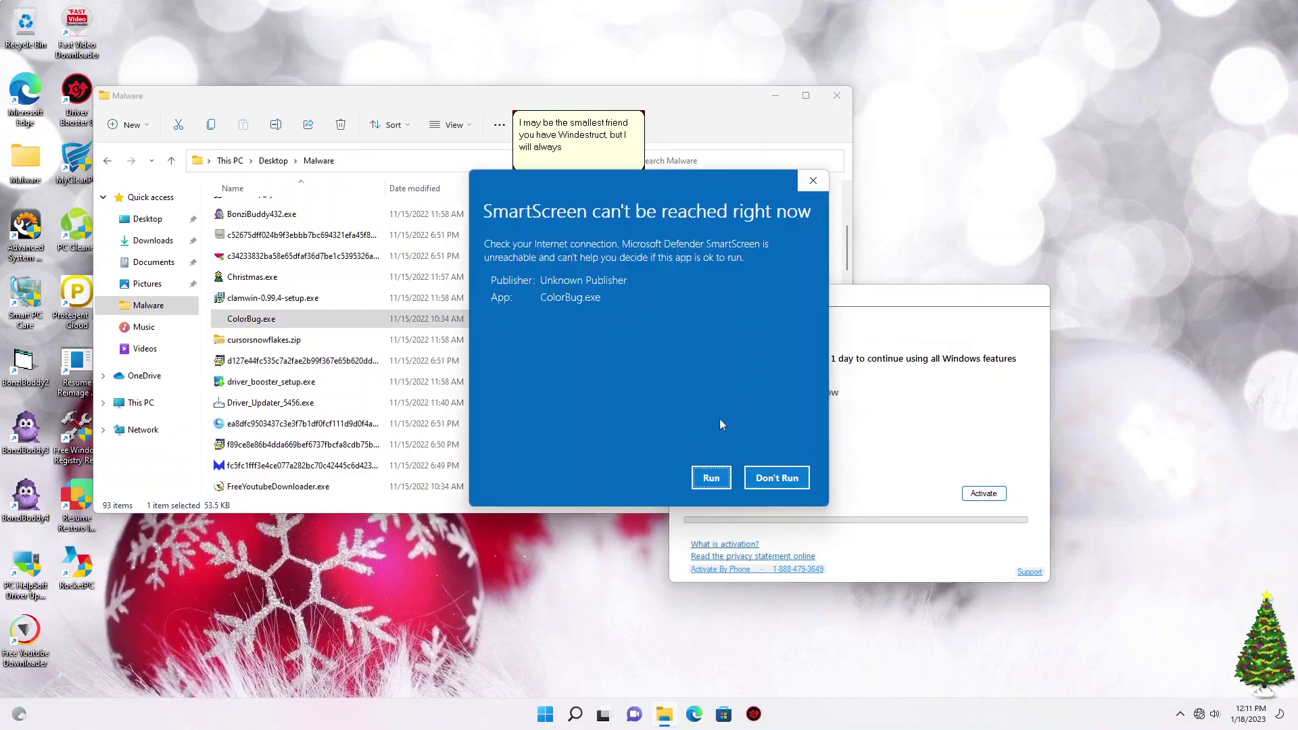
left_click(711, 476)
Run 000.exe from the Malware folder past the SmartScreen warning and allow it to make changes to the device
left_click(892, 447)
scroll(847, 224, "up", 1)
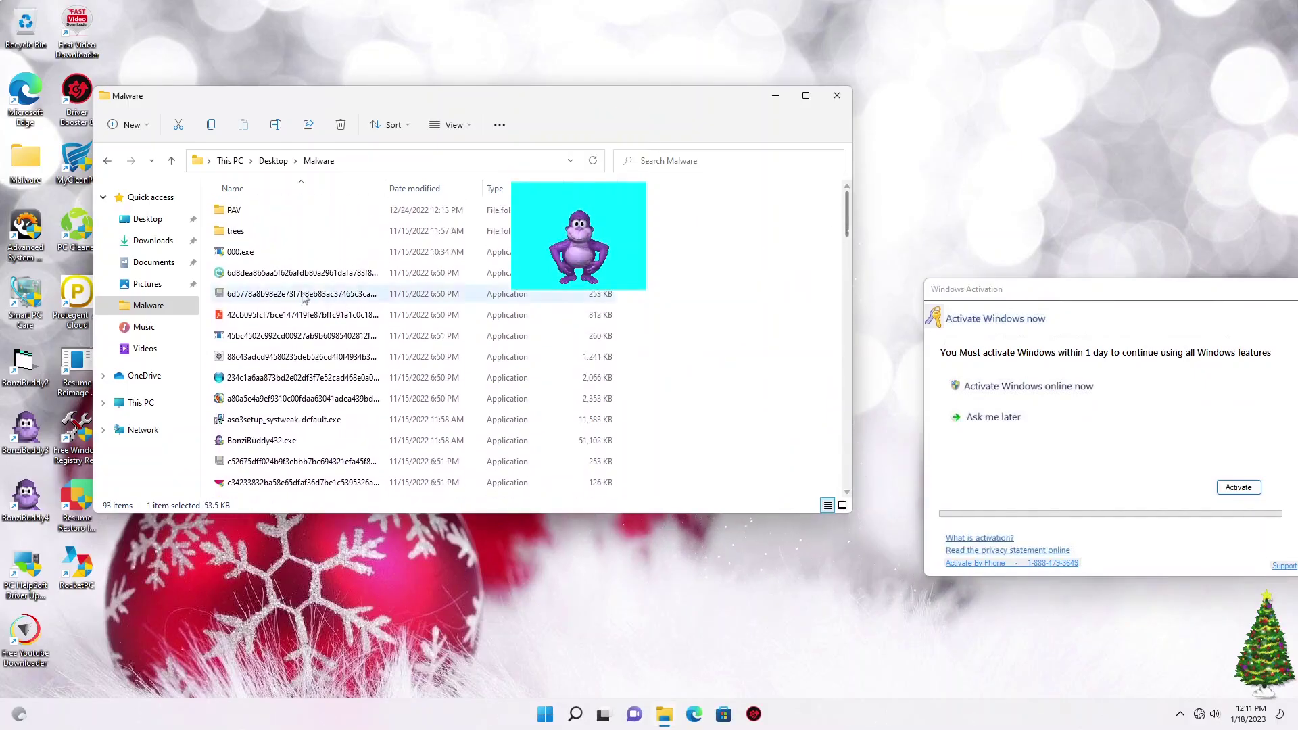
double_click(270, 251)
left_click(711, 476)
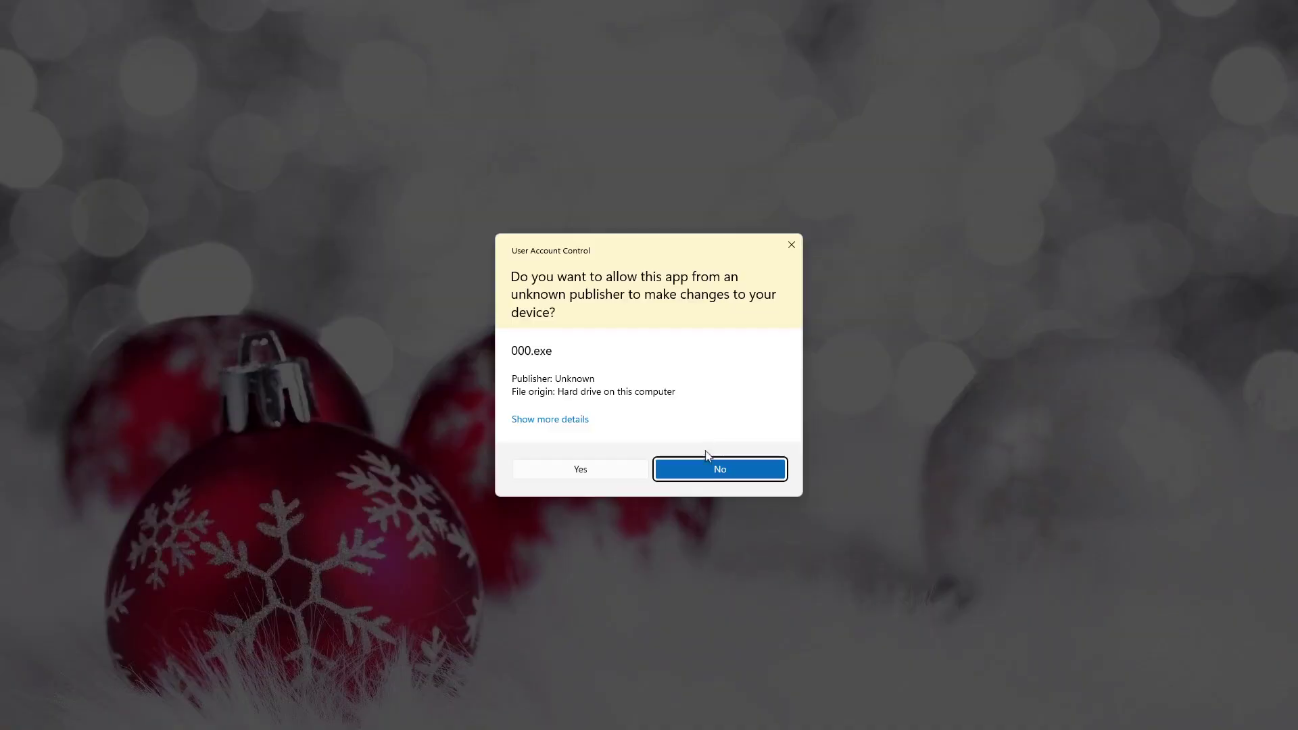
left_click(595, 474)
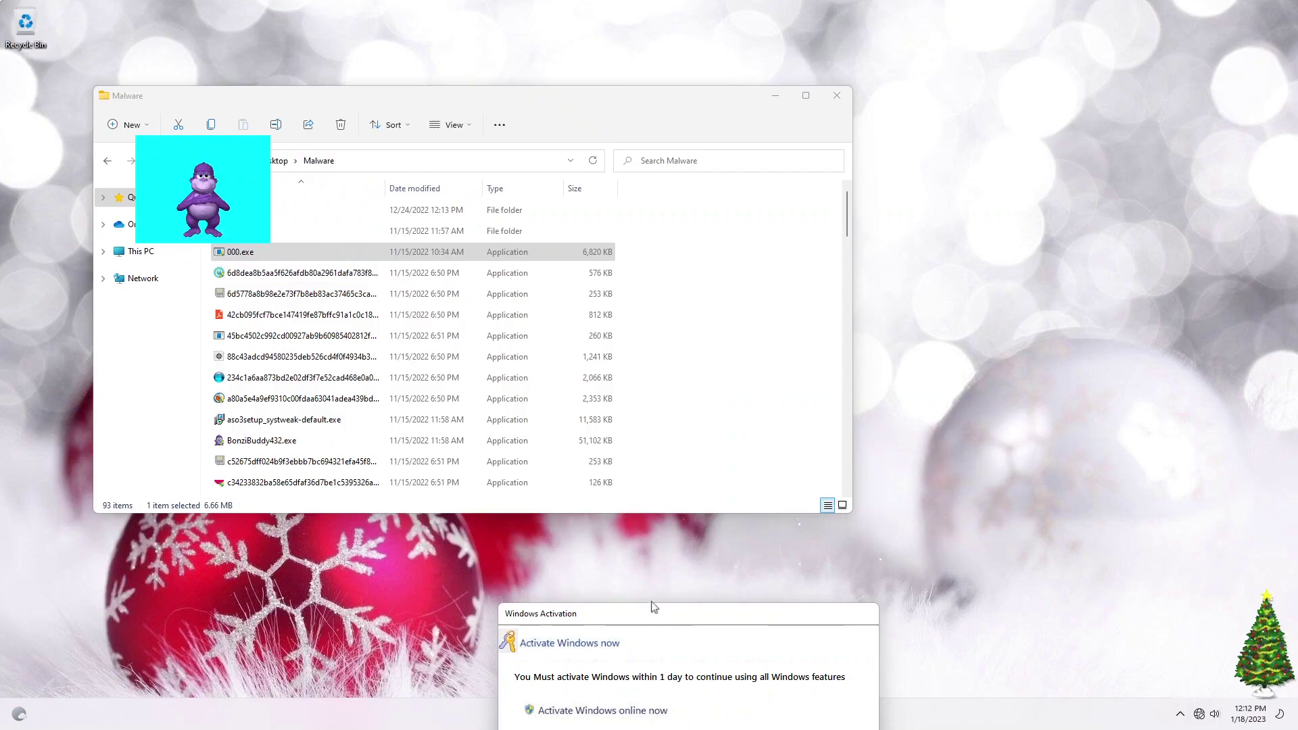
Move the Windows Activation window up into view and dismiss the TaskILL.exe message
left_click_drag(653, 598, 679, 242)
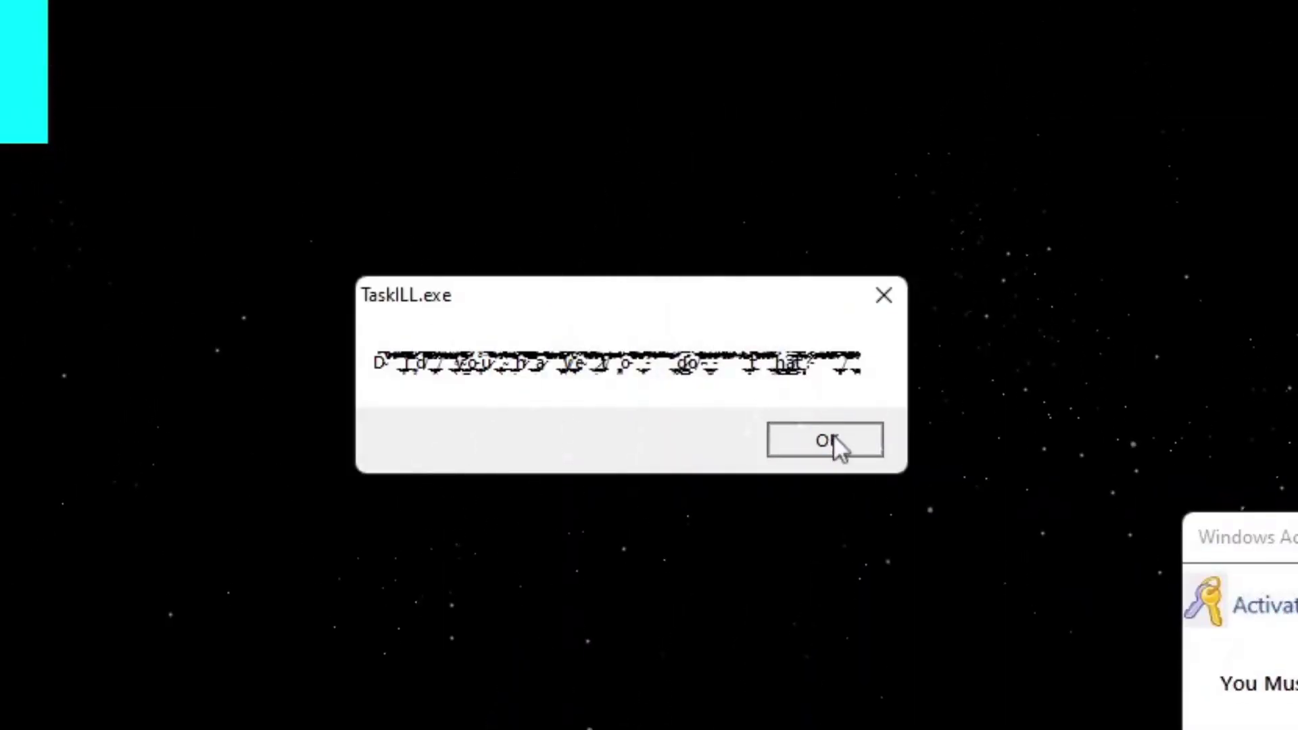
left_click(833, 441)
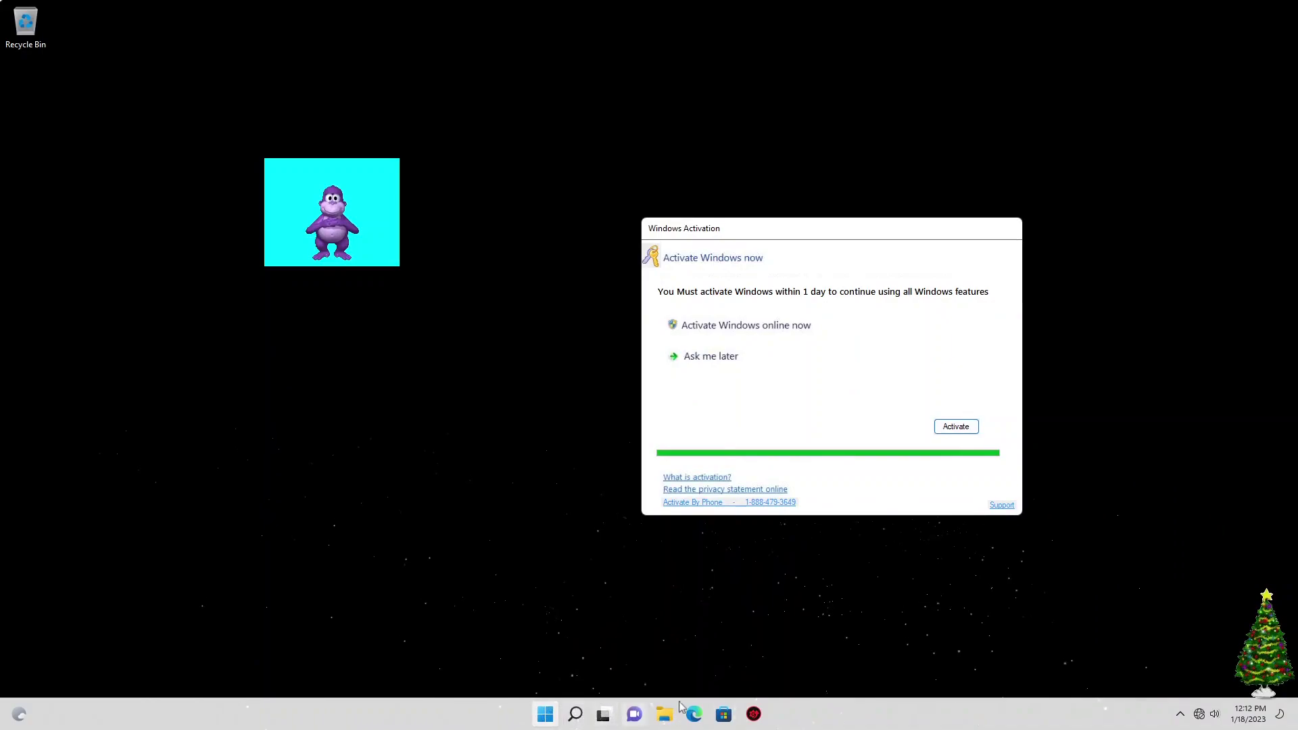
Open the Recycle Bin and move the Windows Activation and File Explorer windows clear of the BonziBuddy character
mouse_move(1132, 553)
left_mouse_down()
mouse_move(877, 681)
mouse_move(763, 657)
left_mouse_up()
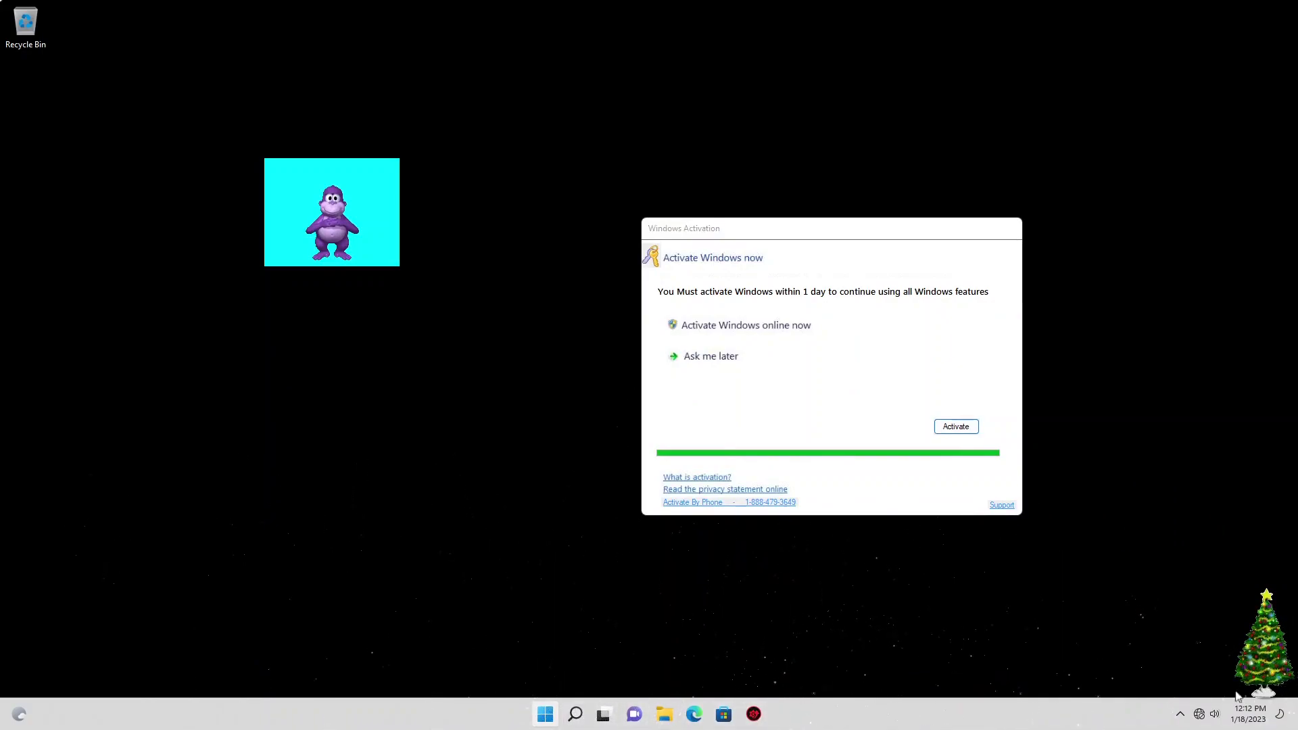
double_click(25, 27)
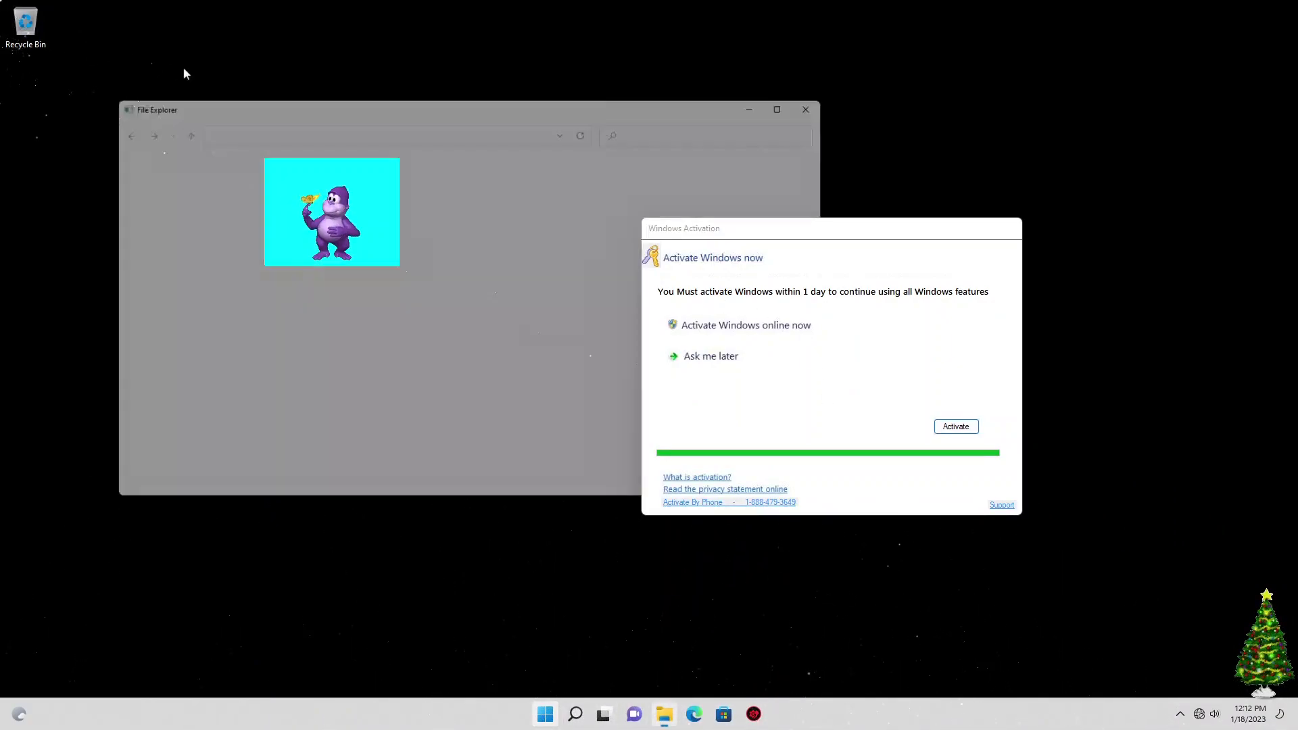
left_click_drag(719, 234, 627, 425)
left_click_drag(394, 98, 787, 73)
Ask BonziBuddy to tell a joke and dismiss the BonziBDY_4.EXE application error
right_click(304, 190)
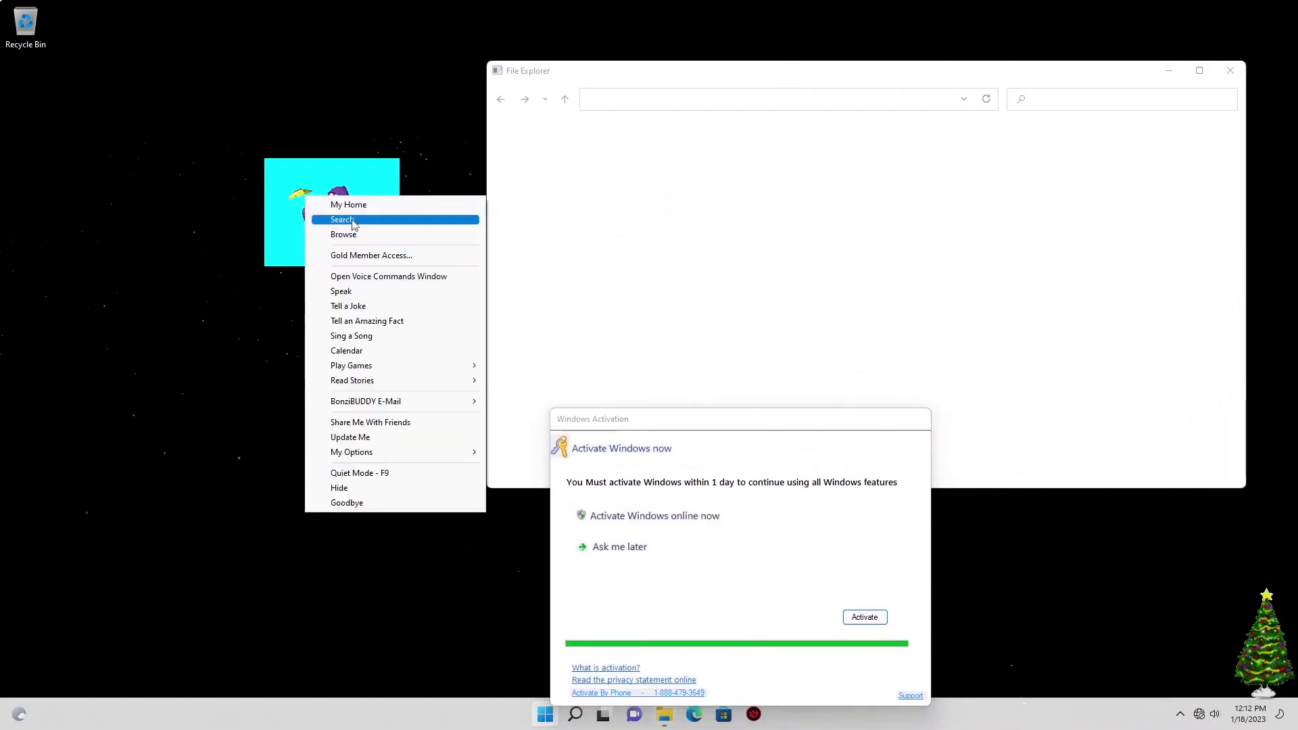
left_click(357, 304)
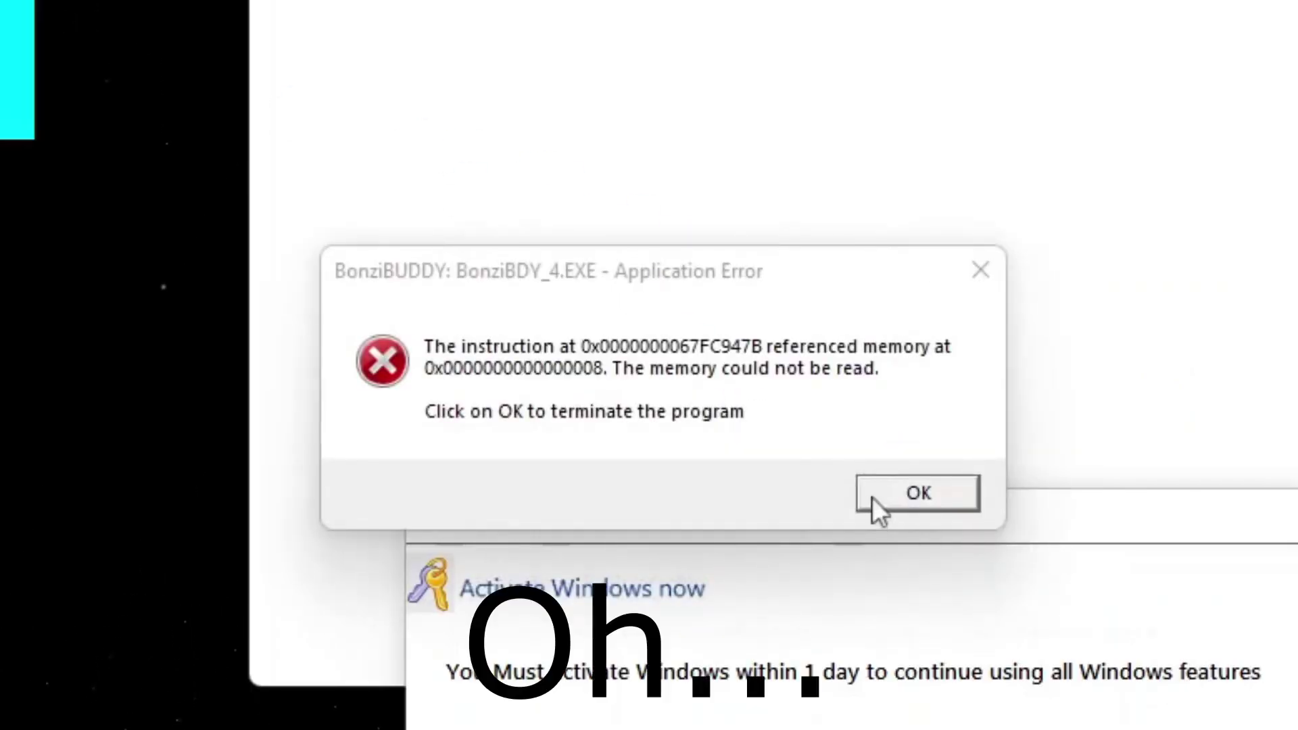
left_click(747, 411)
Move the Windows Activation window towards the desktop icons and the blank File Explorer window to mid-screen
left_click_drag(822, 426, 330, 146)
left_click_drag(610, 78, 909, 301)
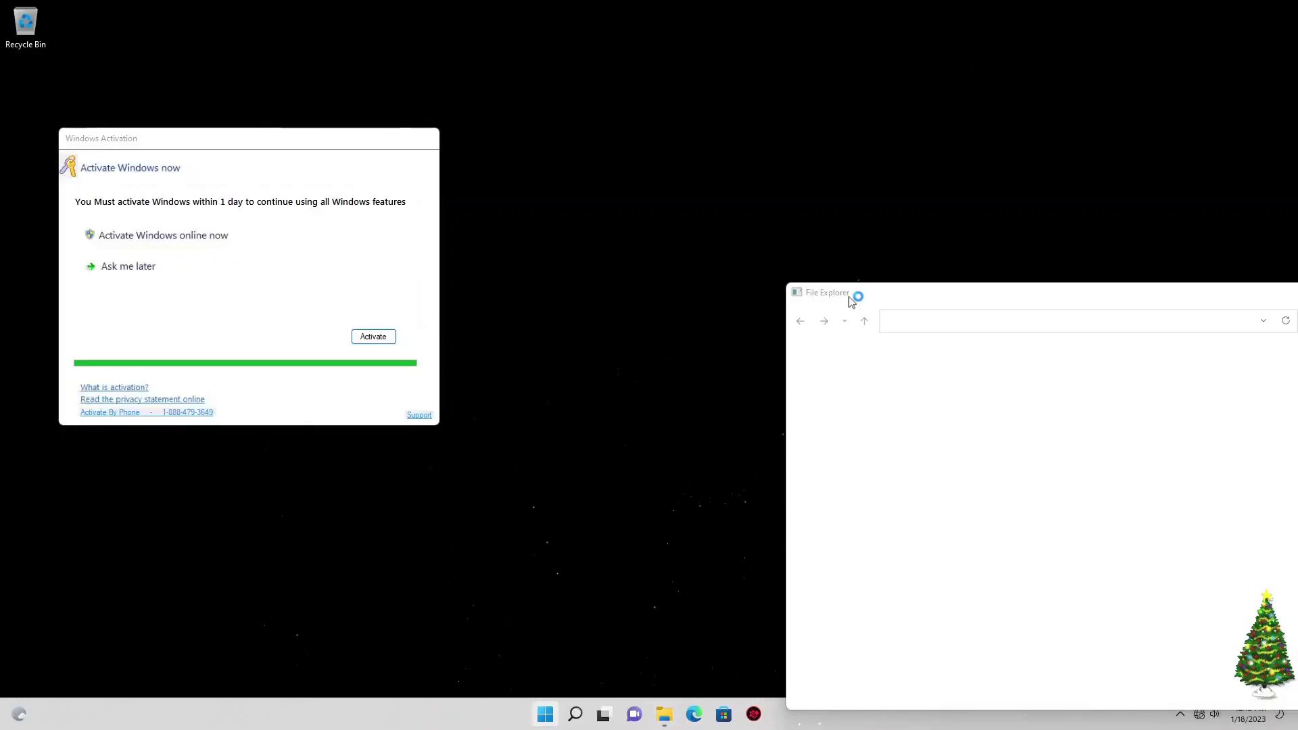
left_click_drag(853, 297, 535, 239)
Try to close the blank File Explorer window and to activate Windows in the Windows Activation window
left_click(401, 358)
right_click(955, 229)
left_click(1009, 206)
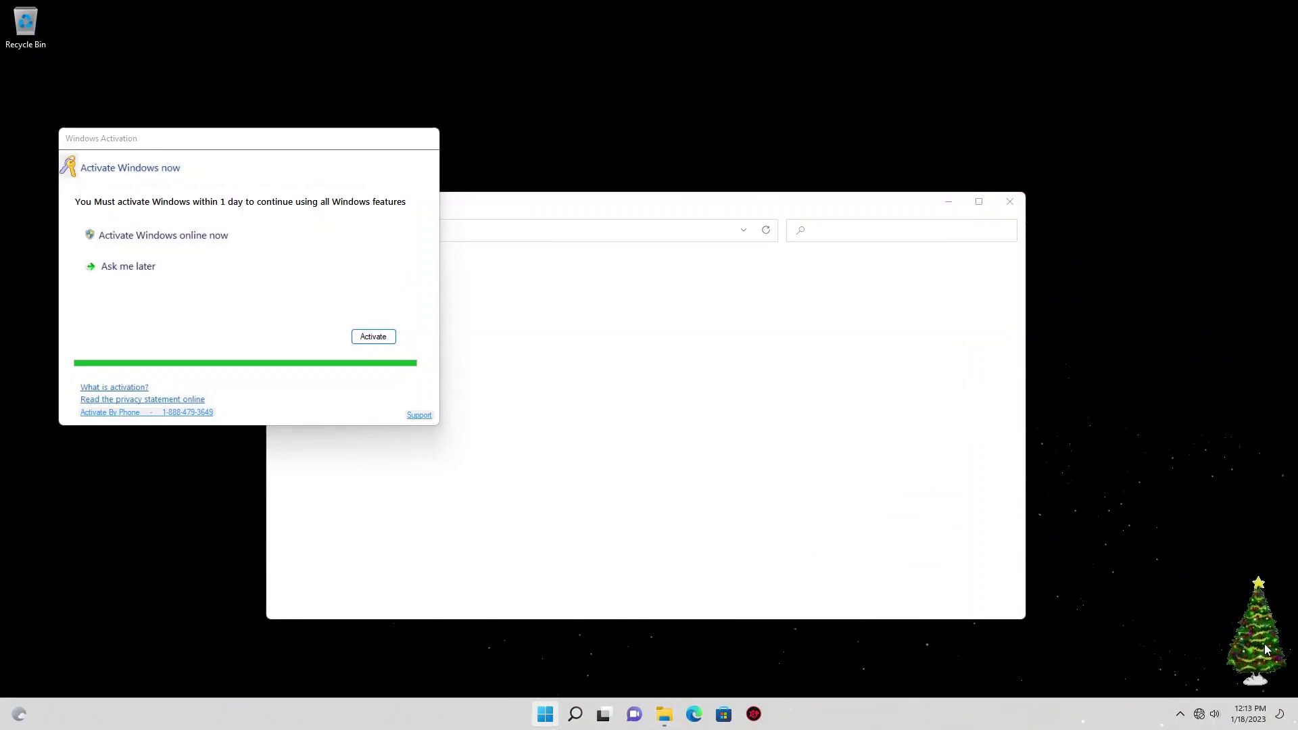
left_click(371, 342)
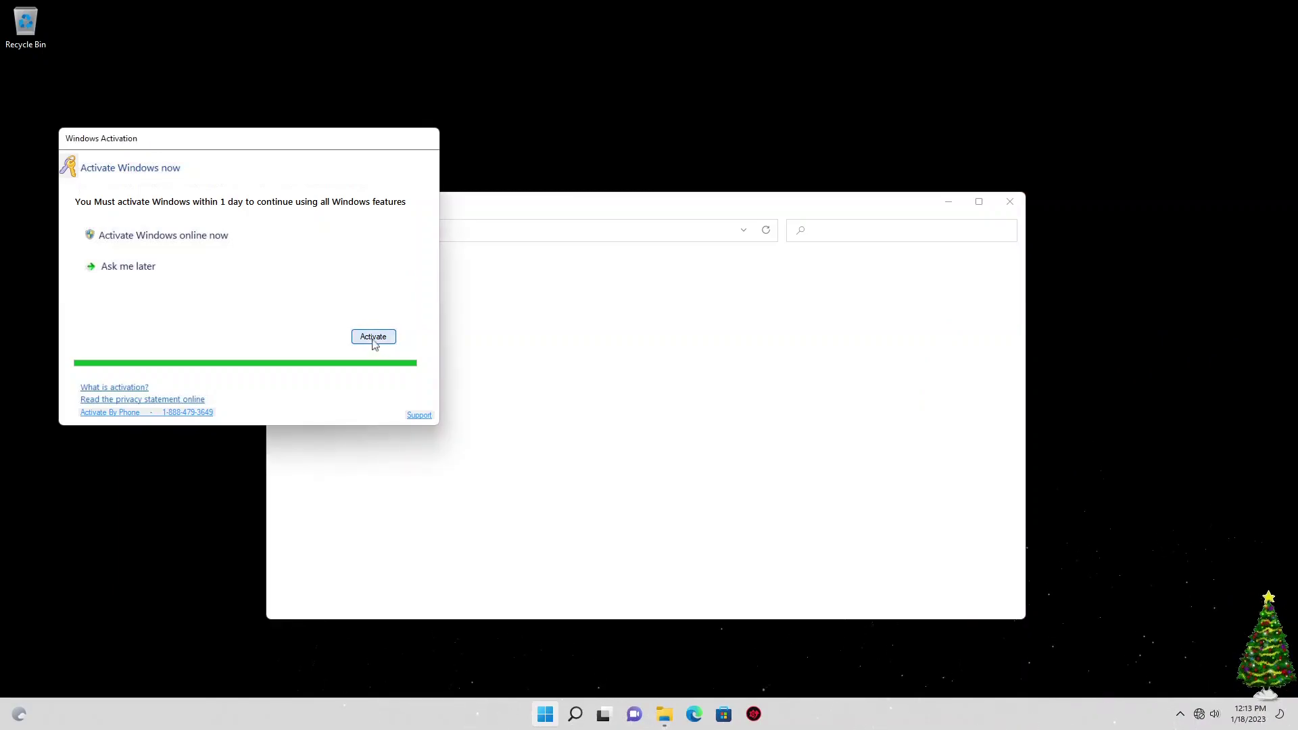
Move the File Explorer window aside, try opening the Recycle Bin again and open the desktop's personalization settings
left_click_drag(659, 205, 964, 119)
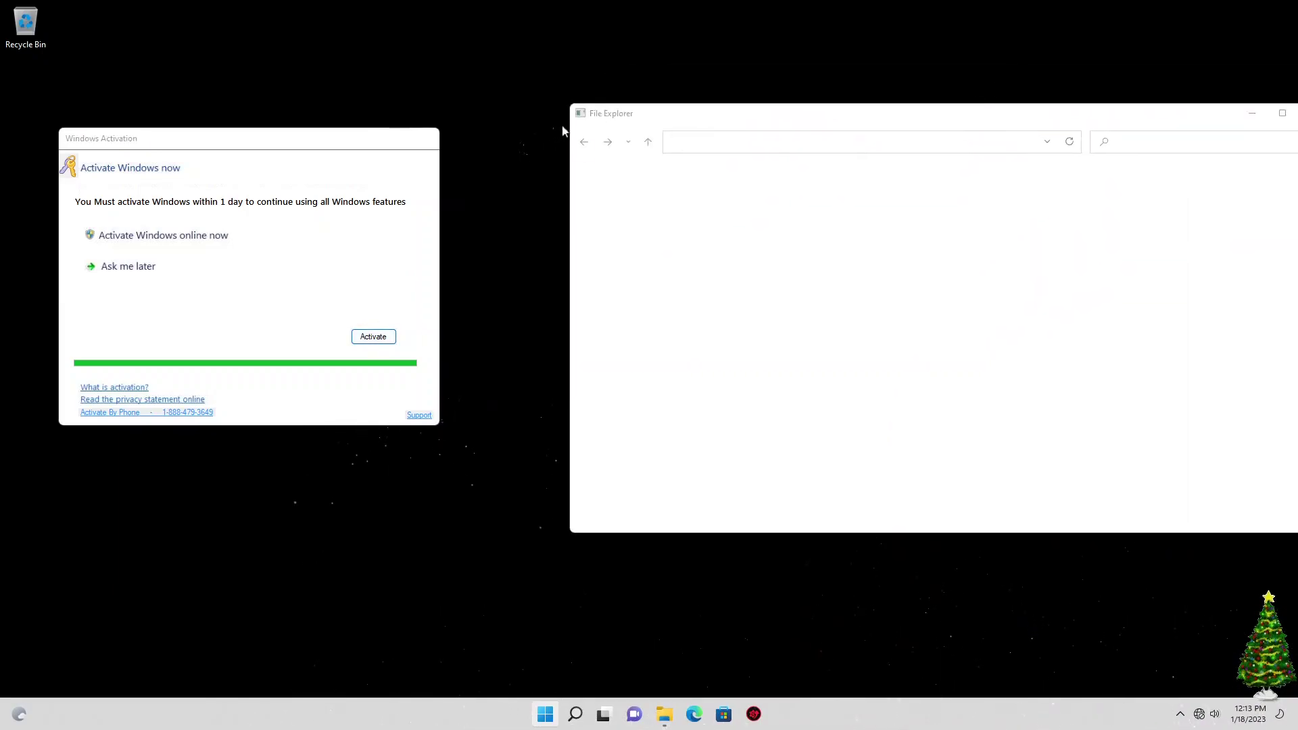
double_click(25, 27)
right_click(201, 117)
left_click(568, 111)
right_click(654, 52)
left_click(687, 183)
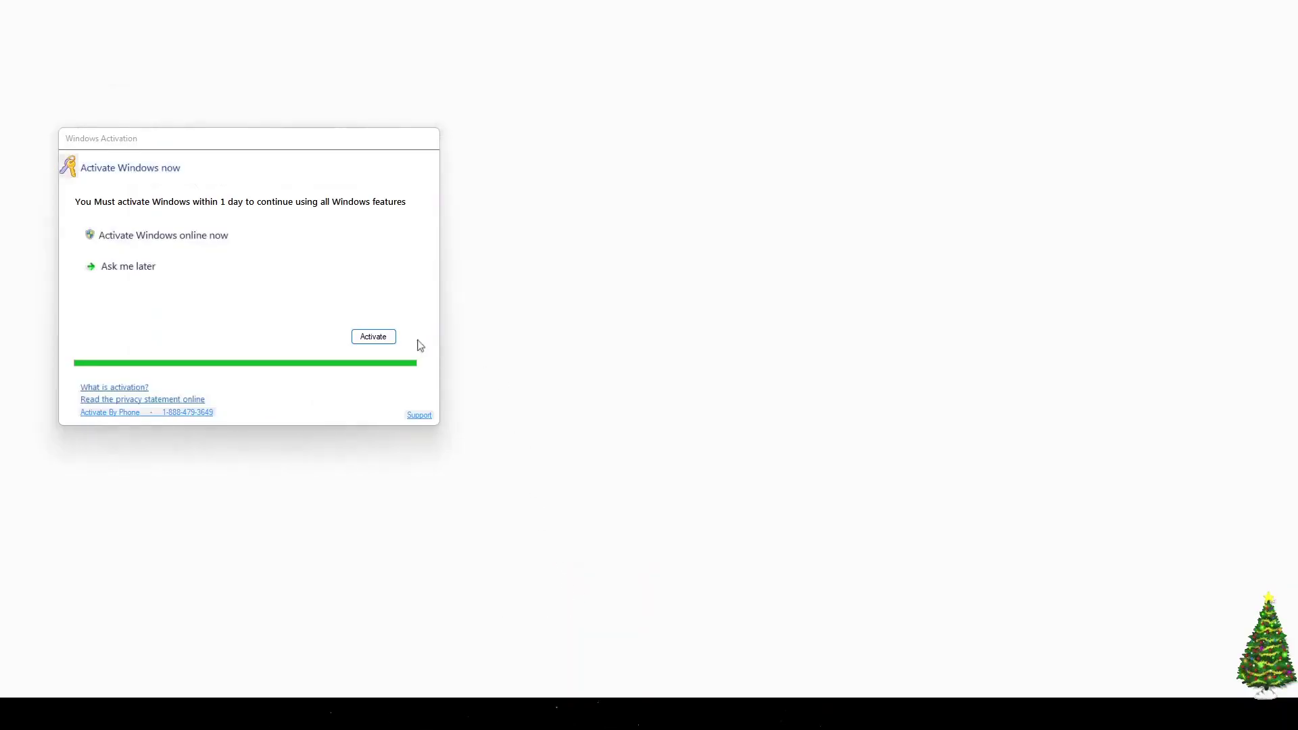
Move the Windows Activation window around over the blank maximized window
left_click_drag(346, 145, 775, 321)
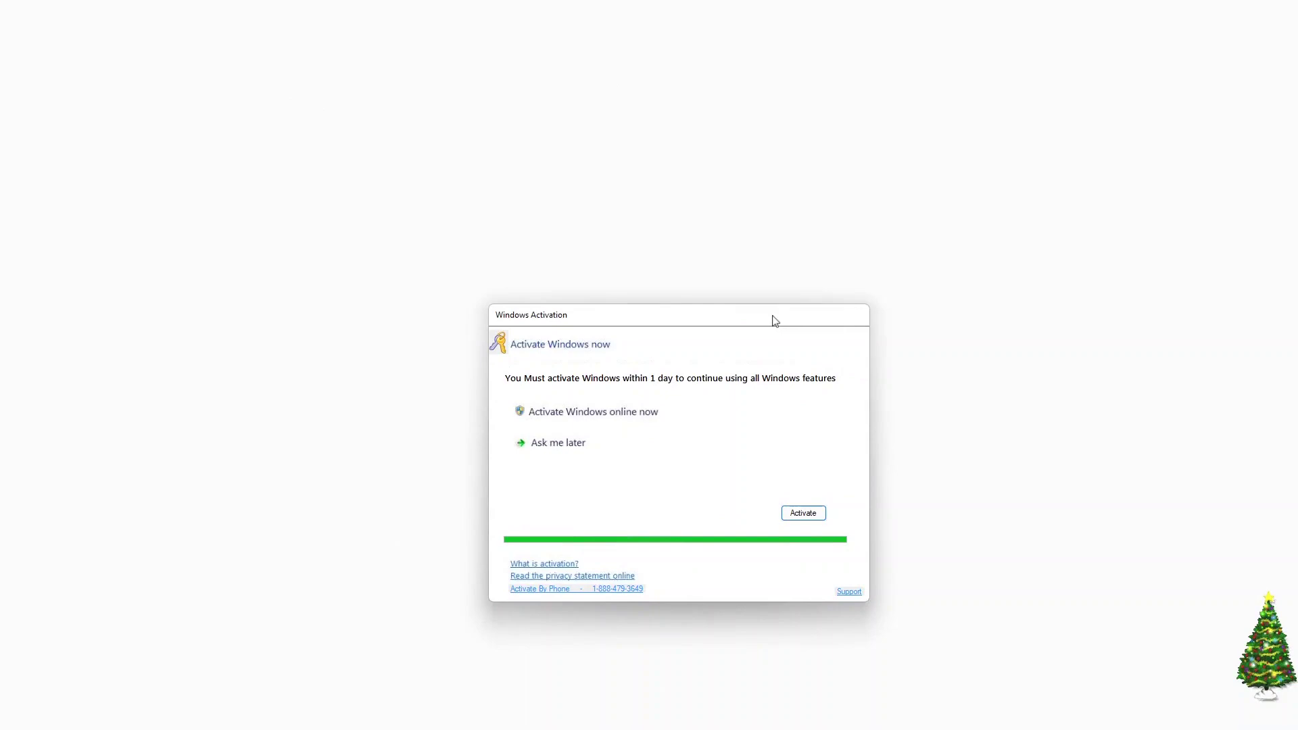
left_click_drag(624, 315, 491, 148)
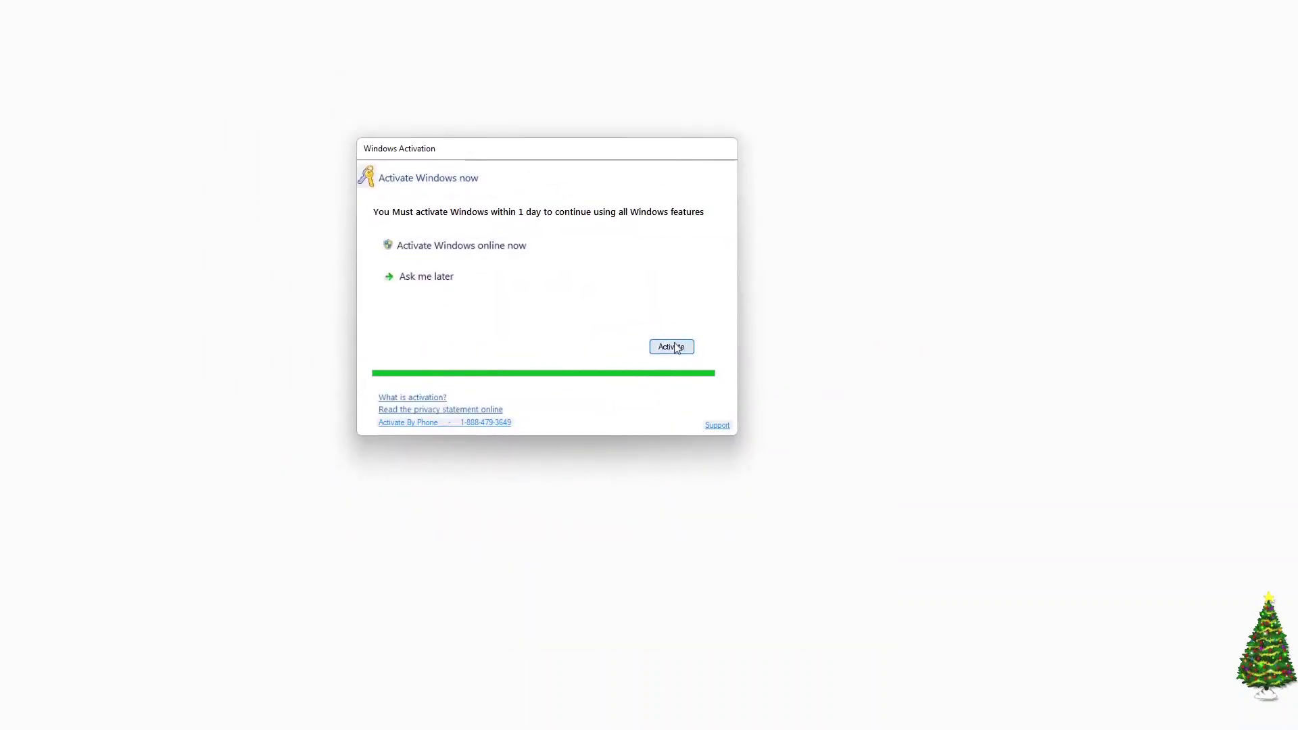
left_click_drag(572, 157, 306, 364)
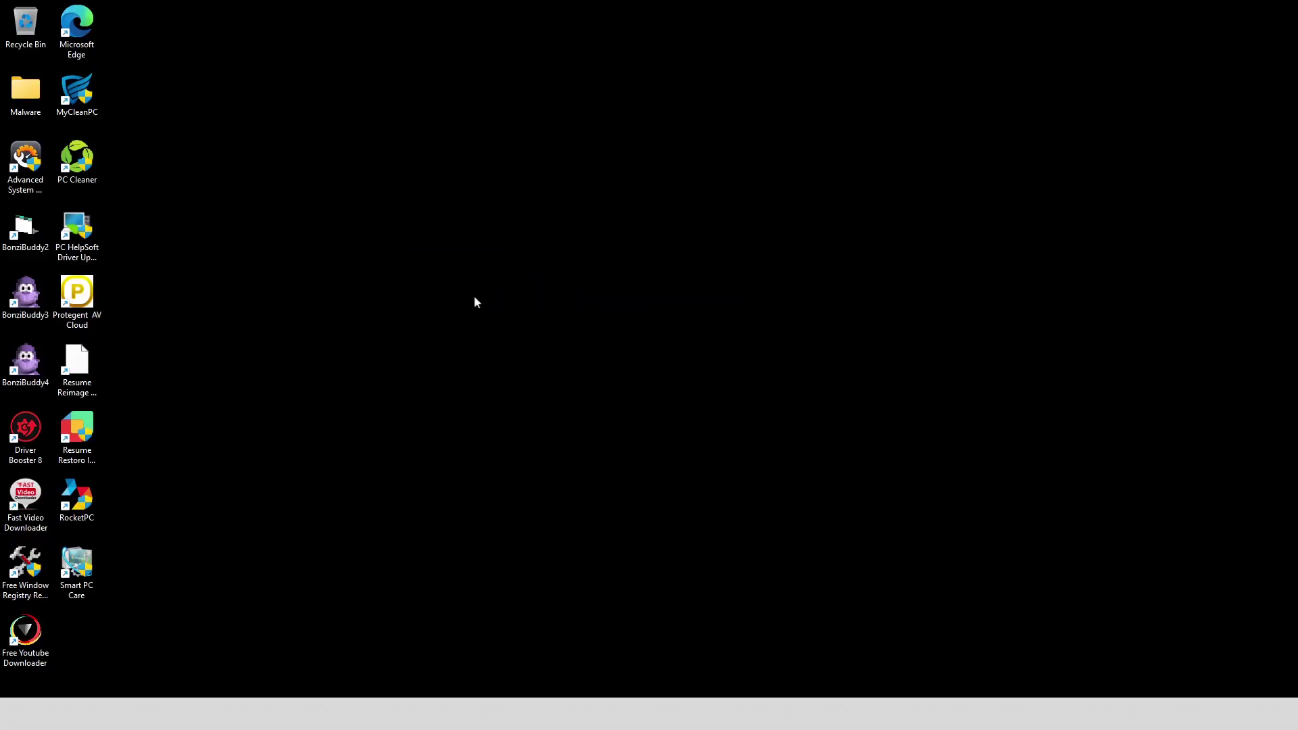
Open a PowerShell terminal on the desktop, close it again and try to open the display settings
left_click_drag(290, 651, 434, 114)
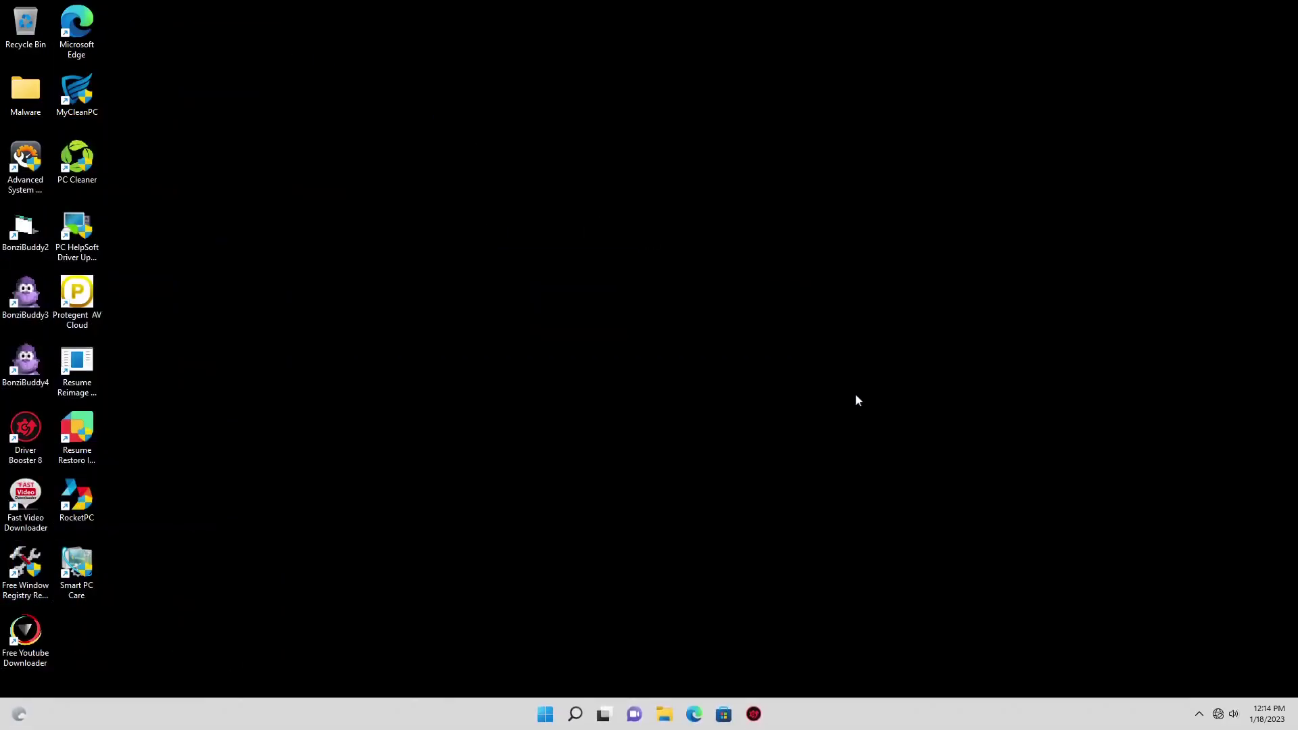
right_click(634, 315)
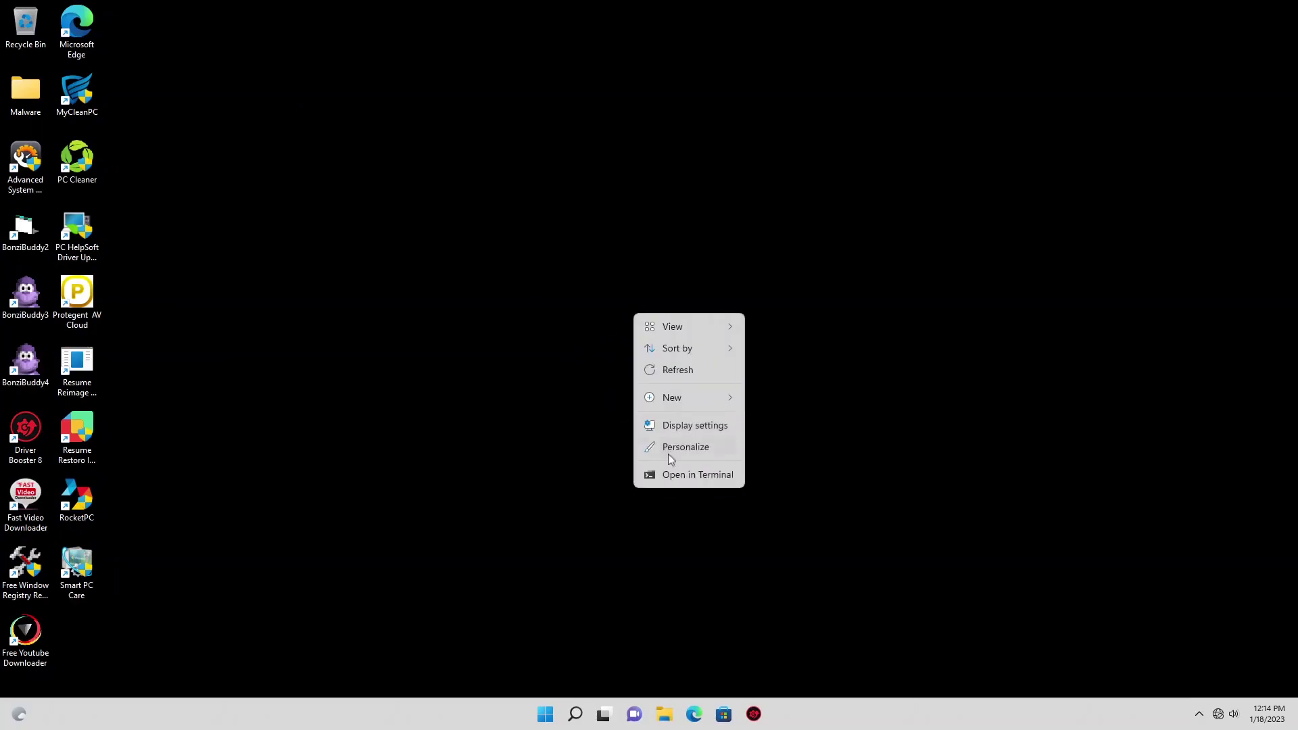
left_click(682, 476)
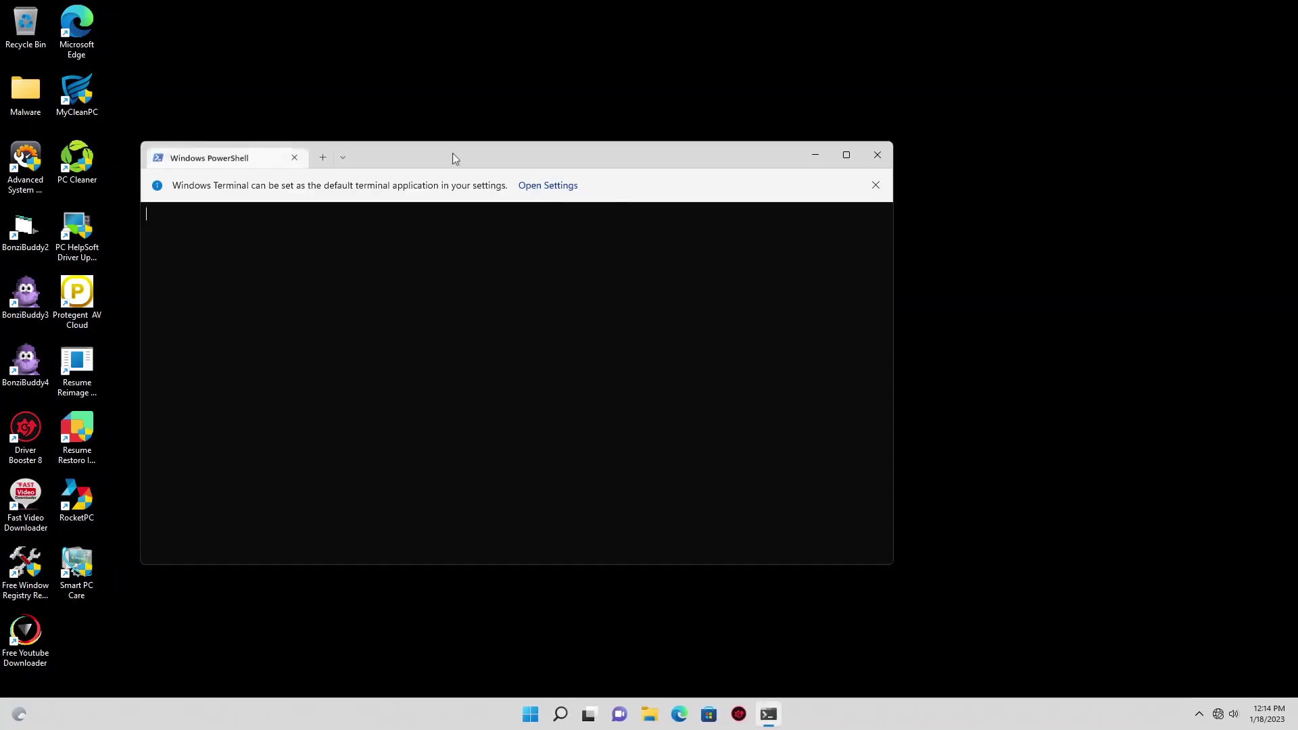
left_click_drag(542, 160, 703, 215)
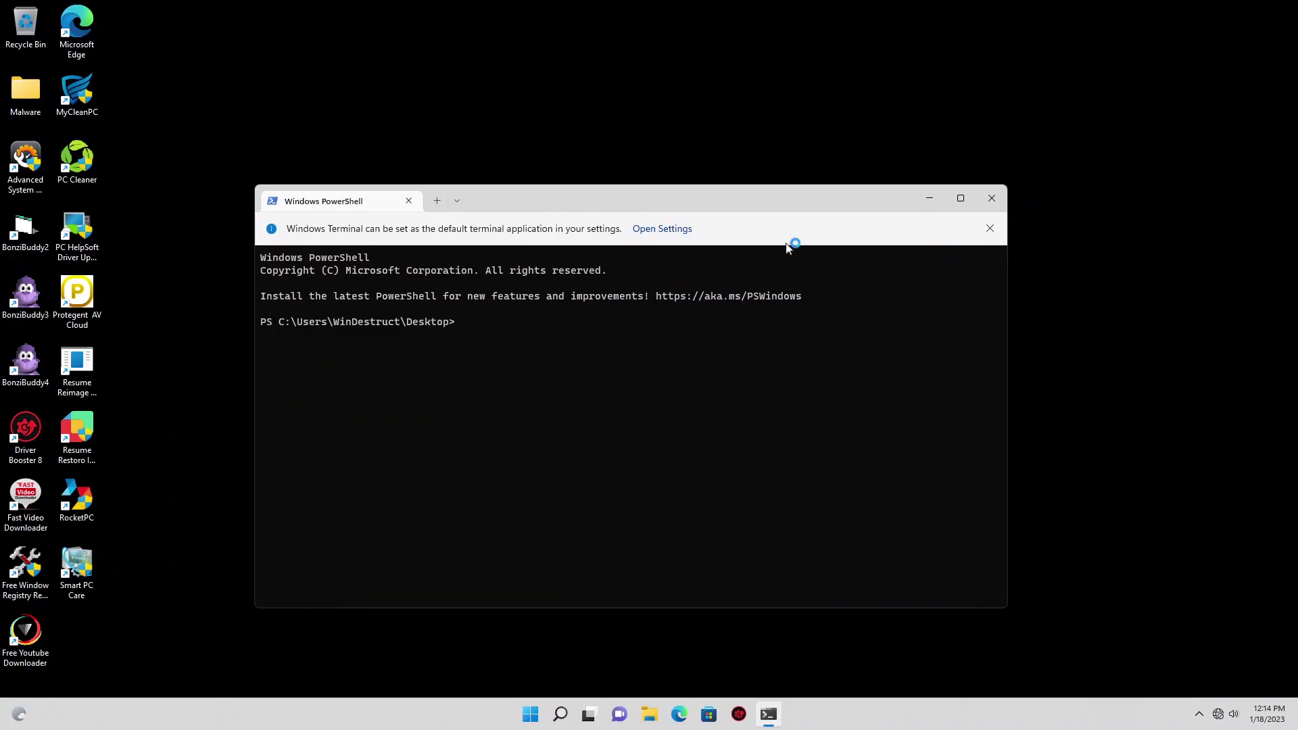
left_click(989, 197)
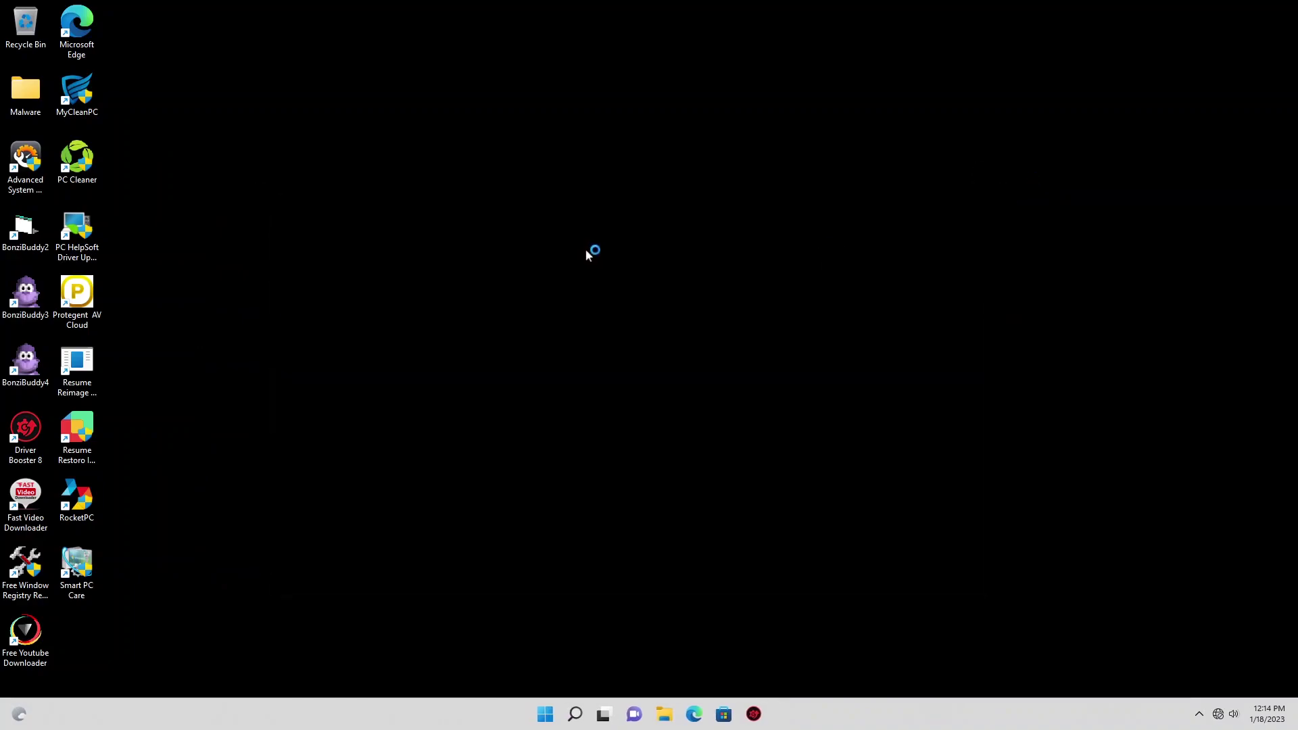
right_click(588, 250)
left_click(654, 365)
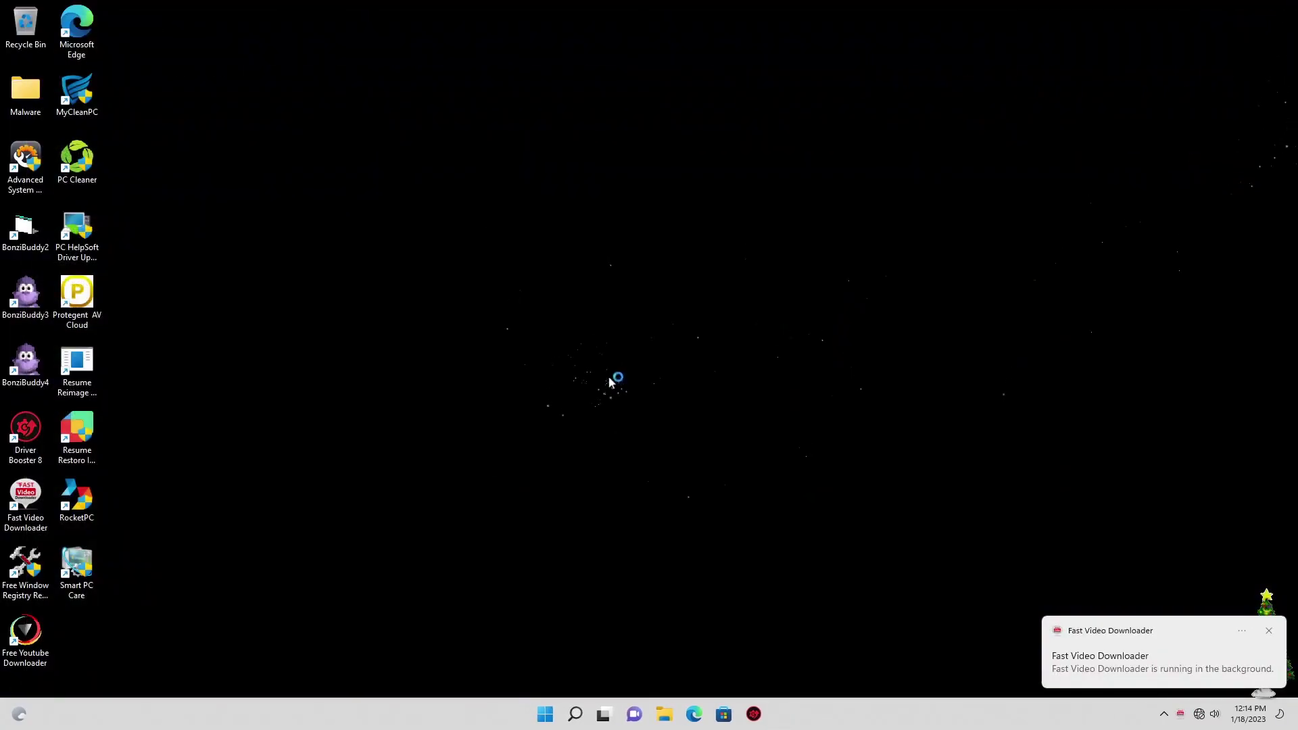
Search for "uninstall" to open the installed apps list in Settings, and exit the Christmas tree program
left_click(546, 712)
type("uninstall")
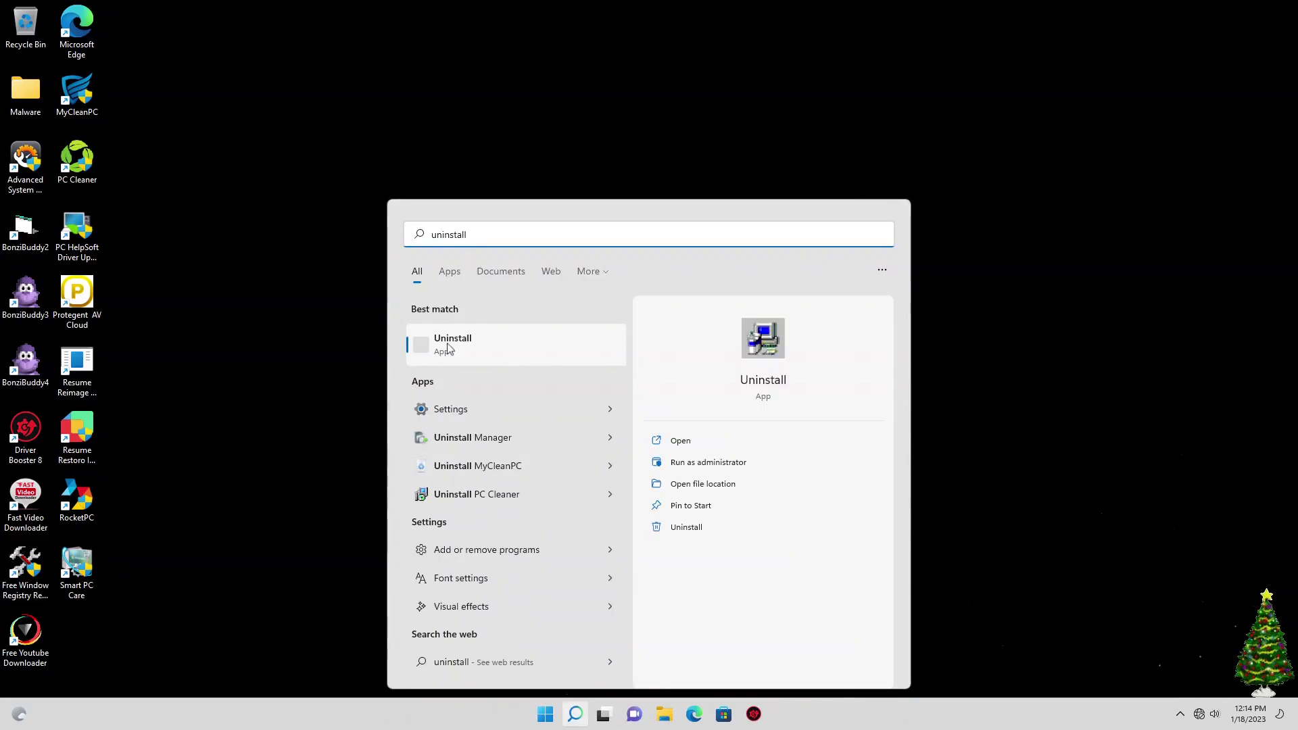
left_click(493, 551)
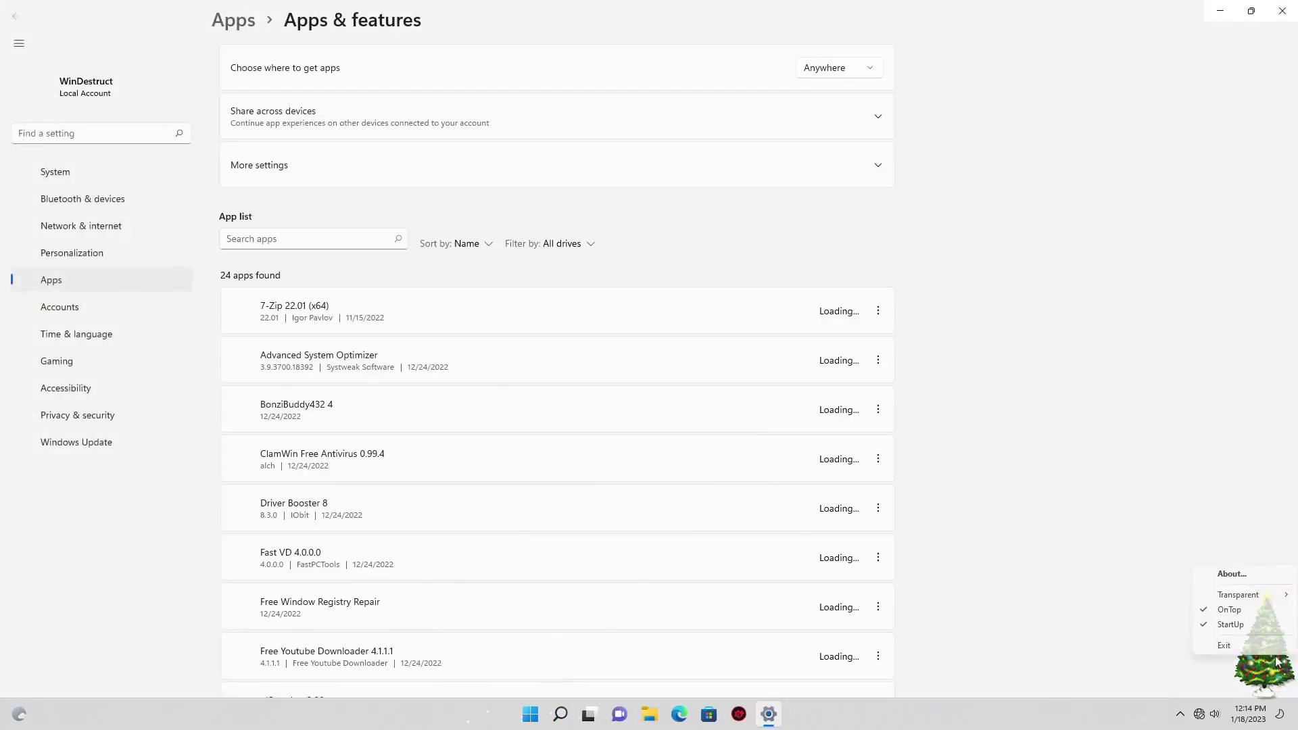
left_click(1240, 645)
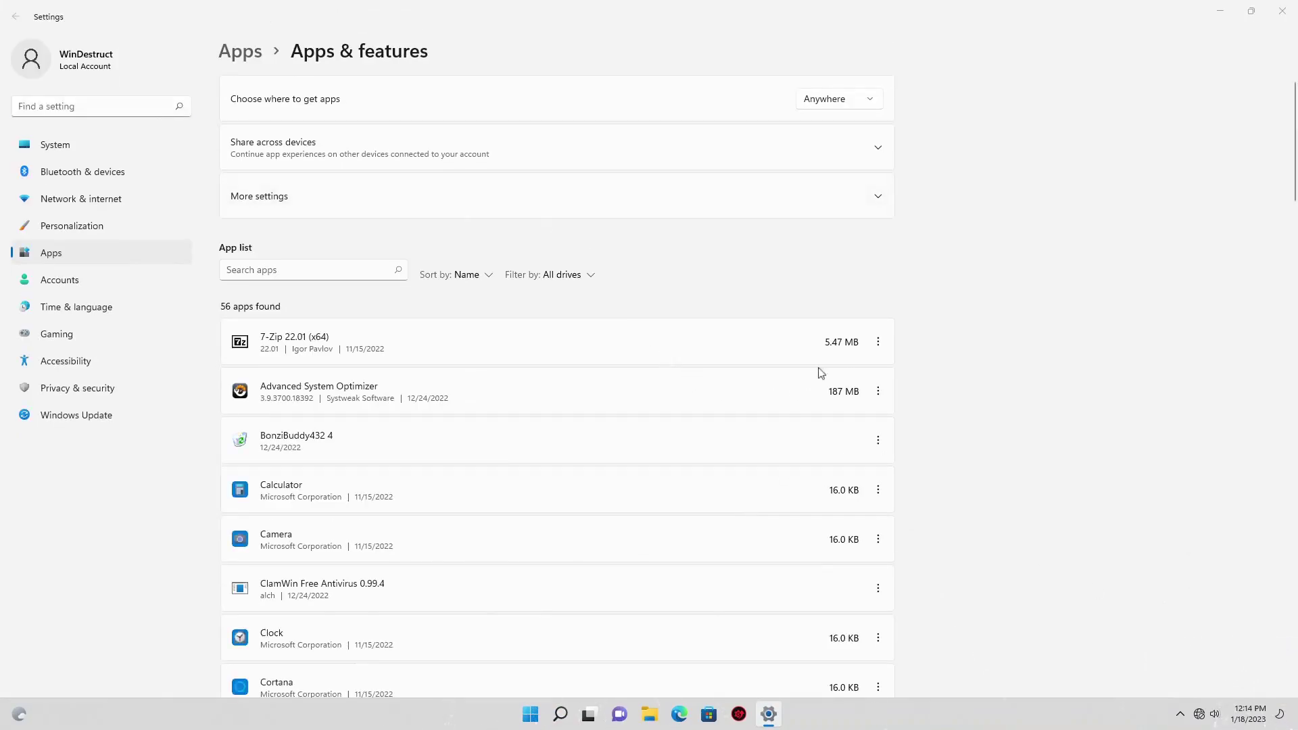
Uninstall Advanced System Optimizer and BonziBuddy432 4 from the installed apps list
left_click(877, 390)
left_click(838, 439)
left_click(838, 438)
left_click(877, 440)
left_click(838, 488)
left_click(832, 488)
left_click(724, 479)
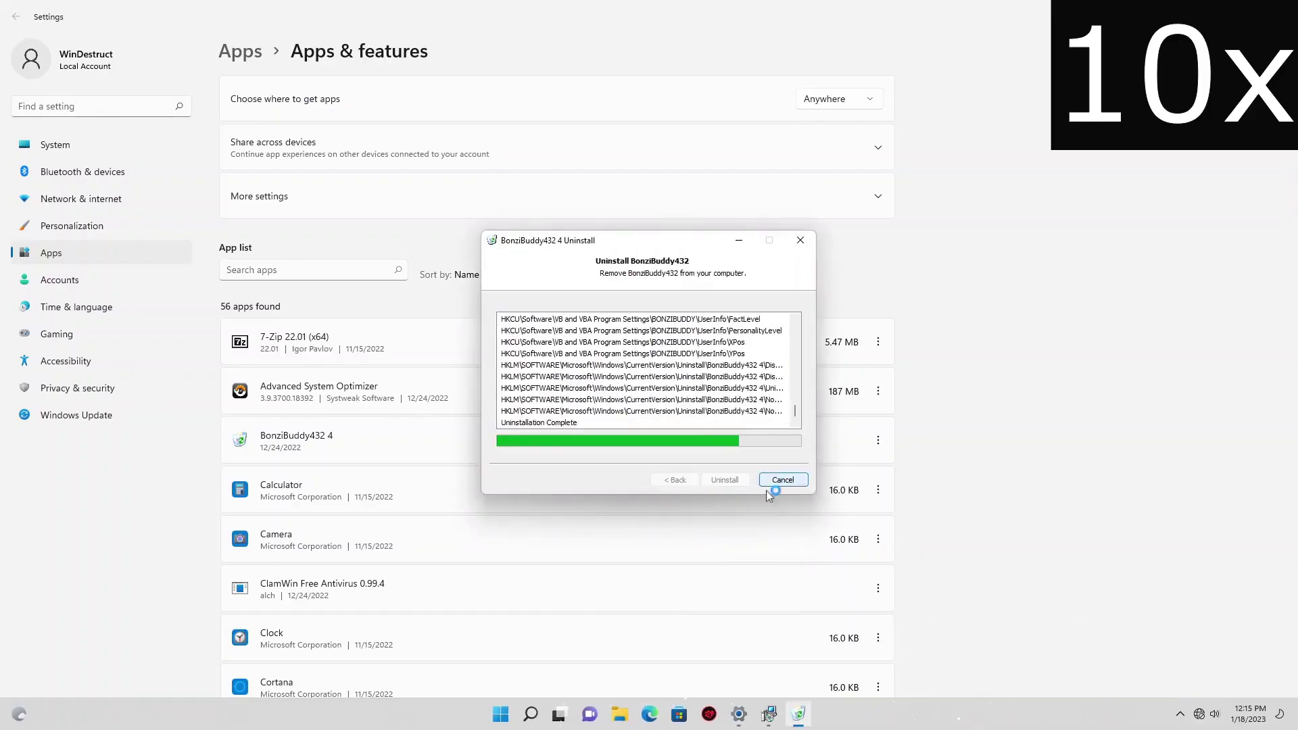
Uninstall ClamWin Free Antivirus 0.99.4 from the installed apps list and confirm its removal
left_click(763, 426)
left_click(878, 488)
left_click(811, 538)
left_click(833, 537)
left_click(580, 470)
left_click(695, 400)
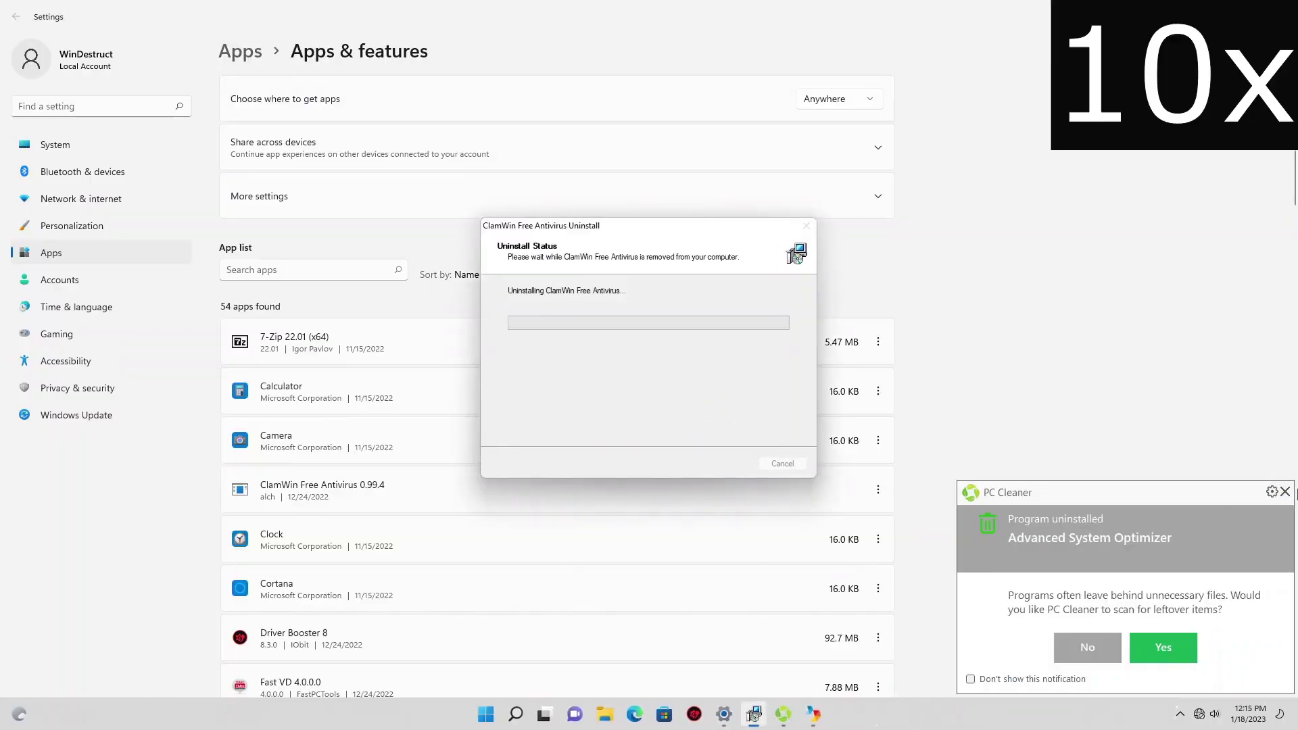
In PC Cleaner's uninstaller, select Driver Booster 8, Fast VD 4.0.0.0, Free Youtube Downloader 4.1.1.1, glSearcher 2.80 and the Lernout & Hauspie TTS engine
left_click(1162, 647)
left_click(676, 422)
left_click(649, 396)
left_click(382, 290)
left_click(381, 313)
left_click(382, 357)
left_click(381, 380)
left_click(381, 402)
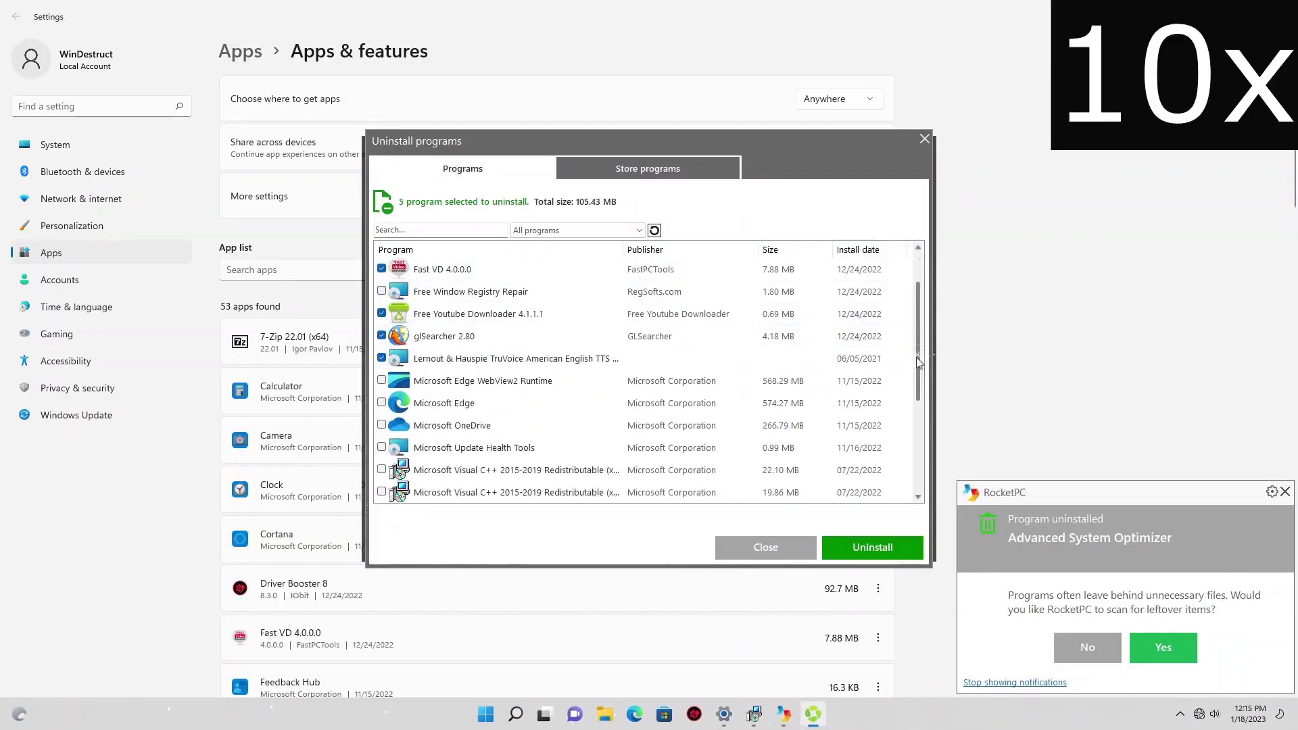
Add MyCleanPC, PC Cleaner, PC HelpSoft Driver Updater, Protegent Anti-Virus, Protegent AV Cloud and RocketPC to the selection and uninstall all selected programs
left_click_drag(916, 349, 917, 451)
left_click(382, 335)
left_click(381, 358)
left_click(381, 380)
left_click(381, 402)
left_click(381, 424)
left_click(381, 447)
left_click(871, 547)
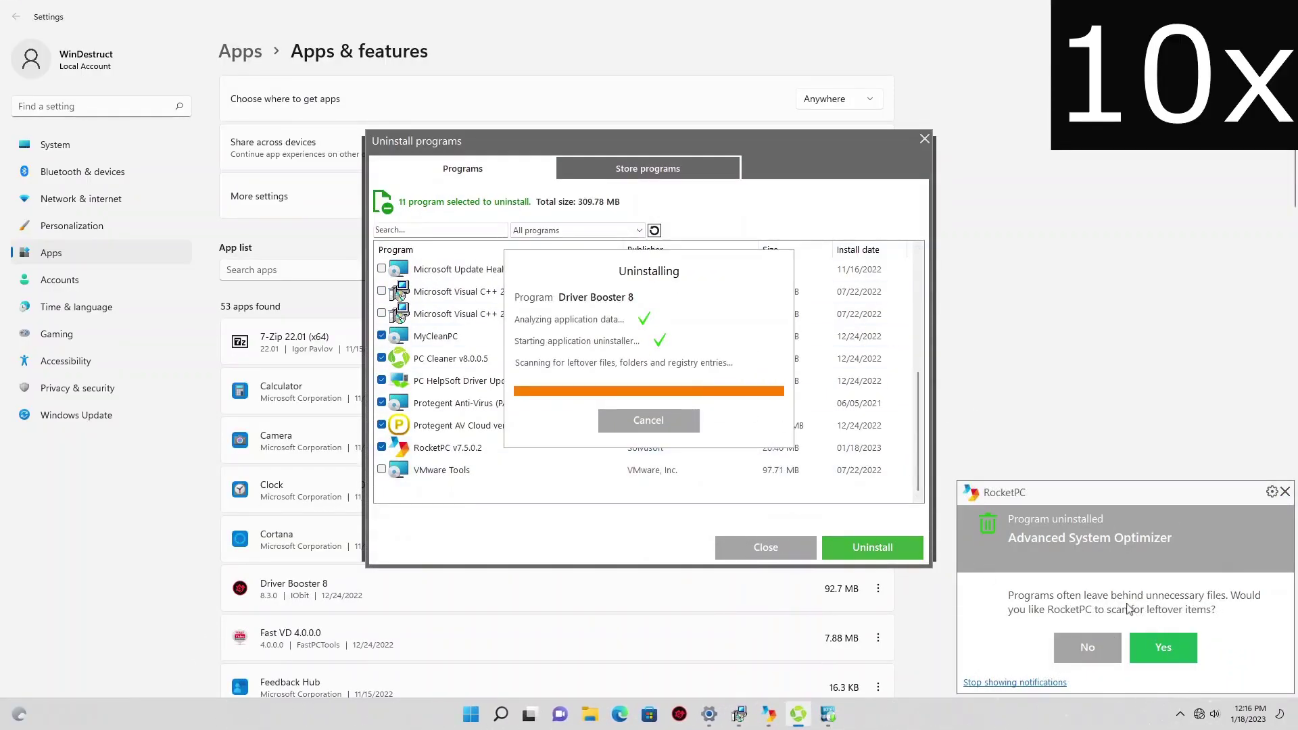
Move the Windows Activation window out of the way and go through the removal prompts of the selected programs
left_click_drag(689, 254, 263, 627)
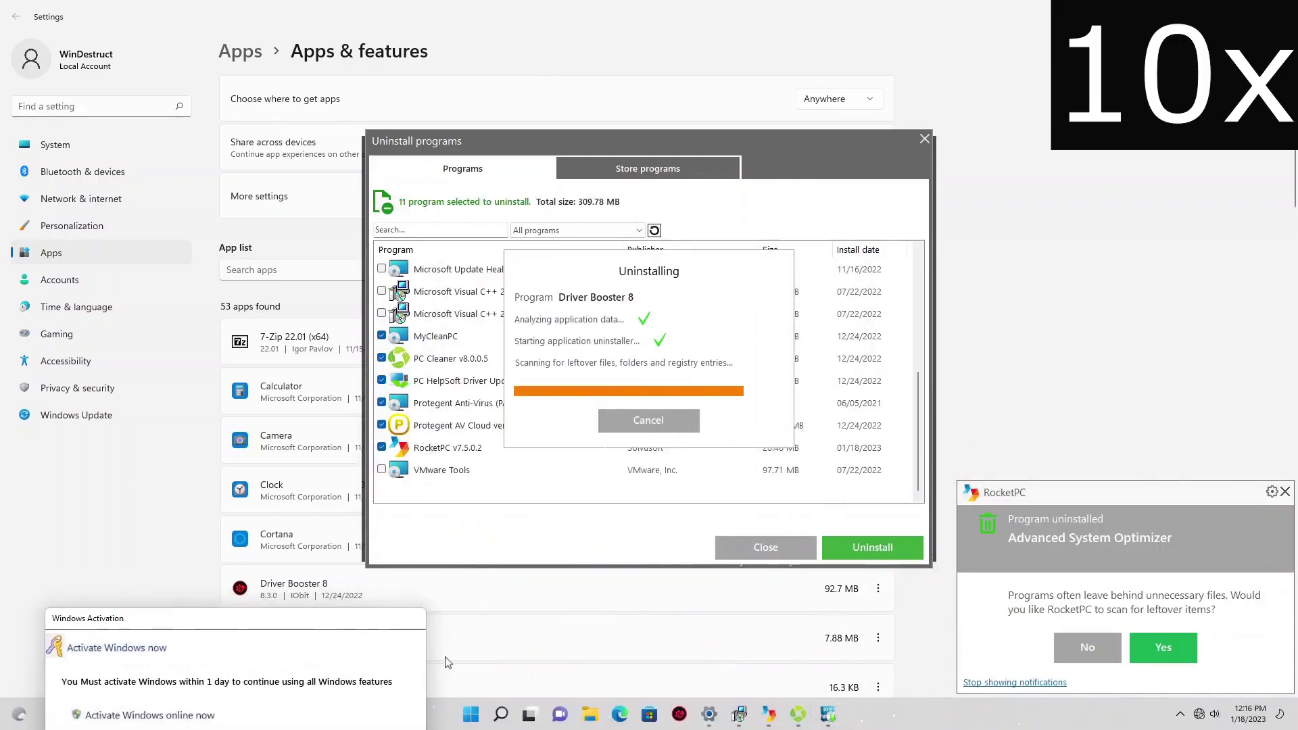
left_click(706, 432)
left_click(845, 507)
left_click(659, 398)
left_click(845, 507)
left_click(659, 399)
left_click(845, 507)
left_click(659, 398)
left_click(767, 419)
left_click(845, 507)
left_click(659, 396)
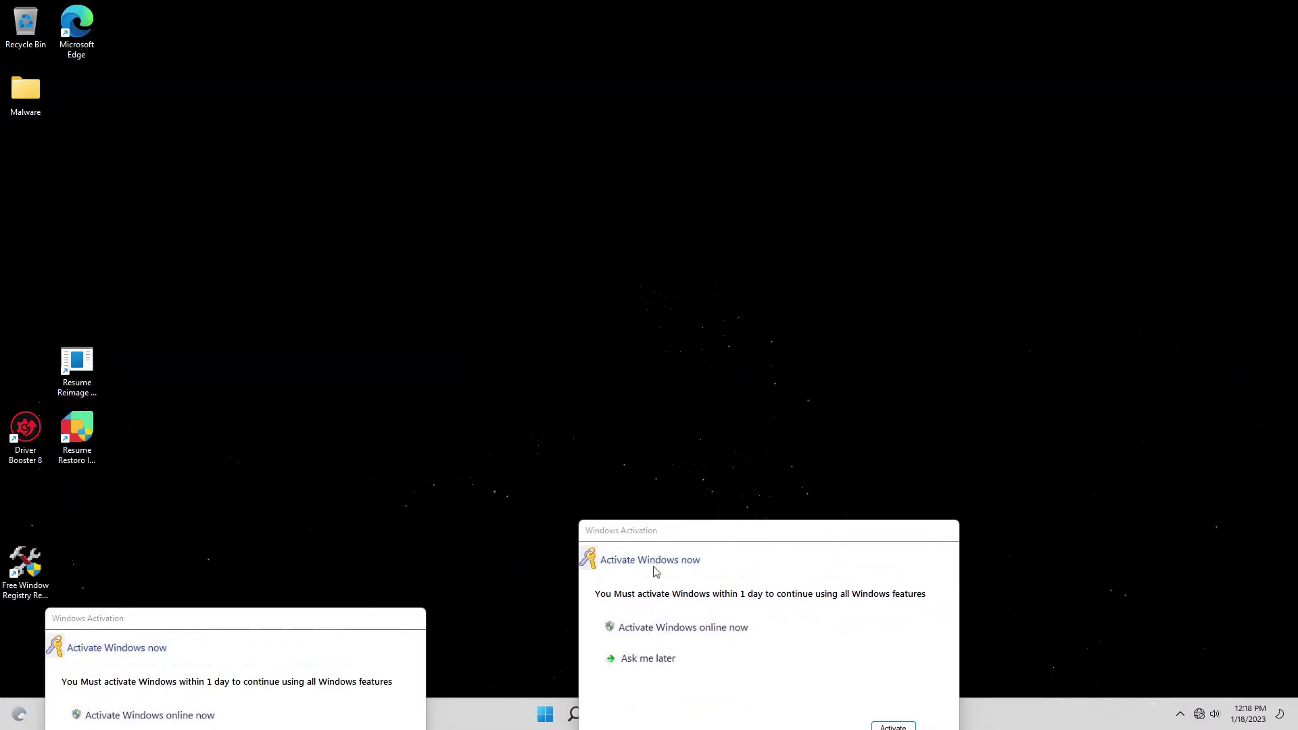
Open the user's AppData Roaming folder in File Explorer
key("super+r")
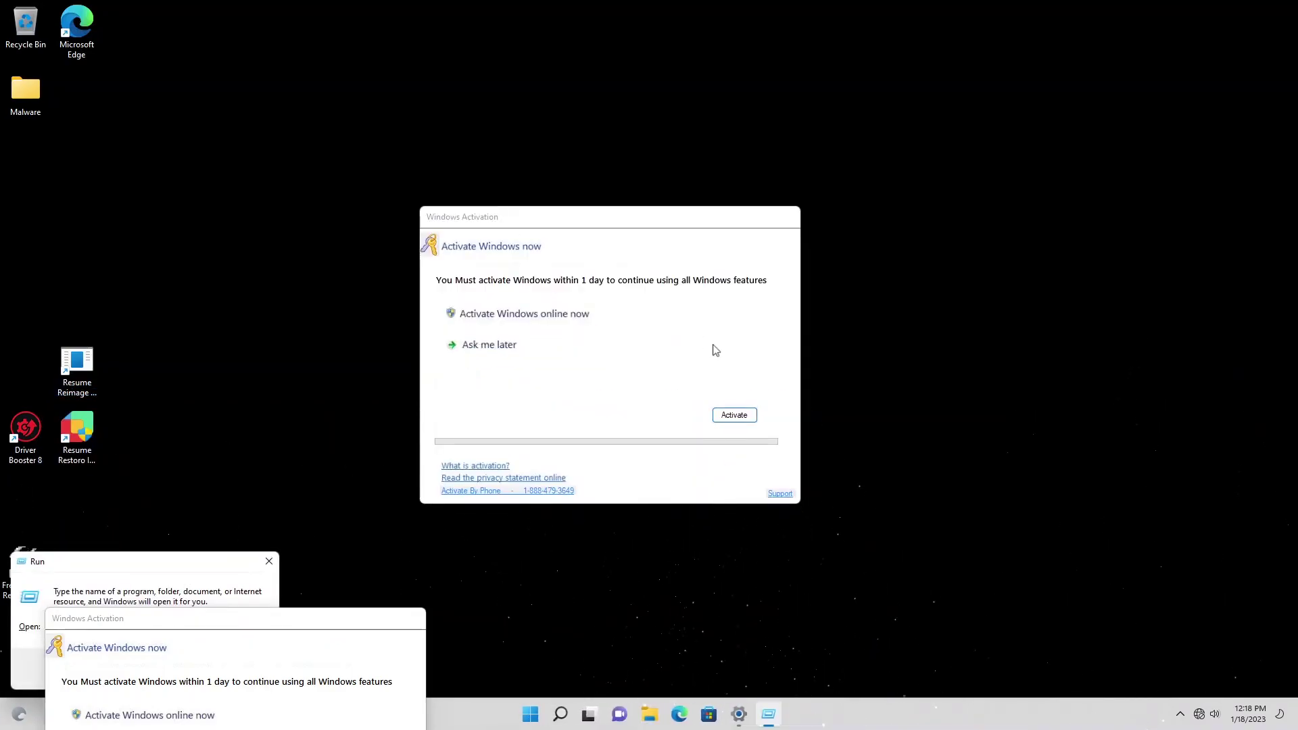
key("Return")
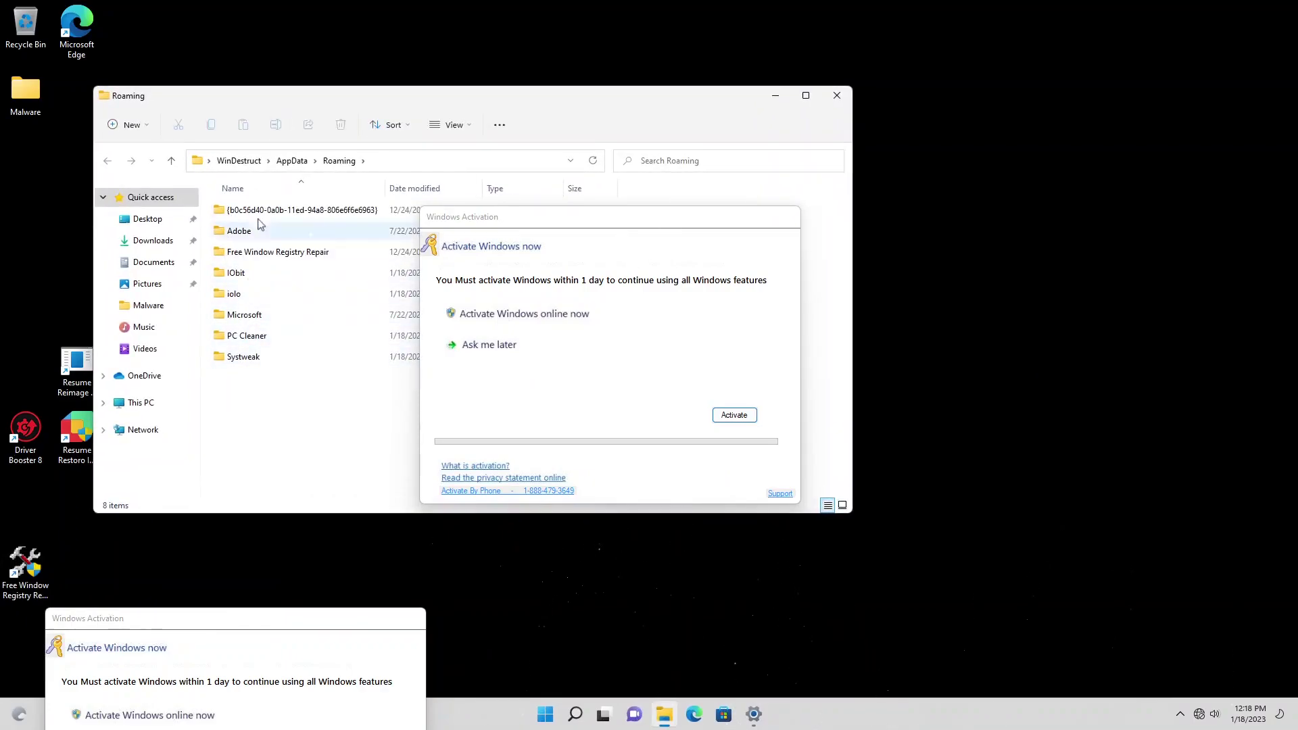
left_click_drag(356, 428, 313, 444)
Return to Settings, look through all installed apps and search for "startup" to open the Startup Apps settings
left_click(754, 714)
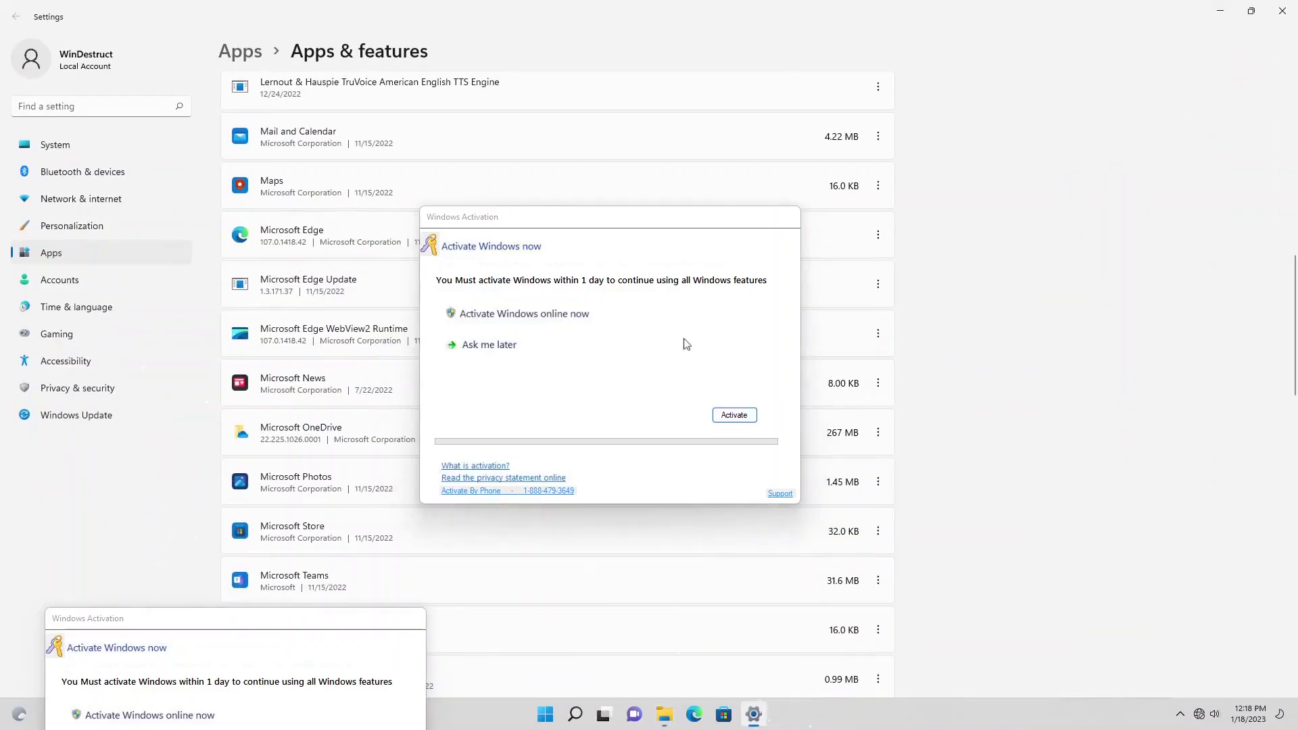
left_click(545, 715)
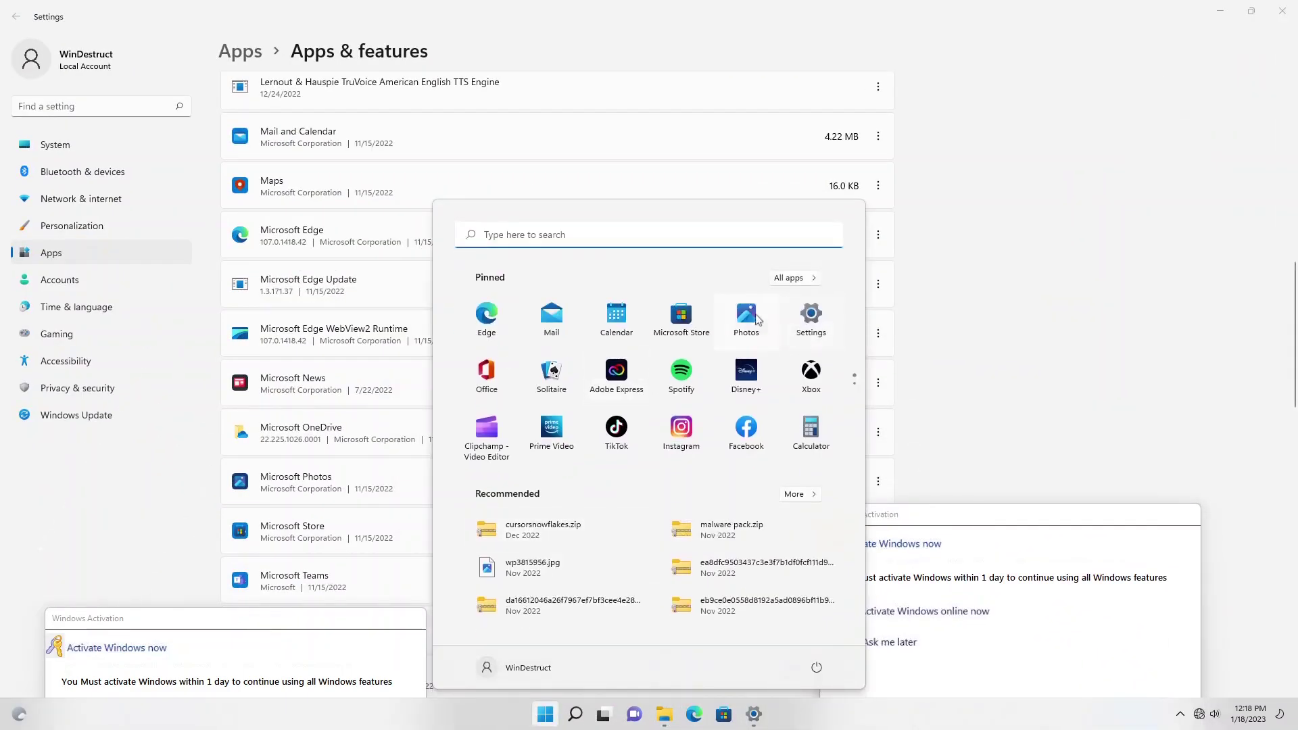
left_click(795, 278)
left_click_drag(863, 321, 866, 505)
left_click(679, 231)
type("startup")
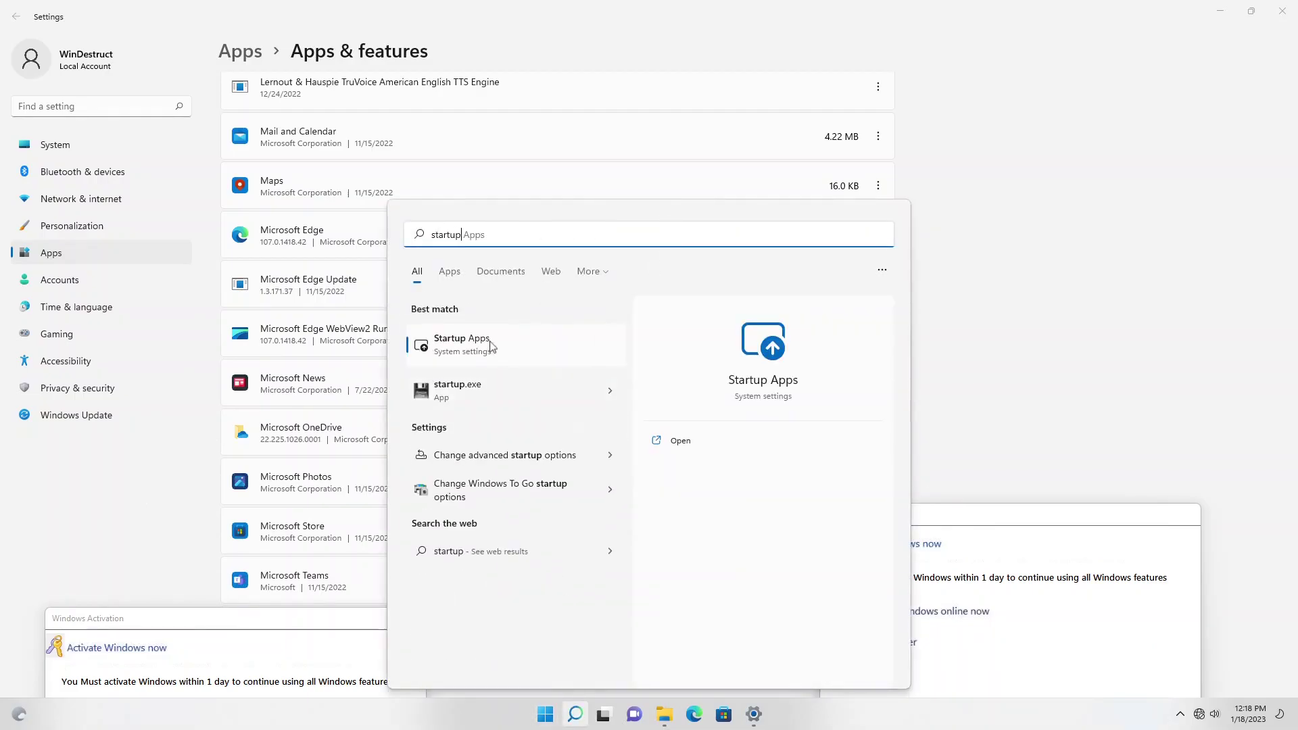
left_click(535, 347)
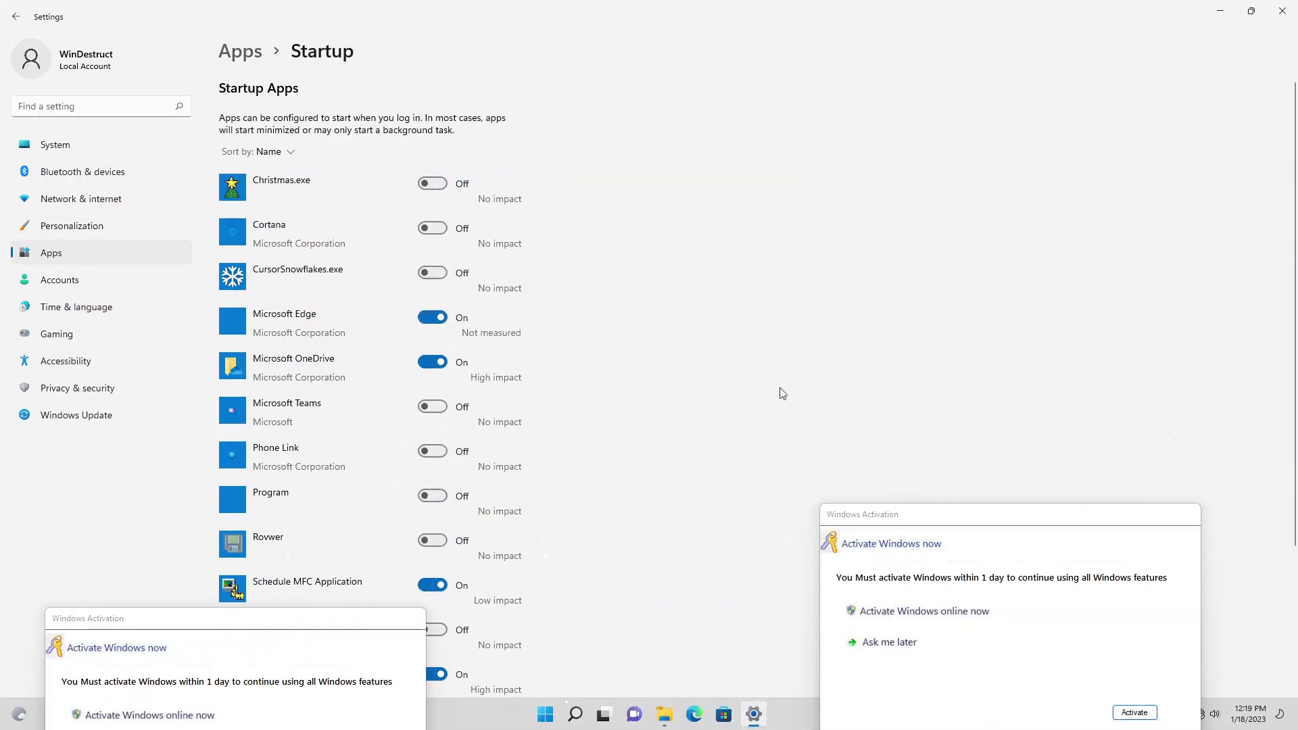
Turn off Schedule MFC Application in the startup apps list and close Settings to return to the Roaming folder
left_click_drag(1287, 141, 1284, 318)
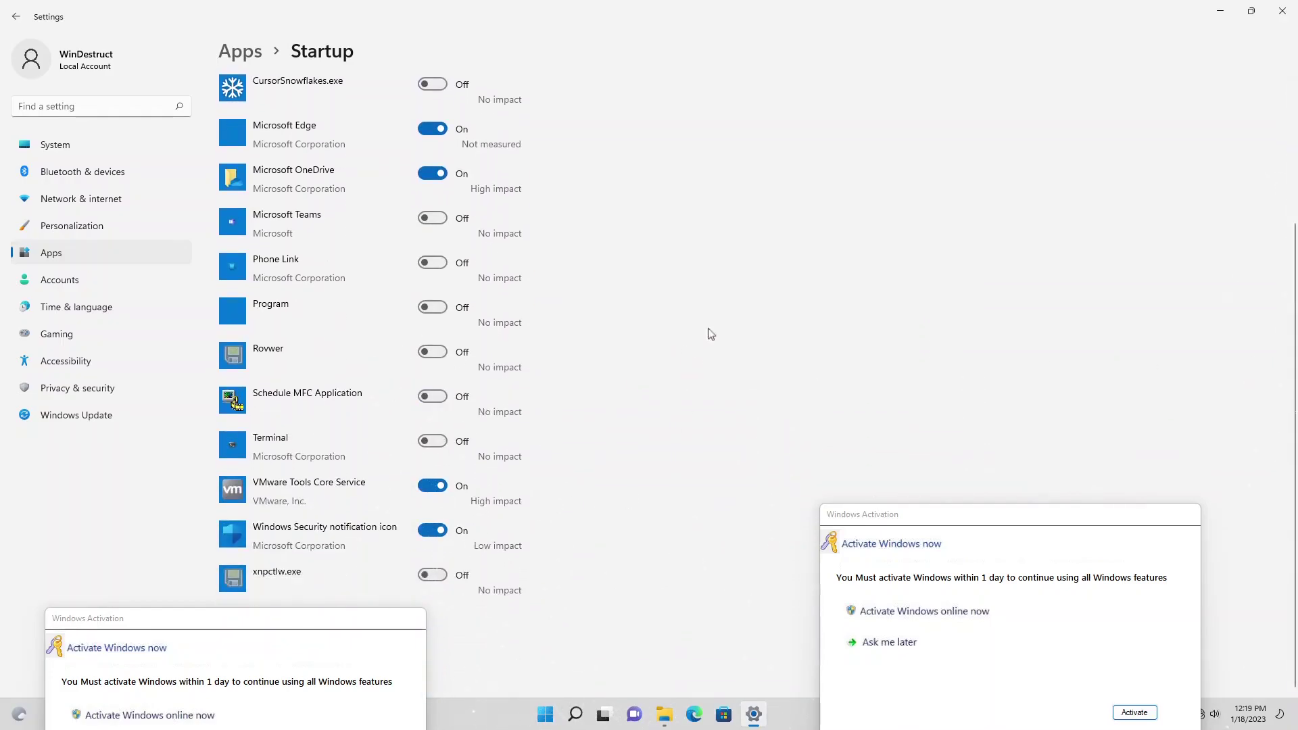
left_click(1282, 11)
left_click_drag(385, 405, 570, 499)
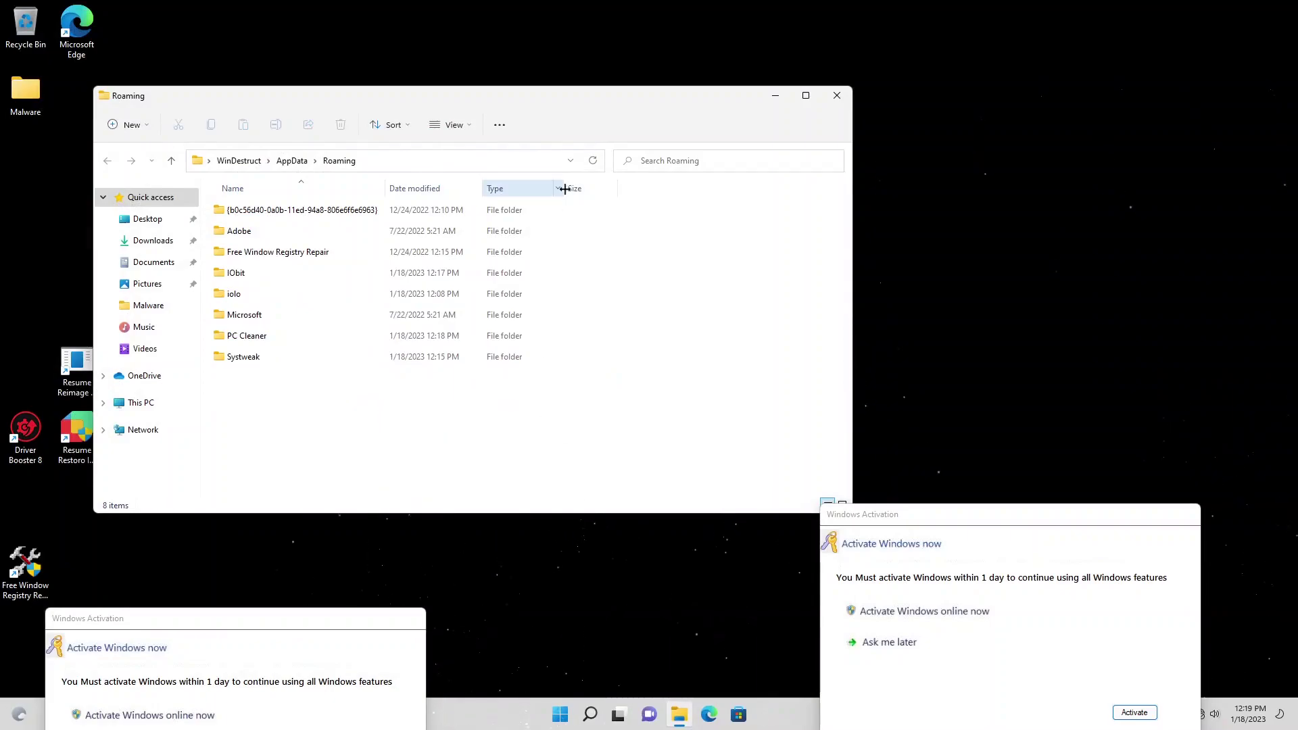
Move the Windows Activation window clear of the taskbar and try to open Task Manager
left_click(559, 716)
left_click(906, 483)
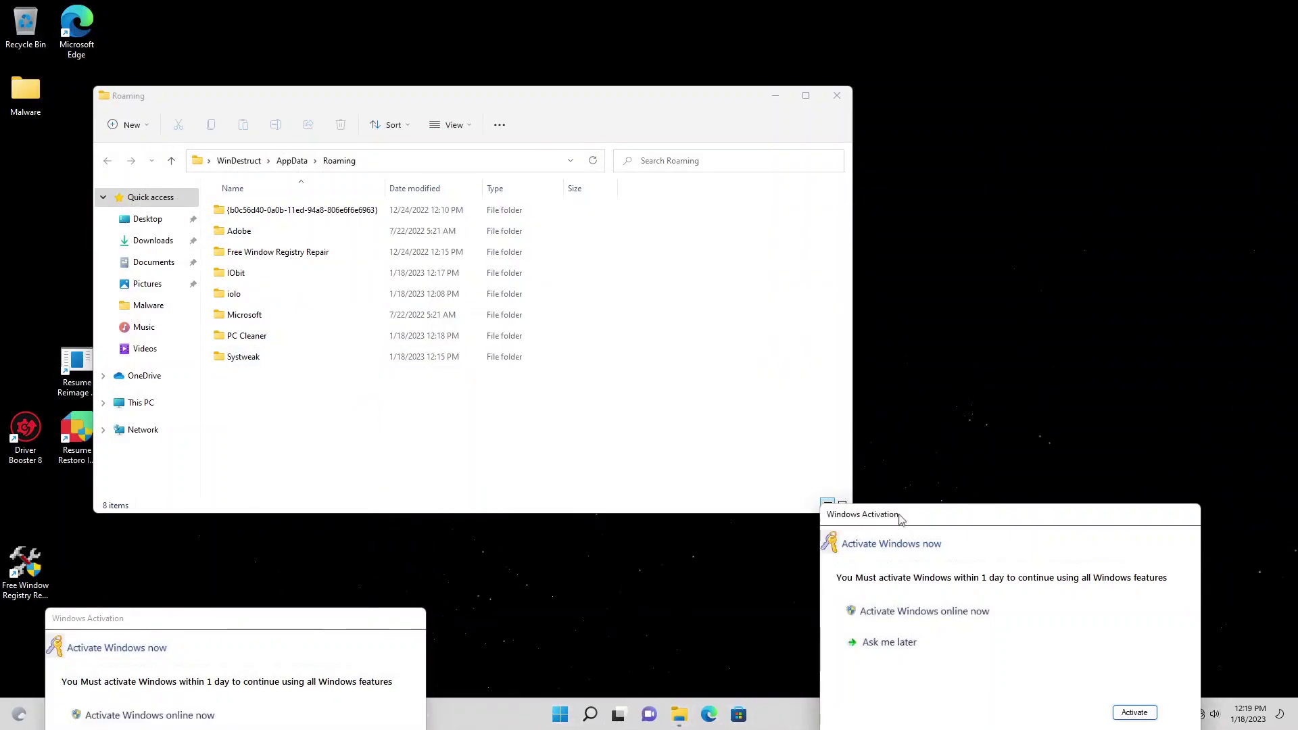
left_click_drag(901, 519, 957, 373)
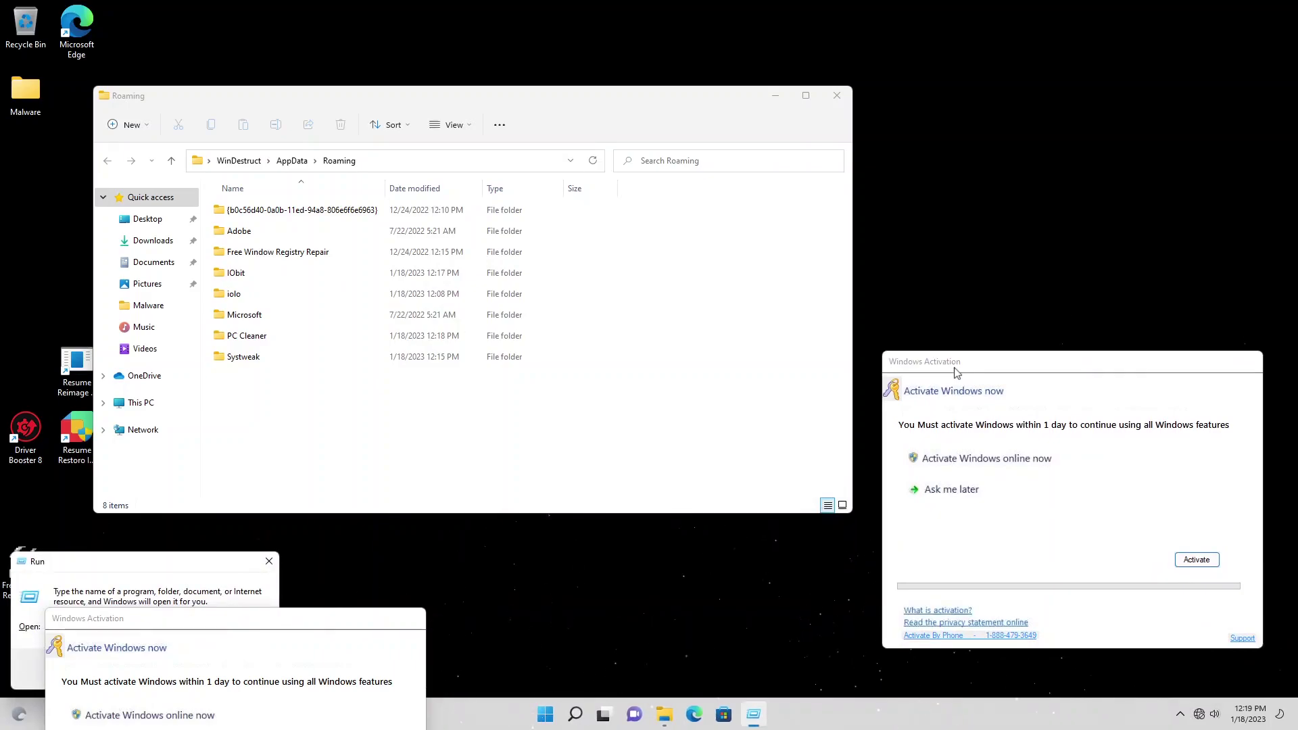
key("ctrl+shift+Escape")
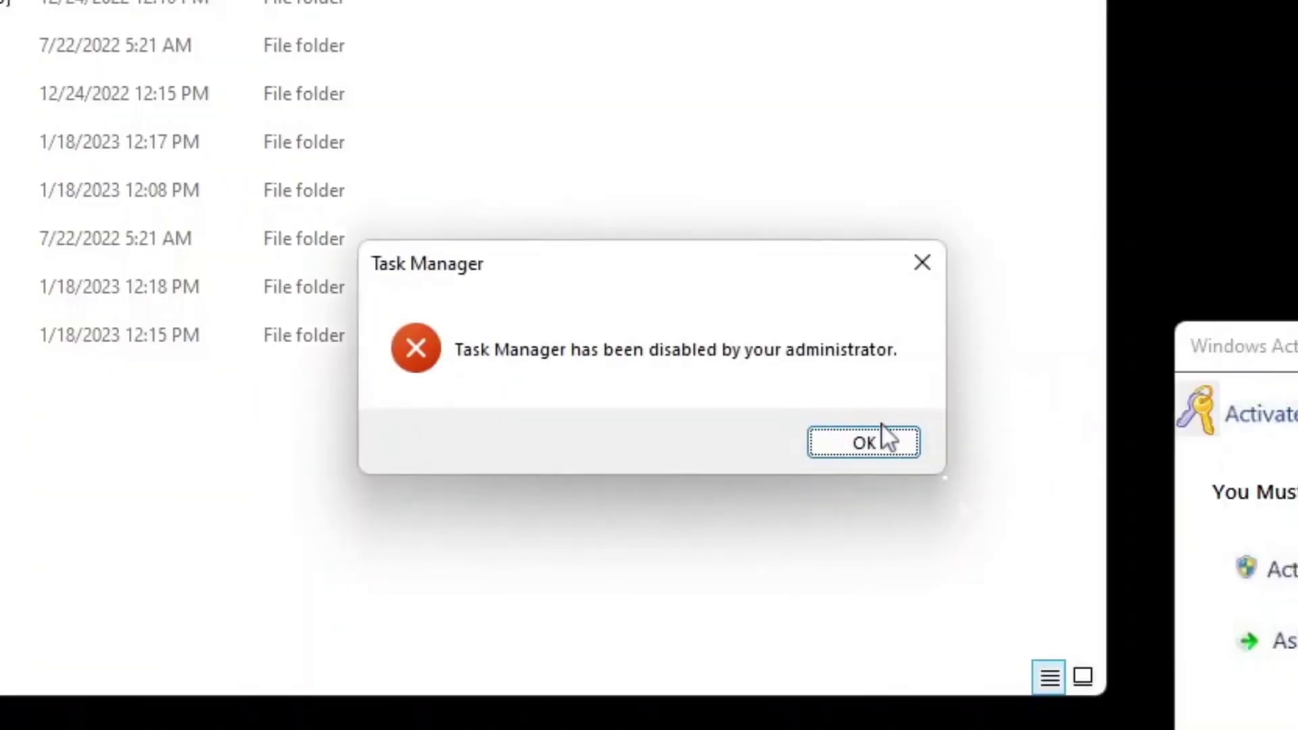
left_click(872, 440)
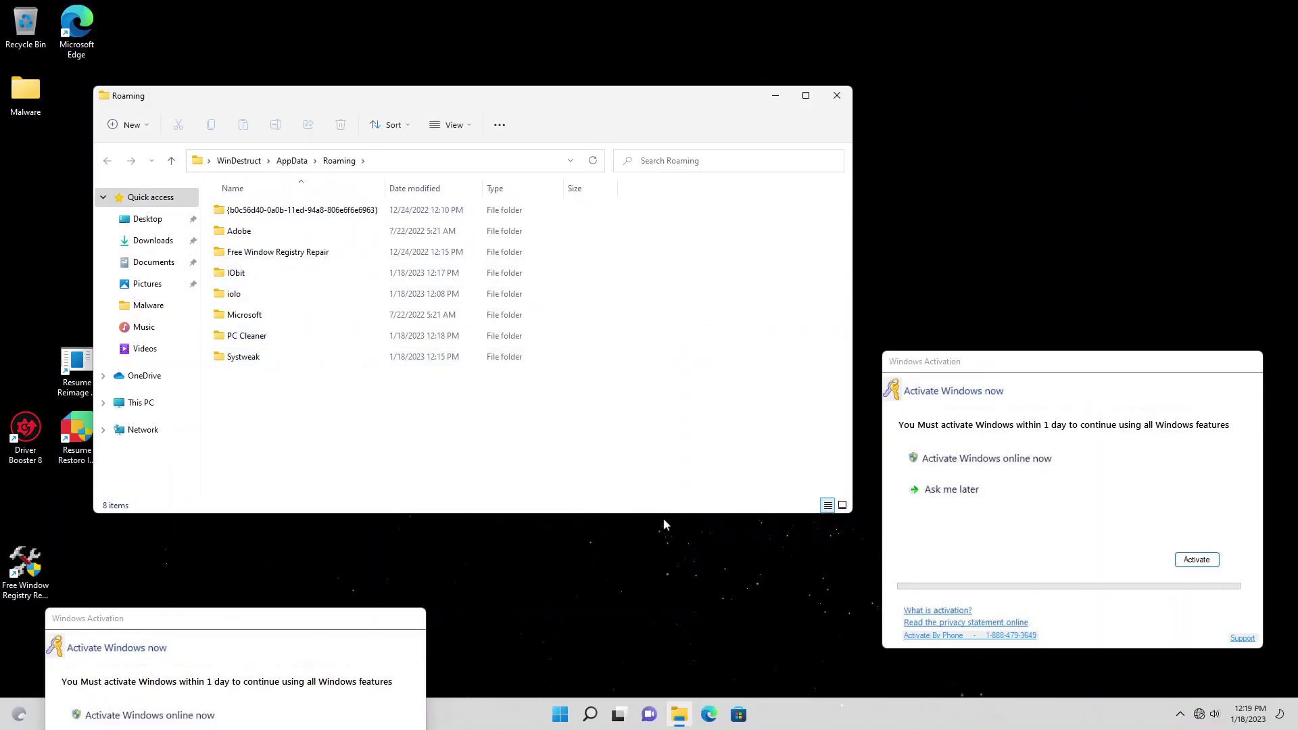
Search for "cmd", open Command Prompt as administrator and move the Windows Activation window off it
left_click(560, 714)
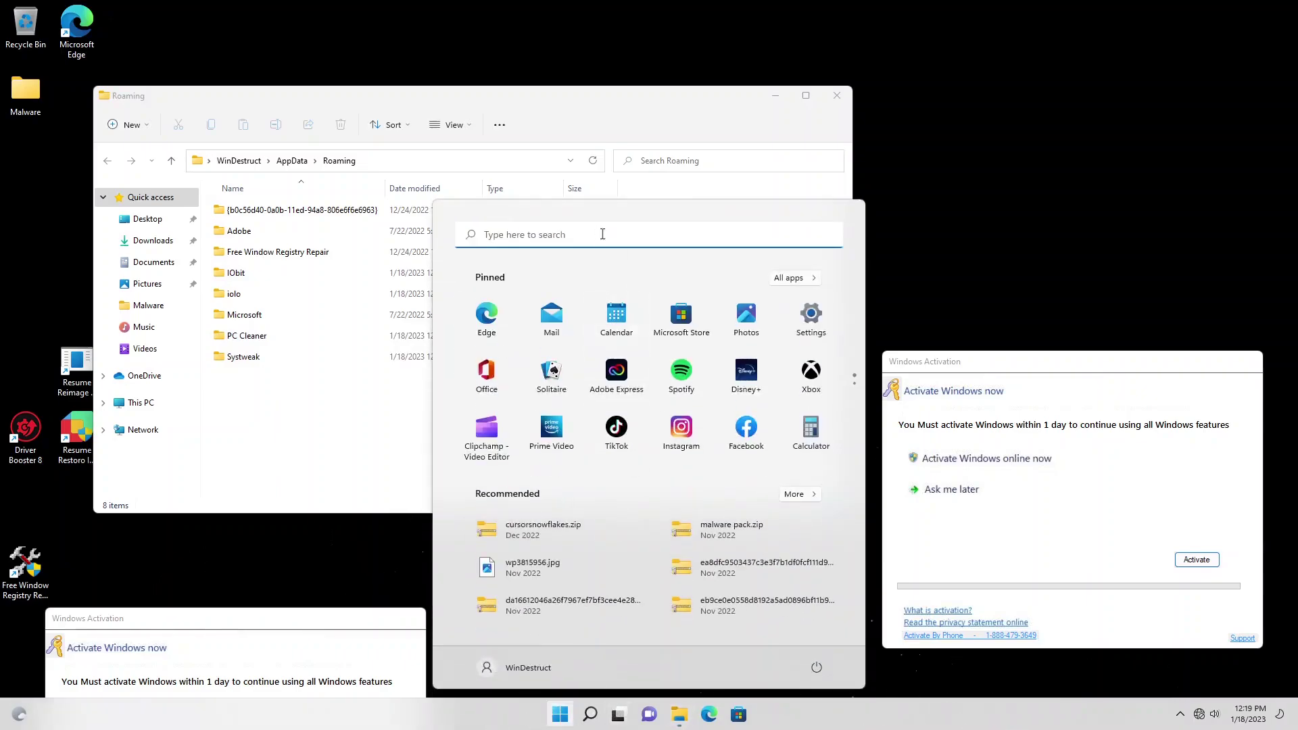
left_click(867, 243)
right_click(879, 242)
left_click(894, 234)
left_click(559, 707)
type("cmd")
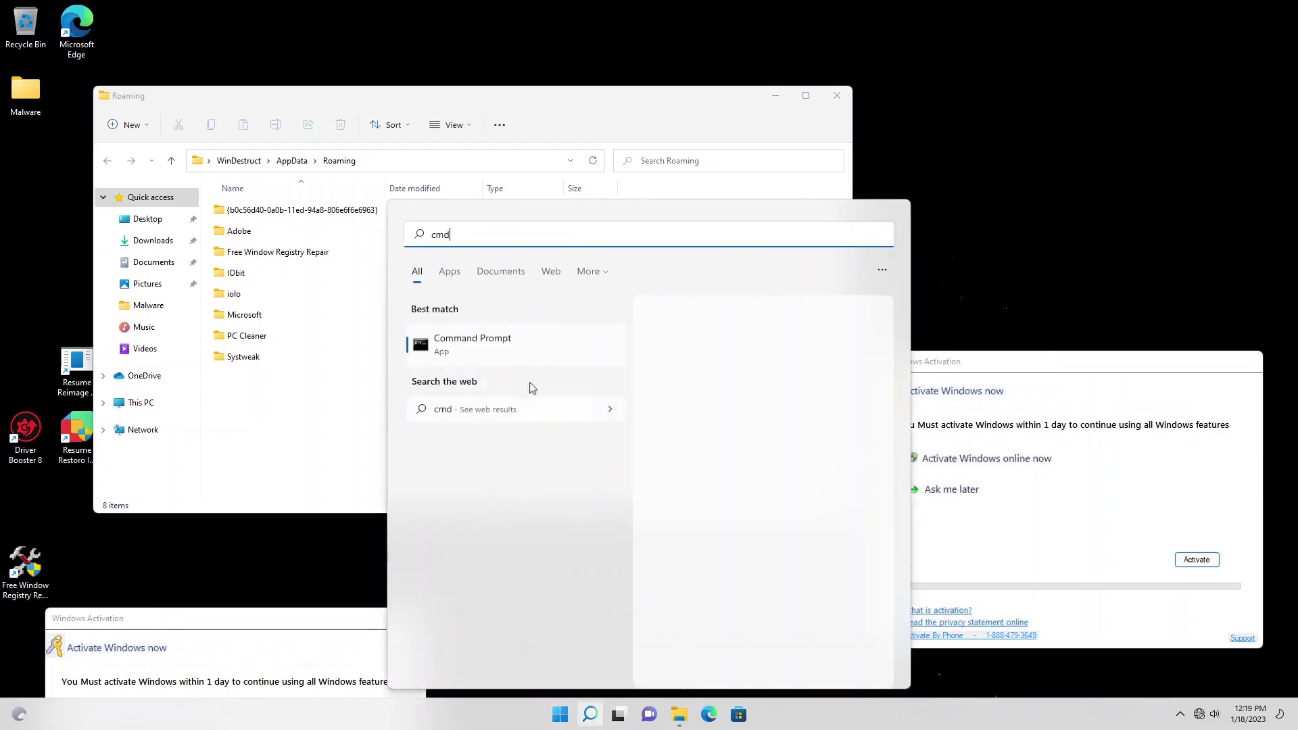
left_click(560, 360)
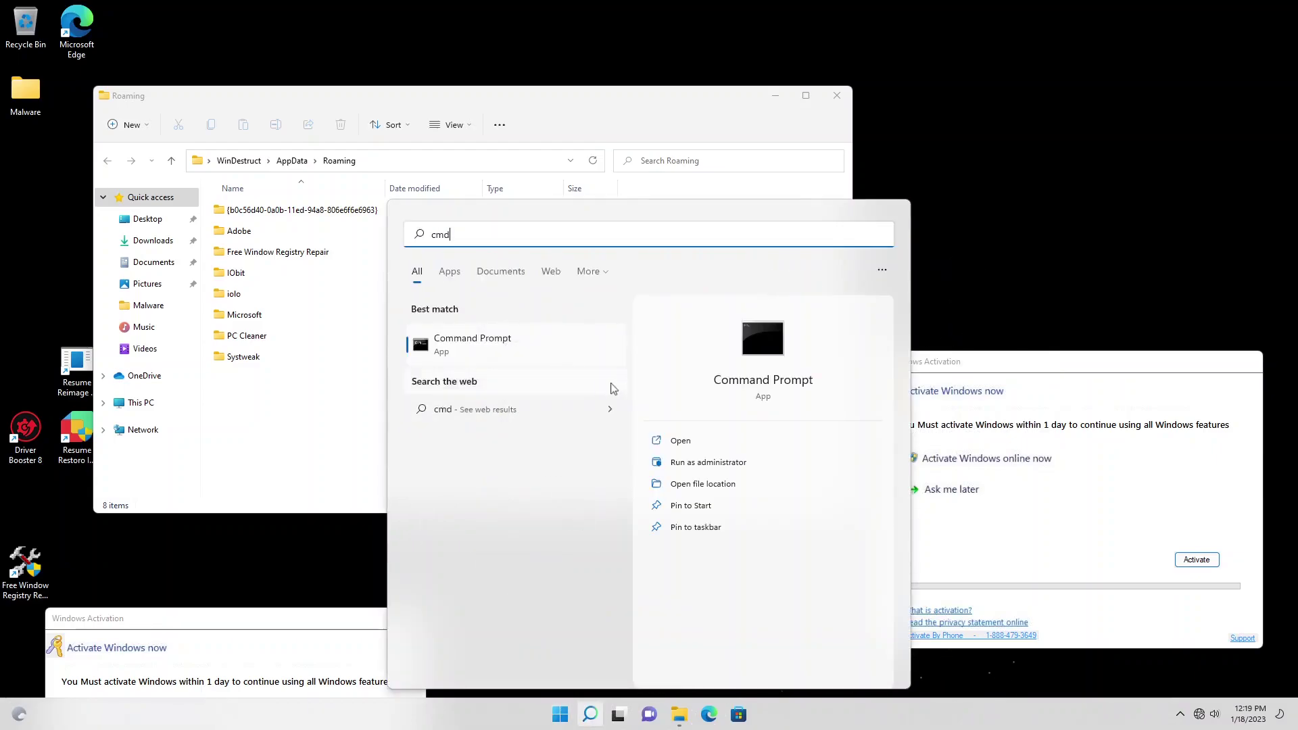
left_click(596, 454)
left_click_drag(331, 174, 478, 235)
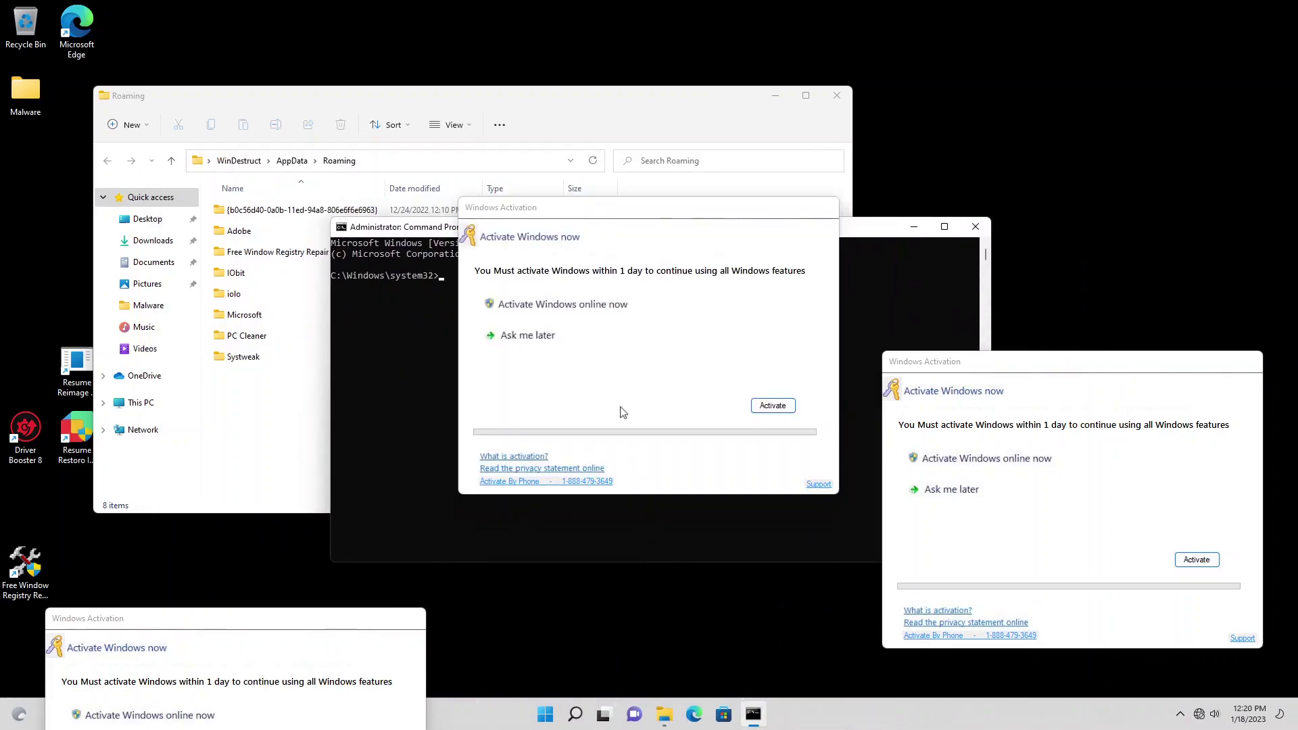
left_click_drag(510, 208, 477, 601)
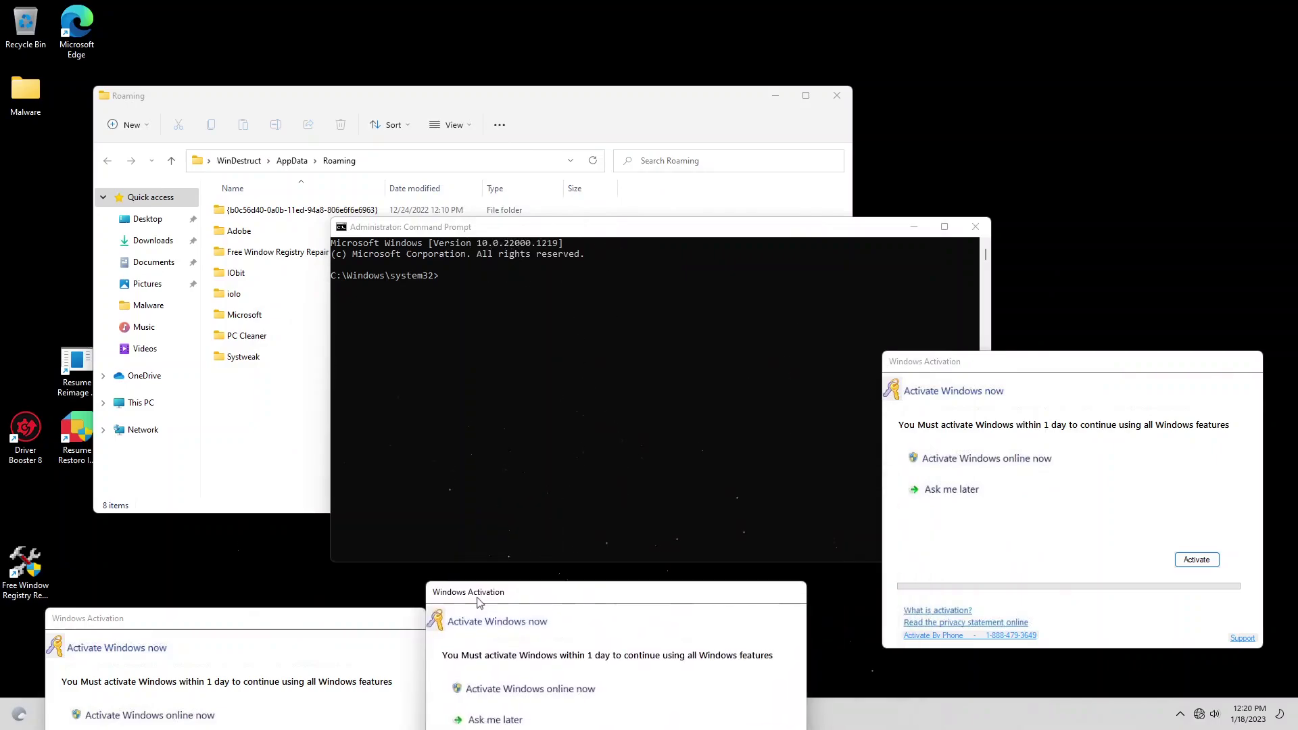
Run regedit with elevated rights and expand the HKEY_CURRENT_USER\Software key
key("super+r")
type("regedit")
key("Return")
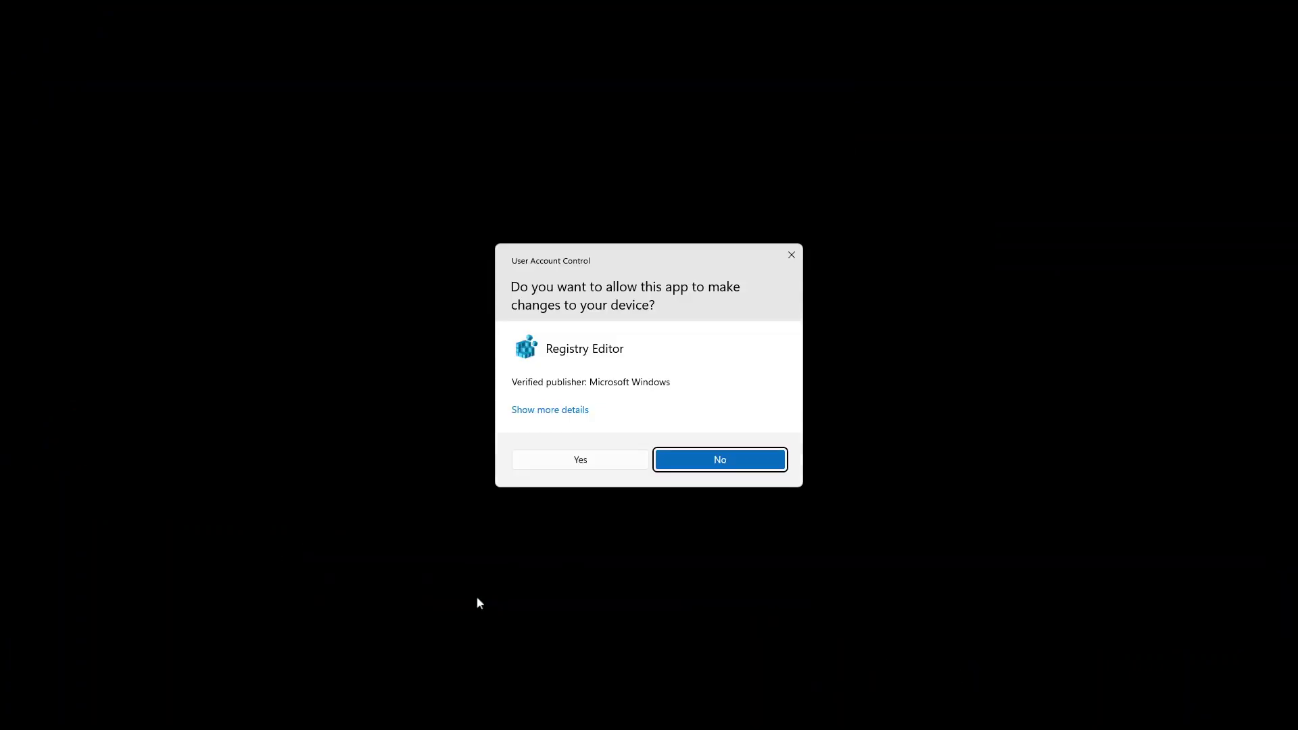
left_click(720, 458)
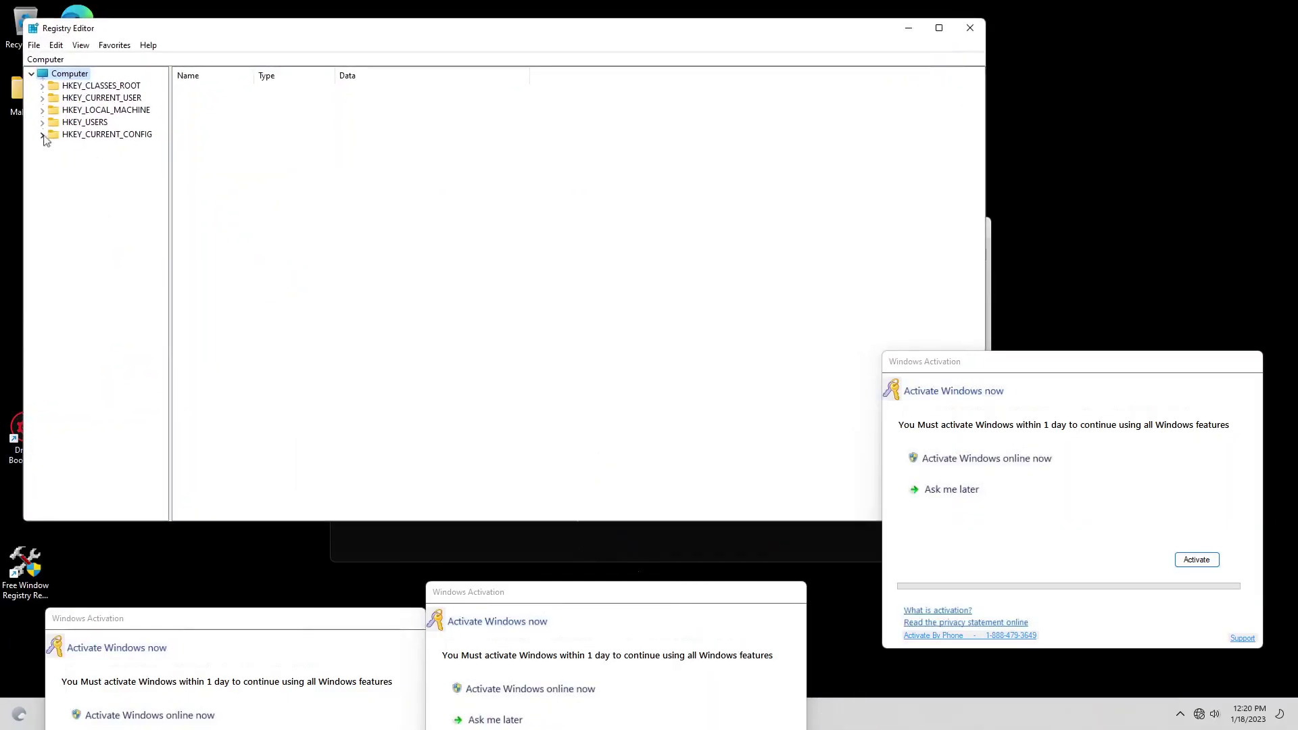
left_click(42, 97)
left_click(53, 207)
Delete the keys of the unwanted programs under HKEY_CURRENT_USER\Software
left_click(155, 365)
key("Delete")
key("Return")
key("Down")
key("Delete")
key("Return")
key("Down")
key("Delete")
key("Return")
key("Delete")
key("Return")
Go up the Software key list to HWiNFO32, expand it and select its Sensors subkey
key("Down")
key("Up")
key("Up")
key("Up")
key("Up")
key("Up")
key("Up")
key("Right")
key("Right")
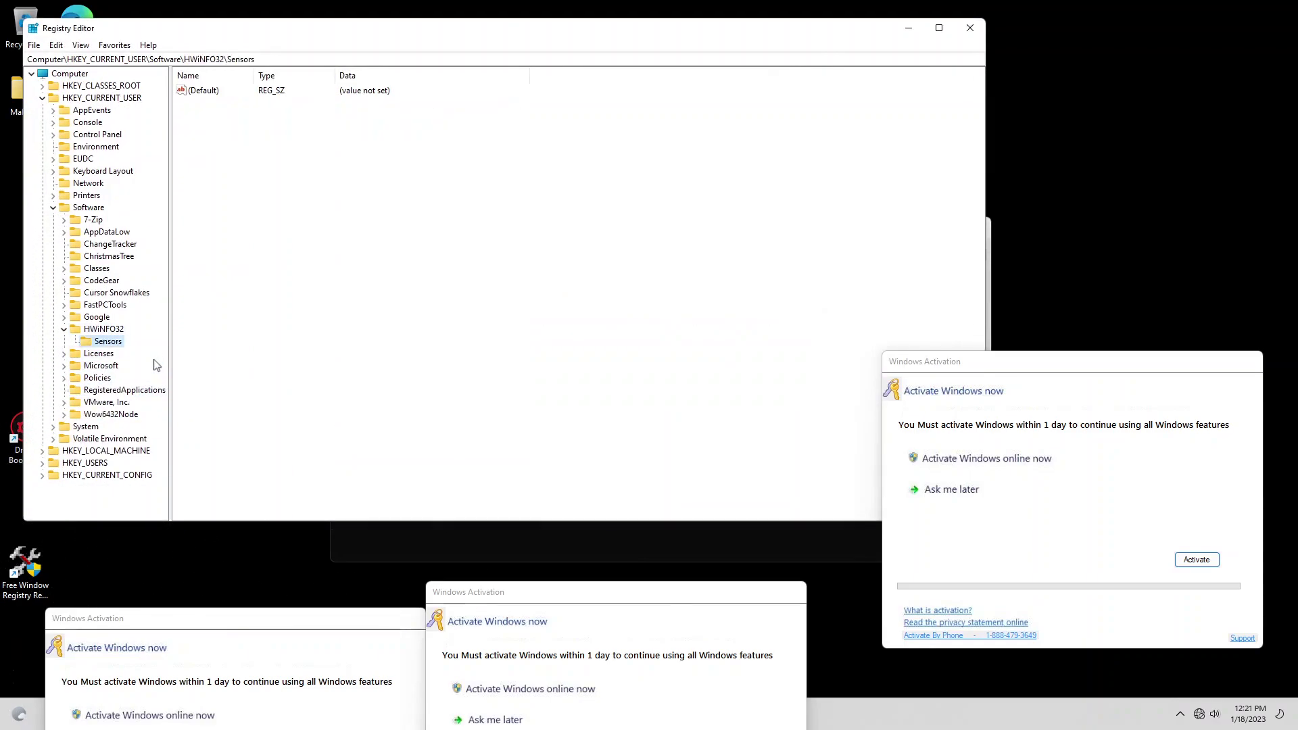
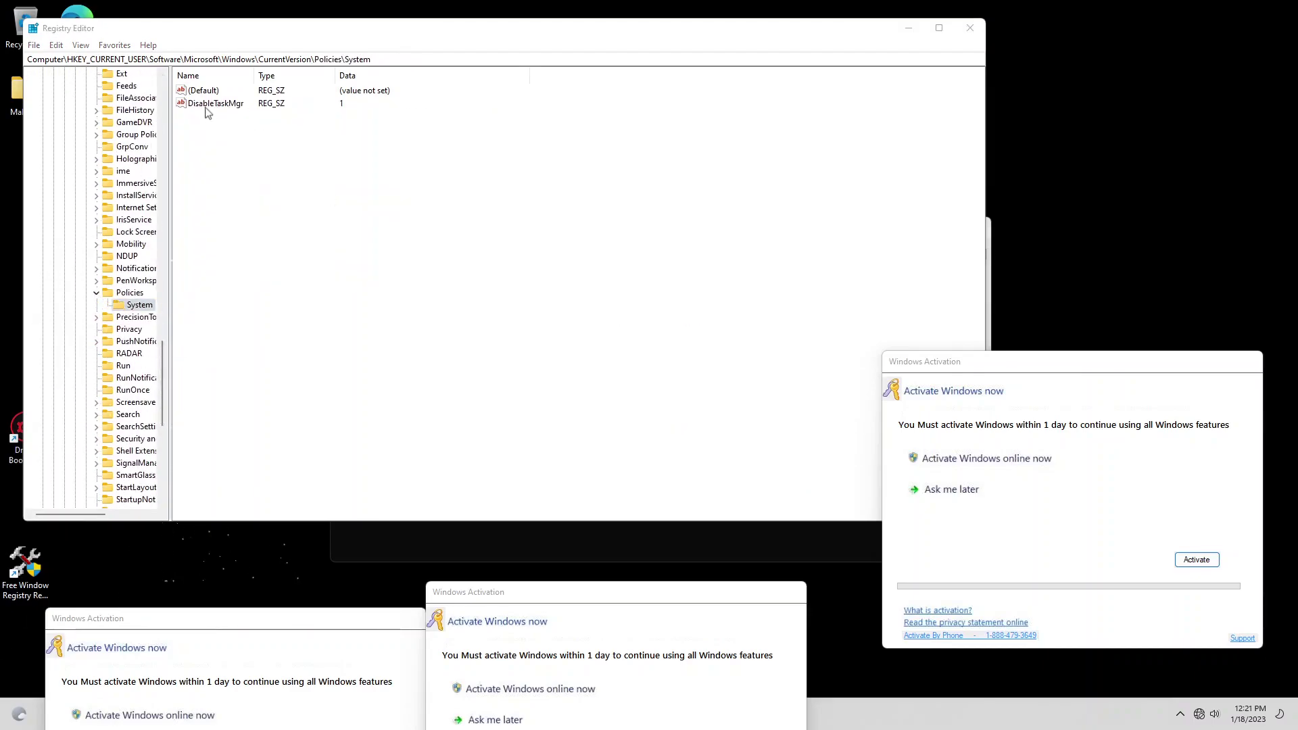
Close Registry Editor and try to launch Task Manager by running taskmgr in Command Prompt
left_click(970, 28)
type("taskmgr")
key("Return")
key("Return")
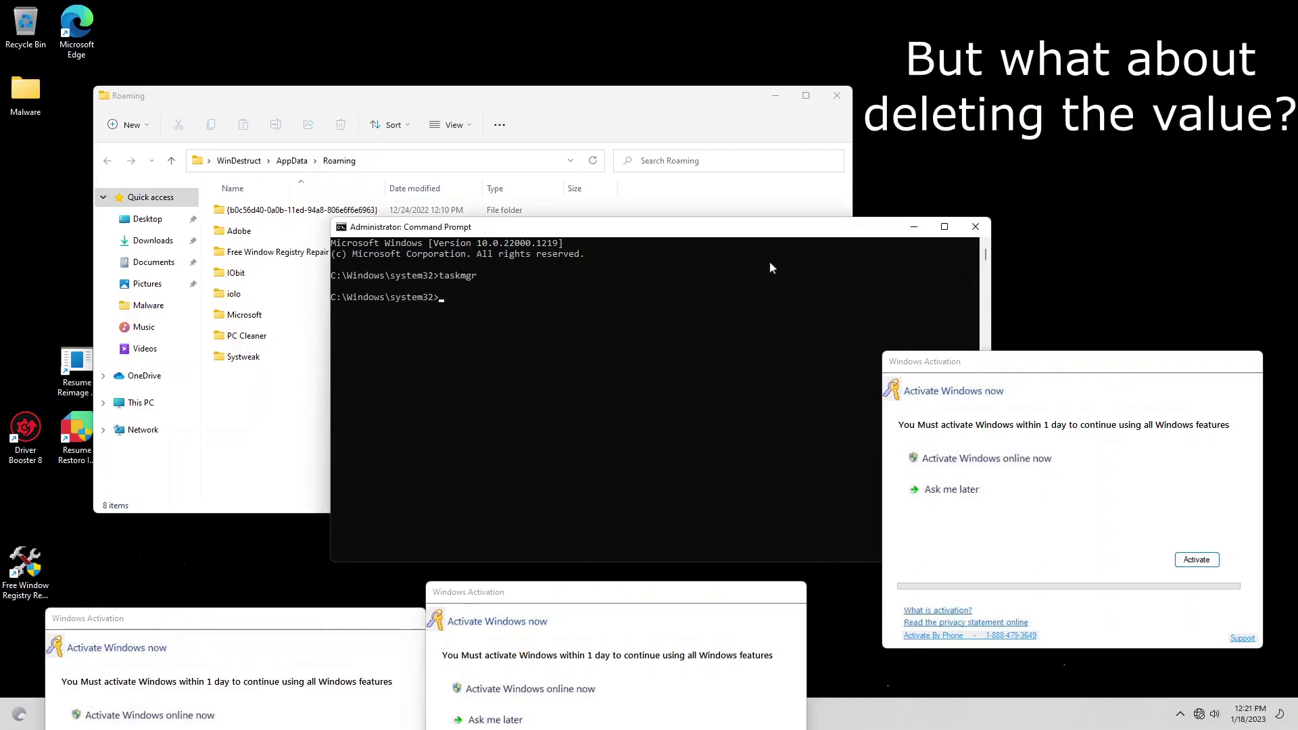
Run regedit from Command Prompt and delete the DisableTaskMgr value under CurrentVersion\Policies\System
type("regedit")
key("Return")
left_click(56, 172)
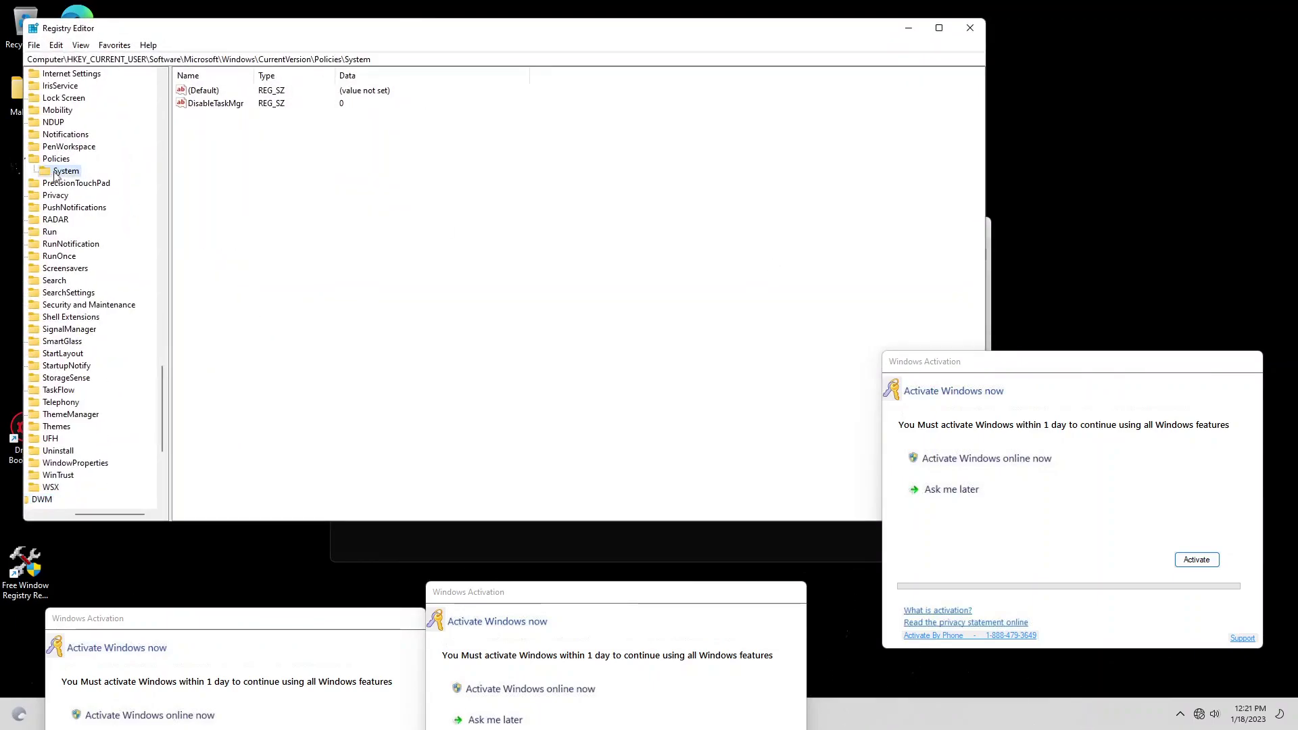
key("Delete")
key("Return")
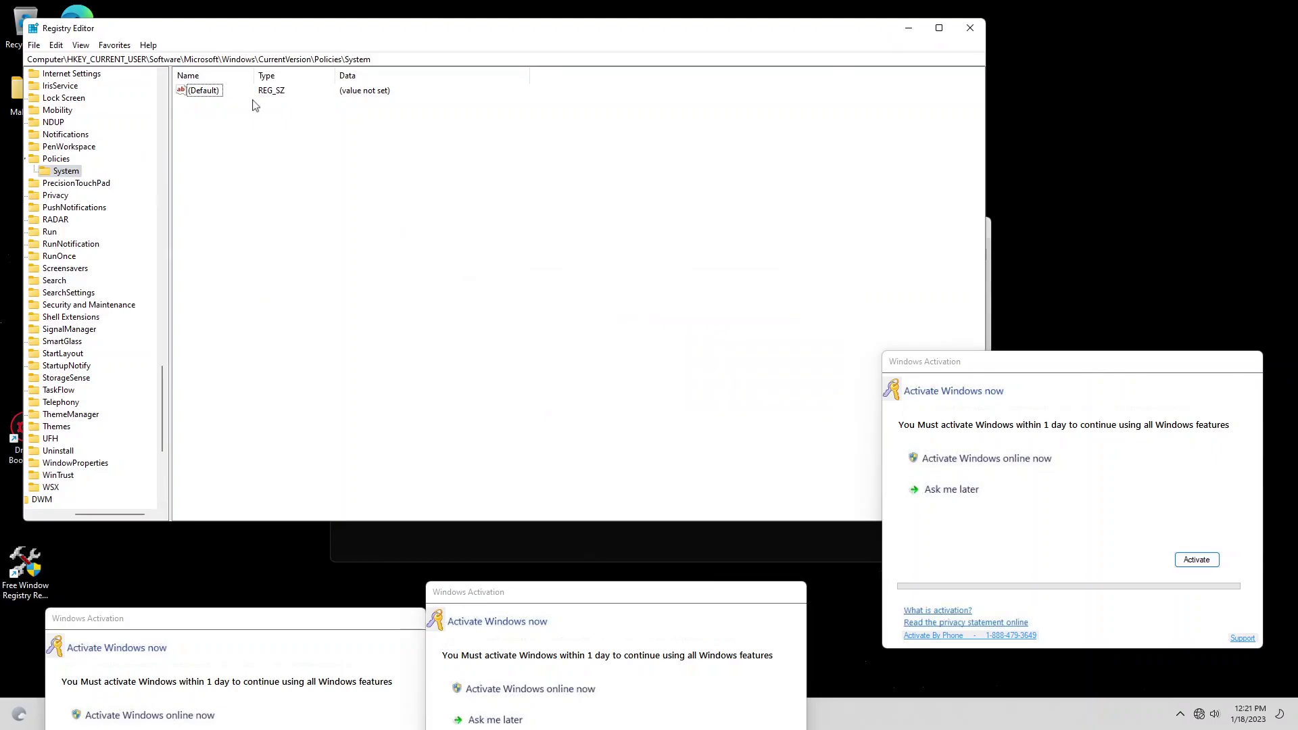
Close Registry Editor, run taskmgr in Command Prompt and end the Free YouTube Downloader task
left_click(969, 28)
type("taskmgr")
key("Return")
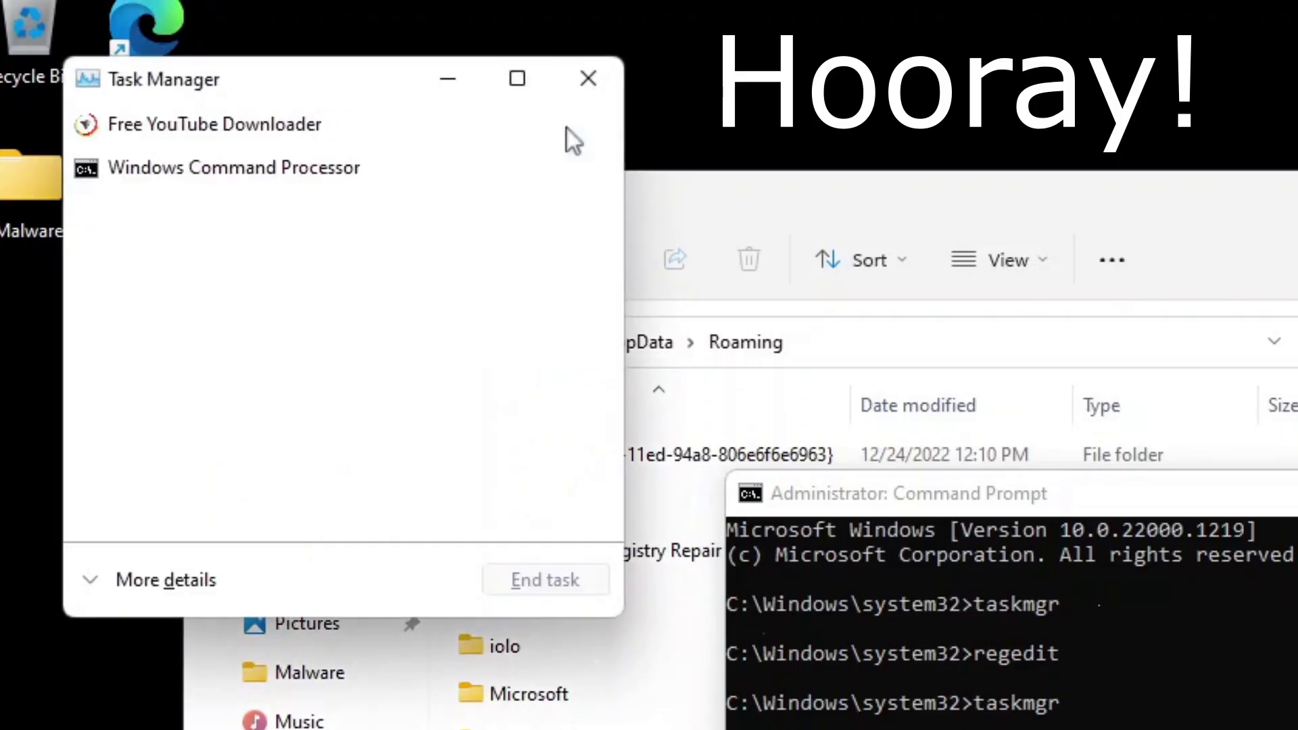
left_click(215, 124)
left_click(545, 580)
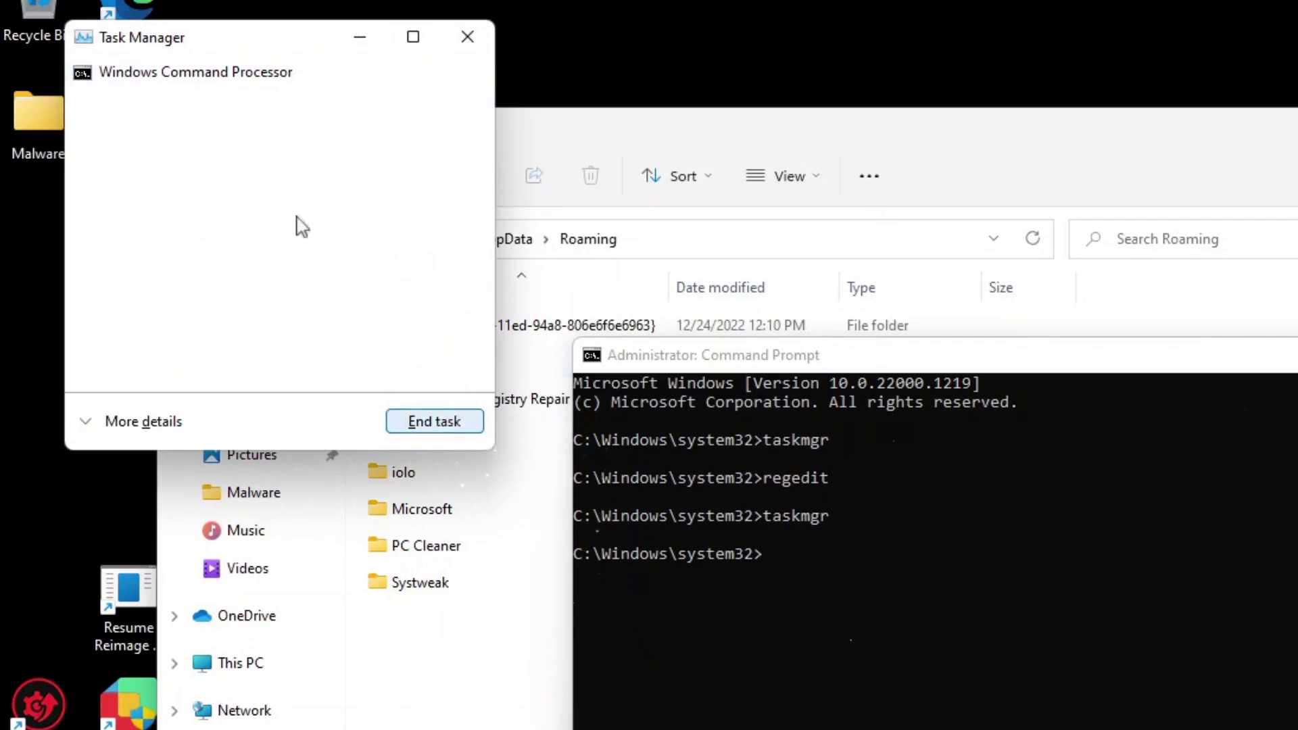
Show Task Manager's full details and end the CursorSnowflakes.exe background process
left_click(144, 421)
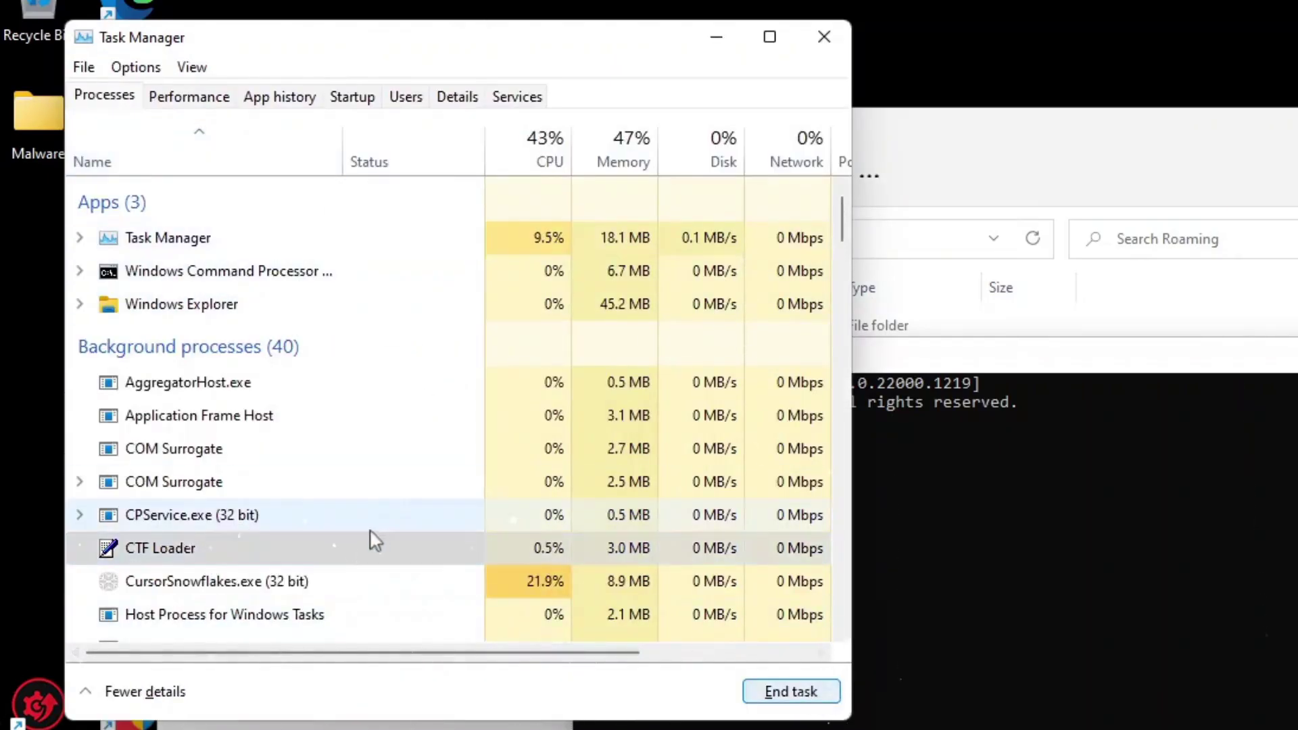
left_click(362, 585)
left_click(784, 690)
left_click(212, 556)
left_click(788, 693)
End the PizzaPricer, rovwer.exe and Schedule MFC Application background processes
left_click_drag(845, 221, 845, 260)
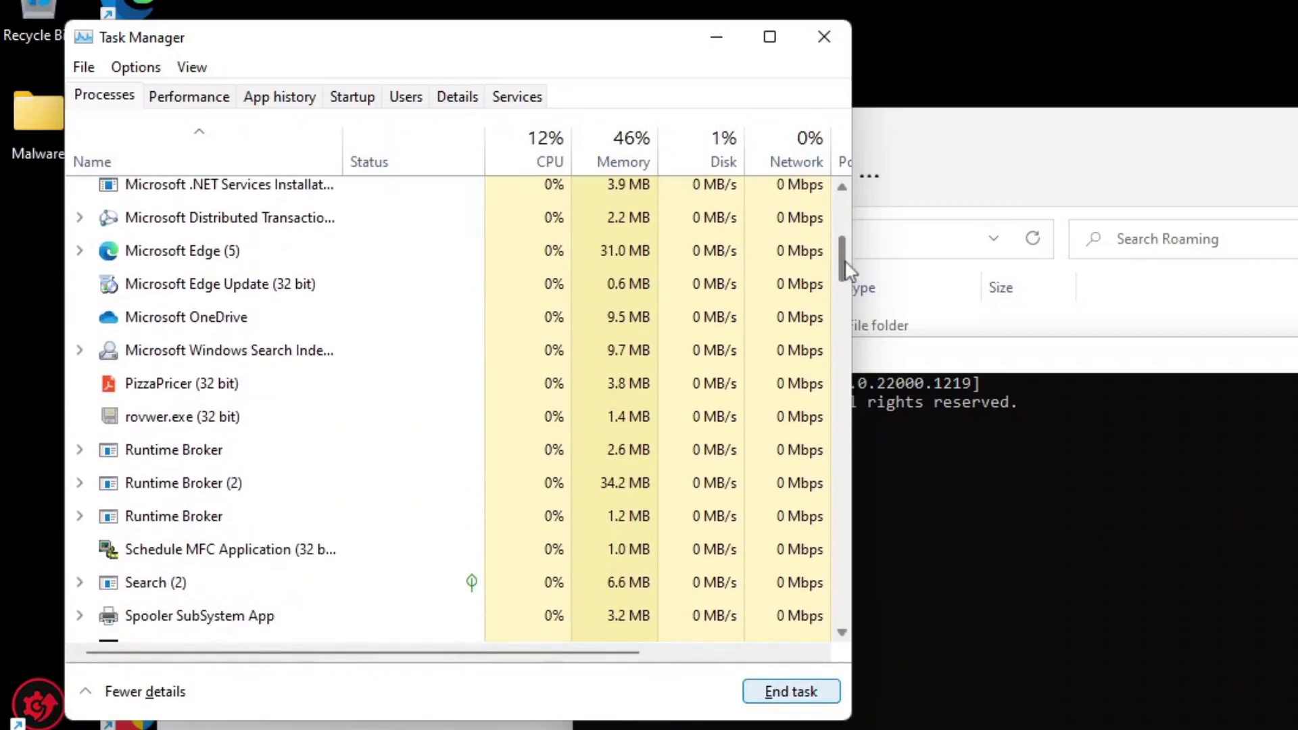
left_click(270, 381)
key("Delete")
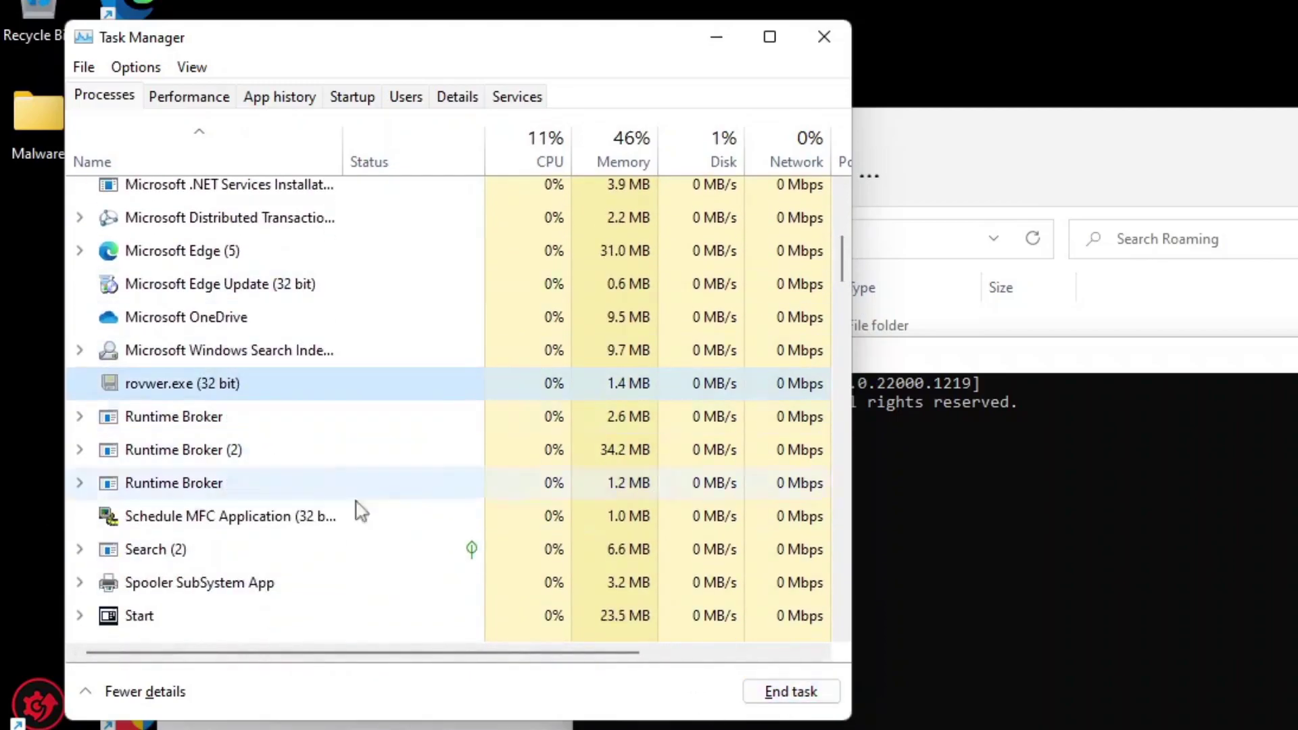
left_click(777, 690)
left_click(291, 517)
left_click(791, 691)
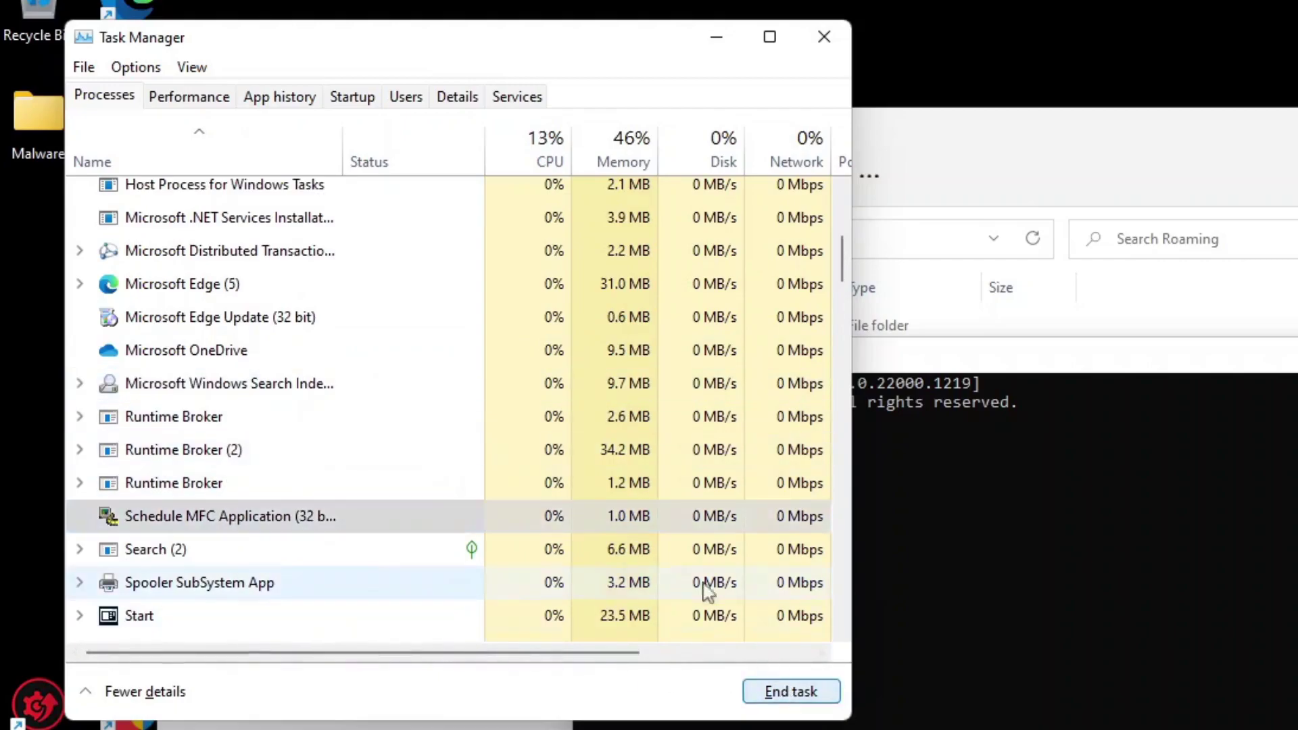
End one more unwanted process in the process list and close Task Manager
left_click_drag(841, 255, 642, 250)
left_click(406, 385)
left_click(749, 693)
left_click(1268, 599)
scroll(839, 304, "down", 1)
left_click(196, 95)
left_click(824, 36)
Search for "add" to open Add or remove programs and try to uninstall Driver Booster 8
left_click(545, 714)
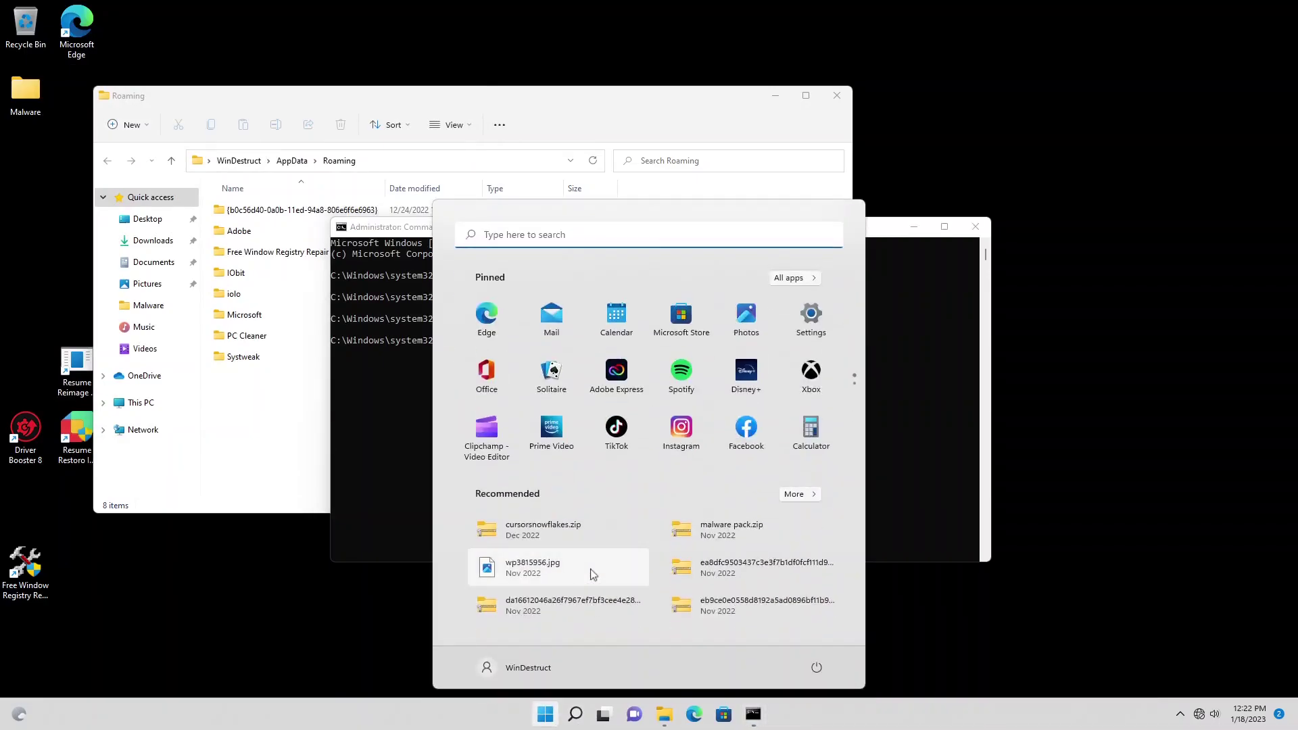
type("add")
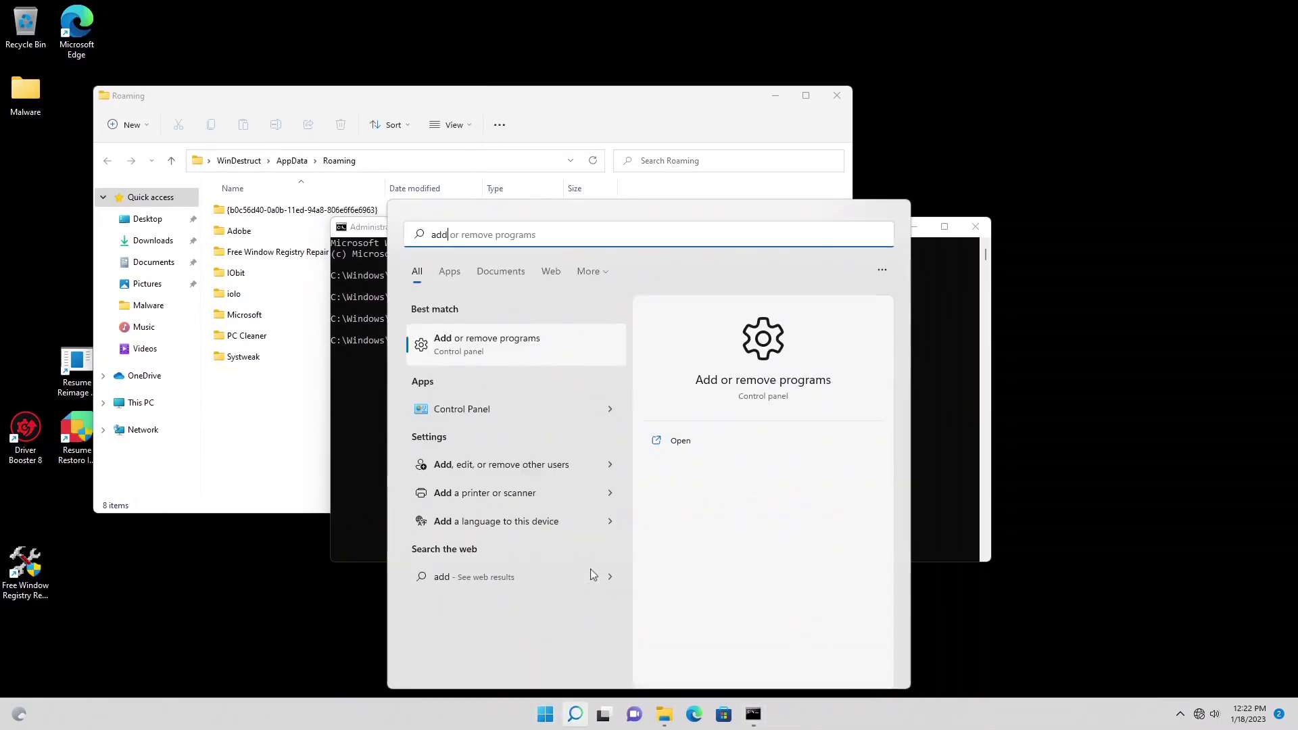
key("Return")
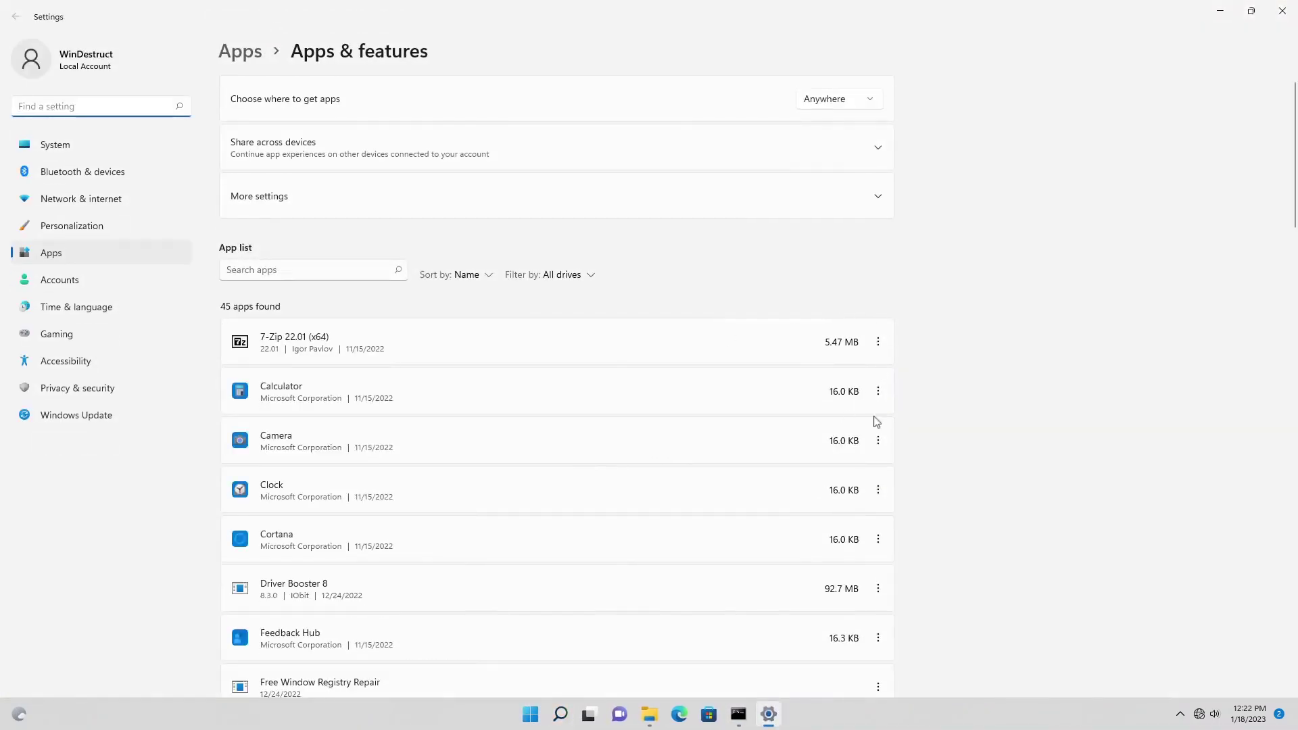
left_click(792, 640)
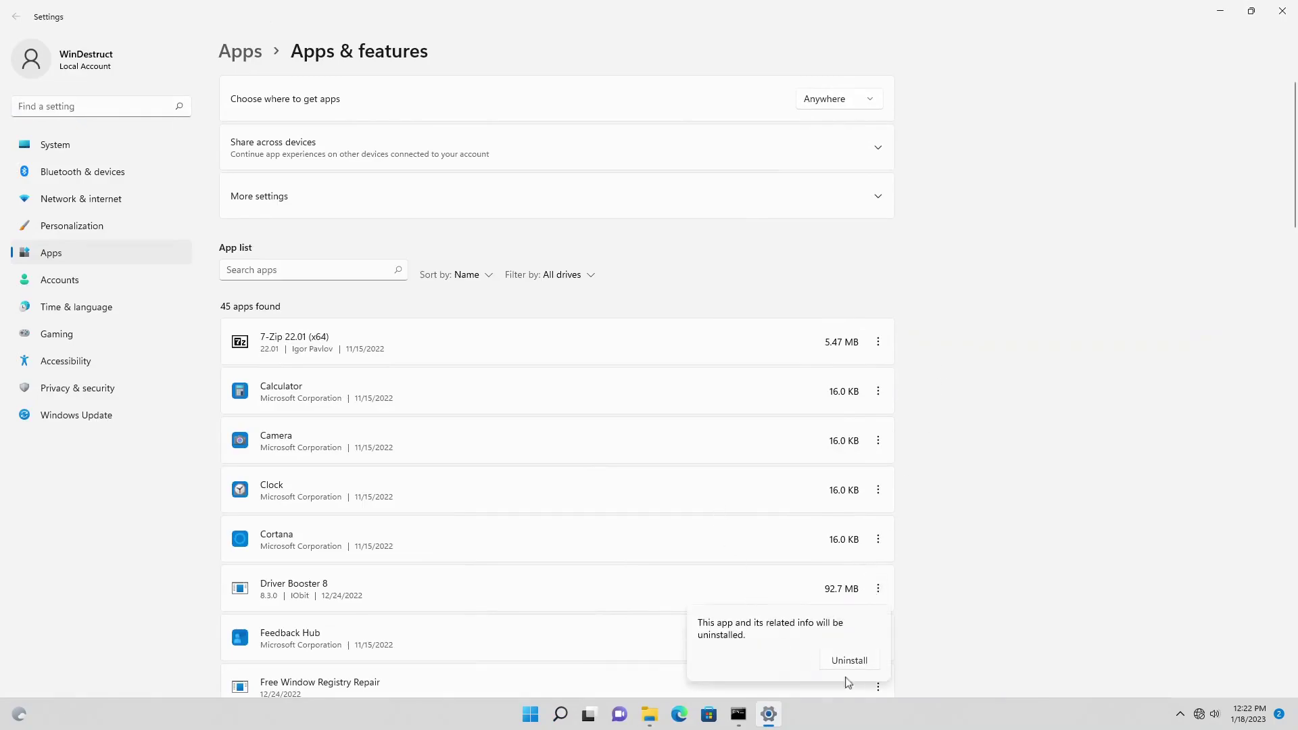
left_click(851, 660)
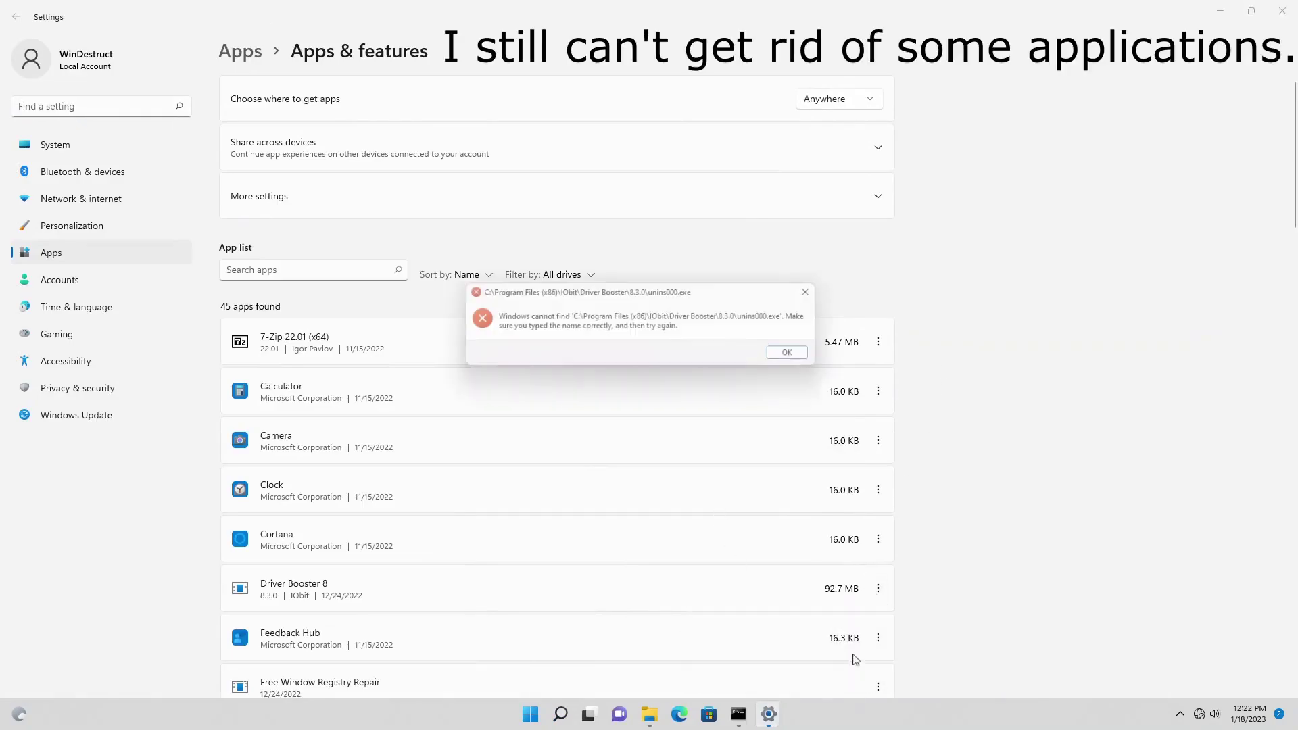
left_click(800, 356)
Return to File Explorer, check Program Files on Local Disk (C:) and open the Program Files (x86) folder
left_click(648, 715)
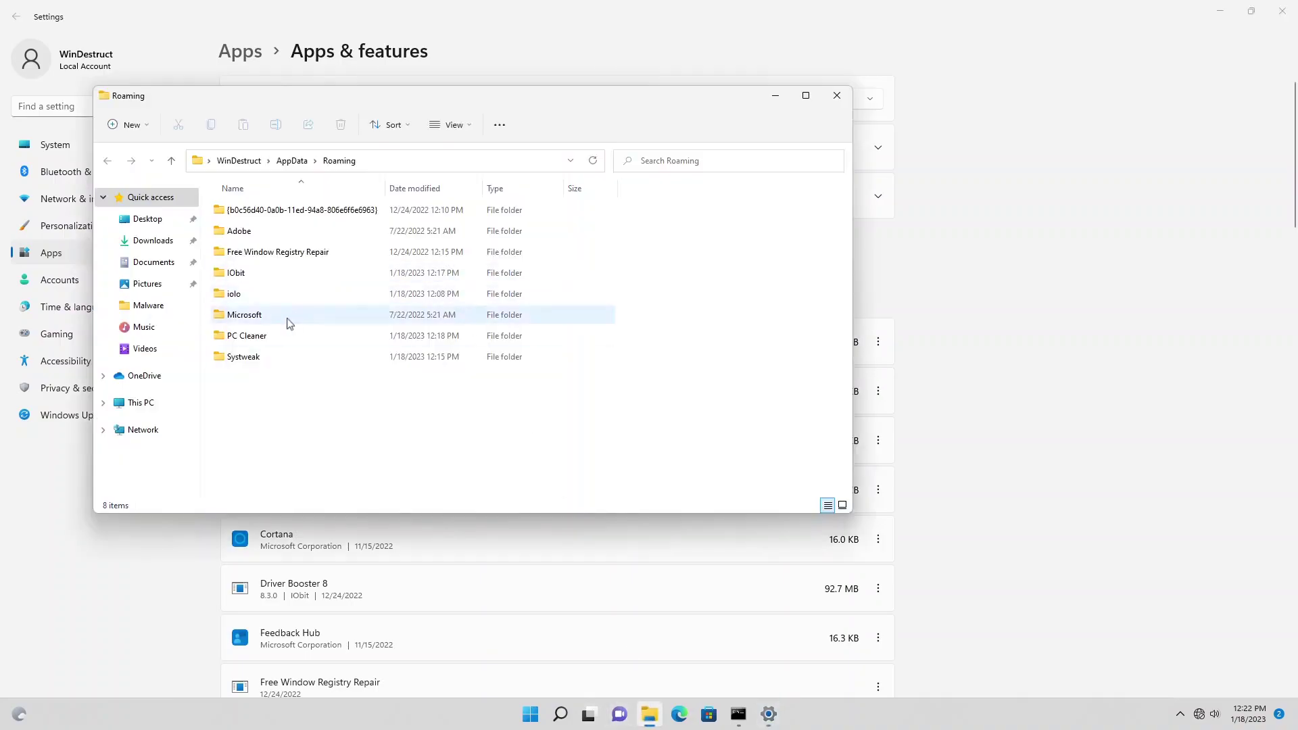
left_click(136, 403)
double_click(274, 301)
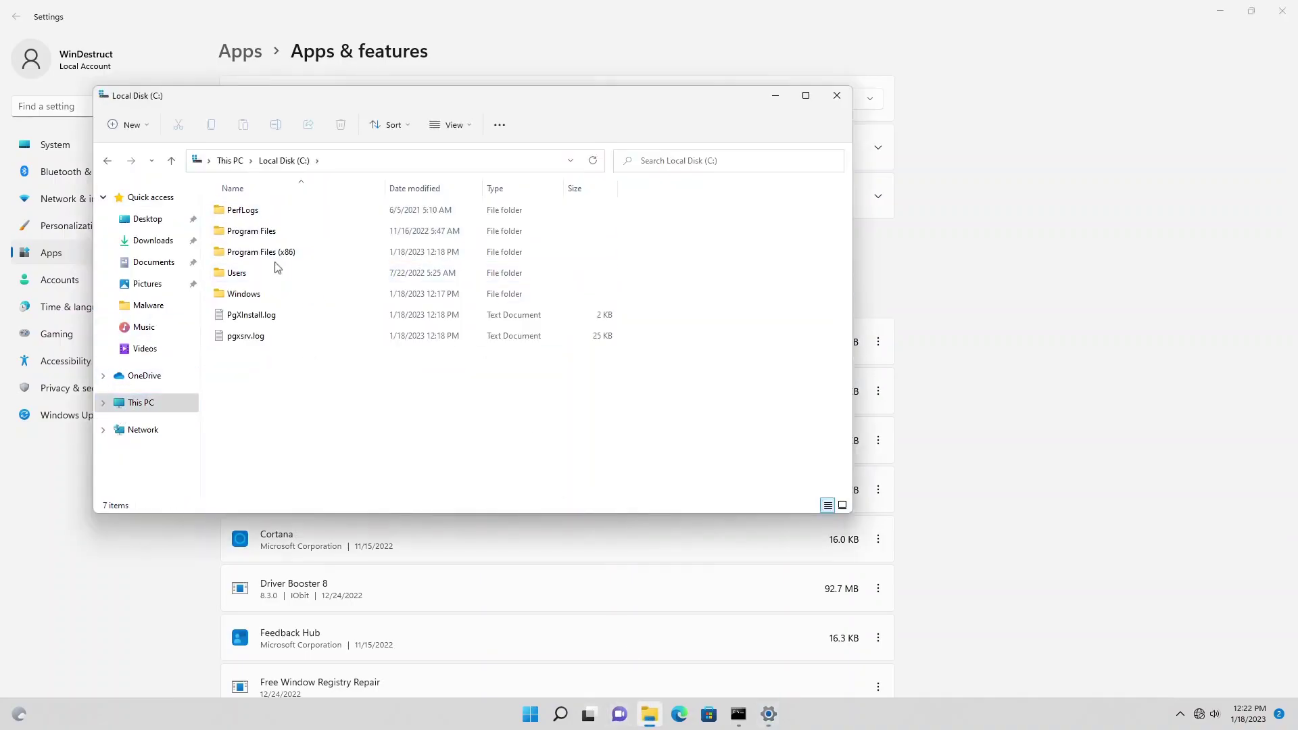
double_click(271, 231)
left_click(283, 160)
double_click(303, 253)
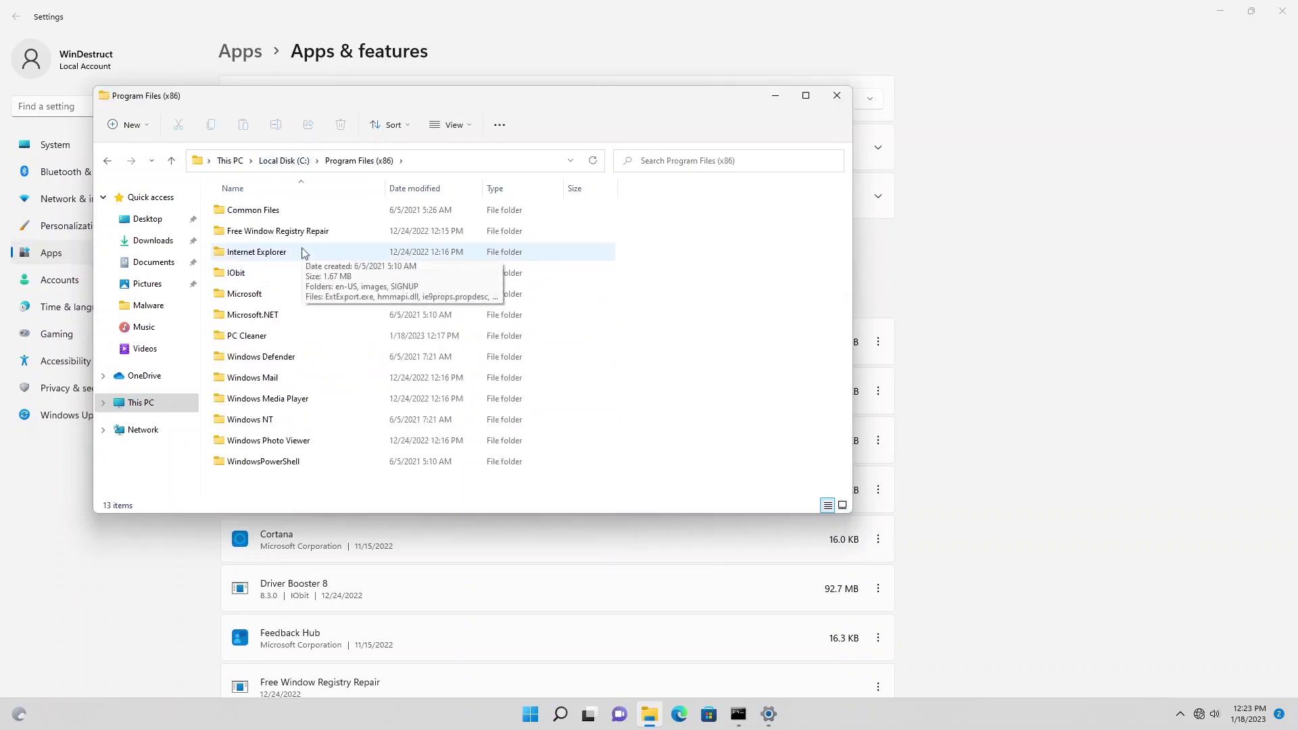
Run the uninstaller in the Free Window Registry Repair folder and go through its prompts
double_click(311, 232)
double_click(275, 338)
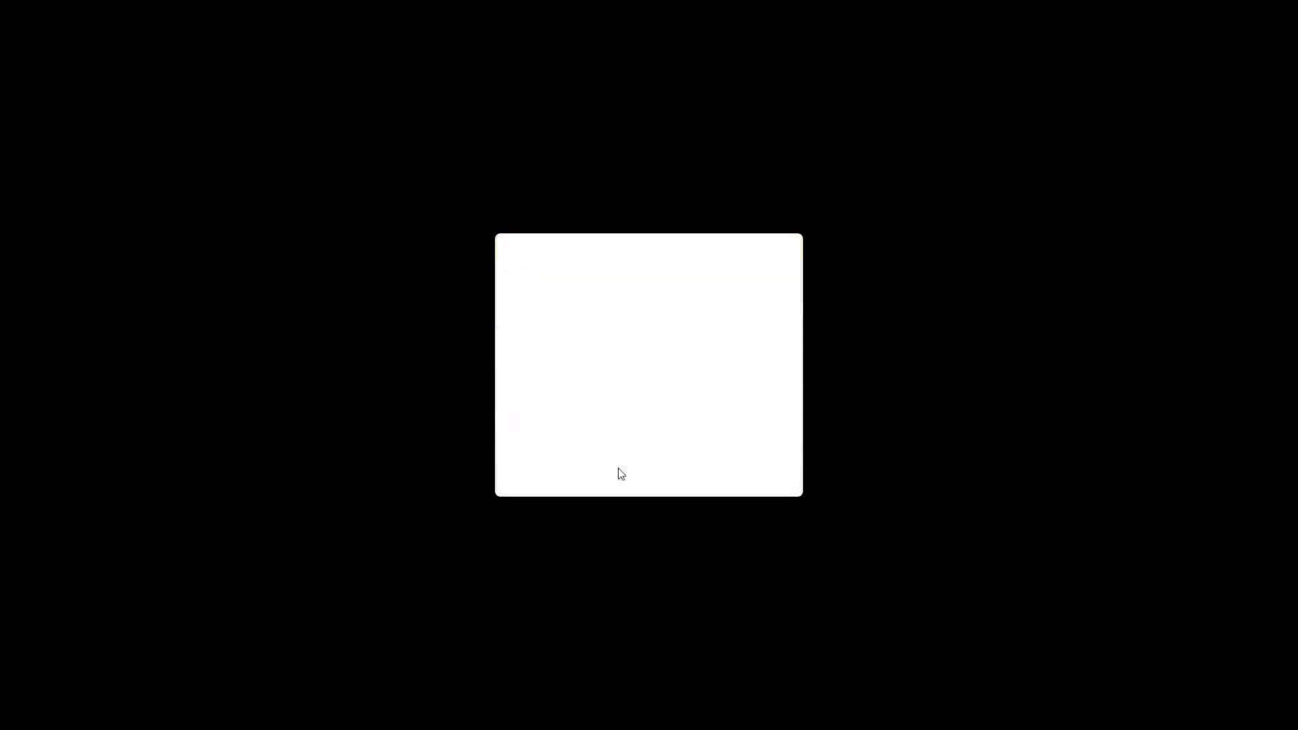
left_click(718, 466)
left_click(699, 486)
left_click(698, 486)
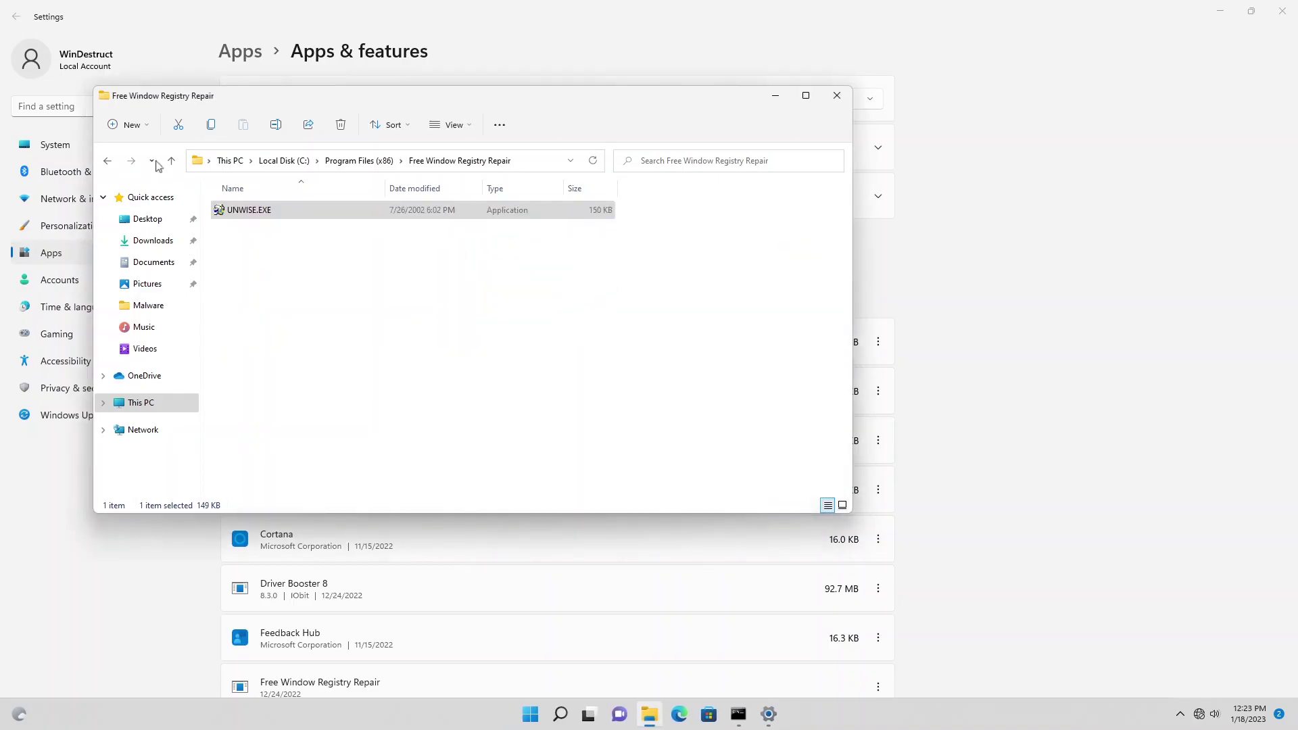
Open IObit\Driver Booster\8.3.0 in Program Files (x86) and look through its files
left_click(369, 163)
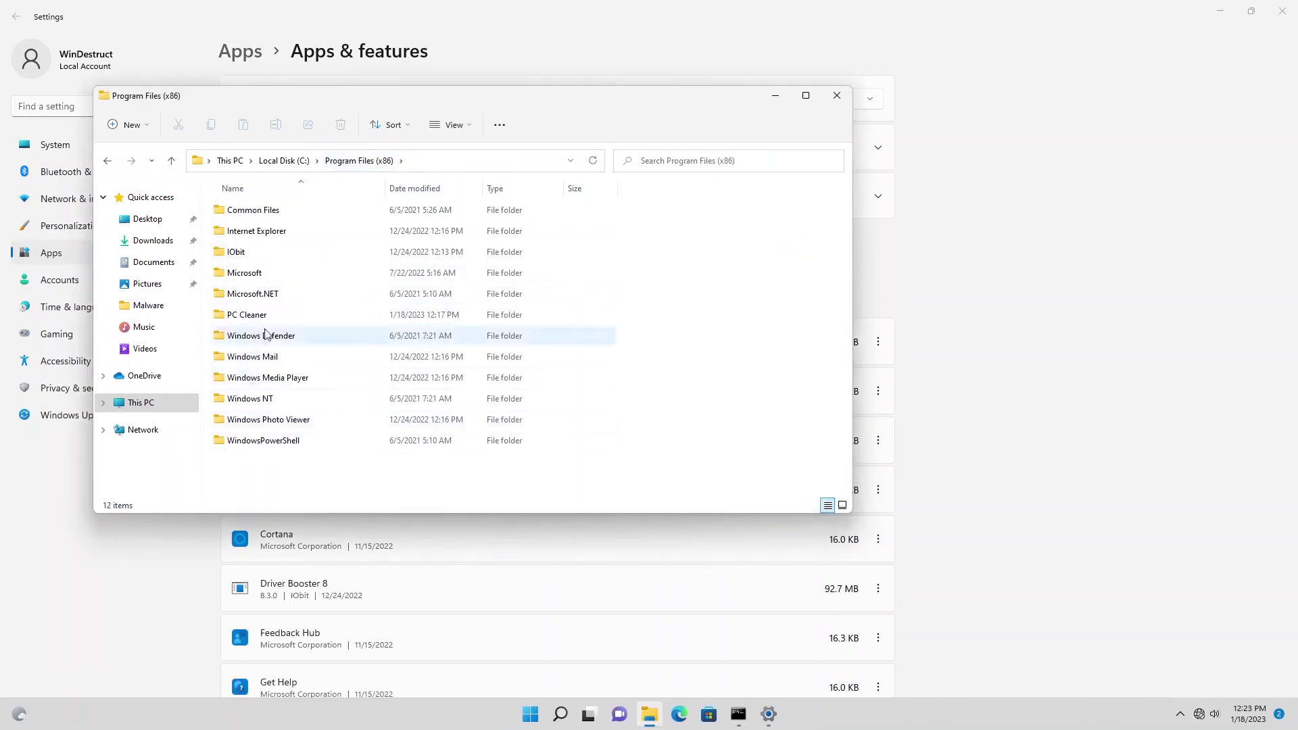
double_click(266, 252)
double_click(284, 214)
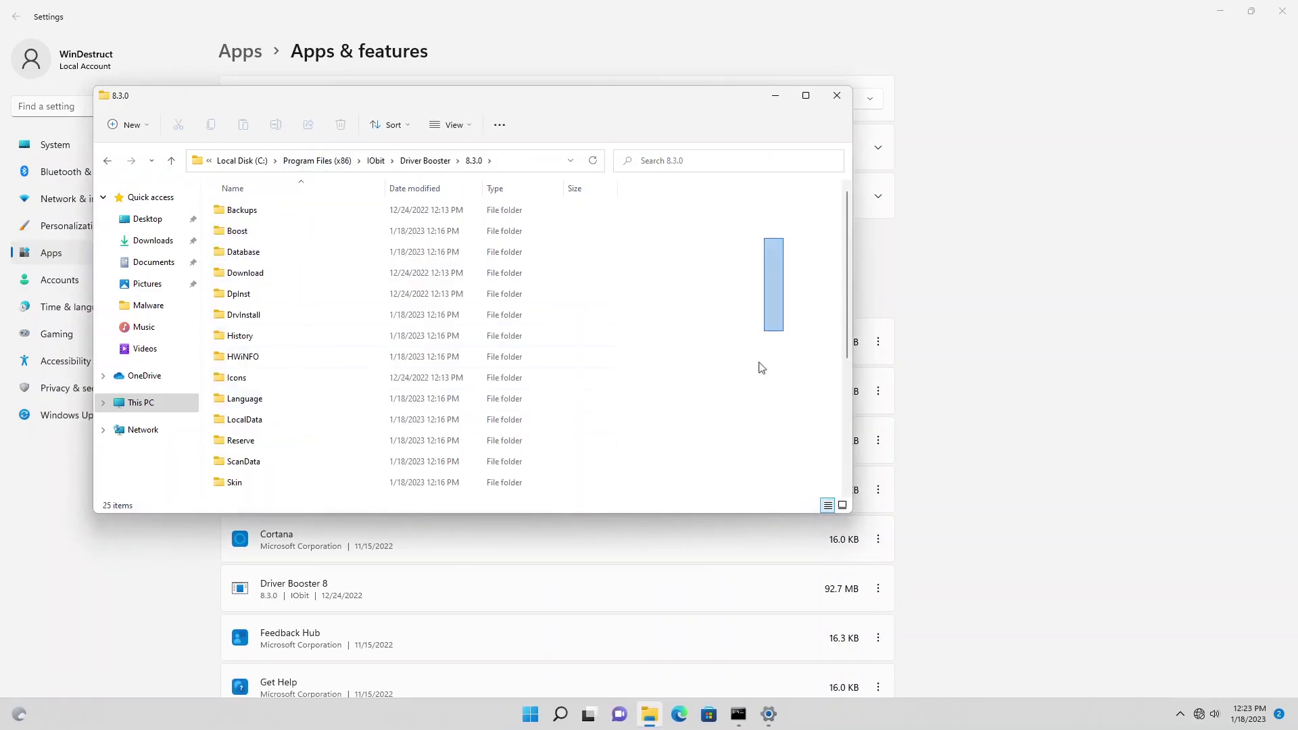
scroll(769, 308, "down", 4)
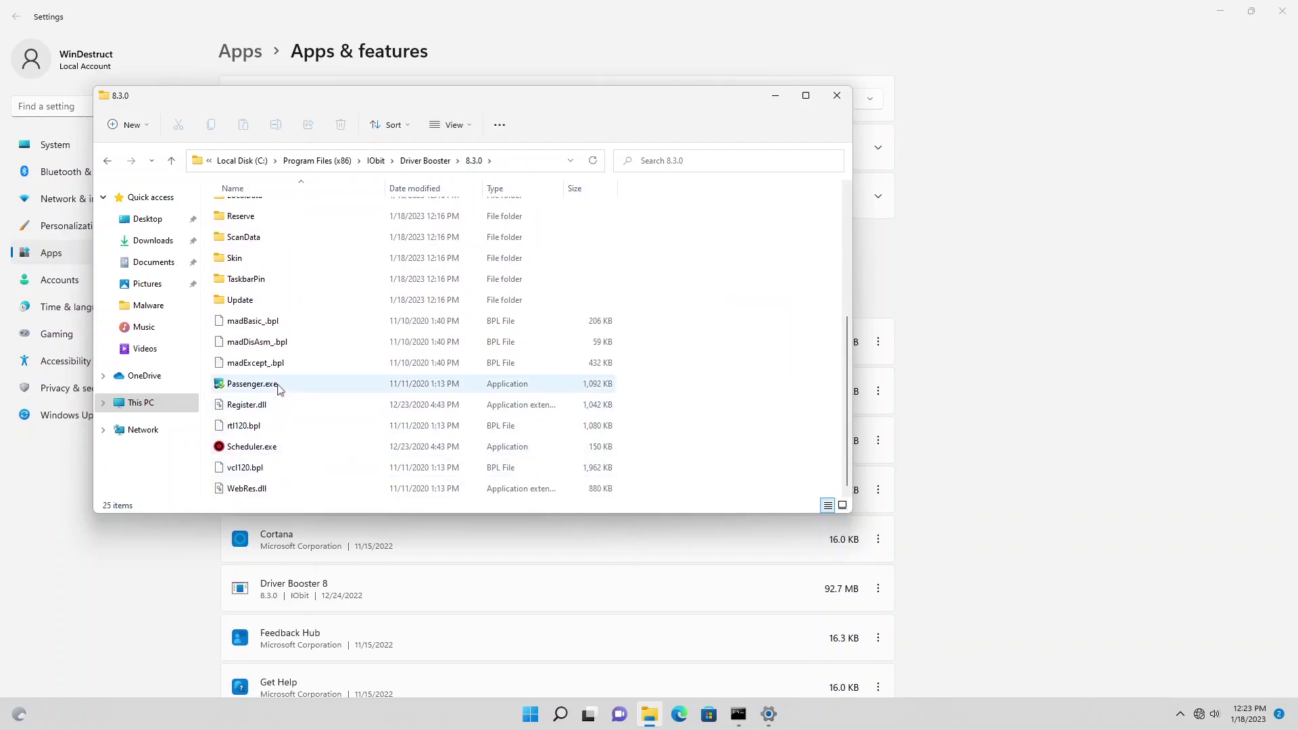
Run Passenger.exe from the Driver Booster 8.3.0 folder, dismiss what it opens and go back up to the IObit folder
left_click_drag(692, 374, 707, 560)
double_click(245, 383)
left_click(610, 469)
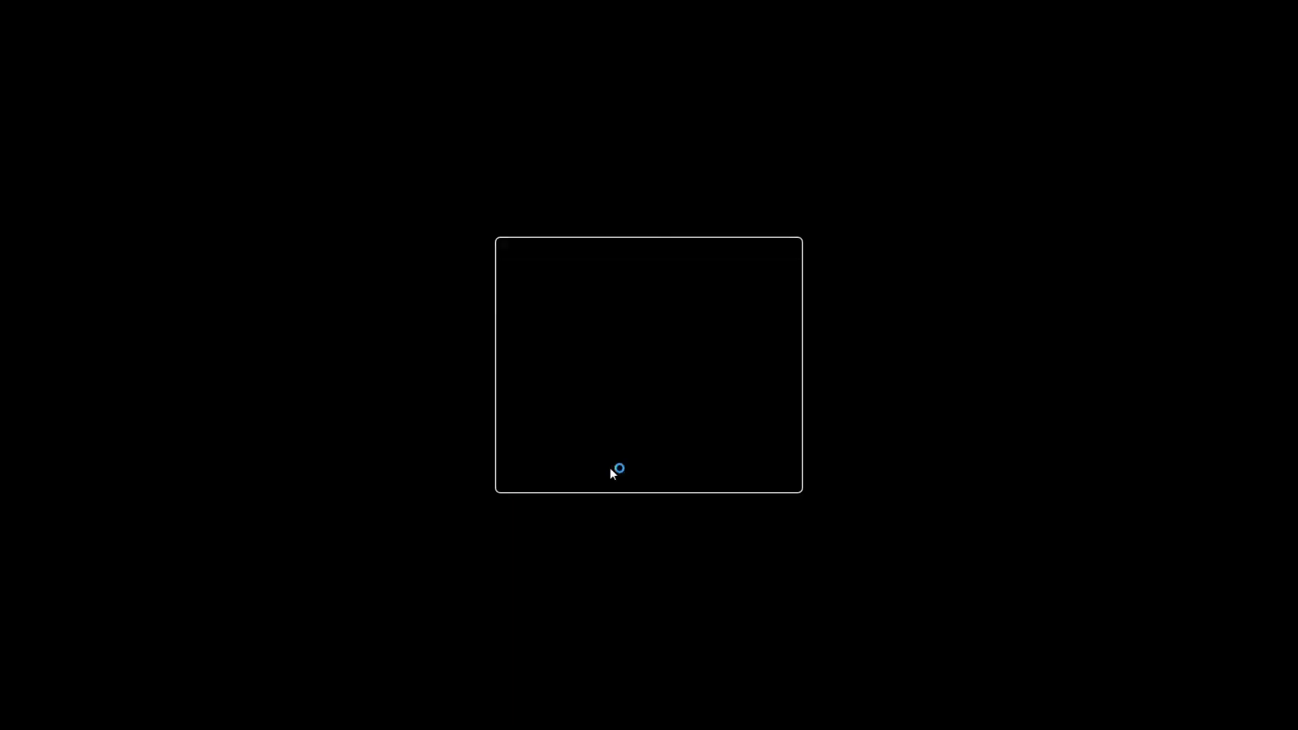
left_click_drag(696, 216, 613, 104)
left_click(753, 284)
left_click_drag(664, 339, 640, 203)
left_click(466, 160)
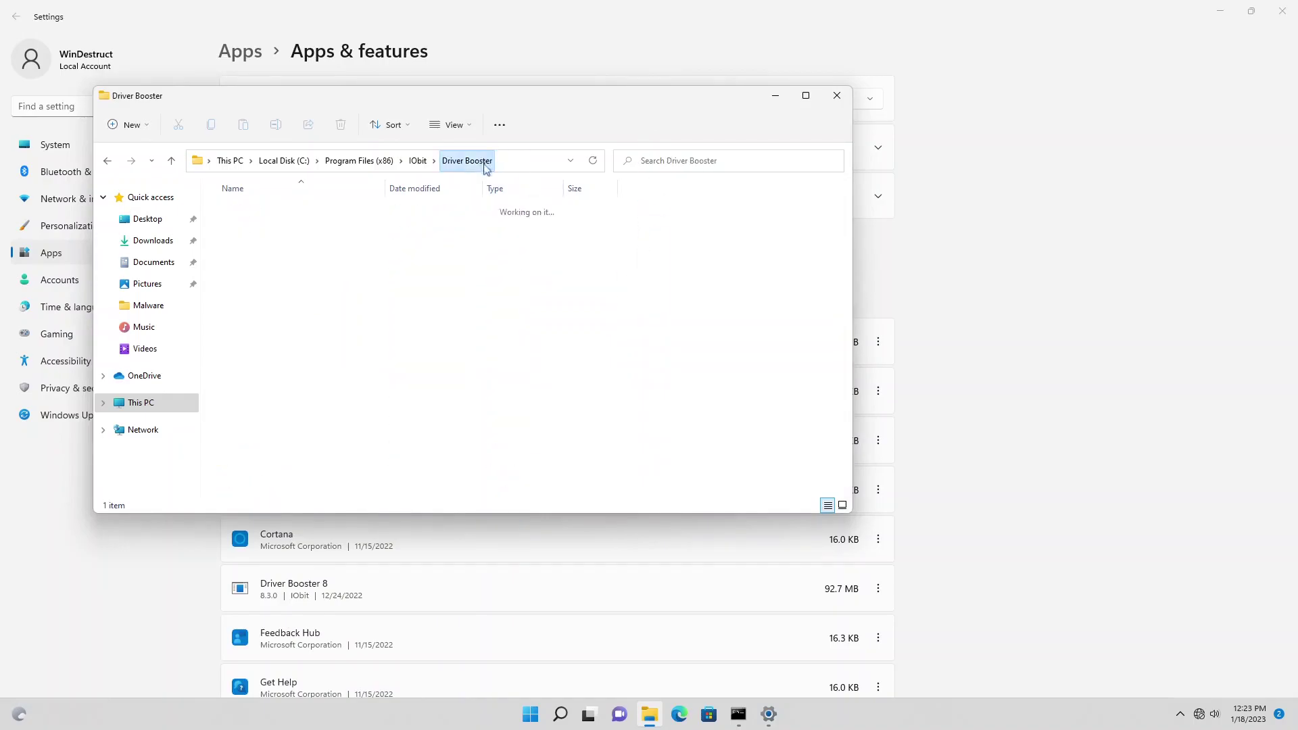
left_click(417, 160)
Return to the Apps & features list and try to uninstall Driver Booster 8
left_click(775, 96)
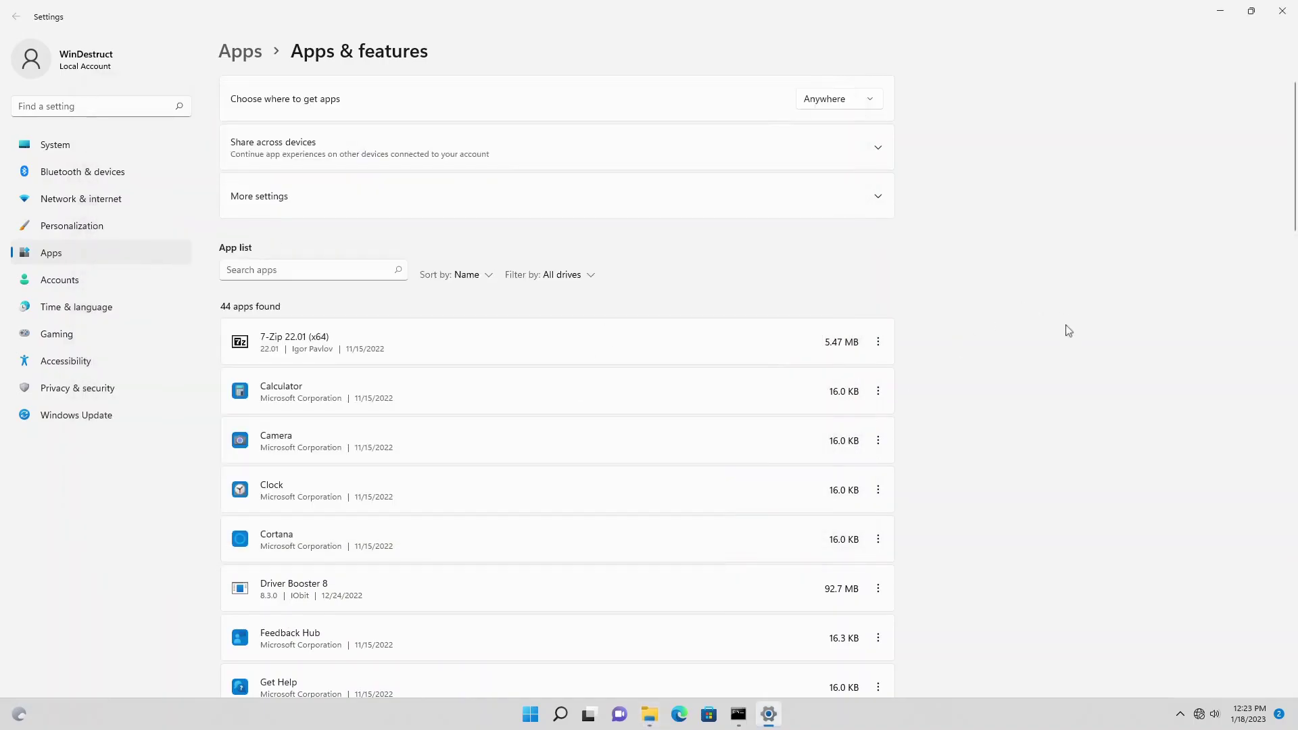
left_click(878, 589)
left_click(796, 639)
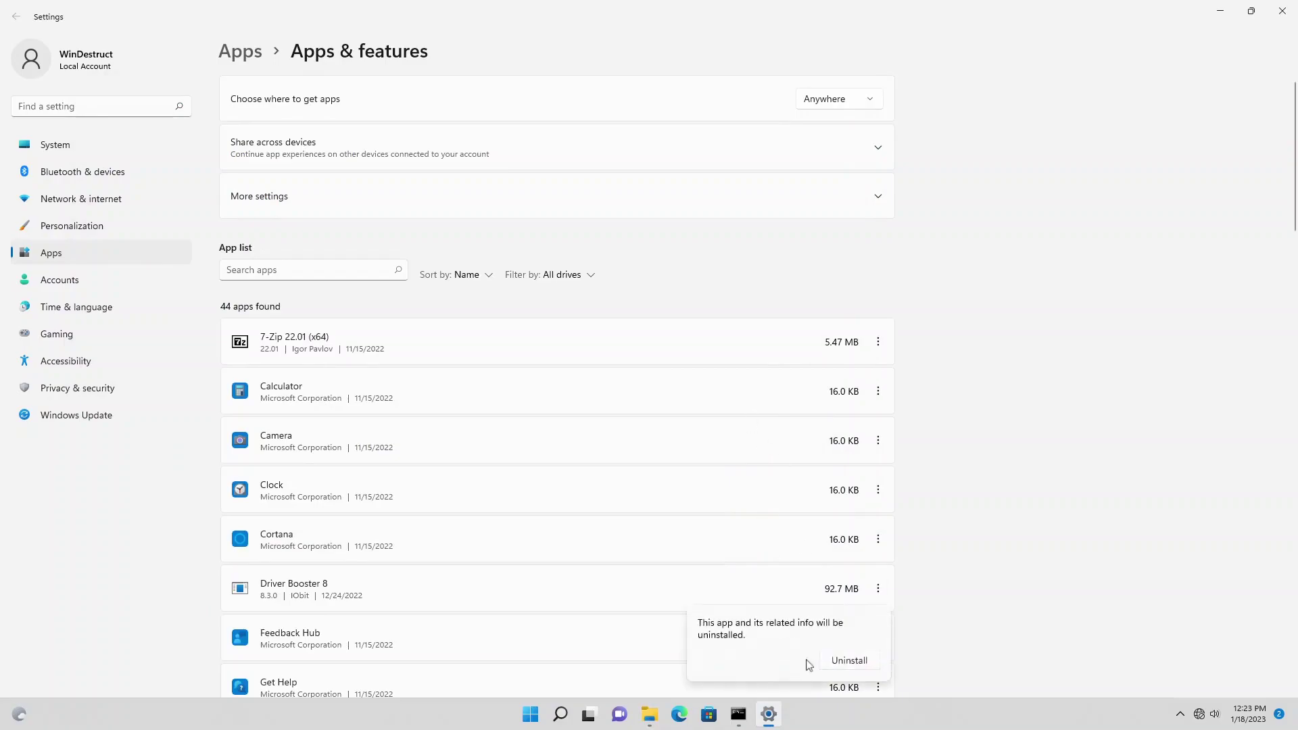
left_click(853, 669)
left_click(801, 355)
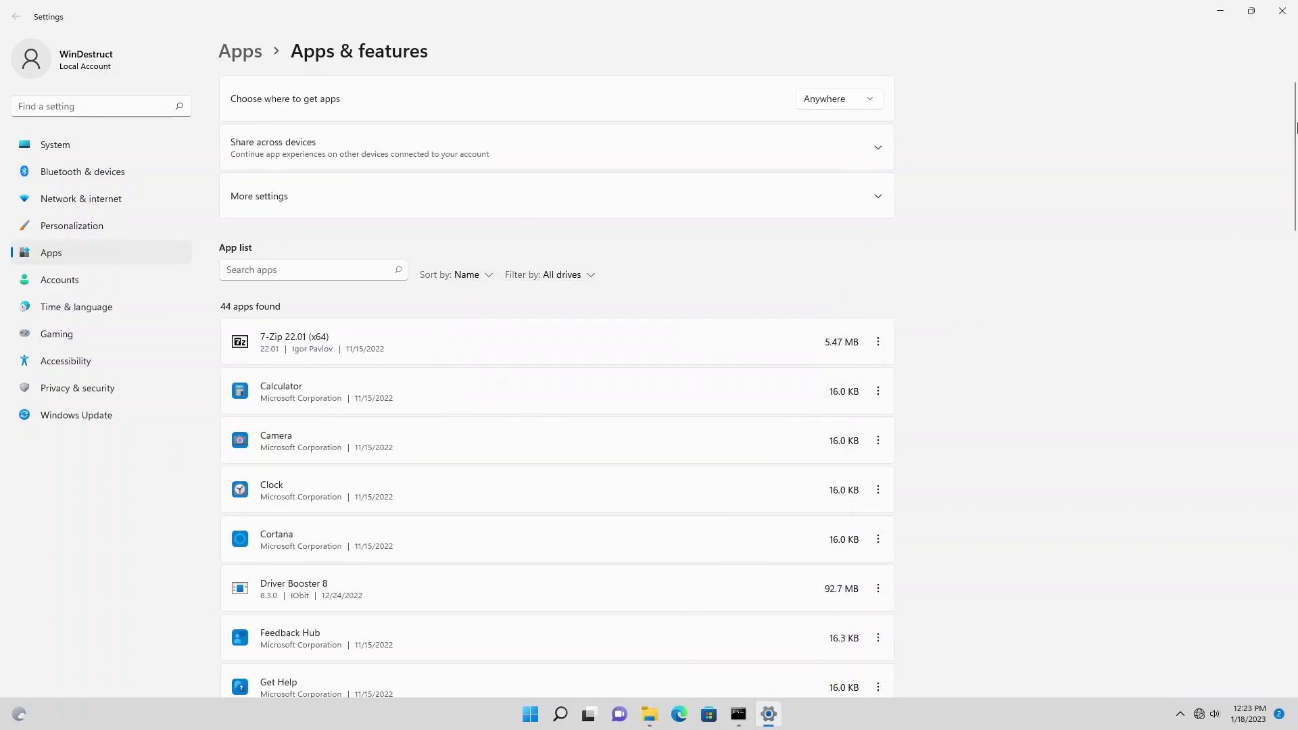
Uninstall Lernout & Hauspie TruVoice American English TTS Engine from the installed apps and acknowledge its removal prompts
scroll(992, 254, "down", 5)
left_click(877, 361)
left_click(797, 410)
left_click(850, 436)
left_click(703, 467)
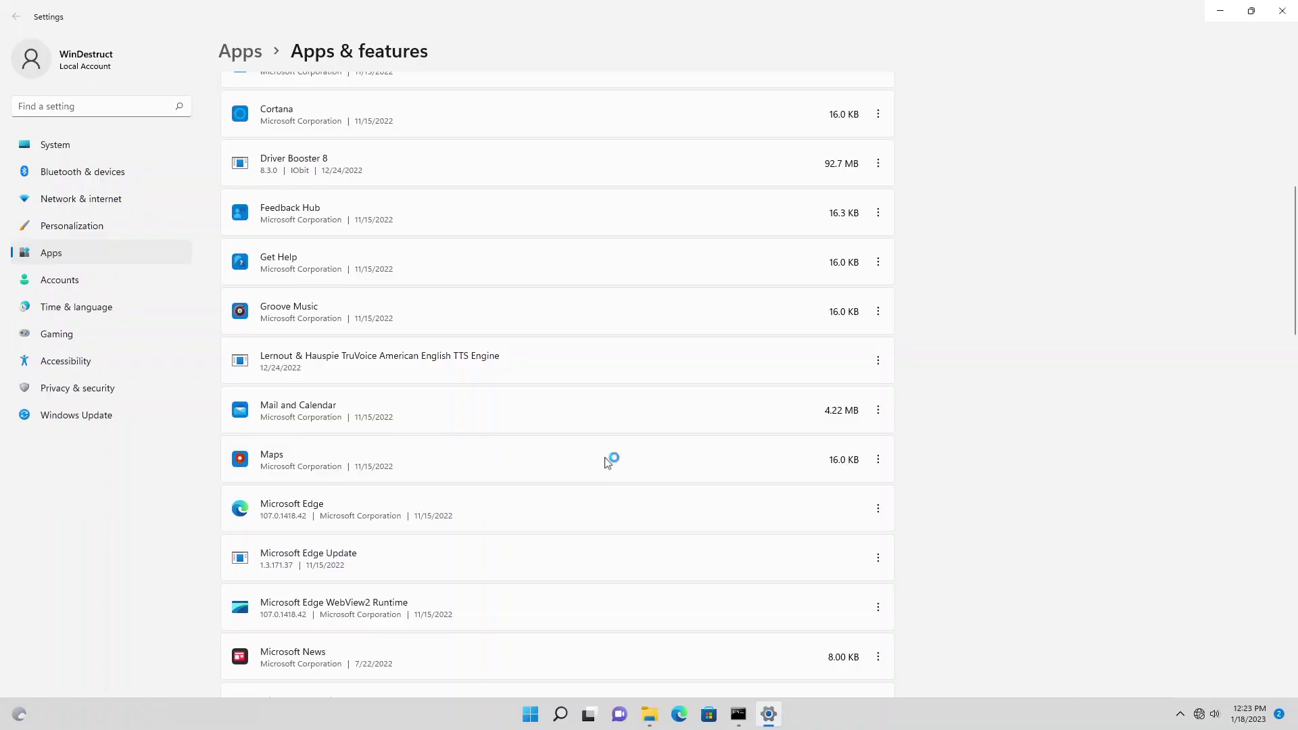
left_click(698, 403)
left_click(769, 404)
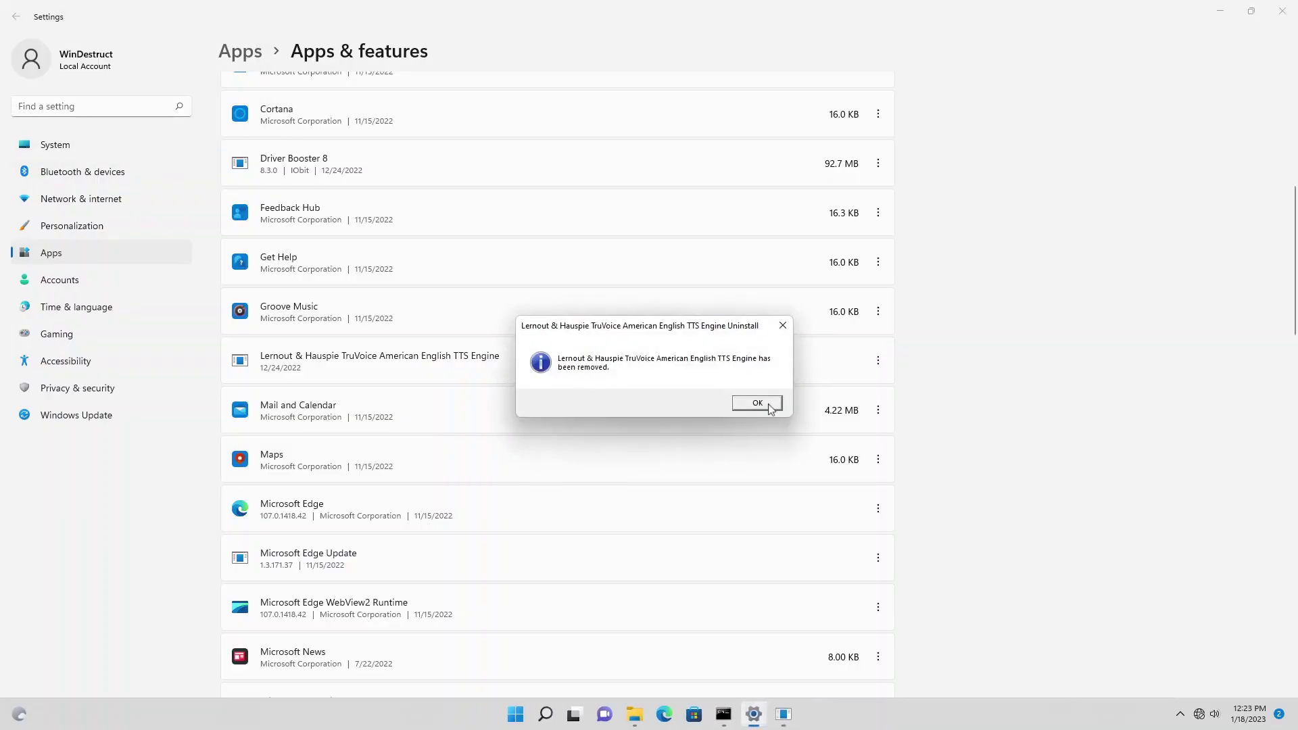
left_click(749, 403)
Try to uninstall Protegent Anti-Virus (PAV) from the installed apps list
scroll(1290, 288, "down", 4)
left_click_drag(1290, 288, 1294, 448)
left_click(878, 446)
left_click(795, 497)
key("Return")
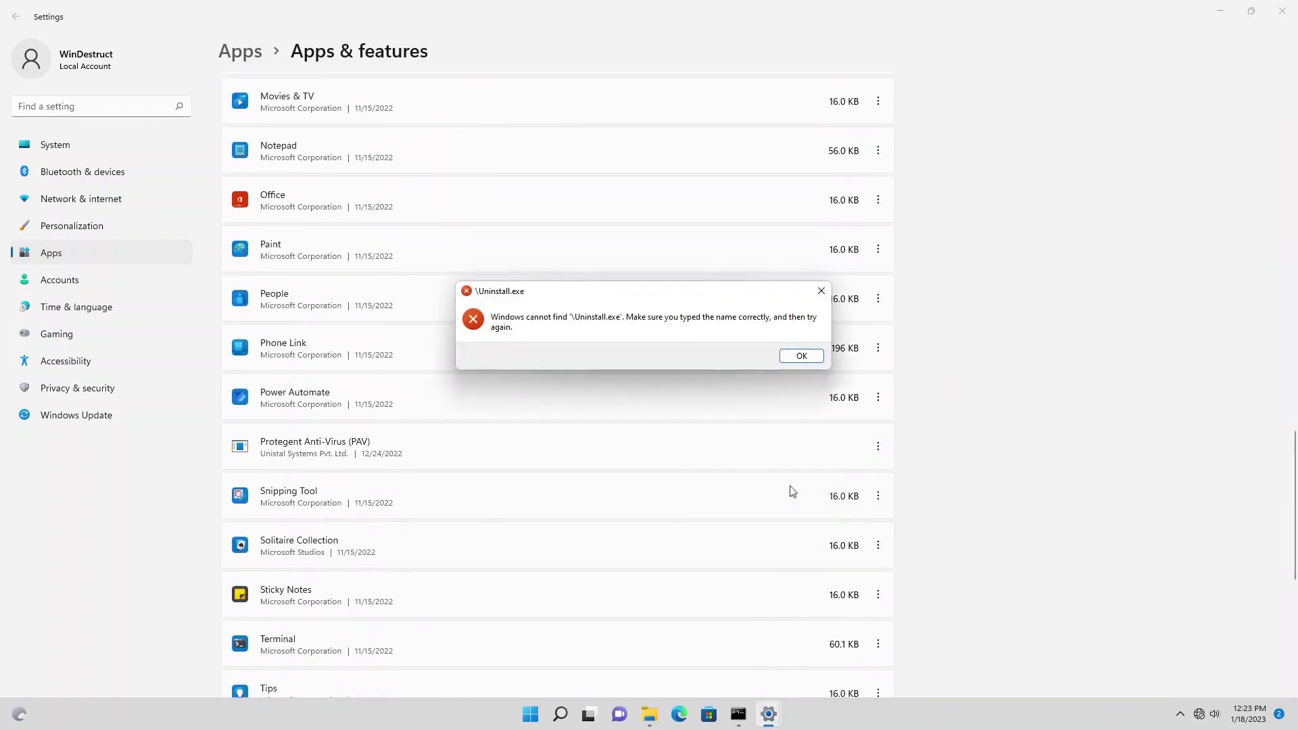
left_click(802, 356)
Delete the IObit folder from Program Files (x86) in File Explorer, granting administrator permission
left_click_drag(1293, 473, 1295, 598)
left_click(649, 714)
left_click(359, 161)
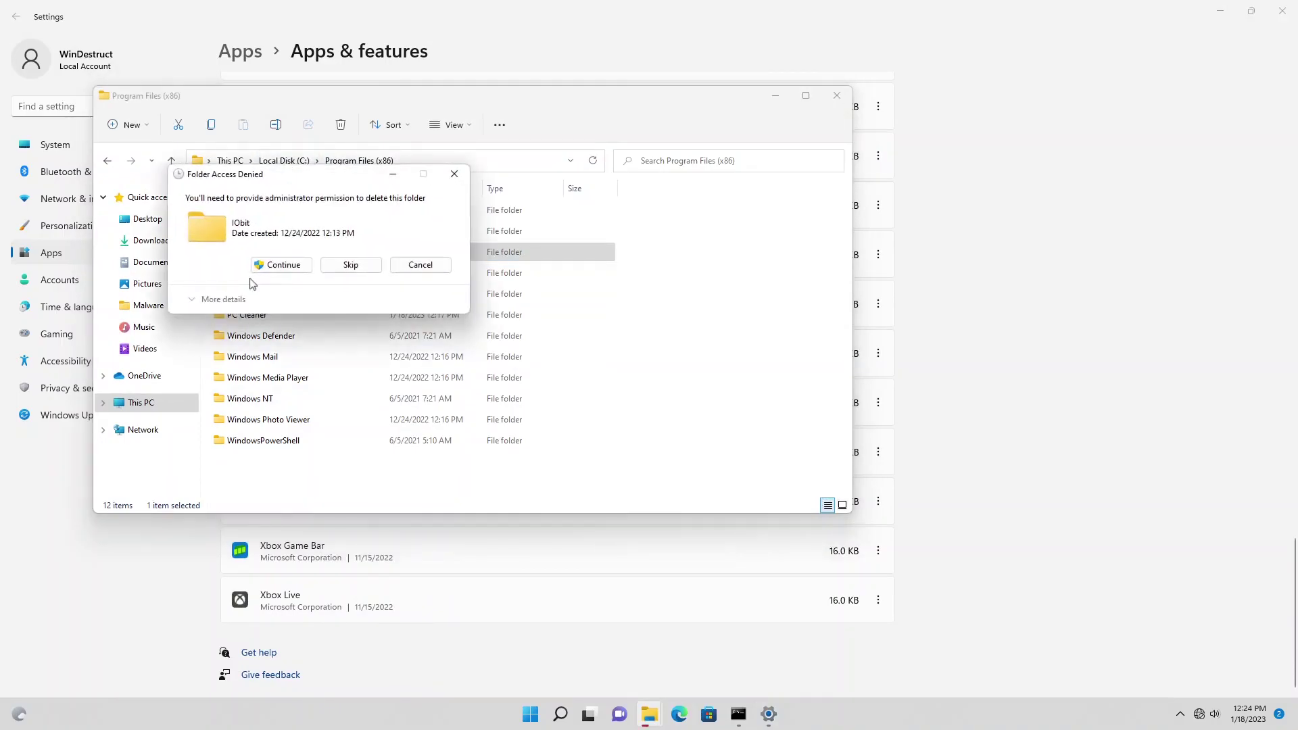
left_click(279, 265)
Look inside ModifiableWindowsApps in Program Files on Local Disk (C:) and try to delete that folder
left_click(273, 162)
double_click(284, 230)
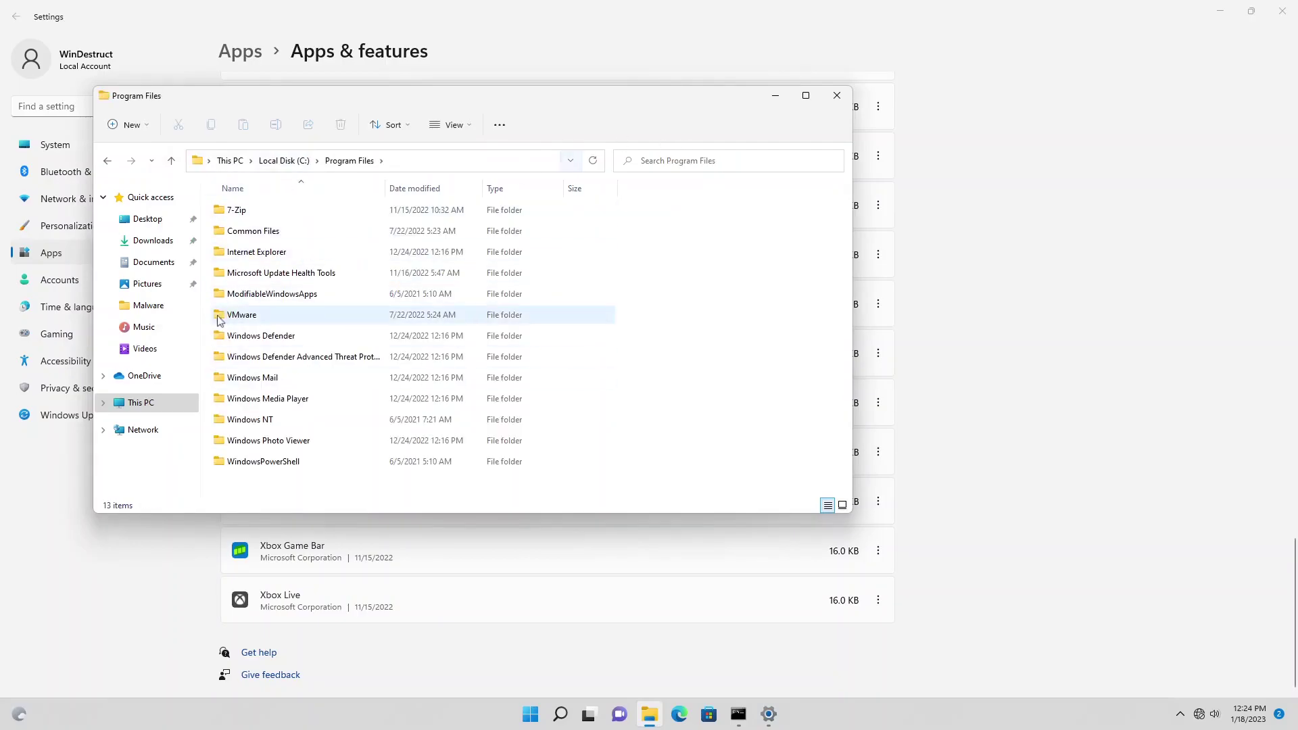
double_click(257, 294)
left_click(349, 161)
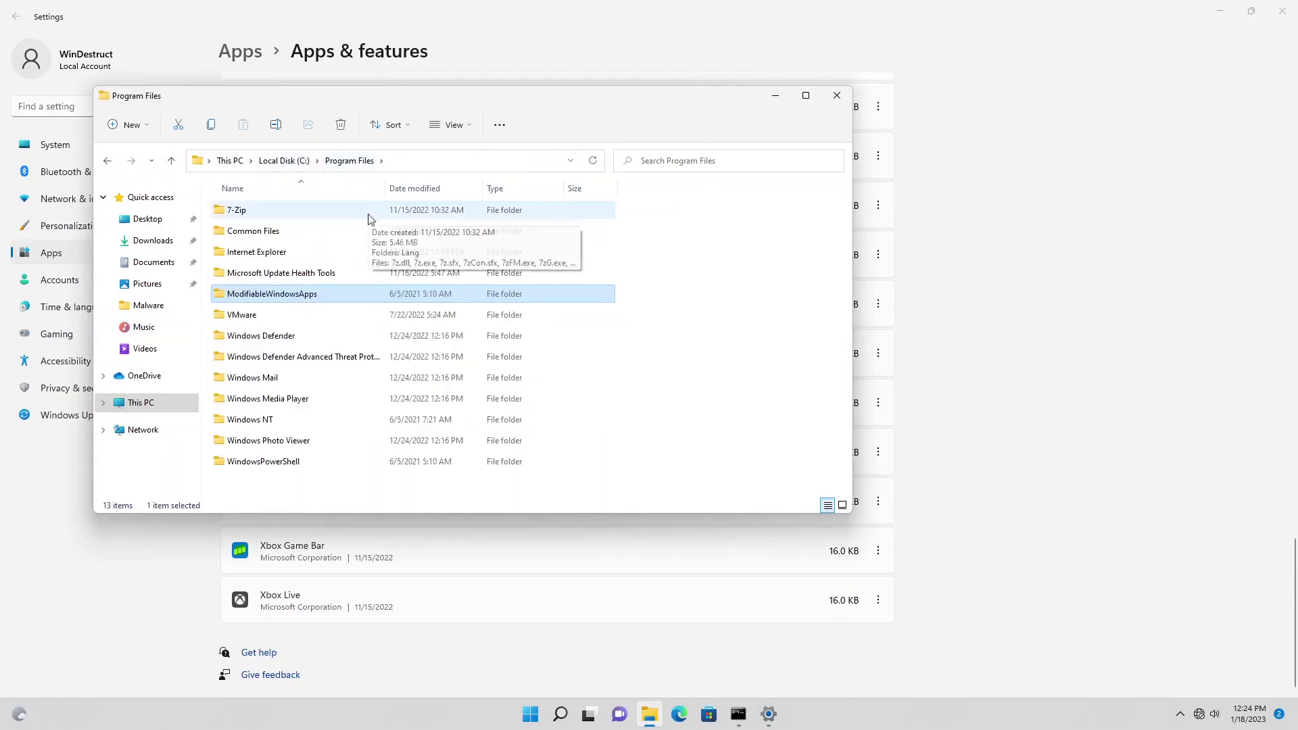
key("Delete")
key("Return")
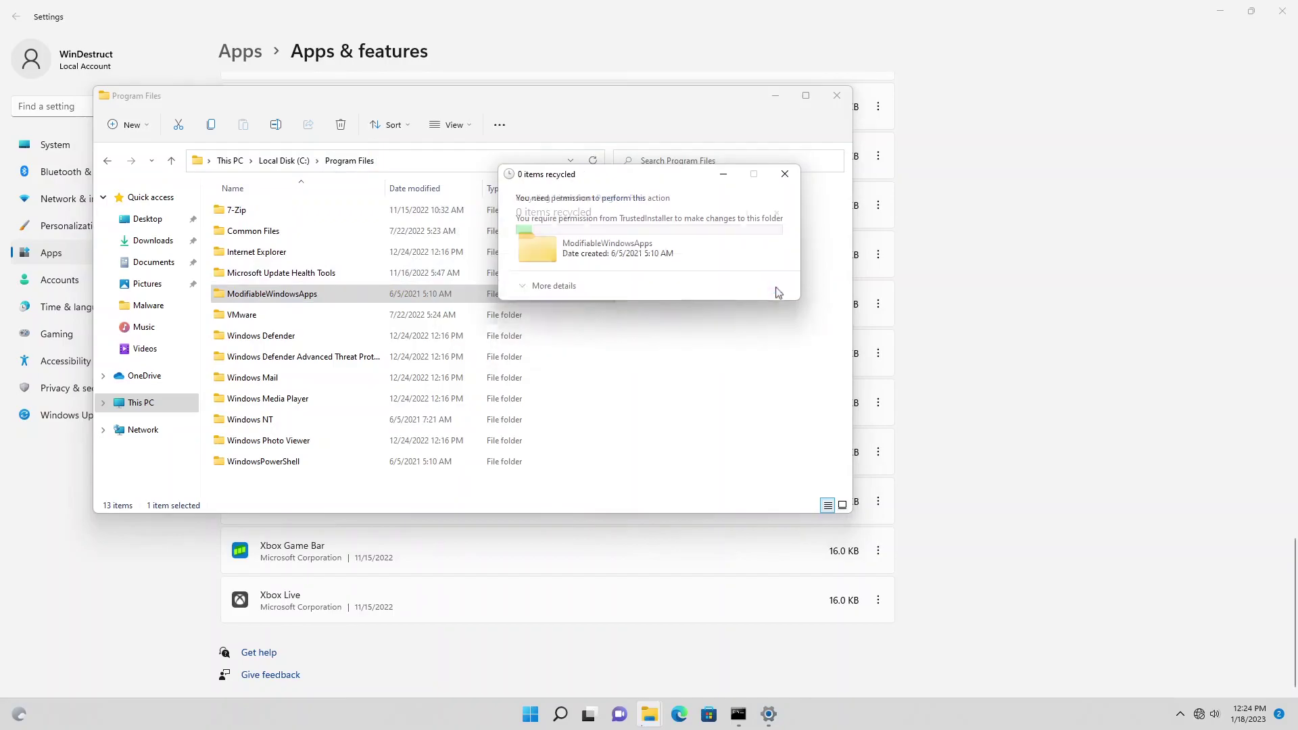
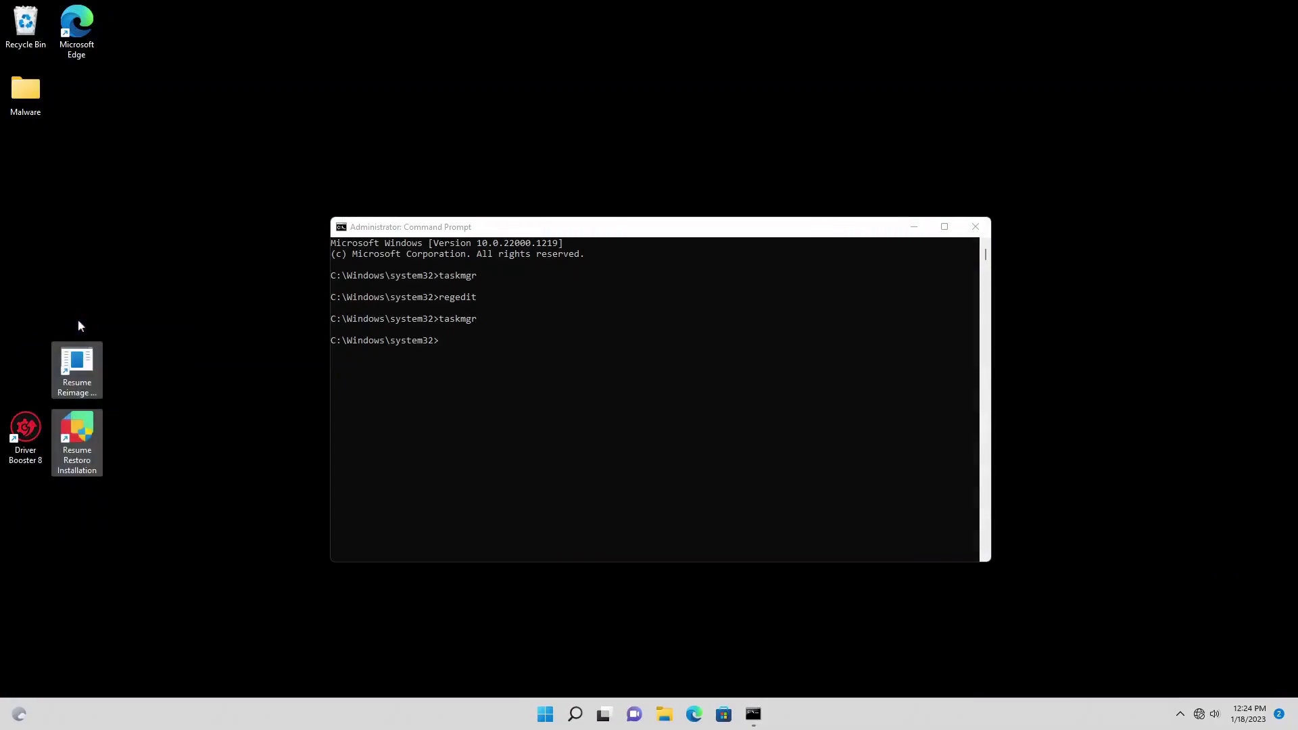
Delete the Resume Reimage, Resume Restoro Installation and Driver Booster 8 shortcuts from the desktop
key("Delete")
double_click(42, 459)
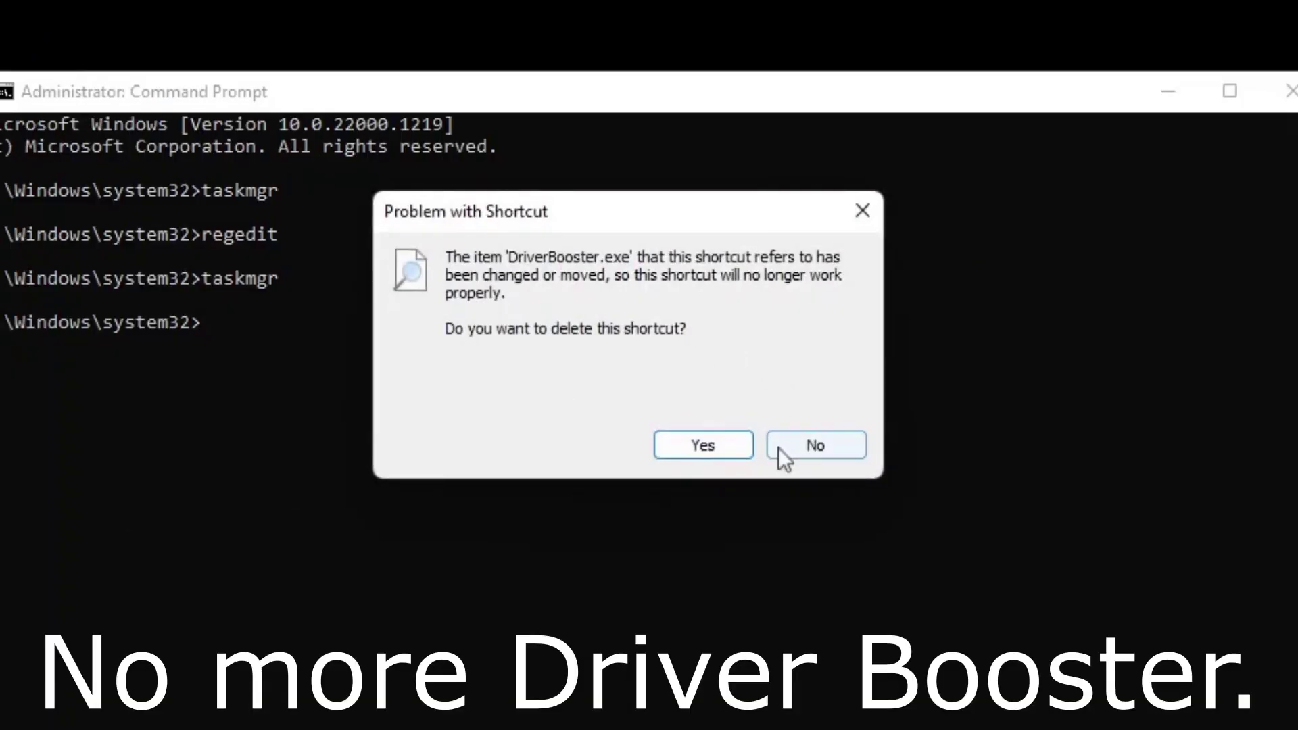
left_click(722, 448)
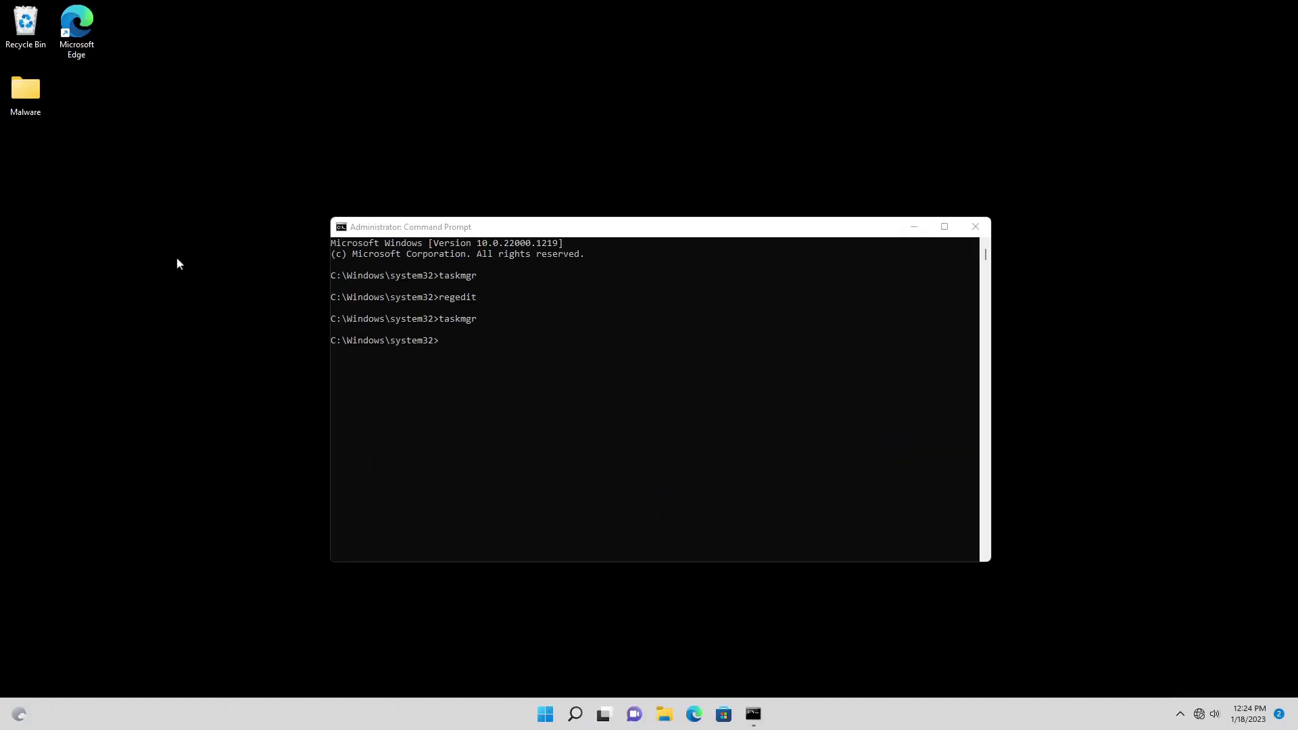
Check the contents of the Malware folder on the desktop, delete the folder and minimize Command Prompt
double_click(23, 99)
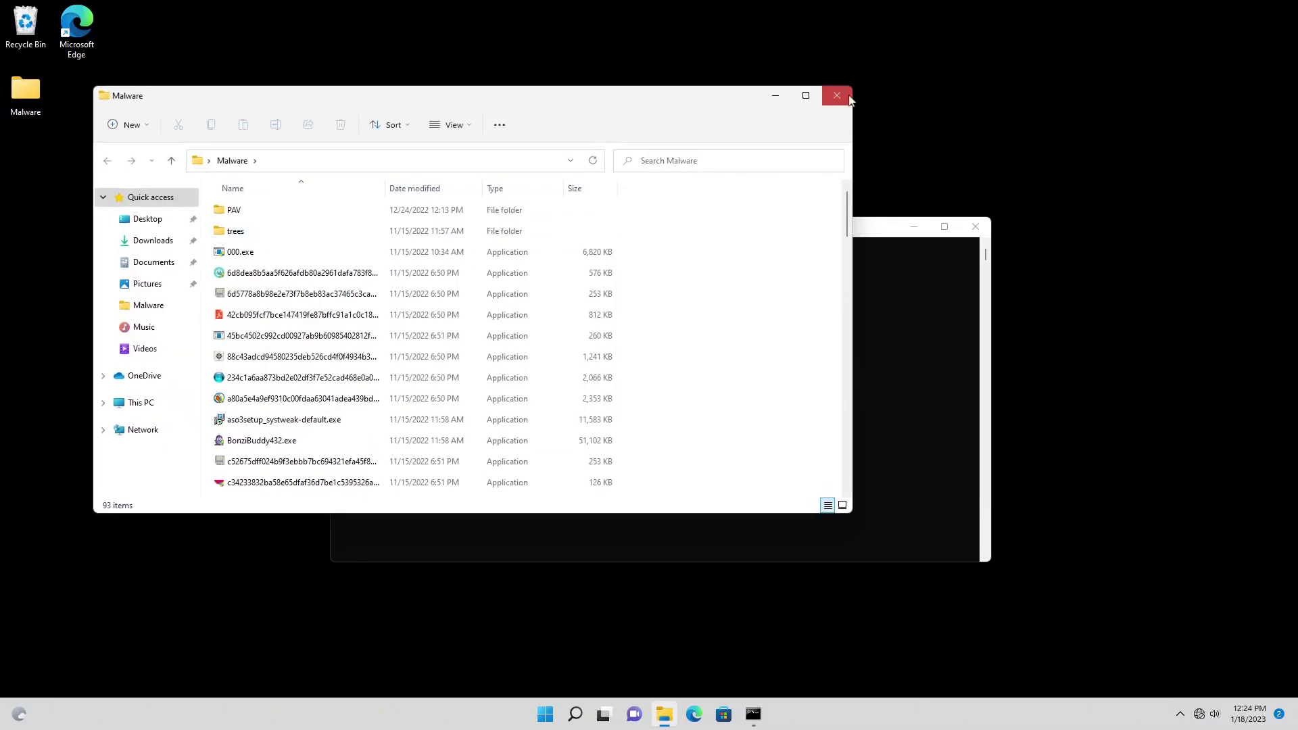
left_click(837, 95)
key("Delete")
left_click(914, 227)
Search for "defender", open Windows Security and turn on periodic scanning in the Microsoft Defender Antivirus options
left_click(545, 714)
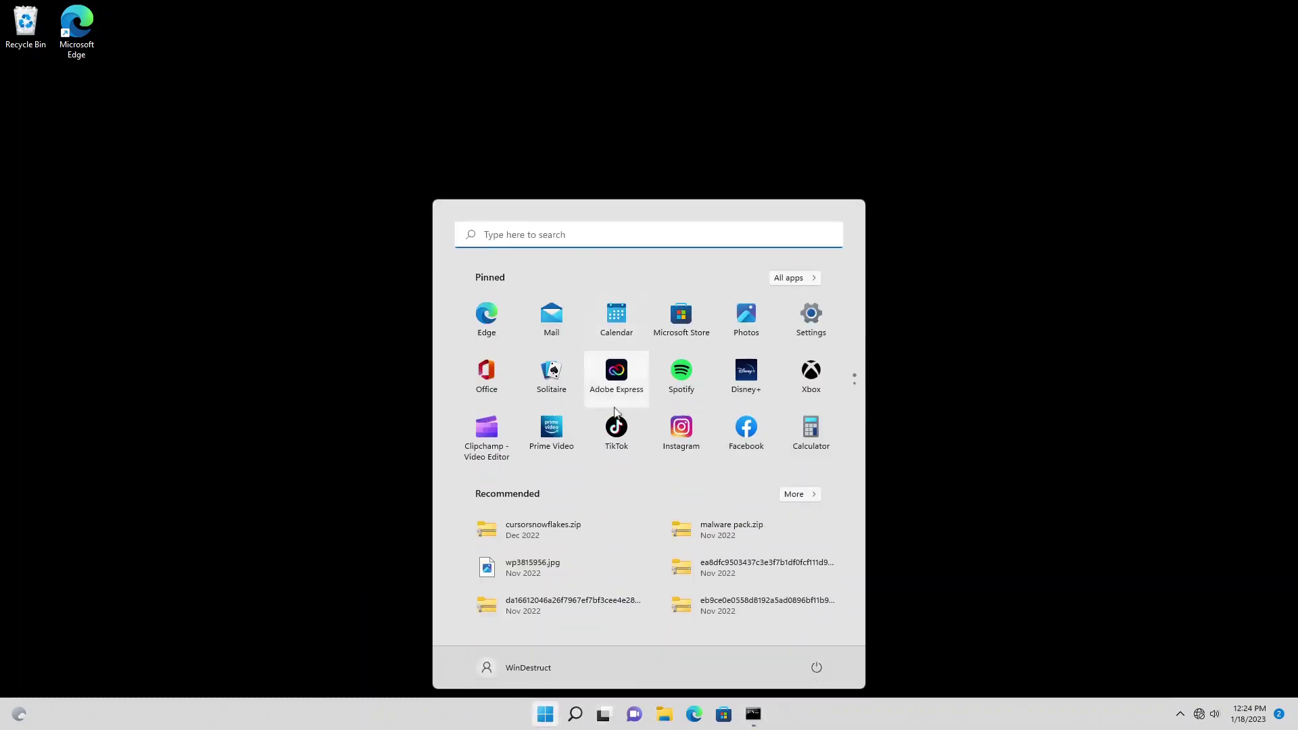
type("defender")
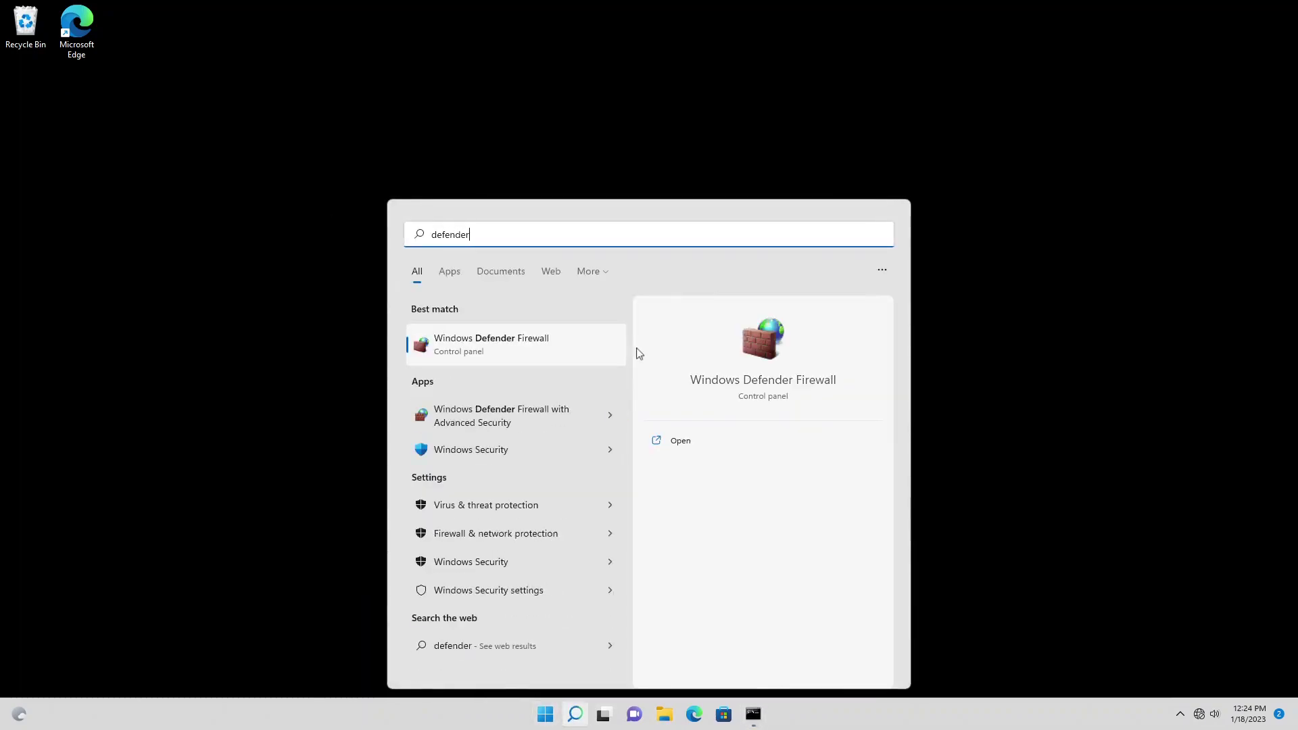
left_click(497, 450)
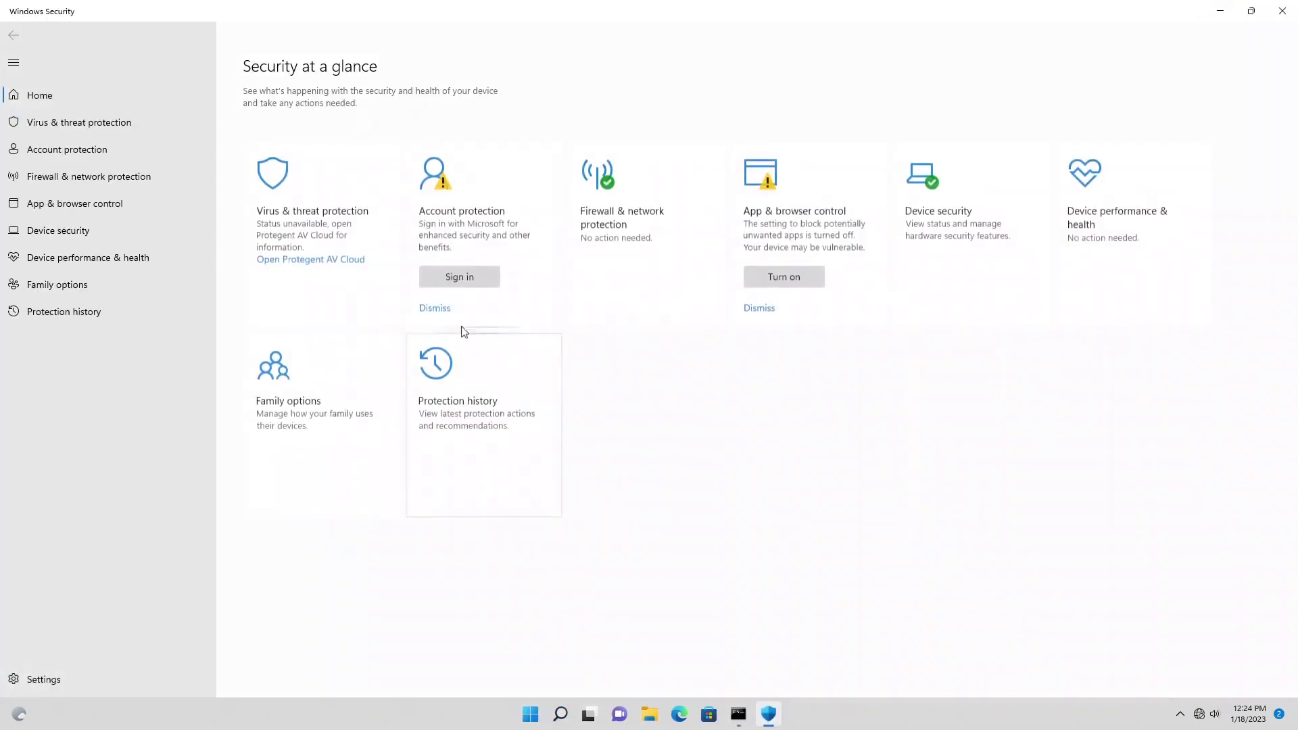
left_click(369, 218)
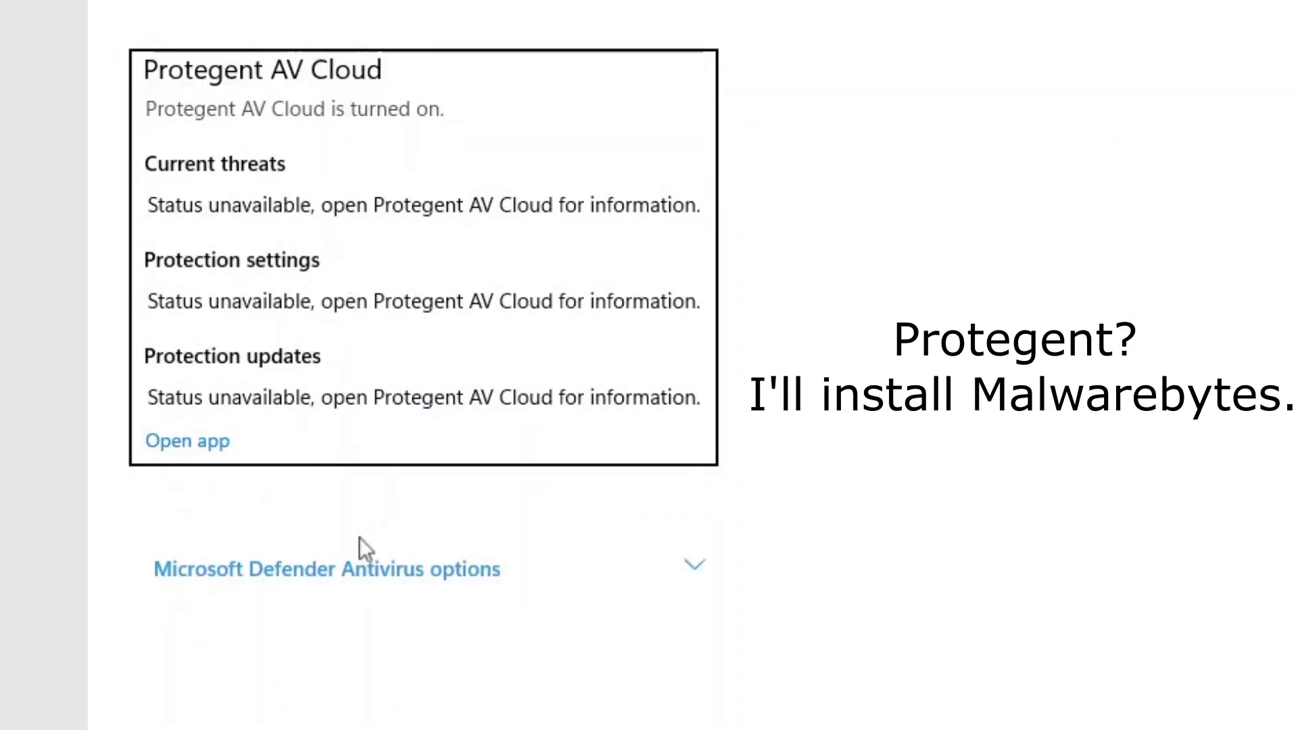
left_click(371, 574)
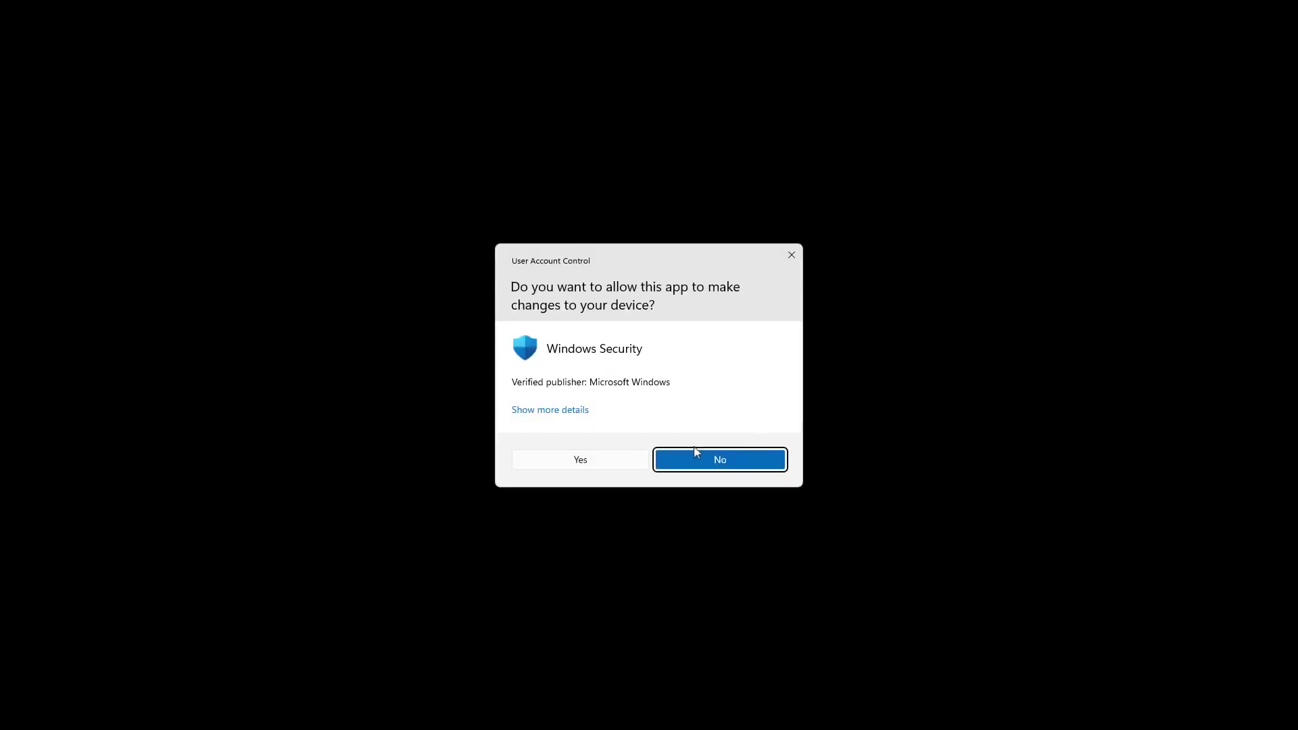
left_click(696, 453)
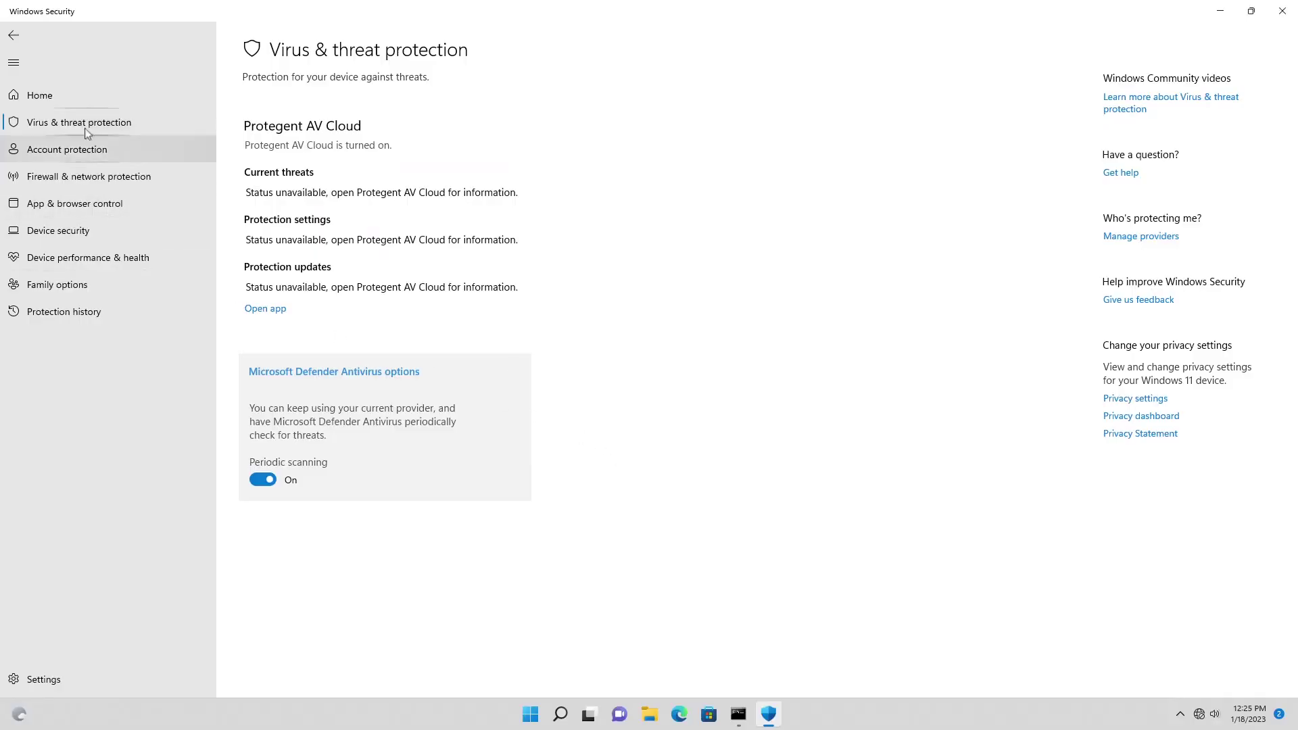
Review the account protection, firewall and network, app and browser control, and device security pages
left_click(66, 151)
left_click(103, 174)
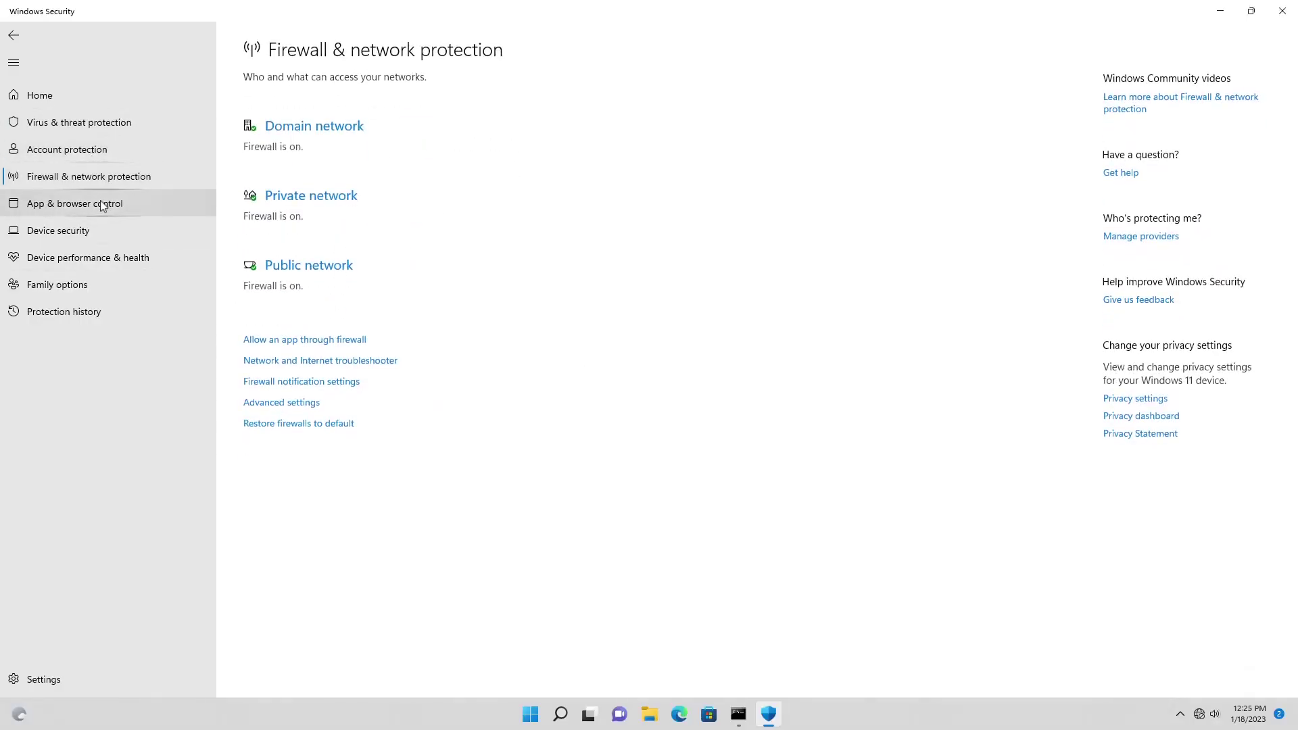
left_click(103, 203)
left_click(111, 227)
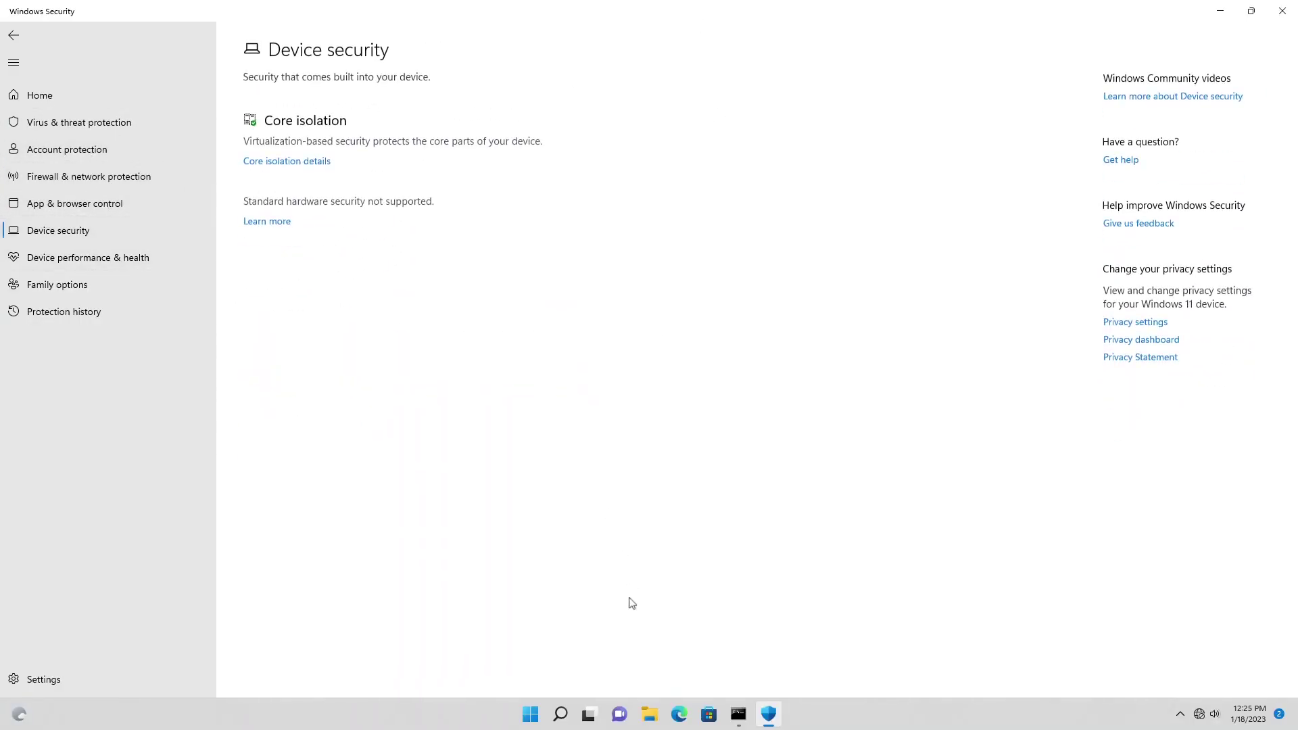
Check Local Disk (C:) in File Explorer, and close both File Explorer and Windows Security
left_click(651, 723)
left_click(139, 380)
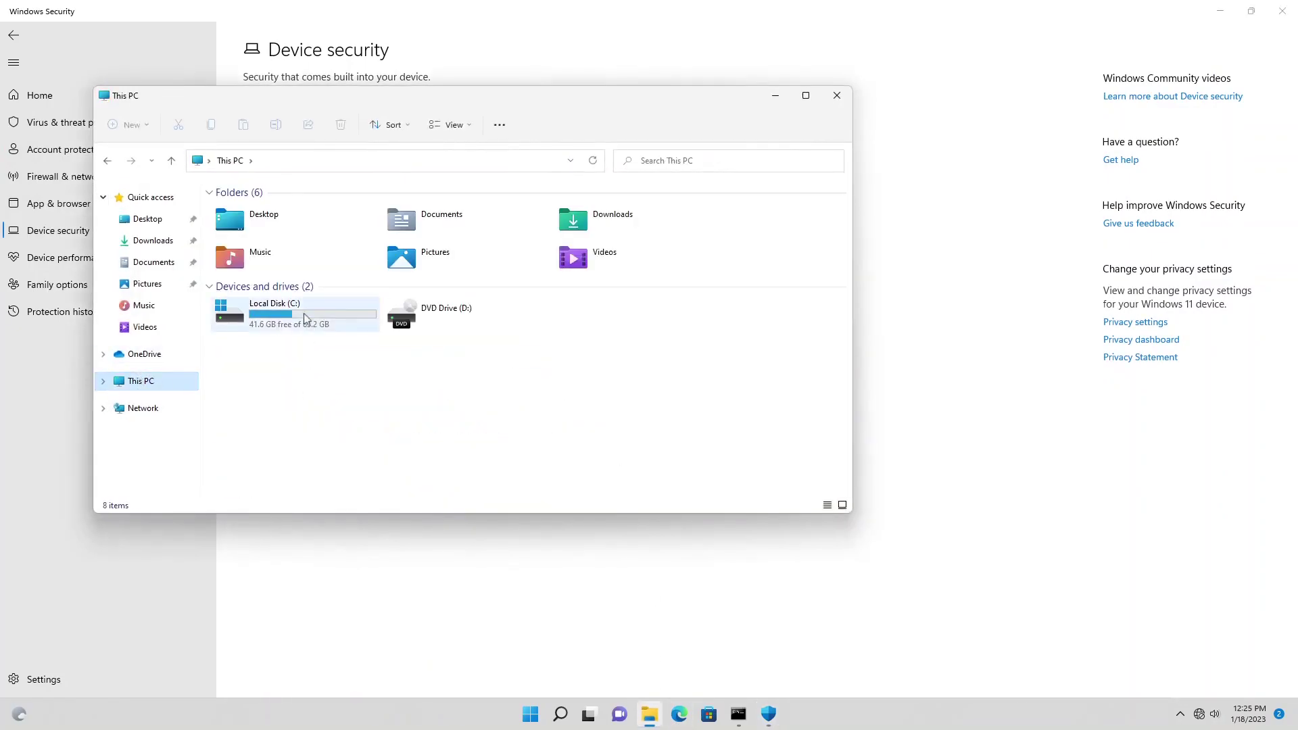
double_click(264, 323)
left_click(836, 95)
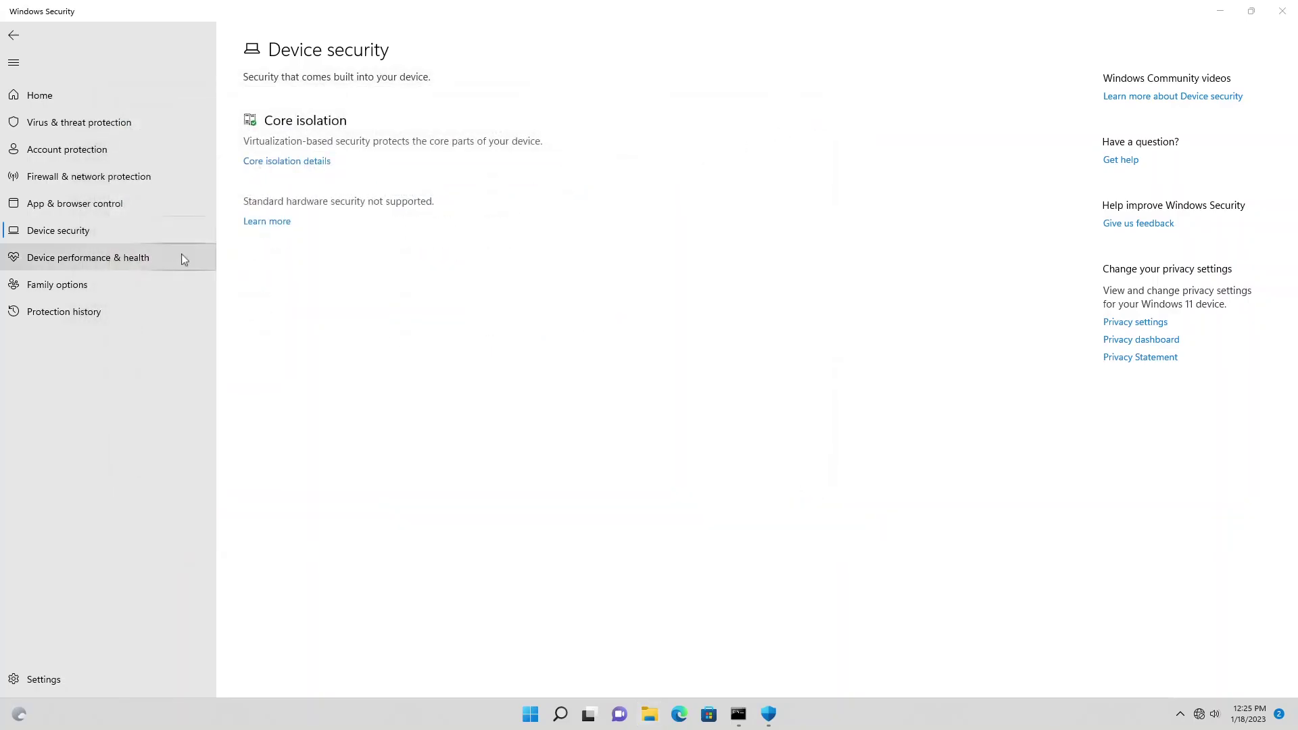
left_click(1282, 10)
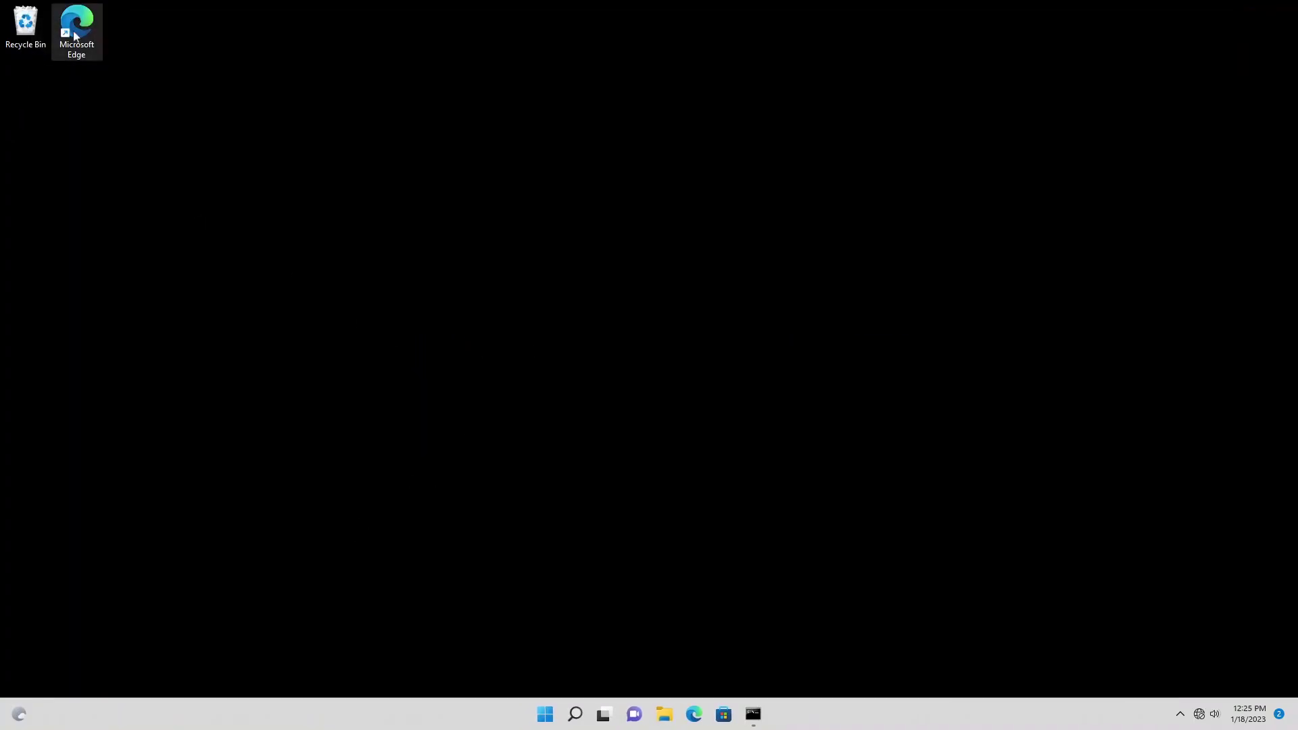
Replace the black desktop wallpaper by applying the light Windows theme with the blue bloom in Personalization settings
right_click(261, 82)
left_click(334, 223)
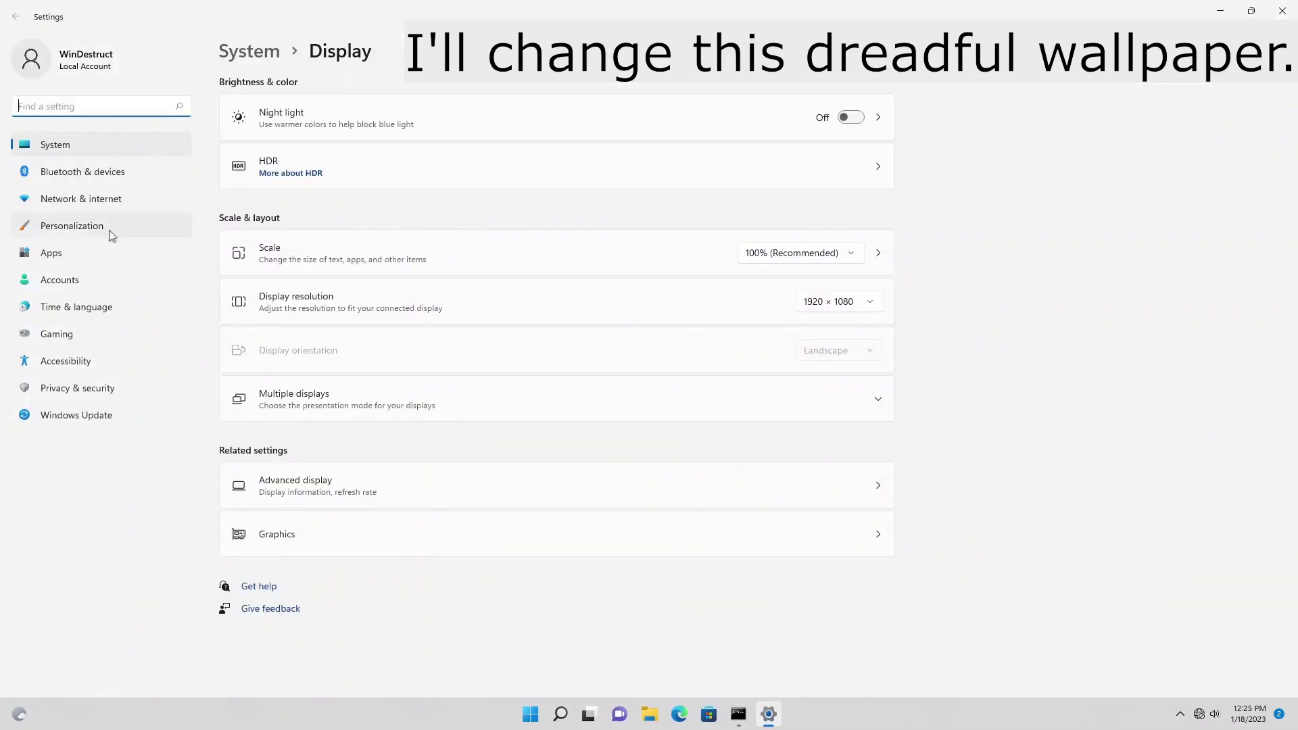
double_click(472, 7)
left_click(258, 381)
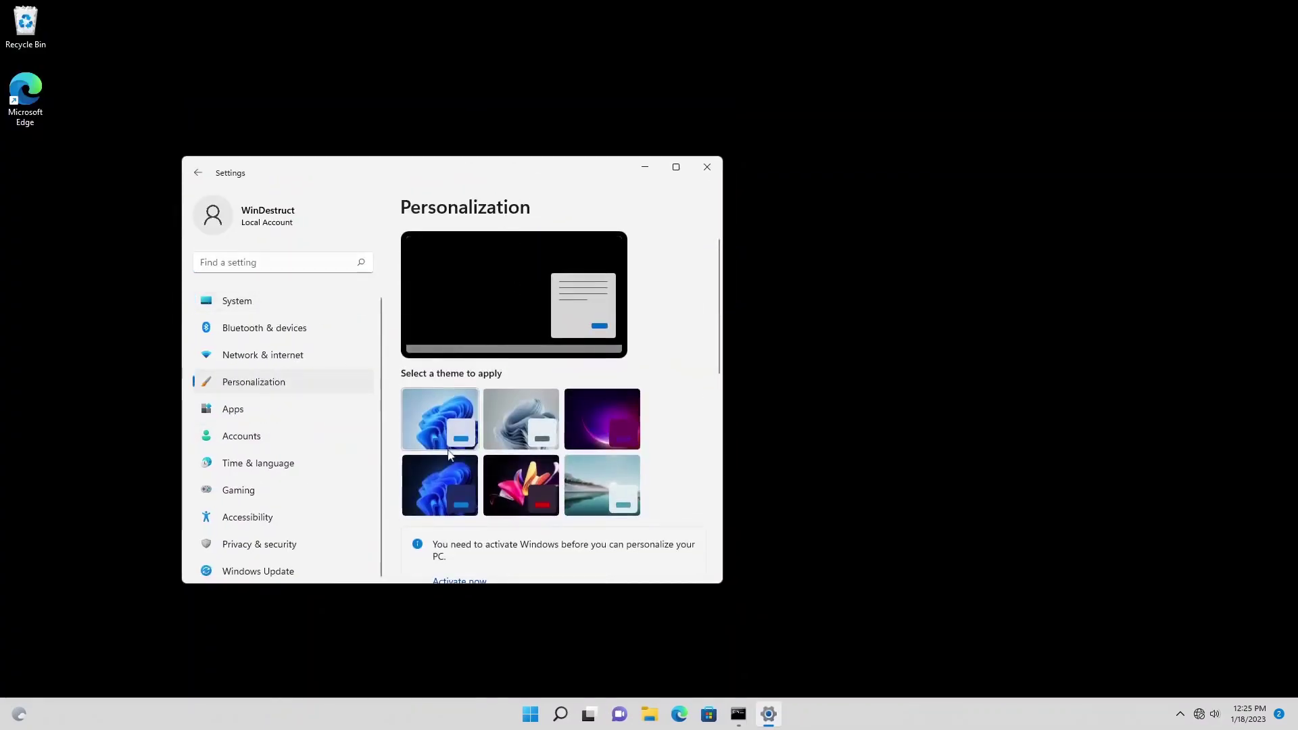
left_click(448, 425)
left_click(707, 167)
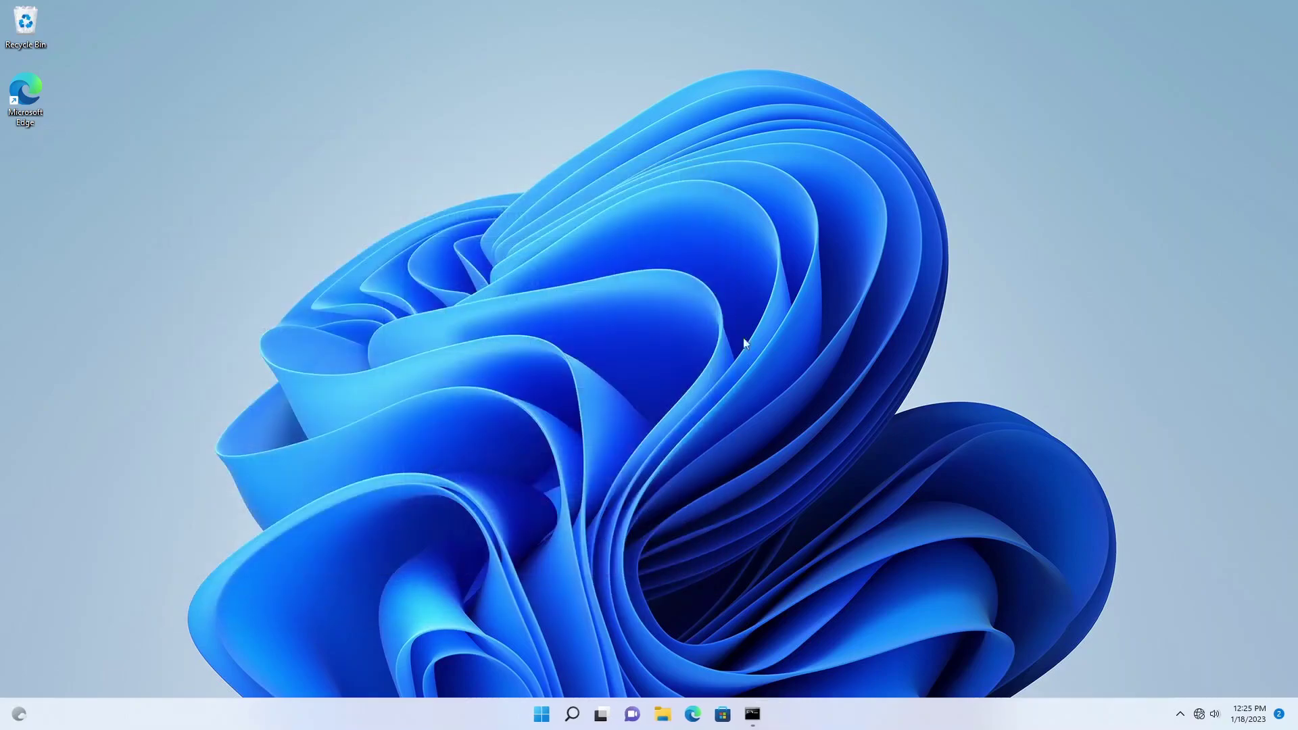
Review the notifications, dismiss the Fast Video Downloader one and close the Command Prompt window
left_click(1263, 711)
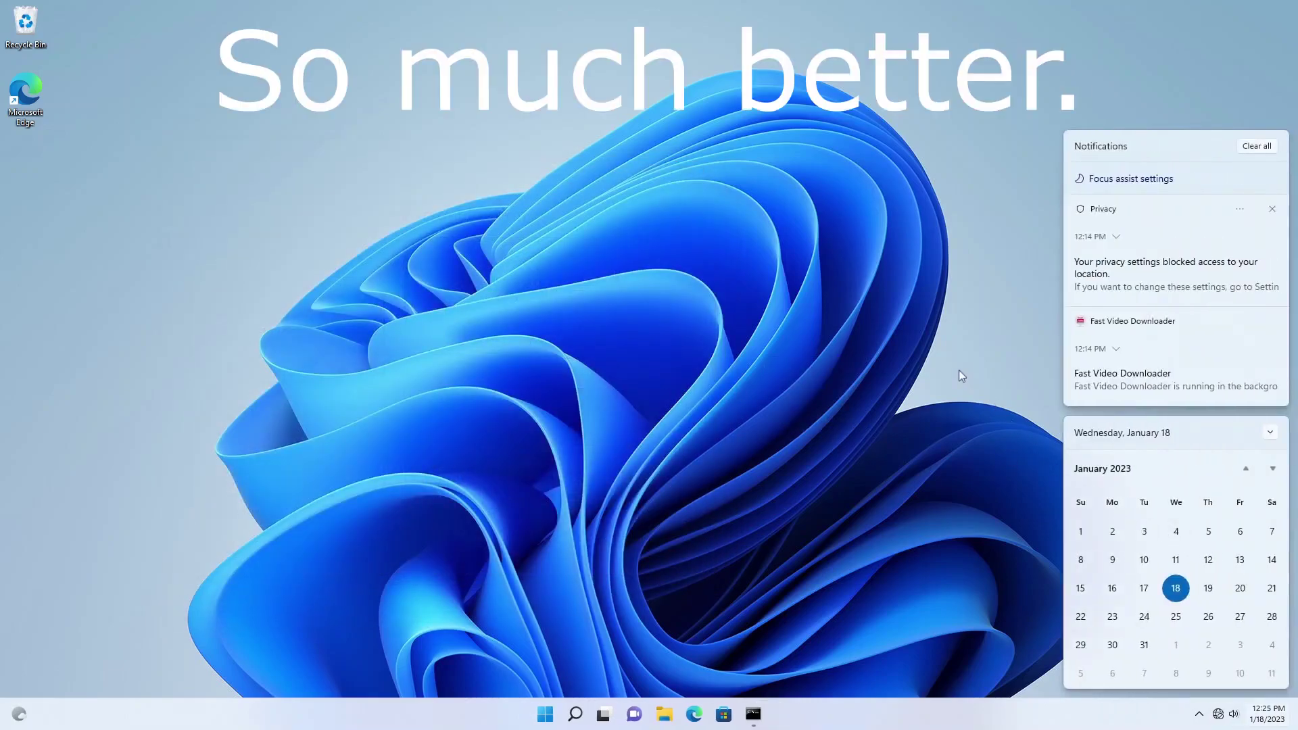
left_click(1273, 349)
left_click(809, 313)
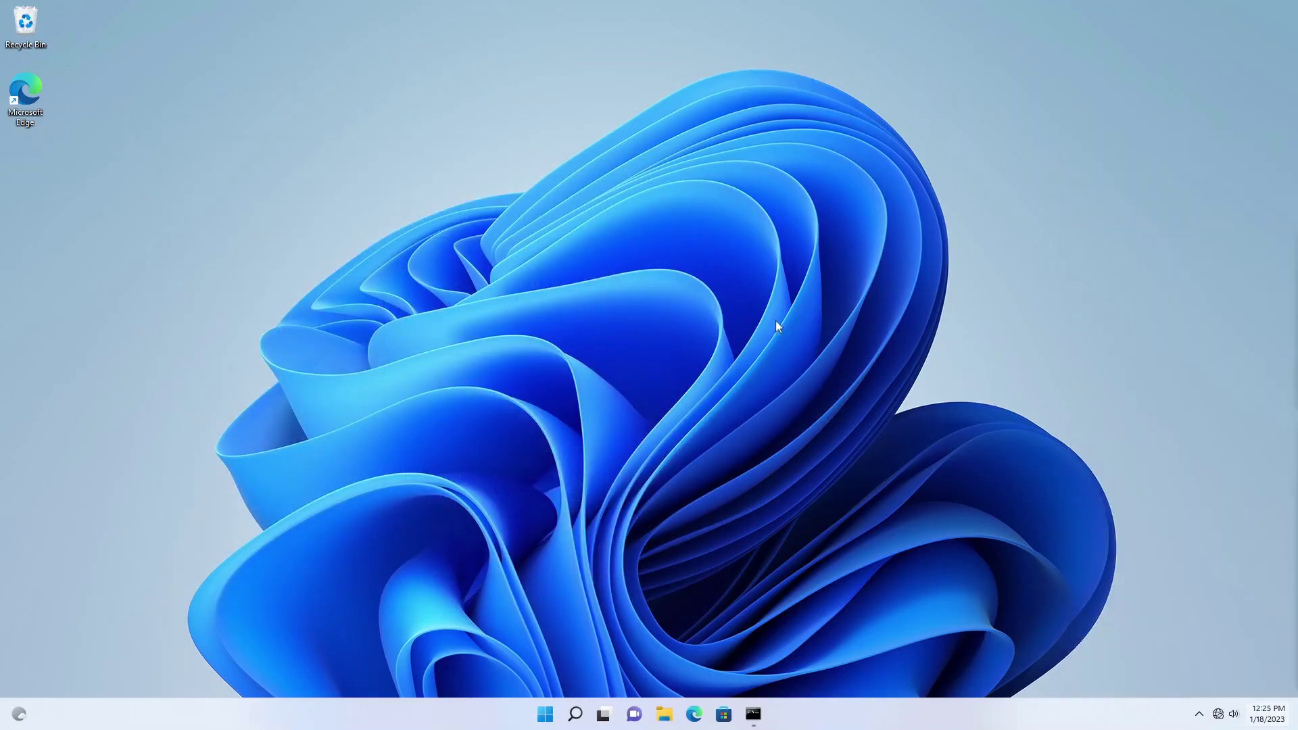
left_click(761, 715)
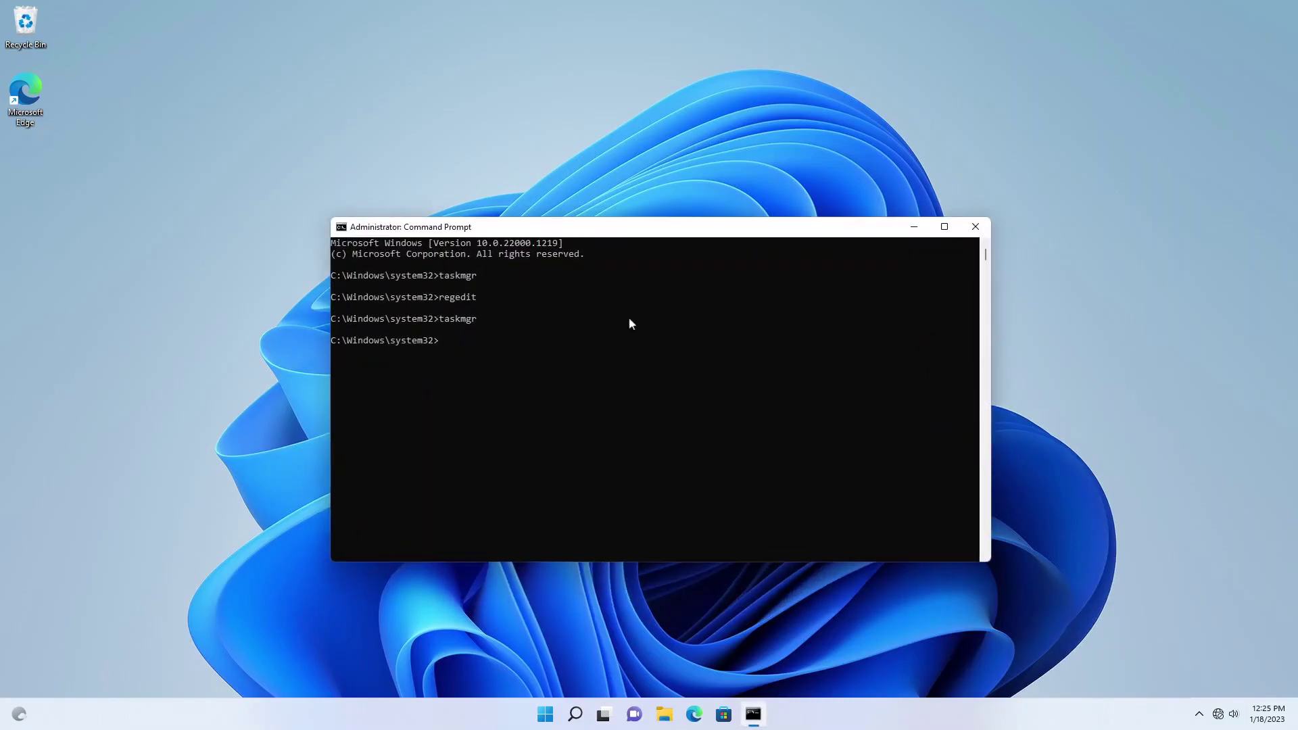
left_click(975, 227)
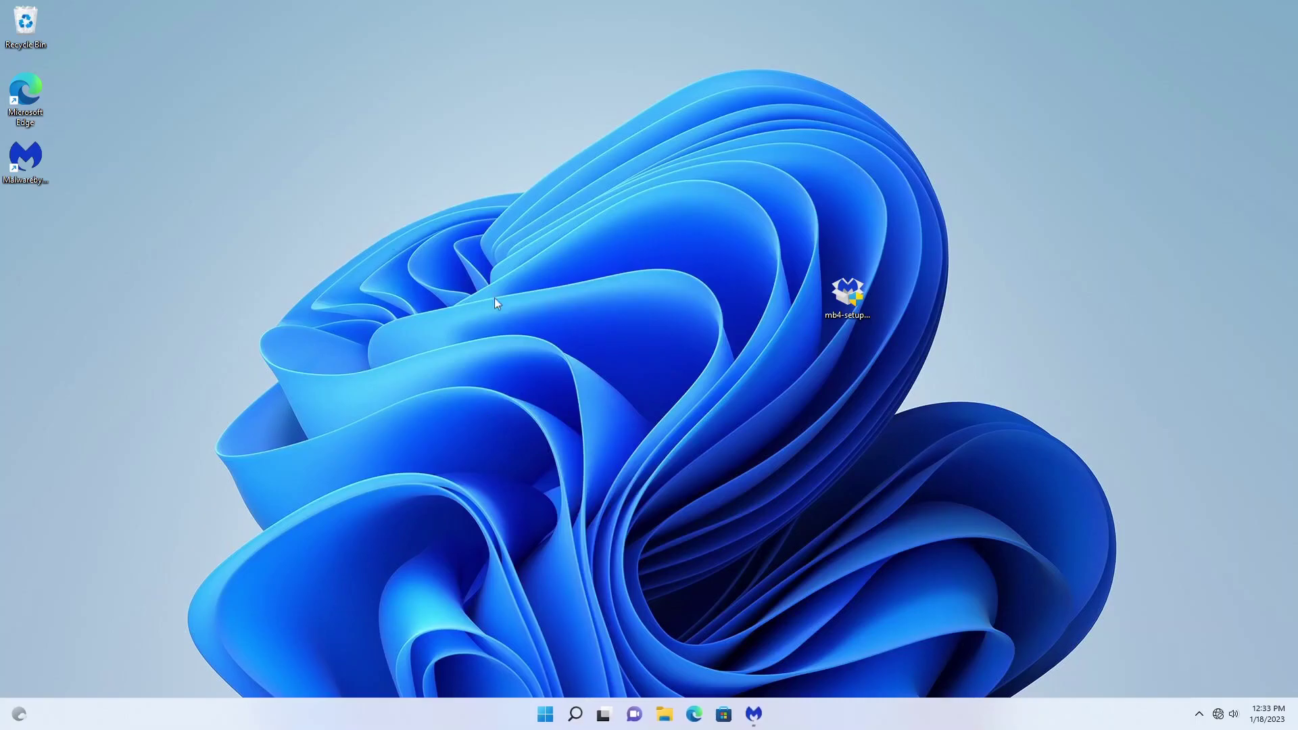
Decline the Malwarebytes Premium offer, start a threat scan and dismiss the update error
left_click(660, 451)
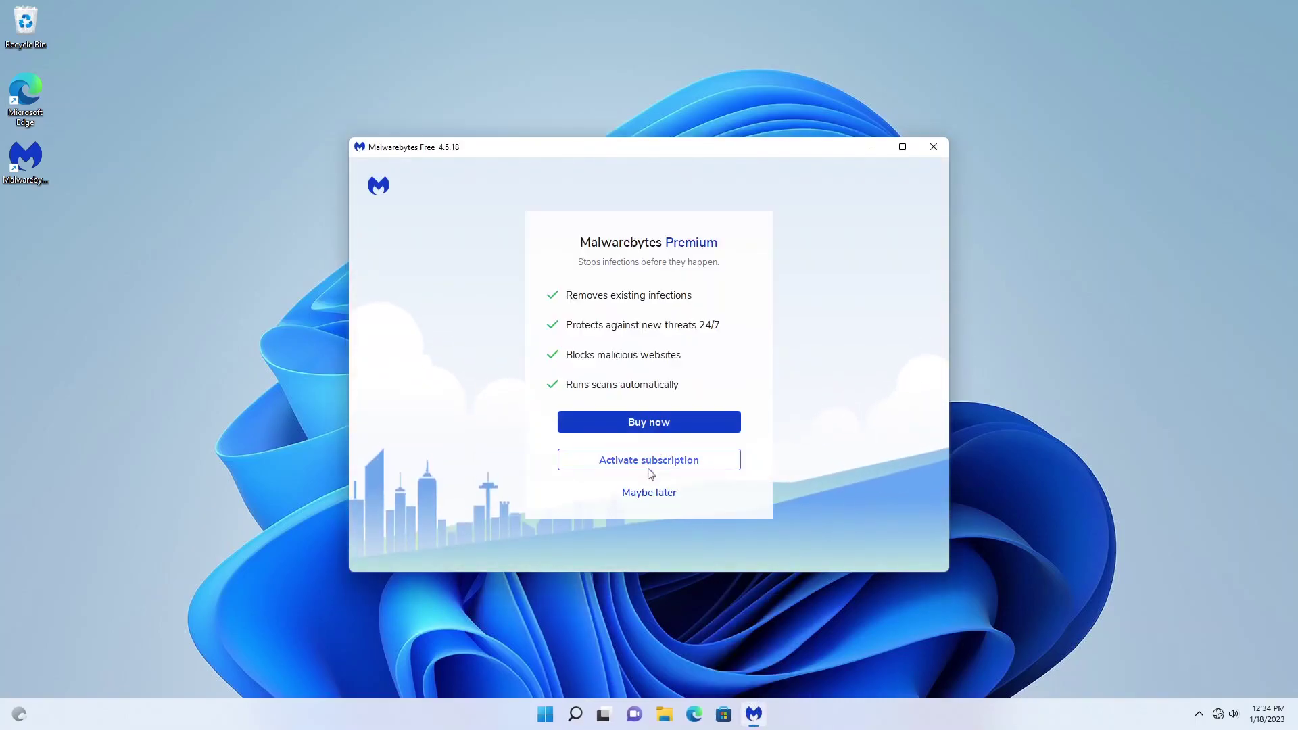
left_click(646, 492)
left_click(659, 489)
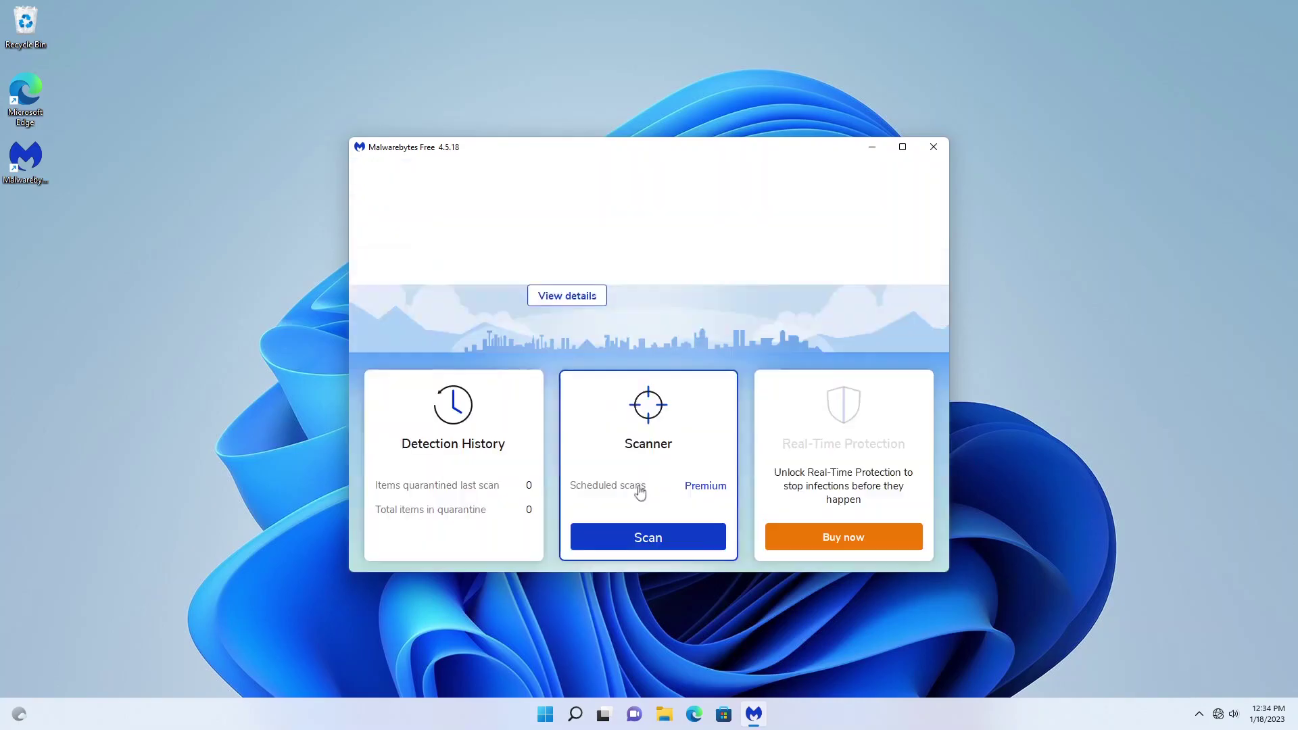
left_click(654, 534)
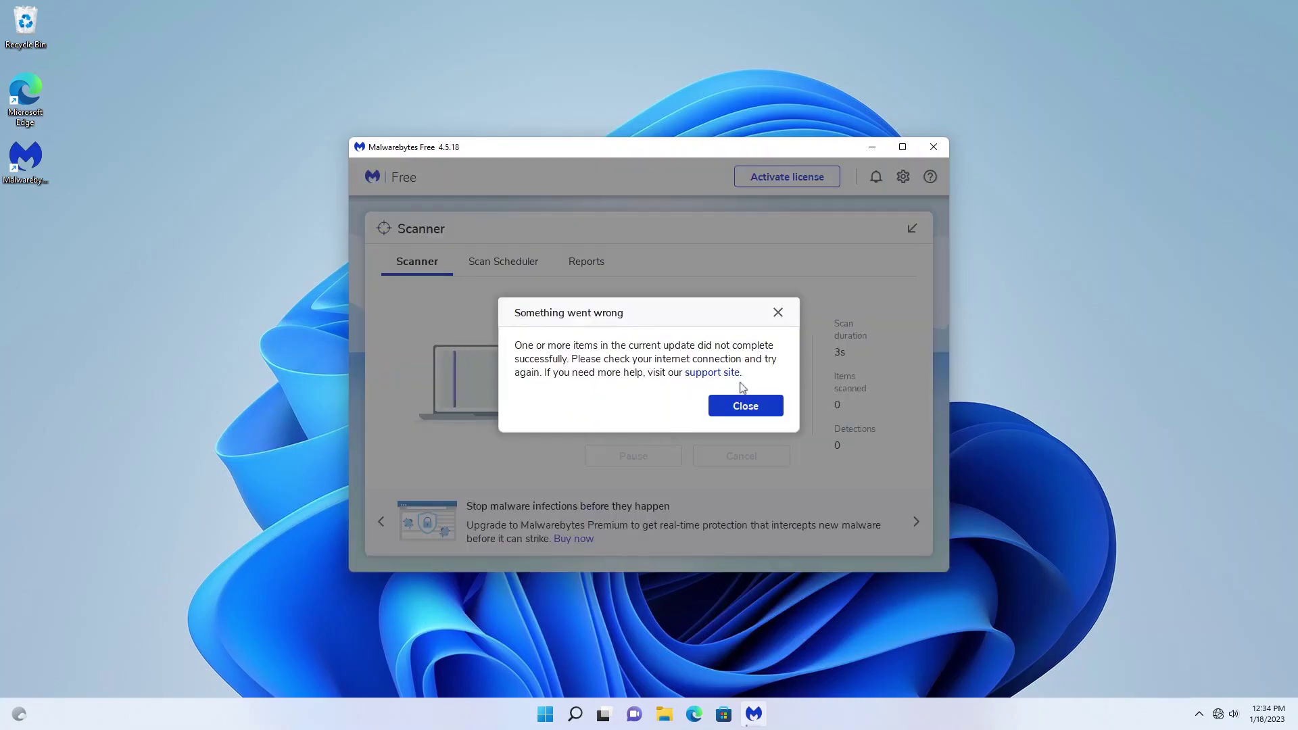
left_click(745, 406)
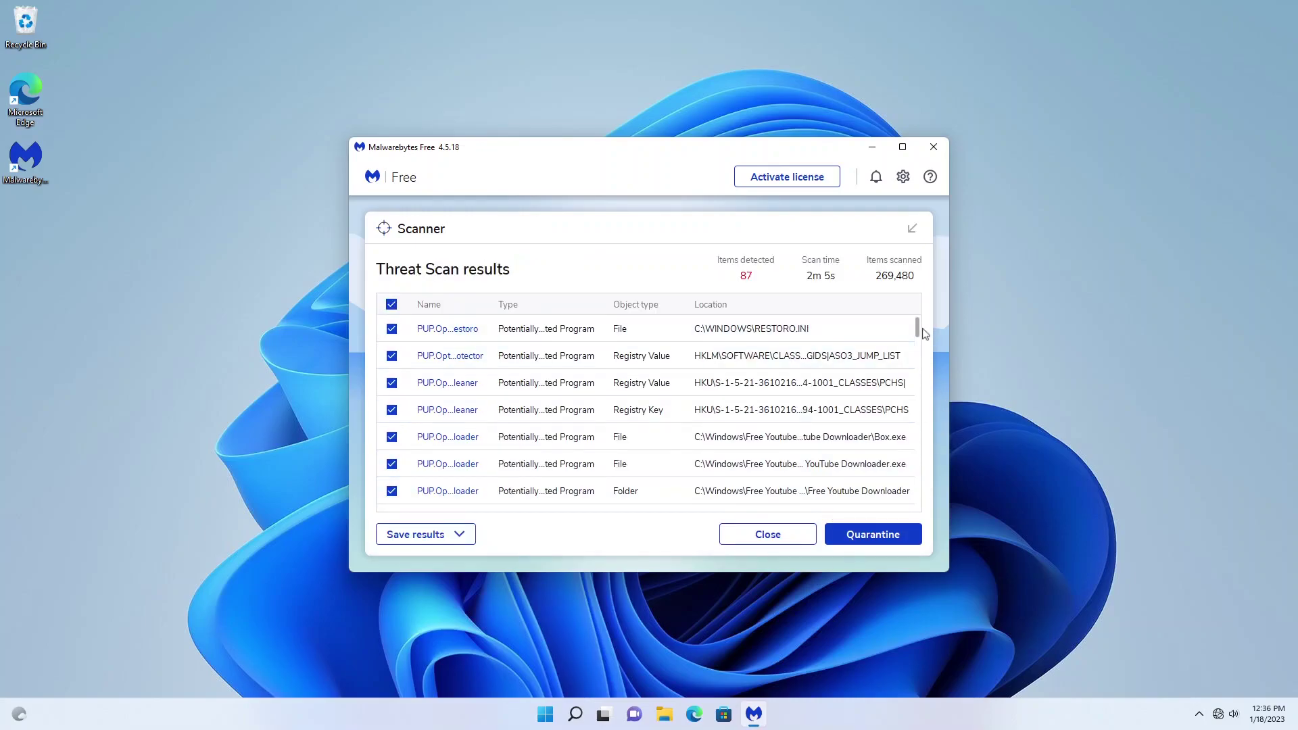
Review the threat scan results, quarantine all selected detections and restart the computer to complete the removal
scroll(914, 406, "down", 8)
scroll(914, 429, "down", 10)
scroll(909, 419, "up", 15)
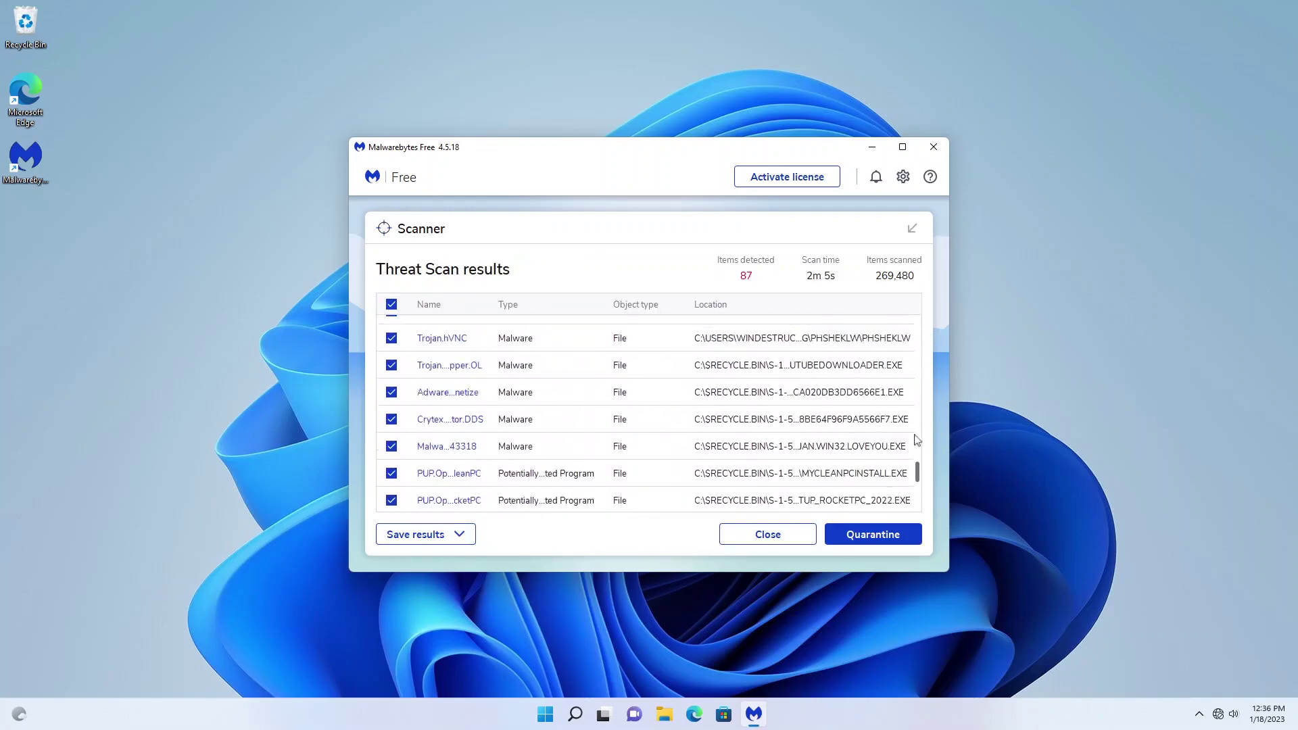
left_click(887, 538)
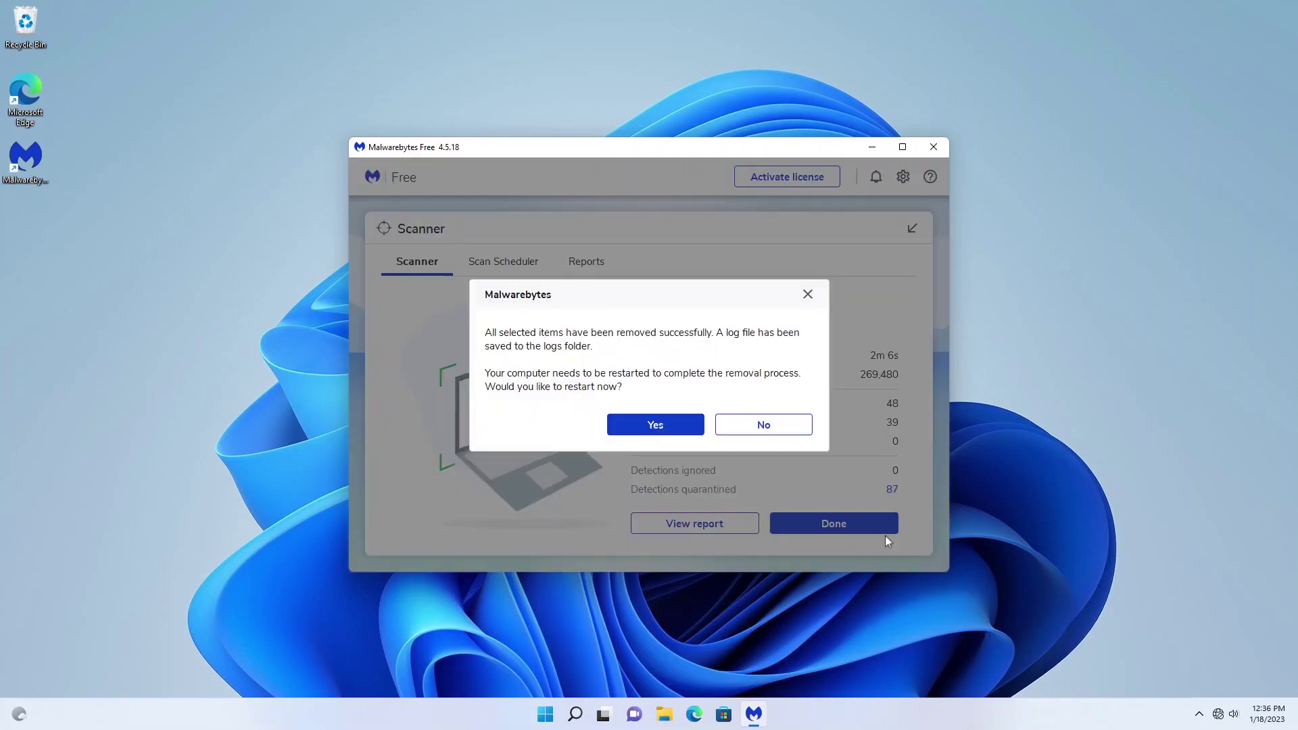
left_click(725, 408)
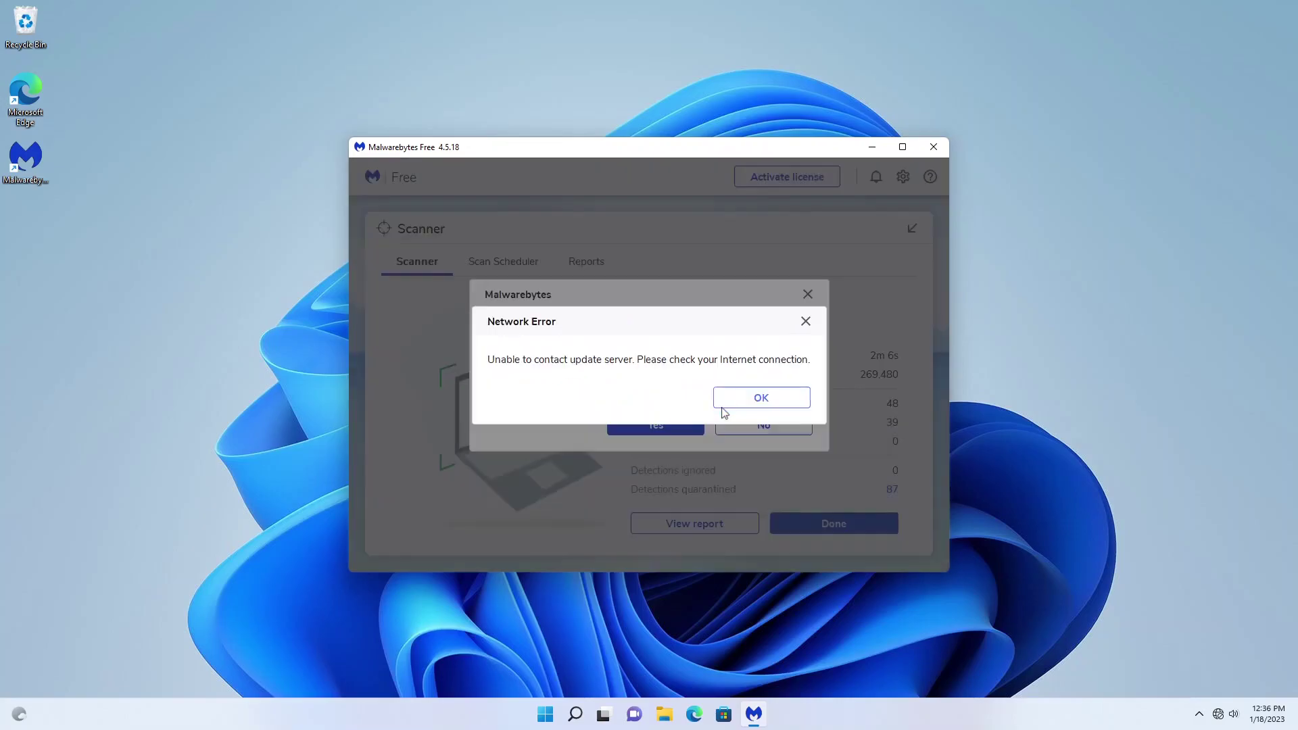
left_click(764, 391)
left_click(662, 421)
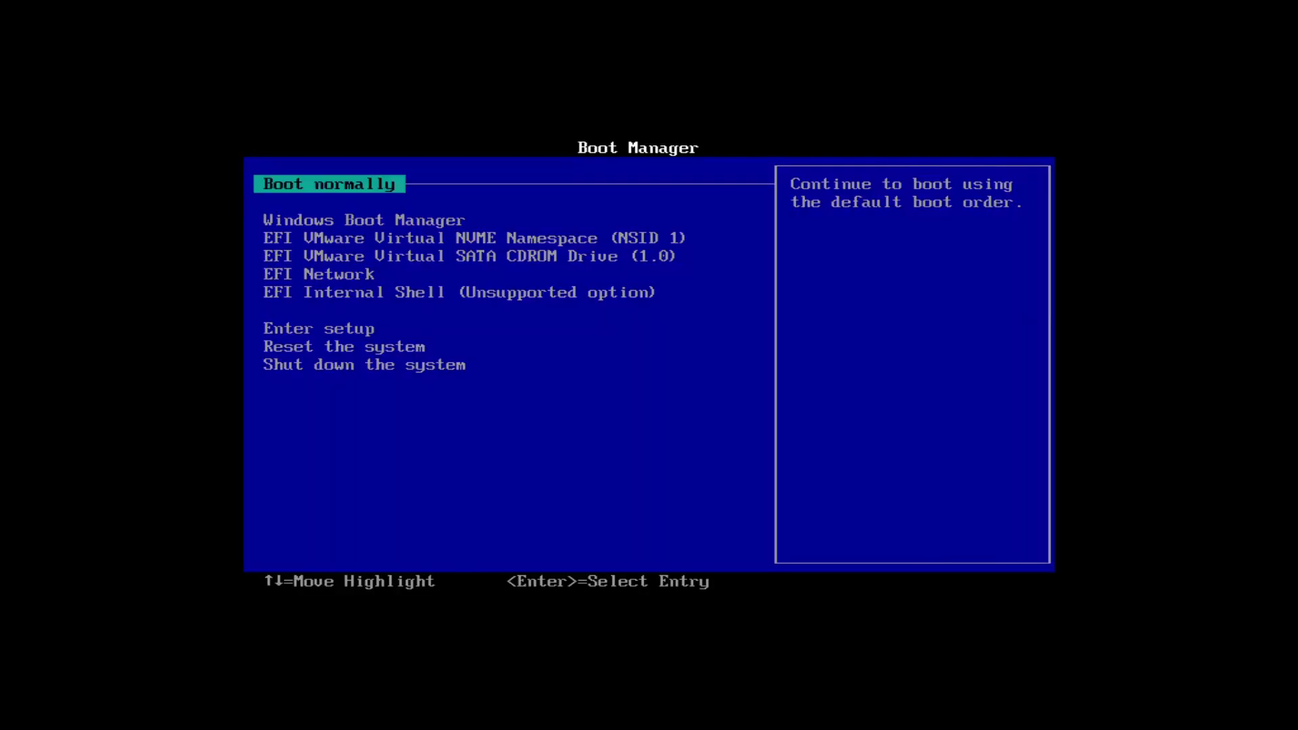
Boot from the Windows Boot Manager entry and restart the PC from the Automatic Repair screen
key("Down")
key("Down")
key("Down")
key("Down")
key("Up")
key("Up")
key("Up")
key("Return")
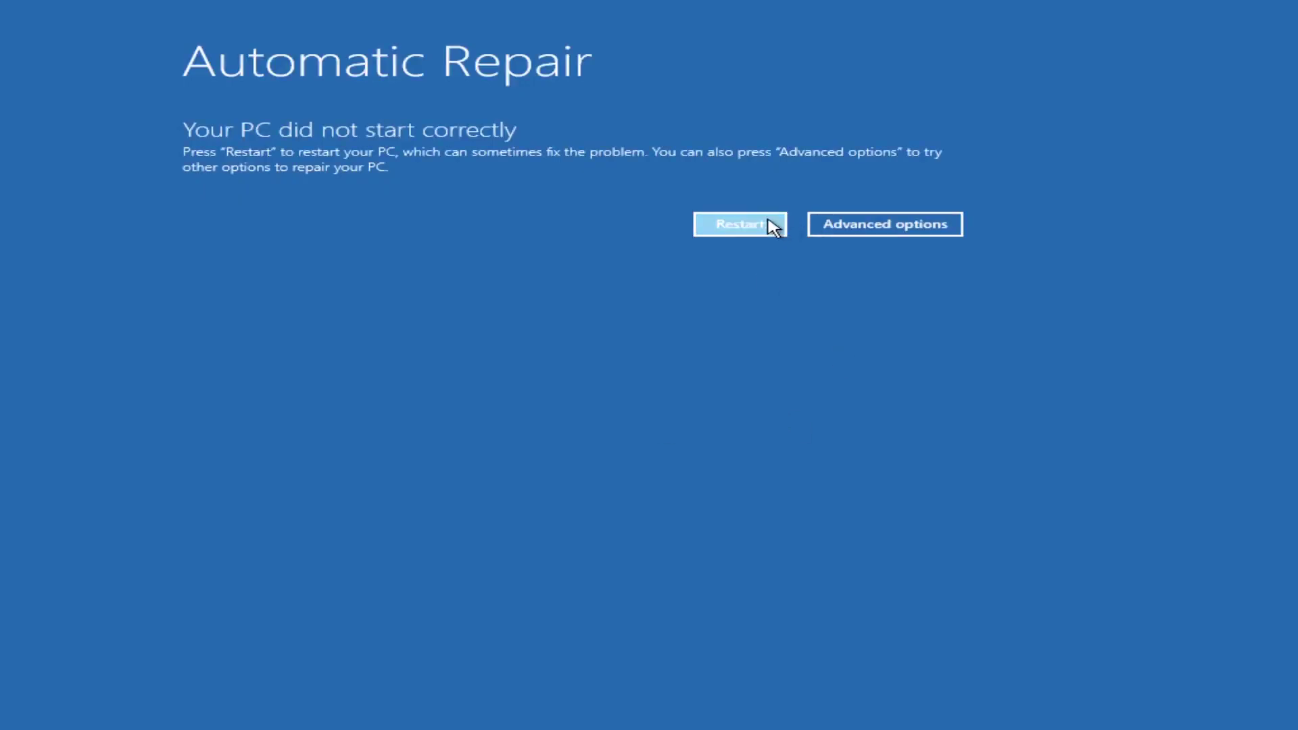
left_click(770, 226)
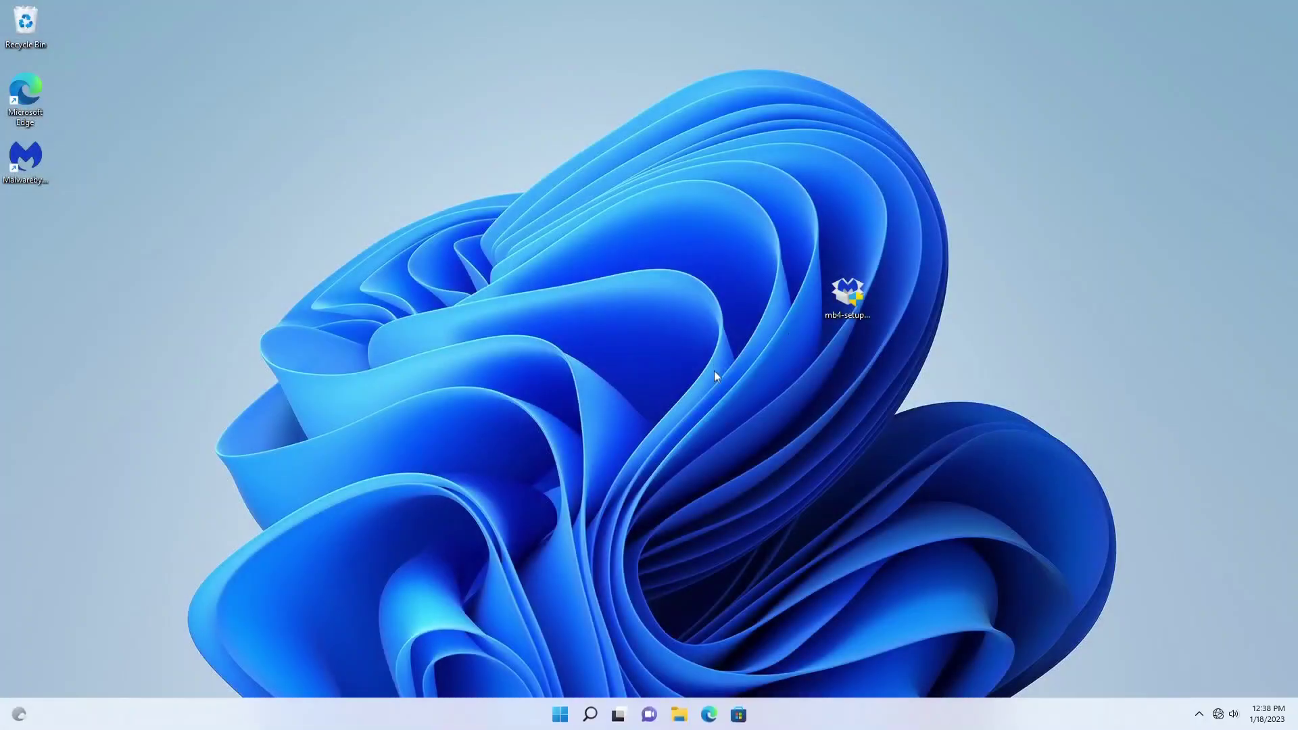
Remove the mb4-setup installer from the desktop and close the Malwarebytes scan summary and window
left_click_drag(852, 295, 213, 176)
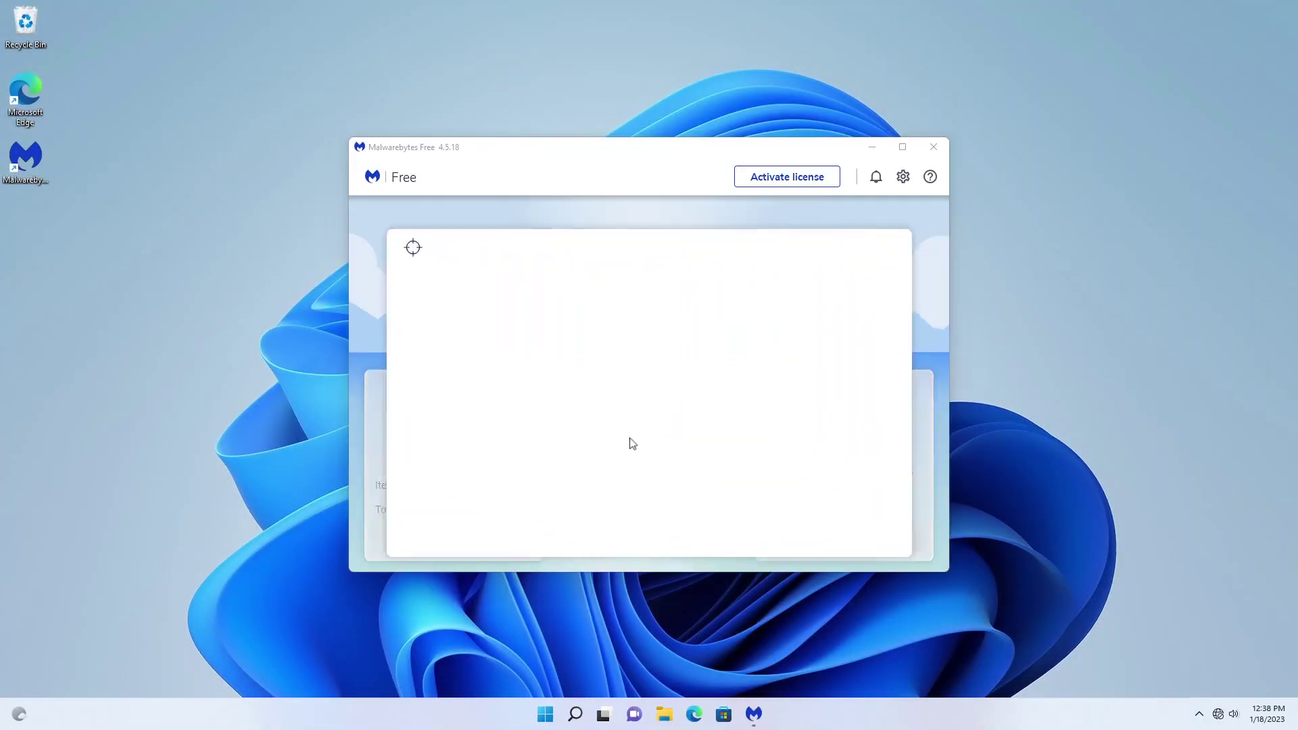
left_click(803, 522)
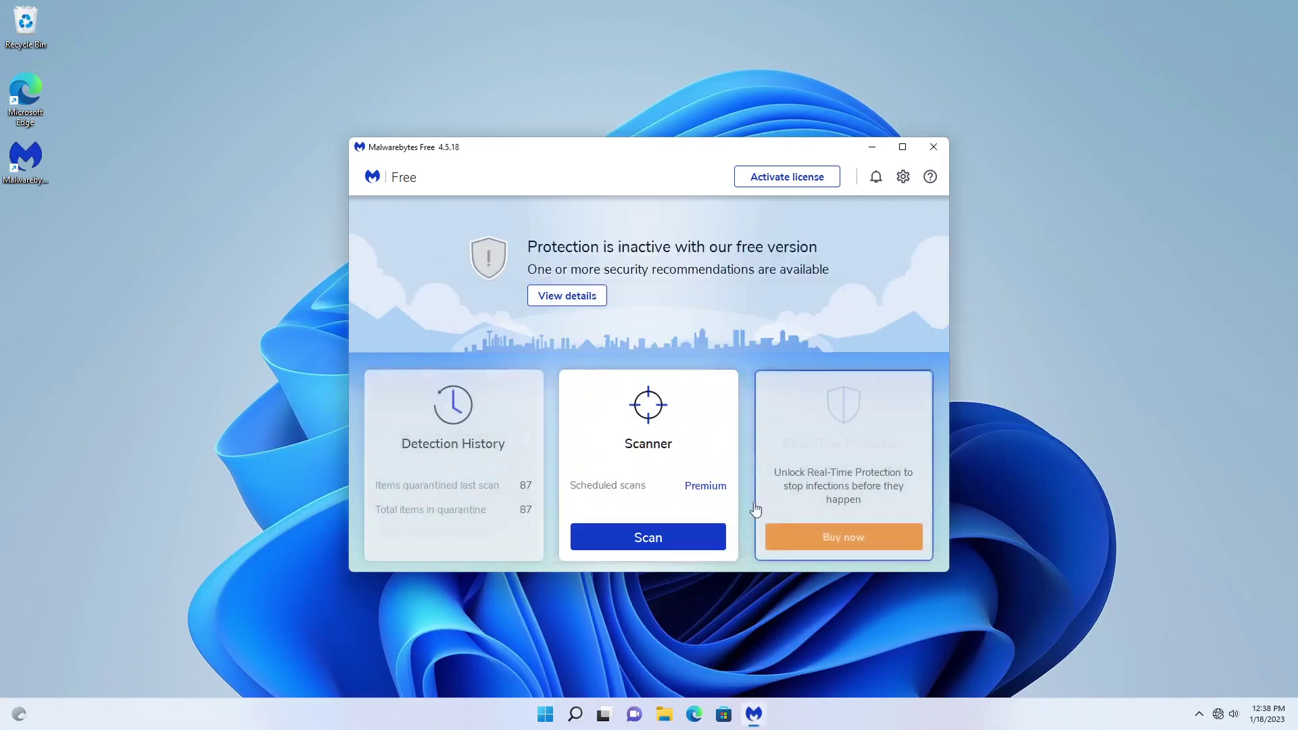
left_click(931, 148)
right_click(635, 205)
left_click(655, 269)
Check the installed programs through Add or remove programs and close Settings
key("super")
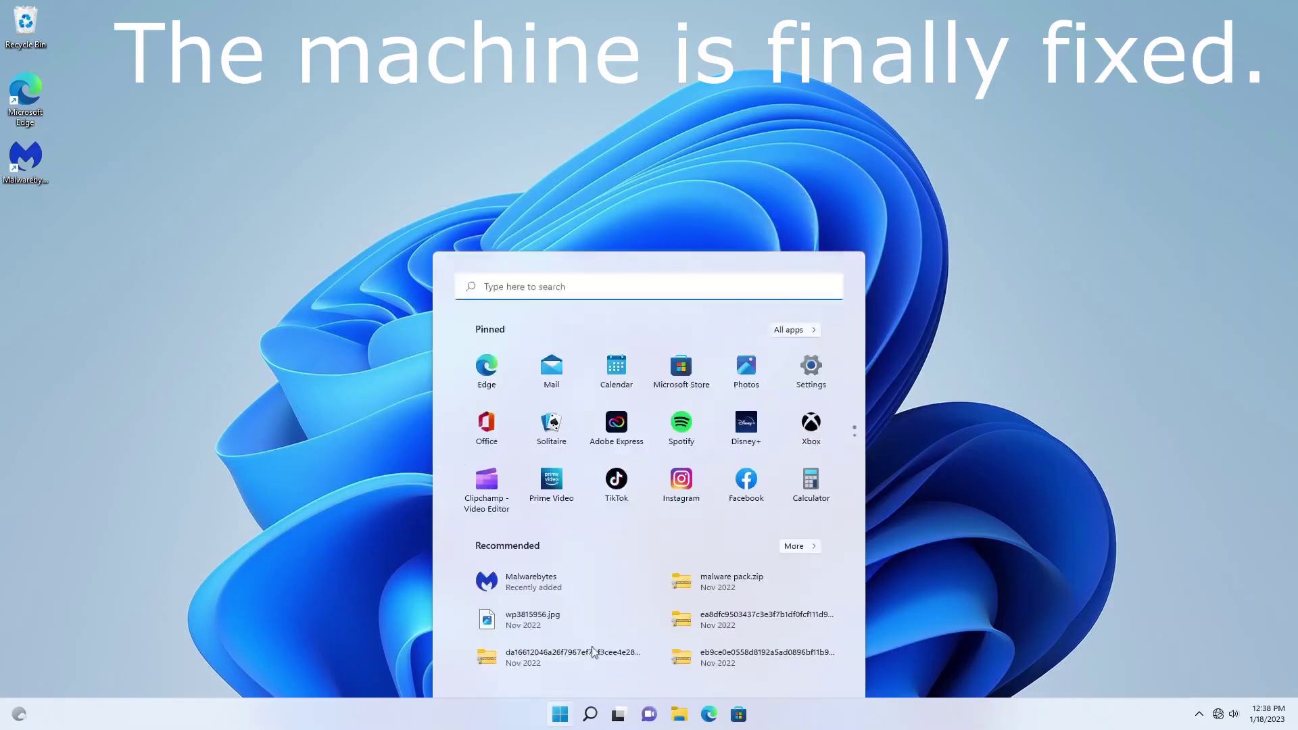
type("remo")
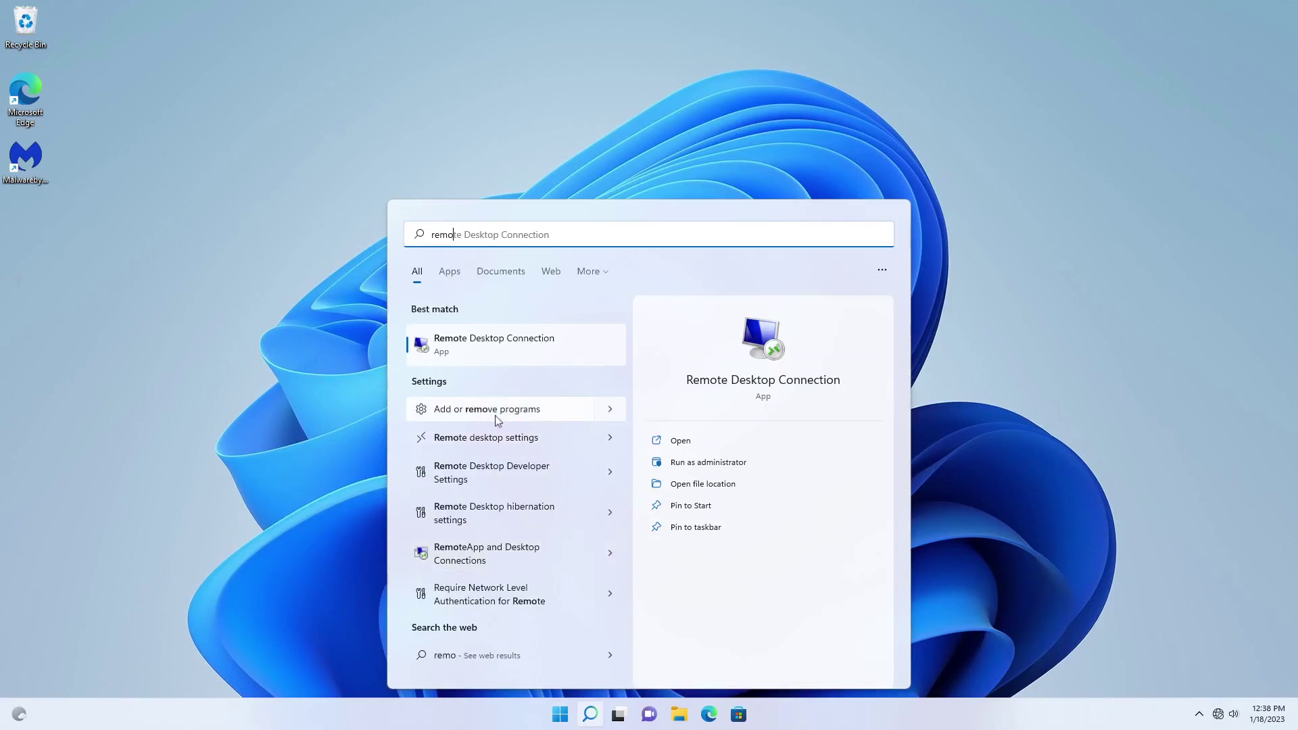
left_click(532, 438)
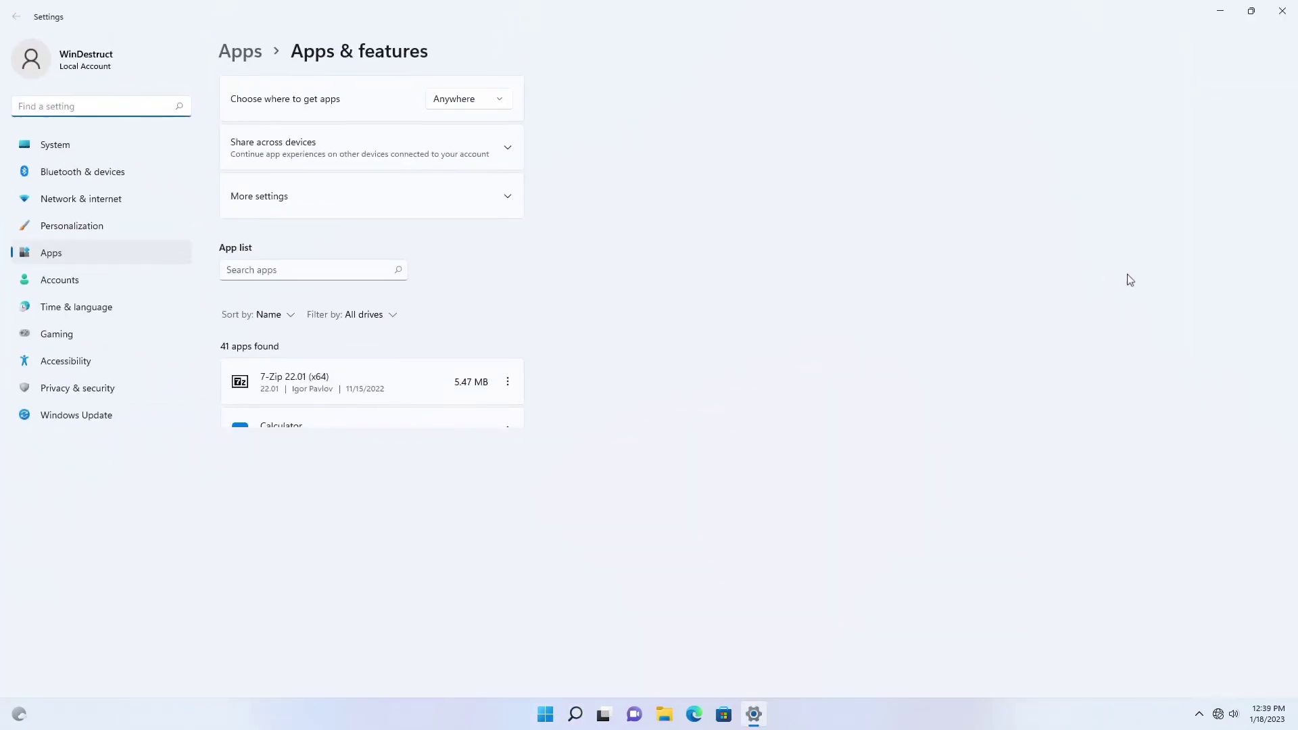
left_click_drag(1290, 160, 1245, 161)
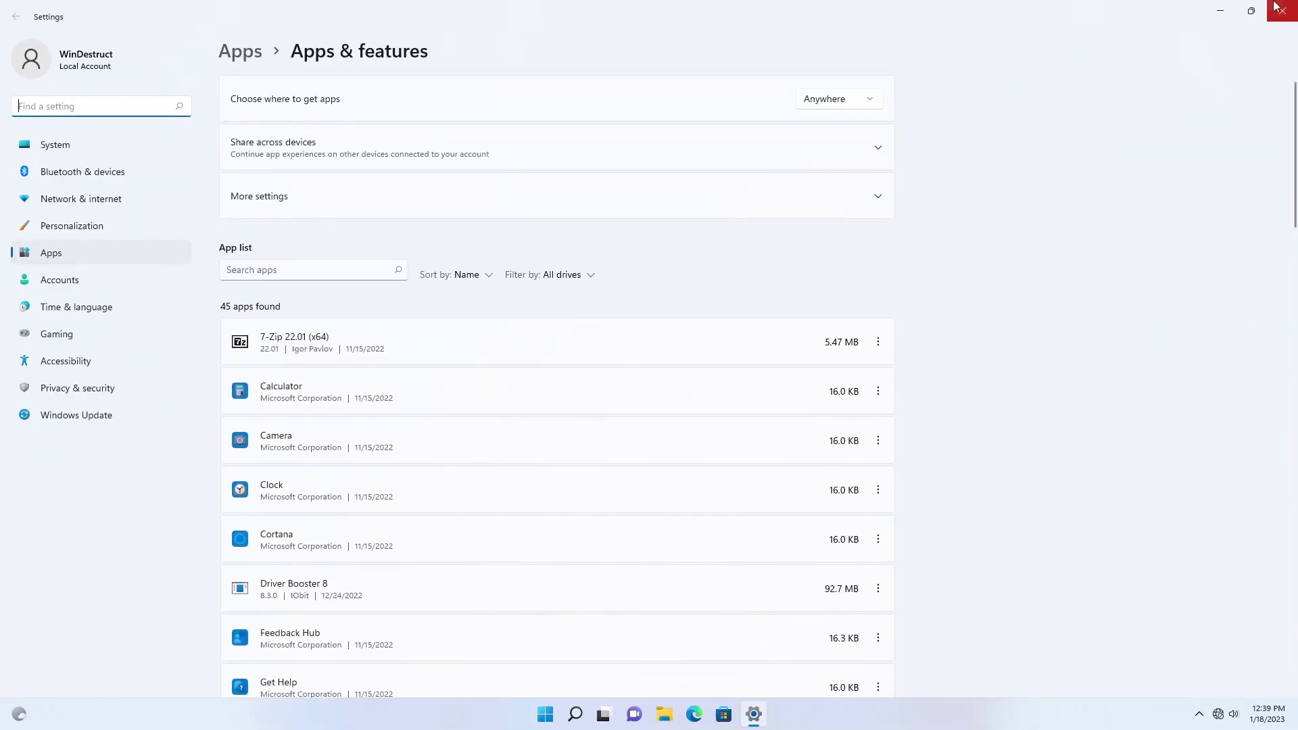
left_click(1282, 11)
Run taskmgr to check that Task Manager opens, and close it
key("super+r")
type("taskmgr")
key("Return")
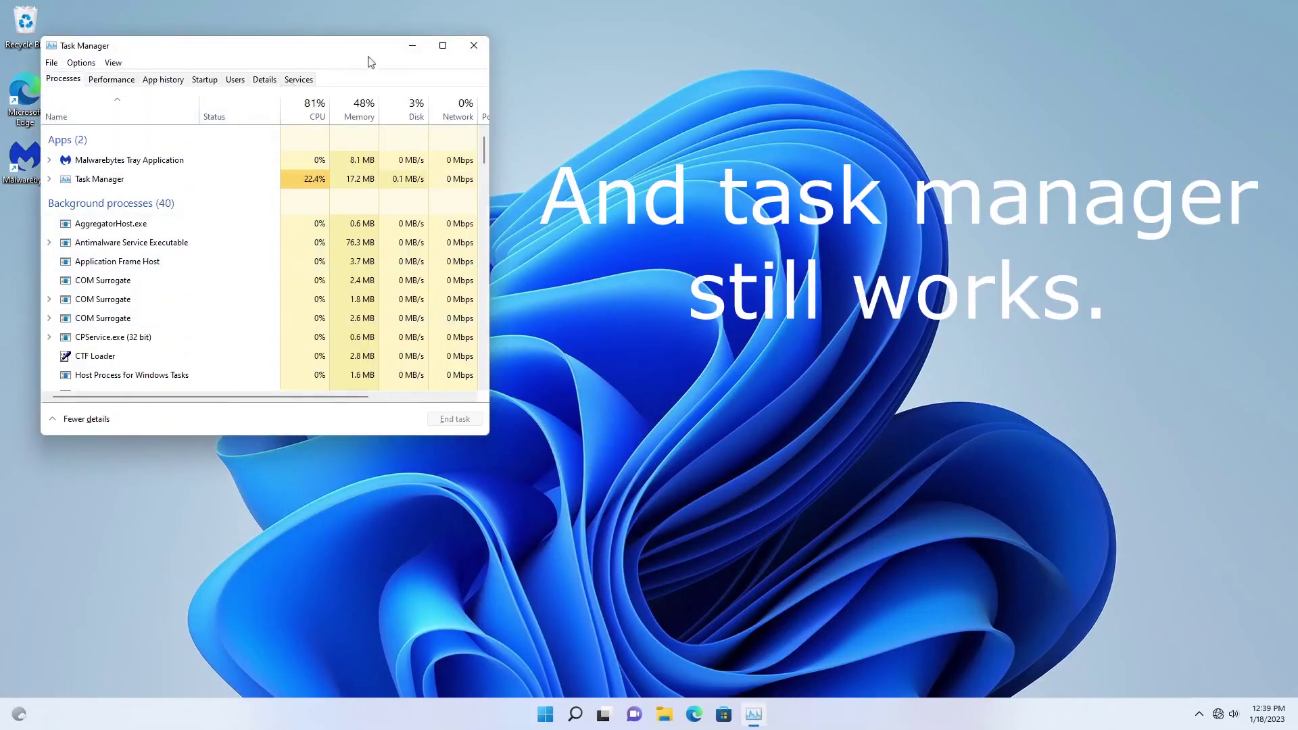
left_click(474, 45)
Test Calculator by squaring 8, and close it
left_click(561, 714)
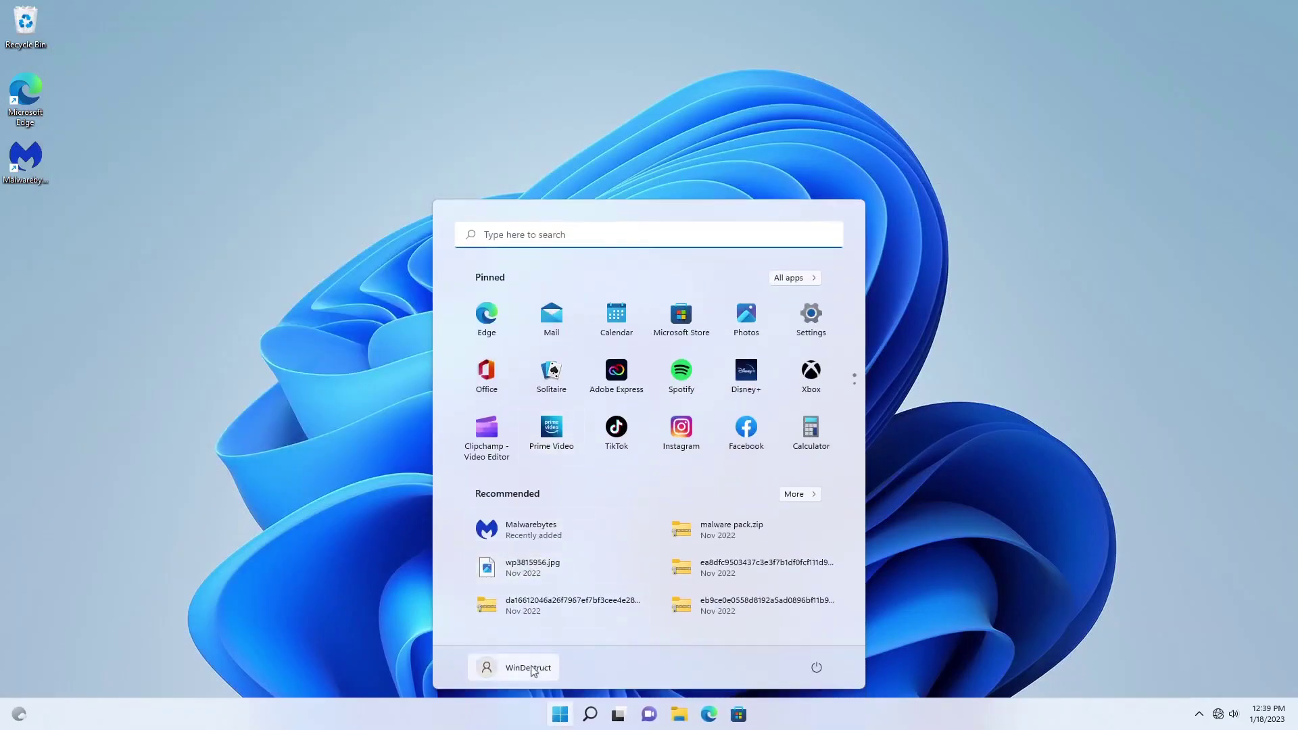
left_click(811, 436)
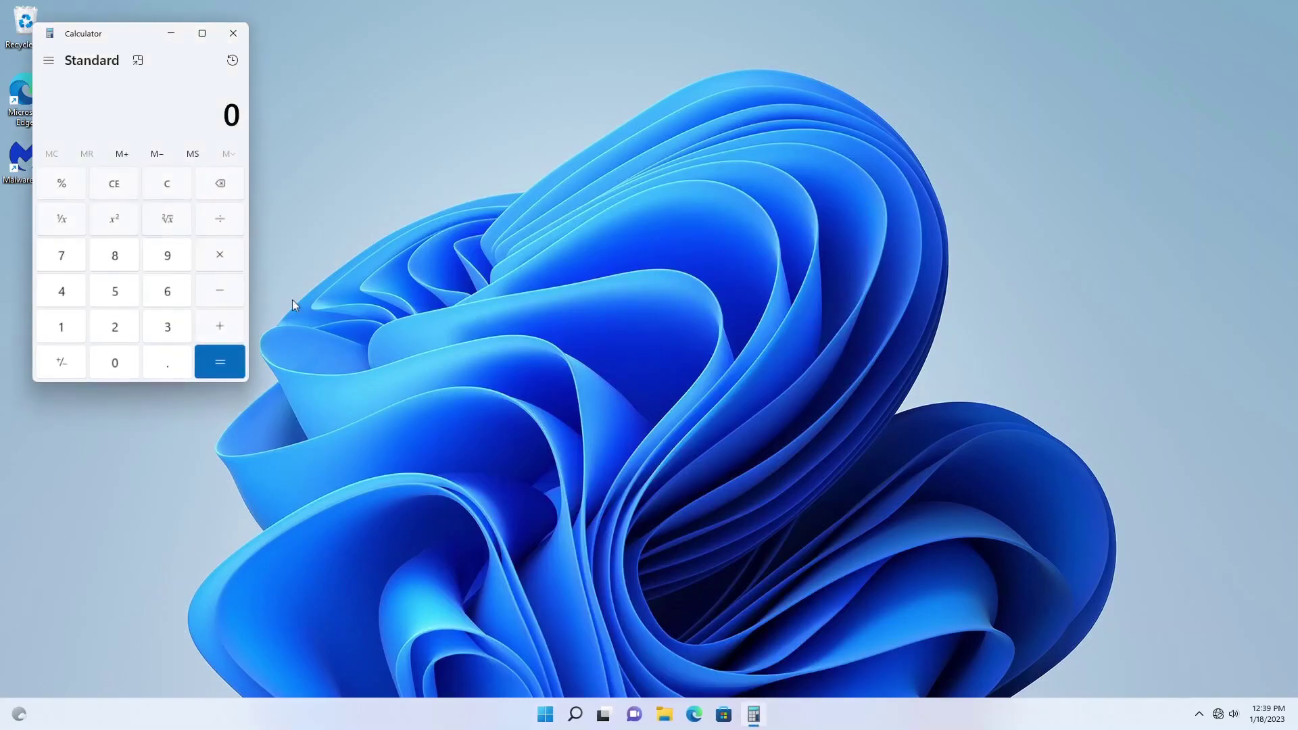
left_click(125, 253)
left_click(118, 217)
left_click(219, 361)
key("alt+F4")
Empty the Recycle Bin and confirm the permanent deletion
right_click(27, 22)
left_click(88, 50)
left_click(693, 363)
left_click_drag(544, 382, 566, 399)
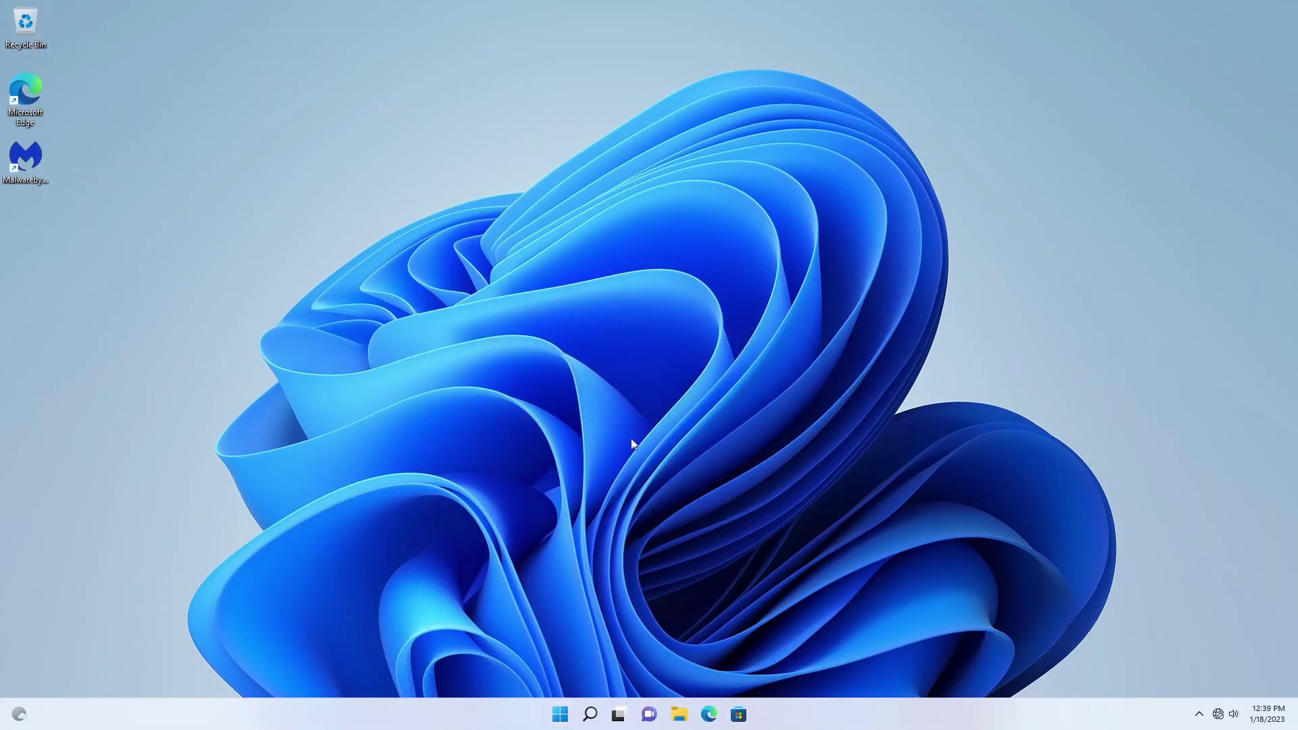
Test the Weather app by launching it from the full list of apps
left_click(565, 704)
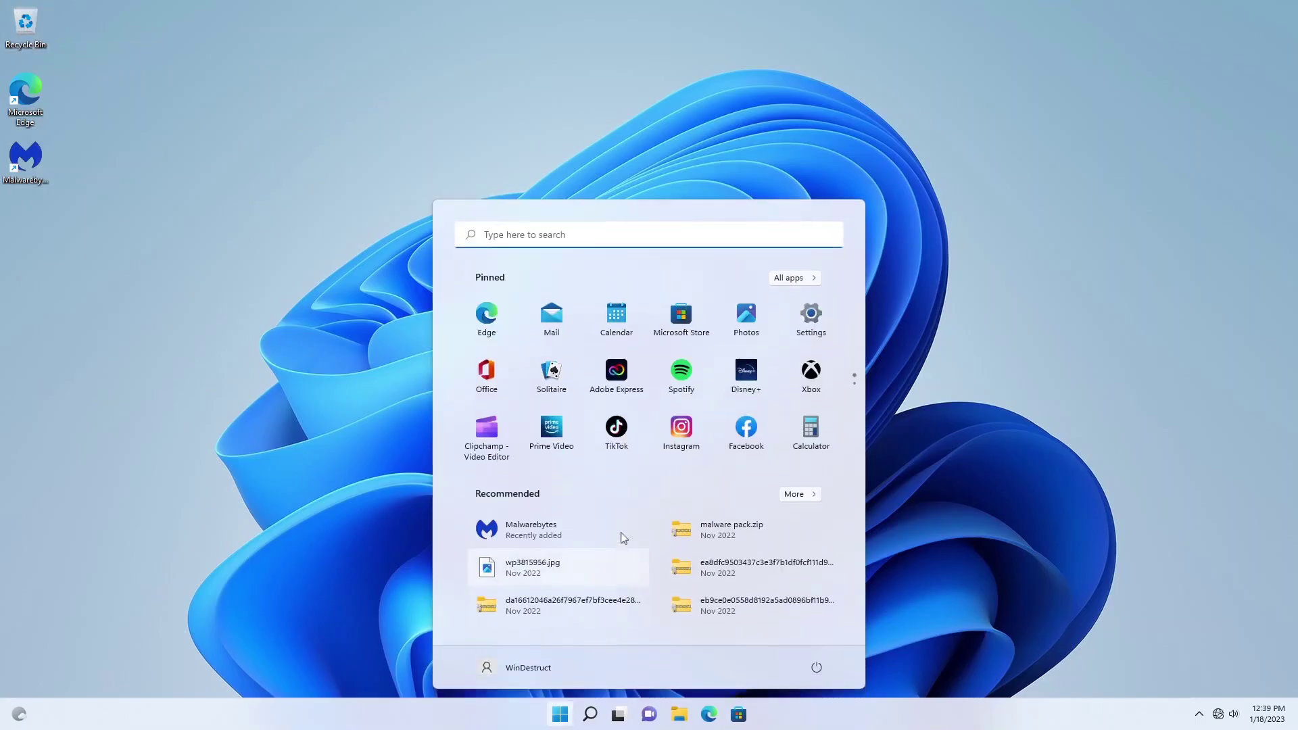
left_click(801, 280)
scroll(818, 373, "down", 10)
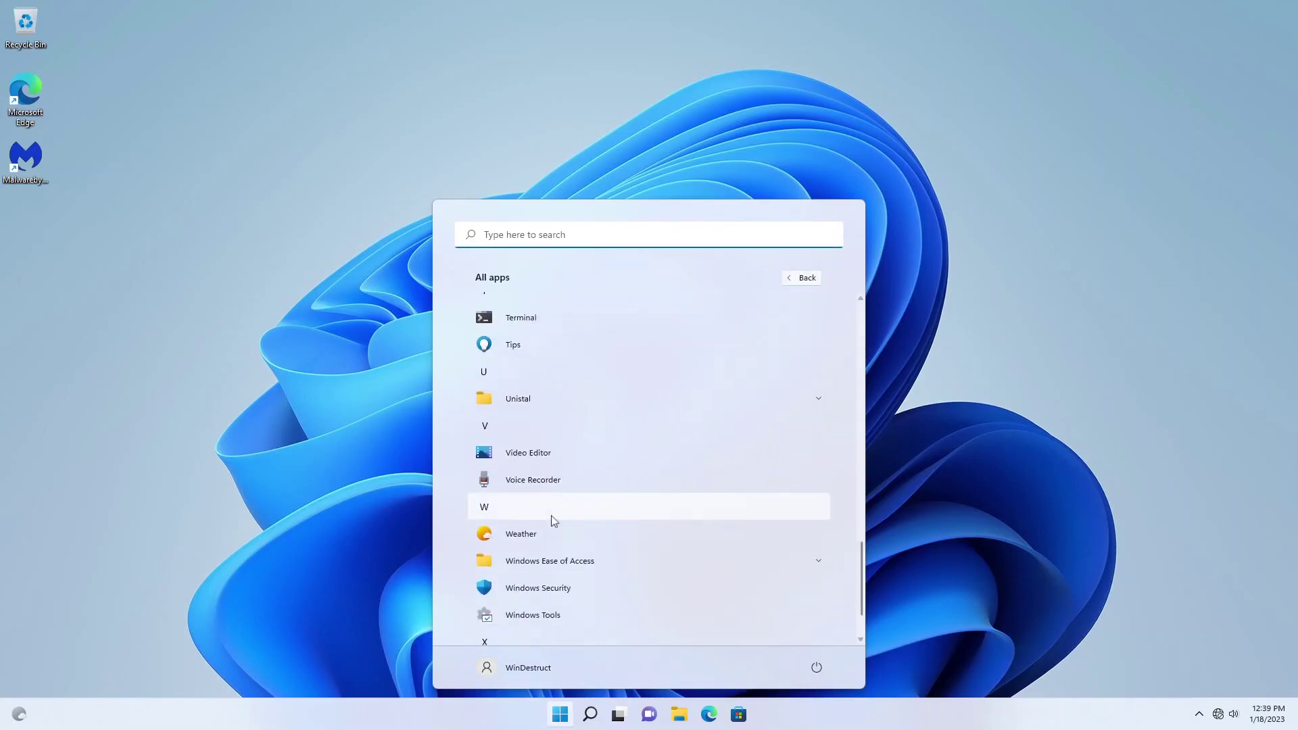
left_click(547, 534)
Open Terminal from the desktop to check that PowerShell starts, and close it
right_click(605, 291)
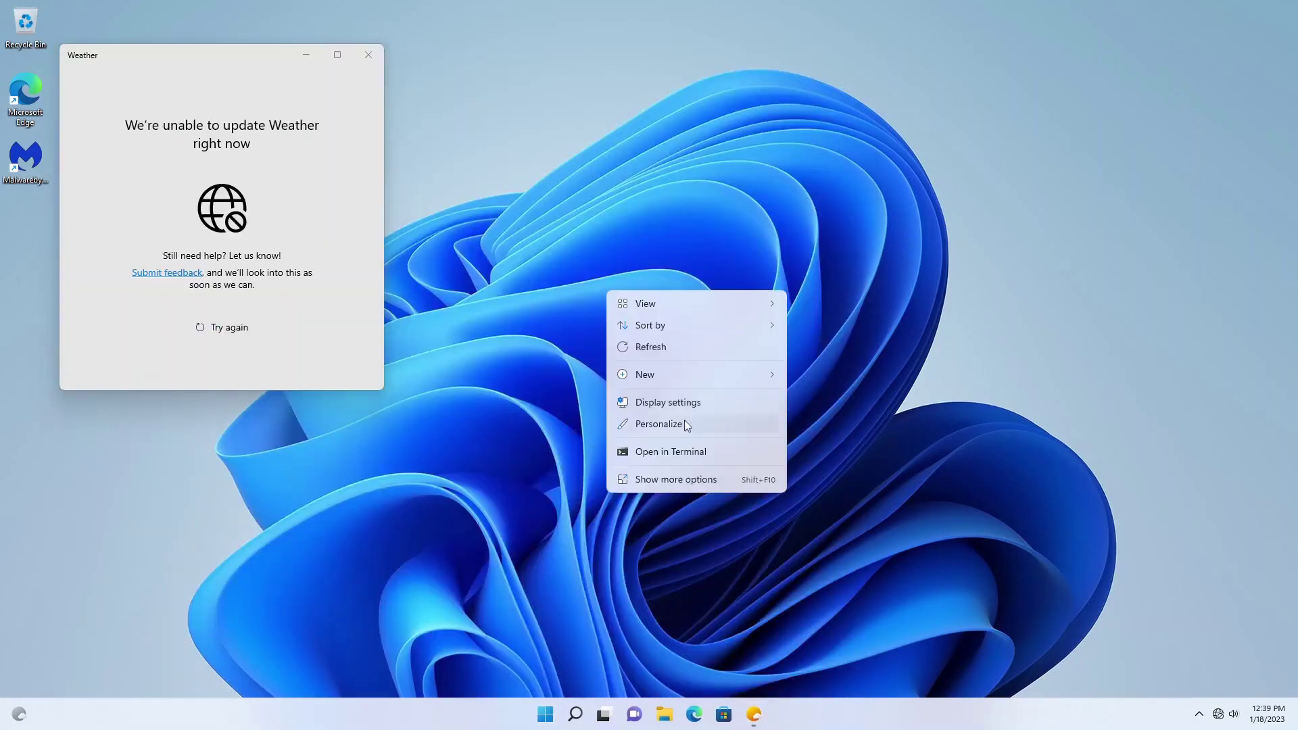
left_click(646, 451)
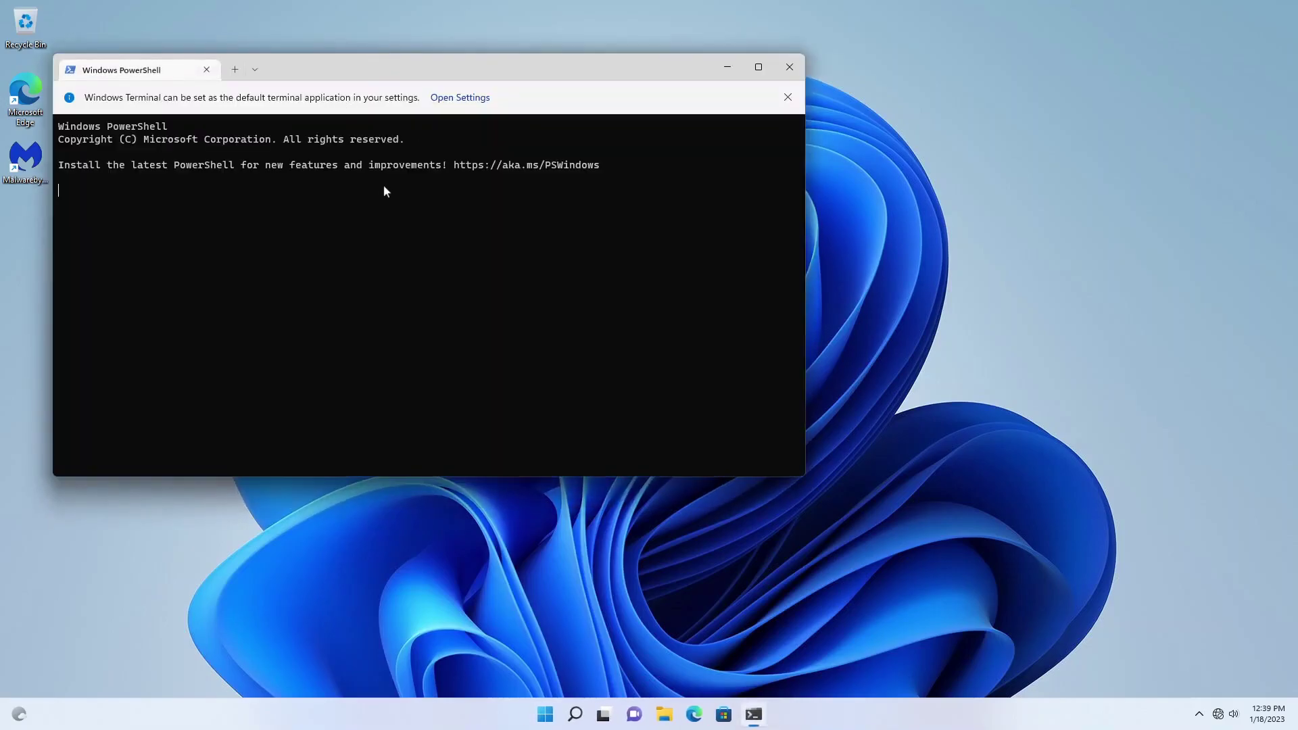
left_click(788, 66)
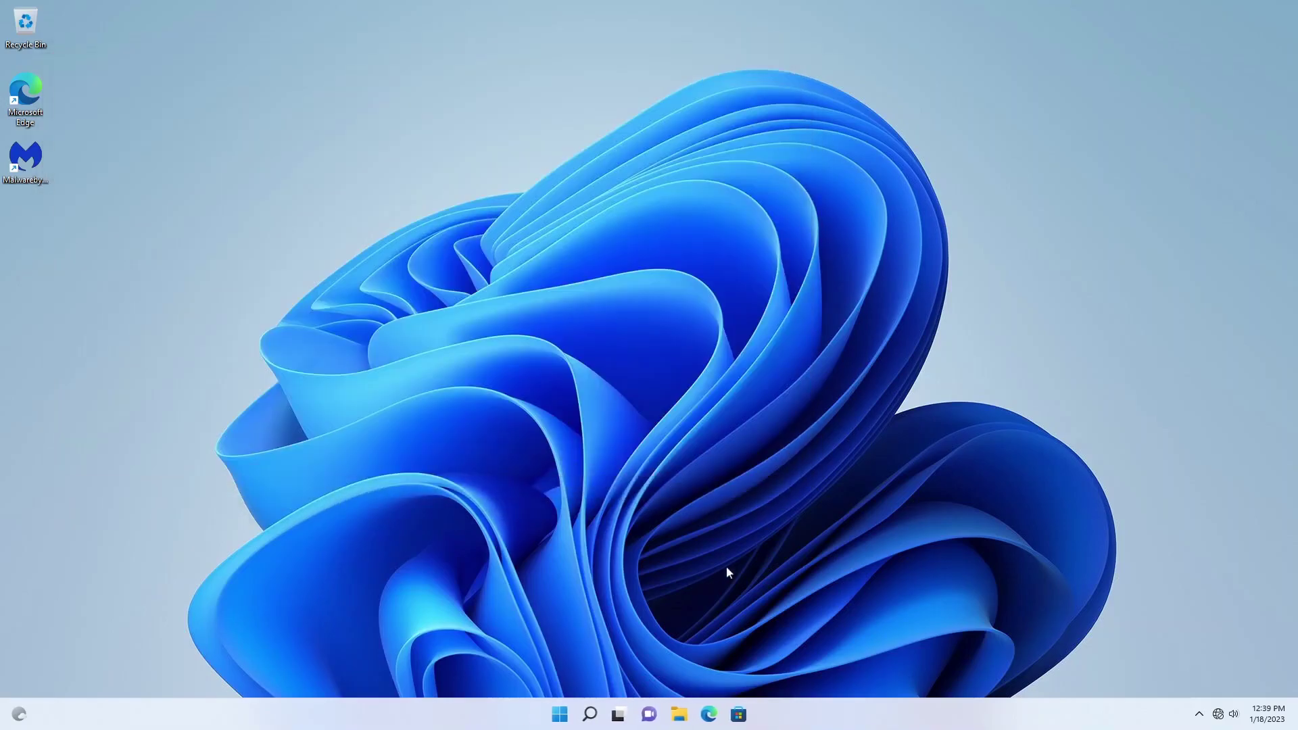
Shut down the computer
left_click(559, 714)
left_click(811, 669)
left_click(781, 607)
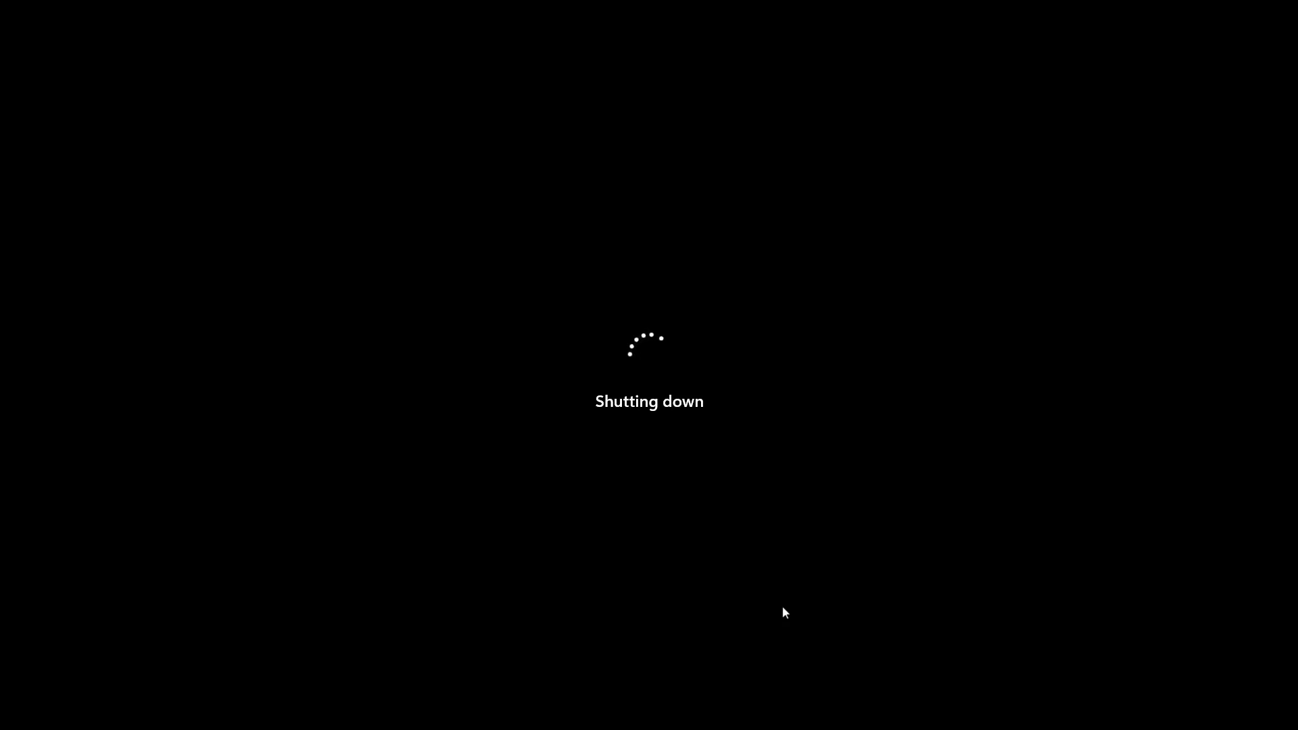